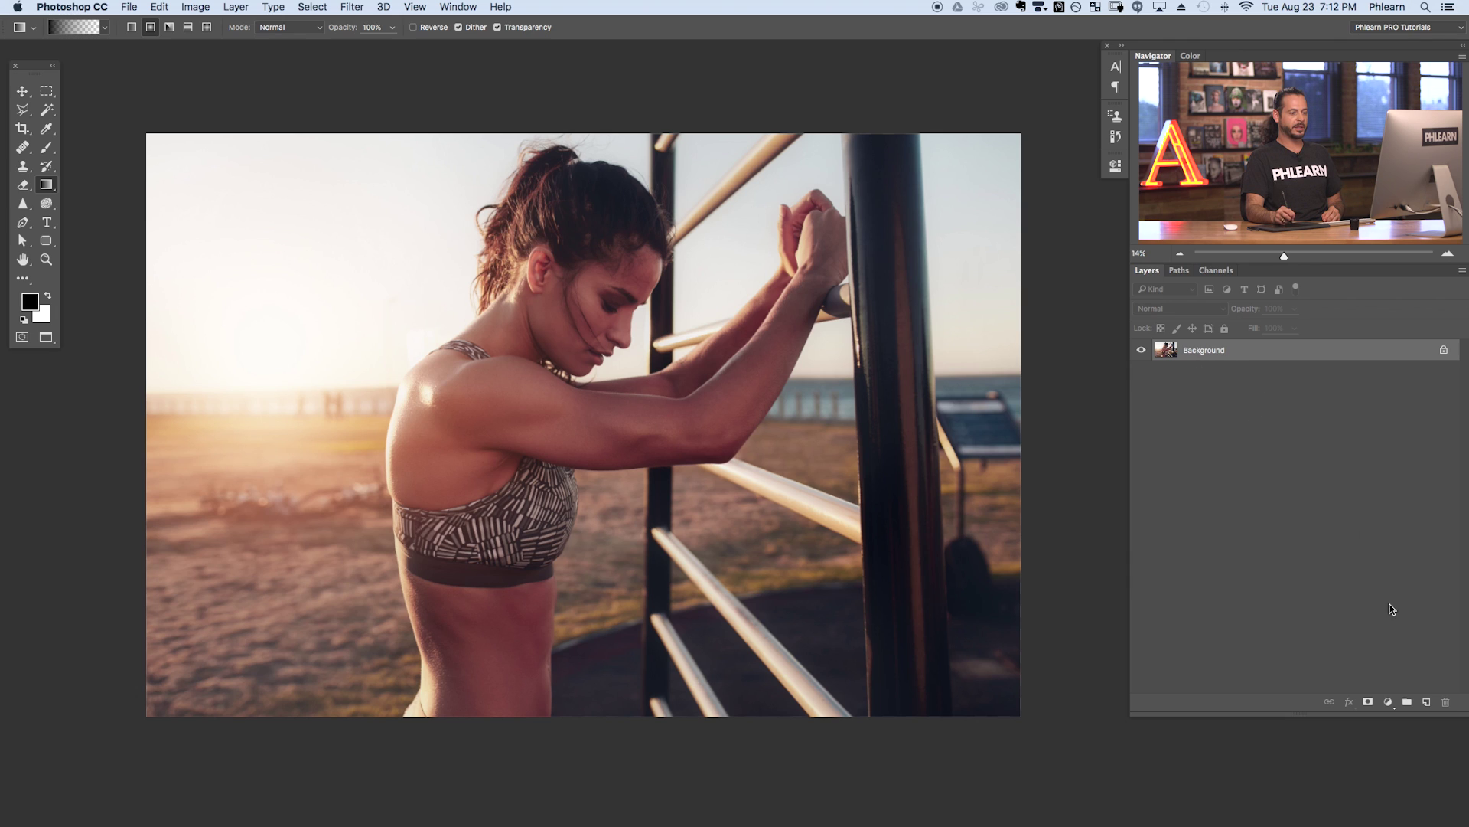
Add an empty layer above the Background and open Apply Image for it
{"action": "left_click", "coordinate": [1427, 703]}
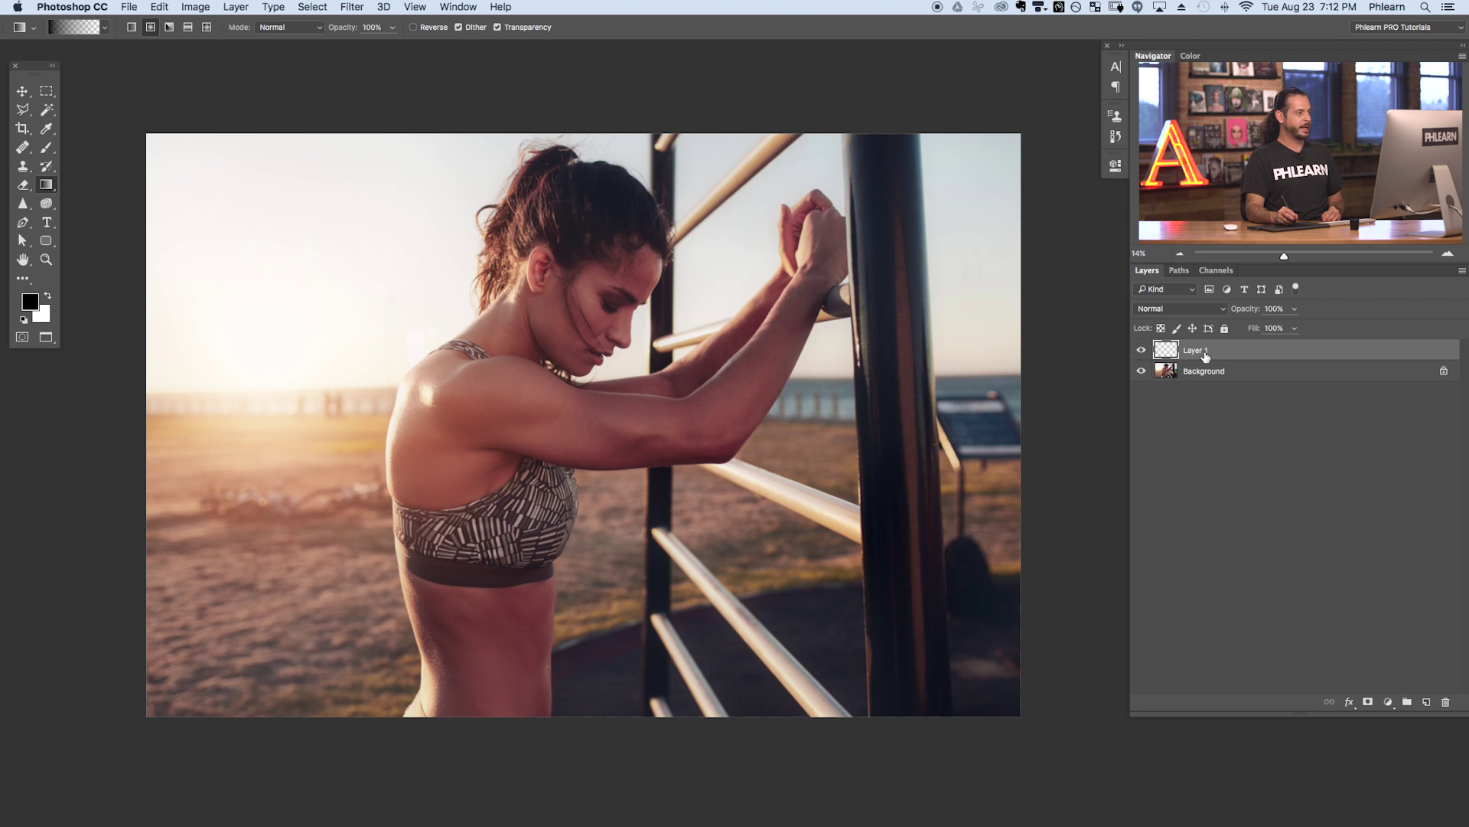
{"action": "left_click", "coordinate": [195, 7]}
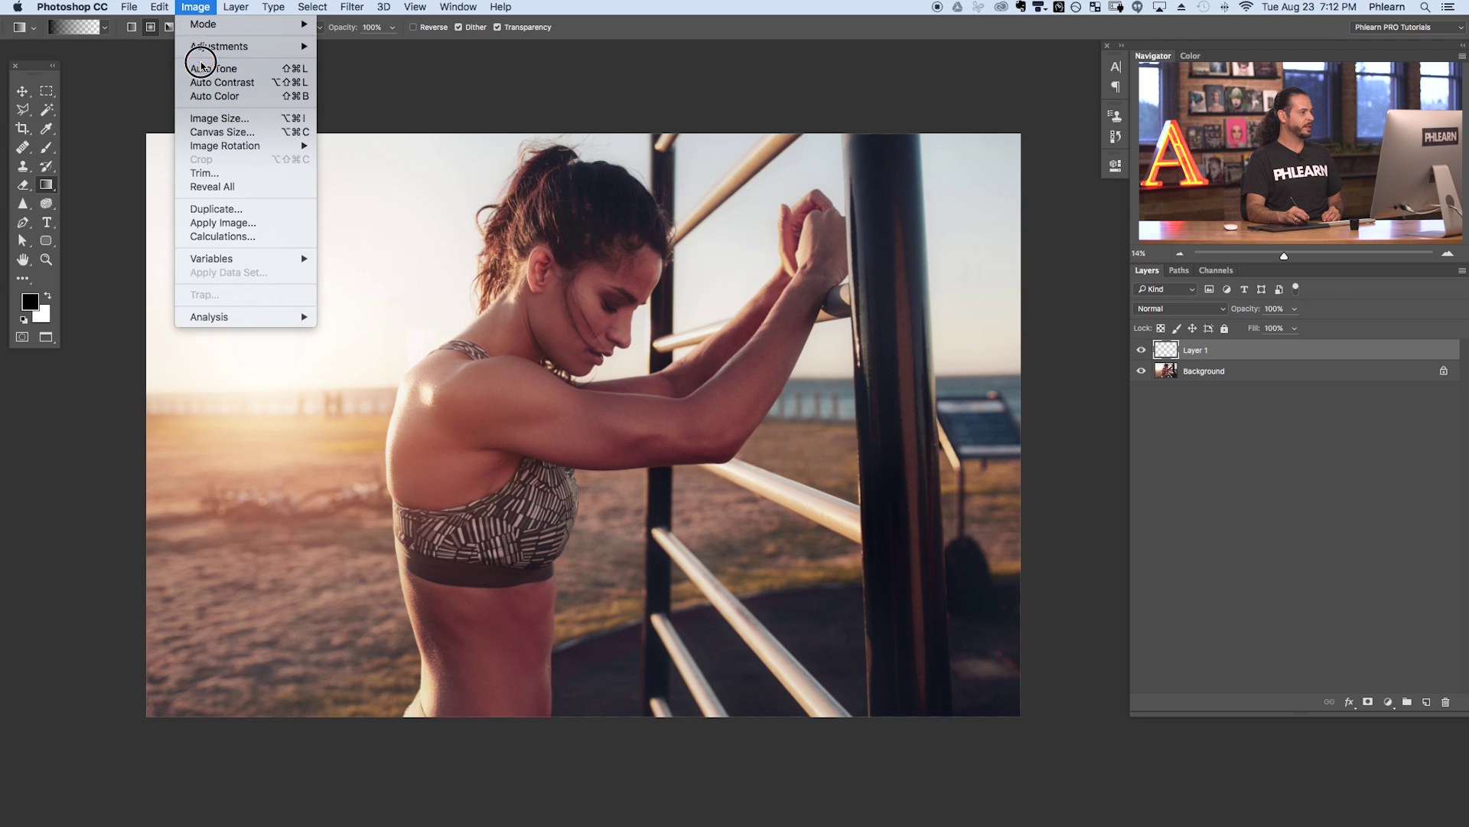
{"action": "left_click", "coordinate": [222, 223]}
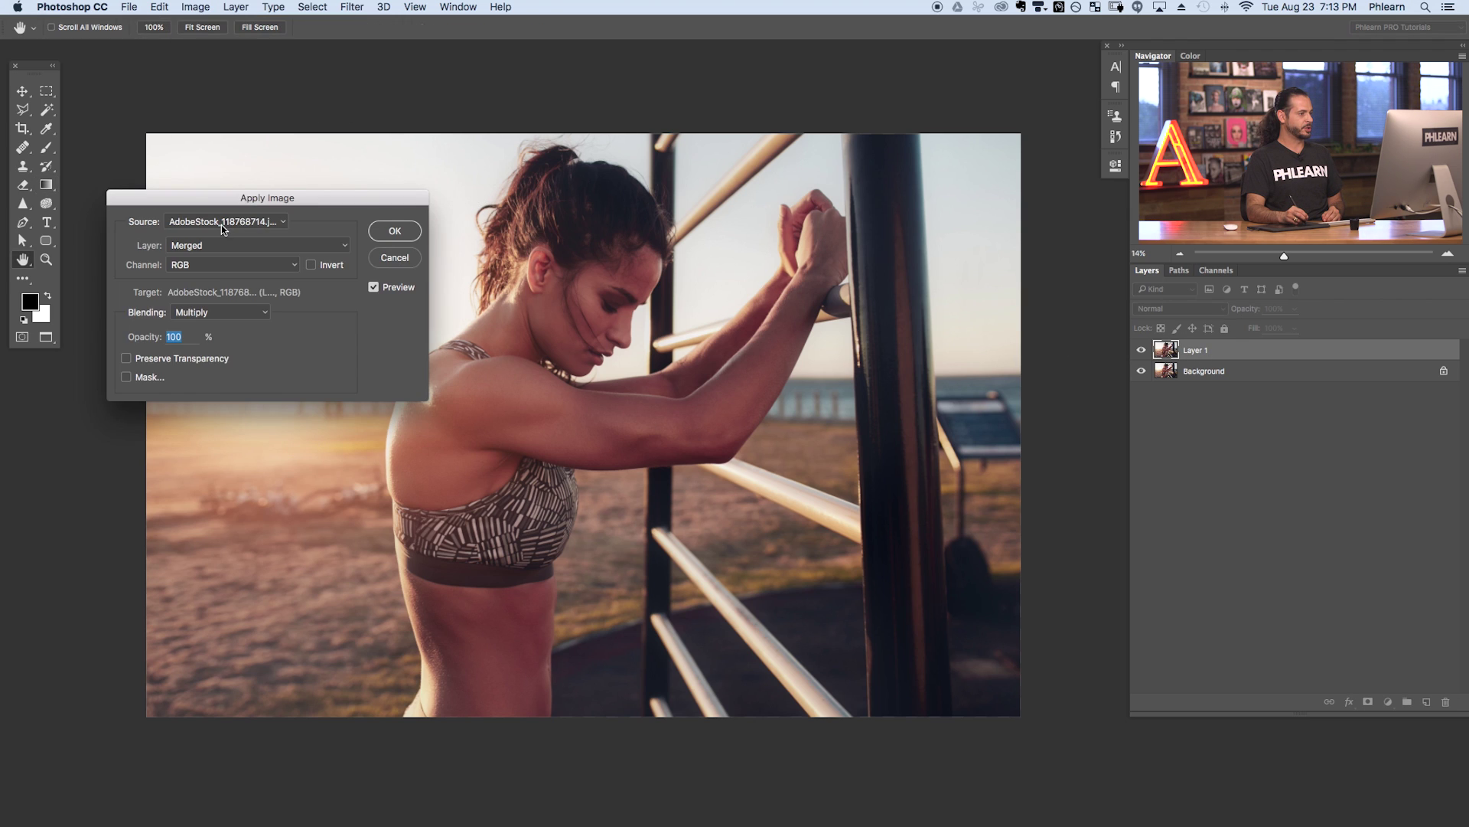
{"action": "left_click_drag", "start_coordinate": [318, 190], "coordinate": [305, 179]}
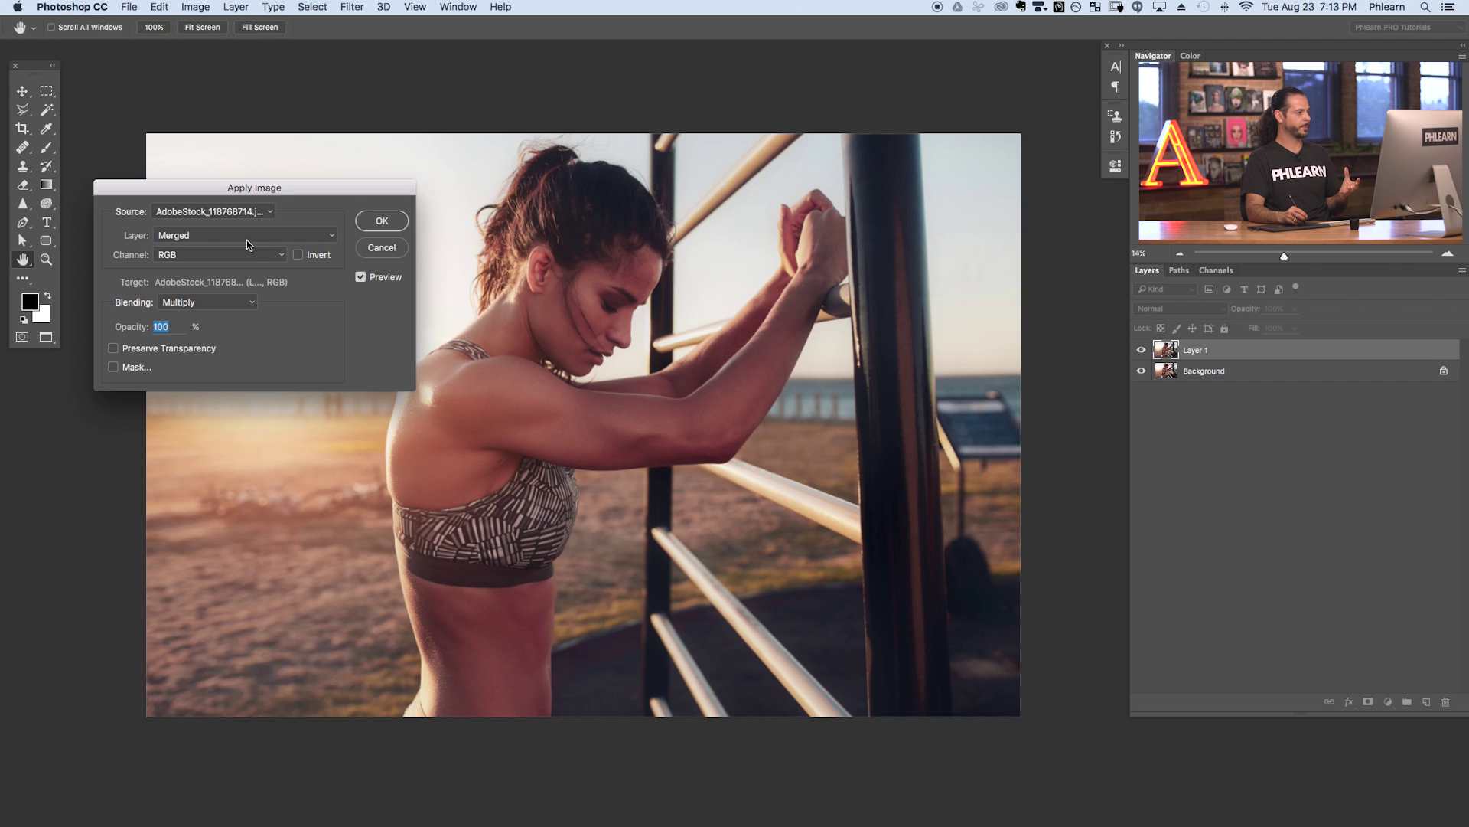
Examine the available Source, Layer and Channel choices for Apply Image, keeping Merged and RGB
{"action": "left_click", "coordinate": [264, 214]}
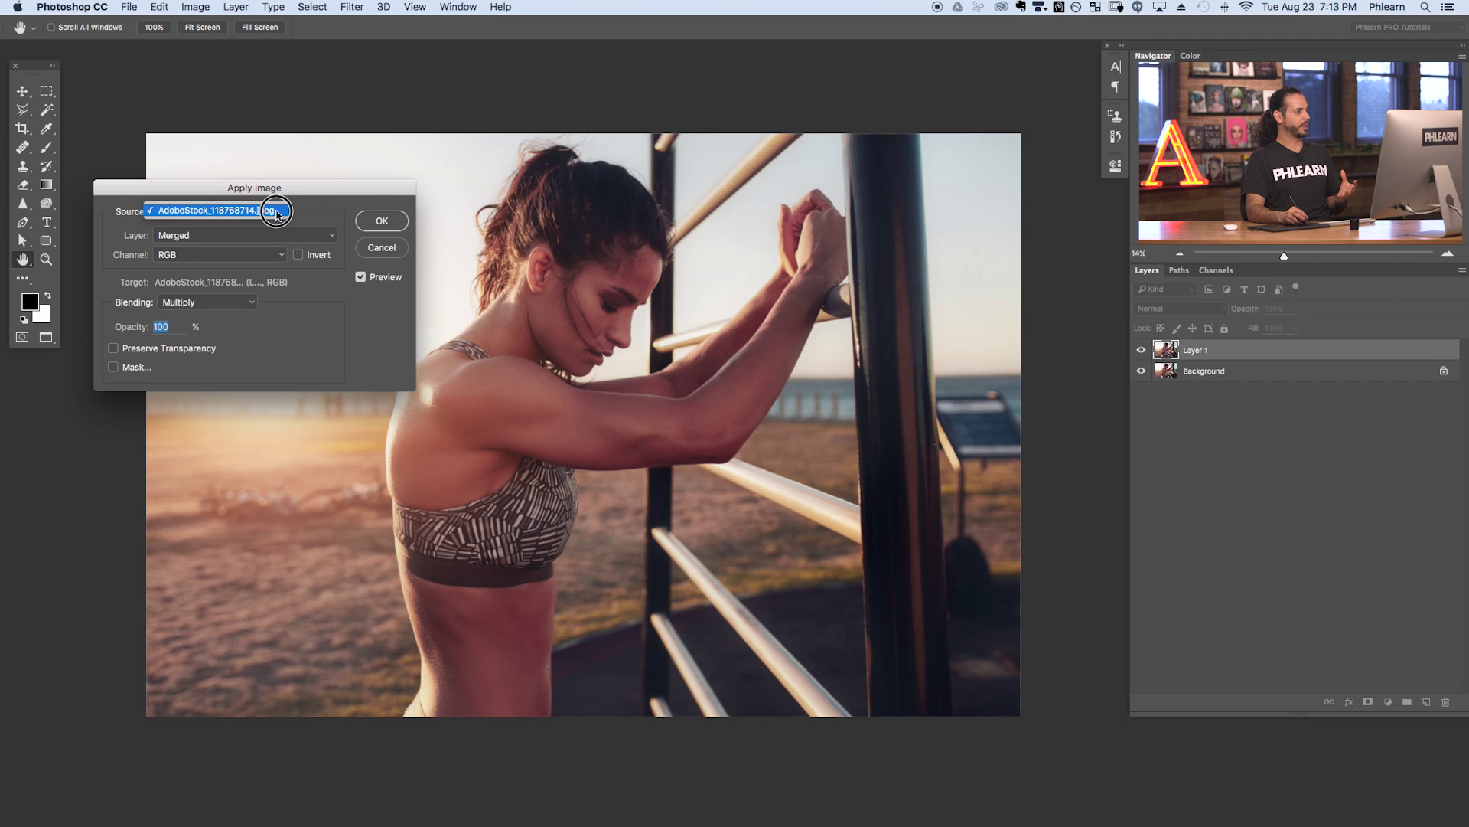
{"action": "left_click", "coordinate": [276, 212]}
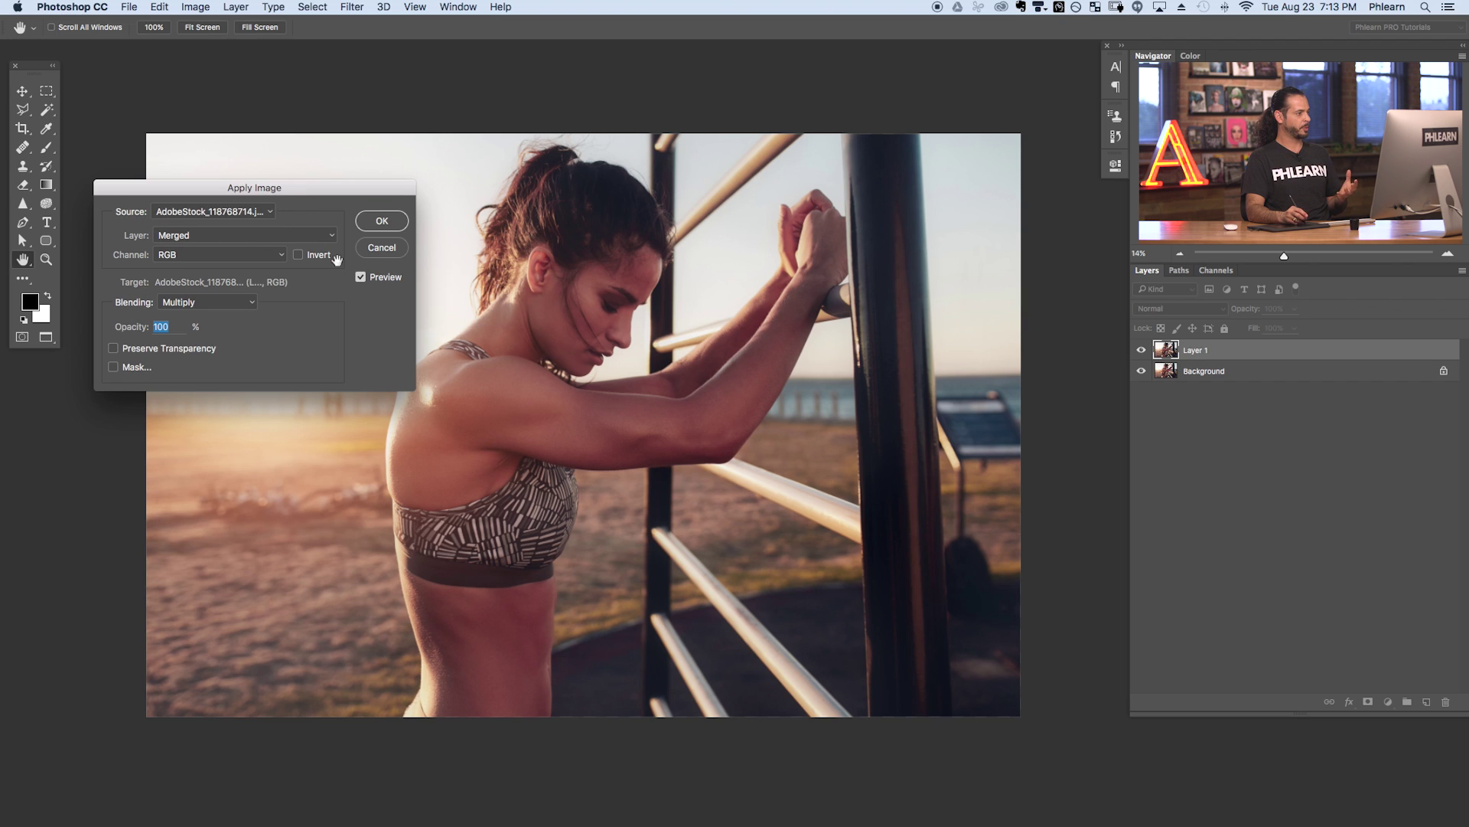
{"action": "left_click", "coordinate": [269, 212]}
{"action": "left_click", "coordinate": [303, 215]}
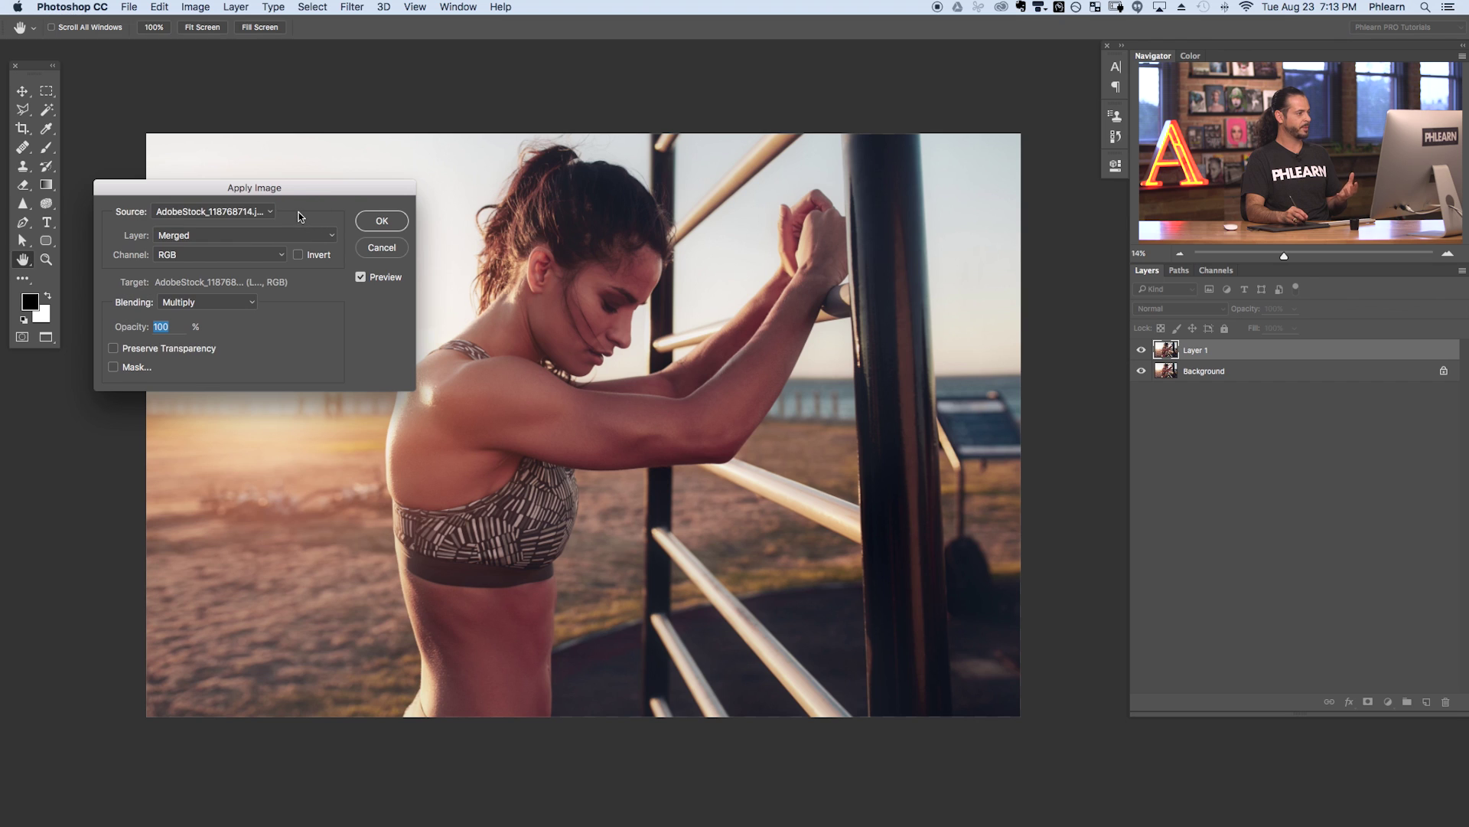
{"action": "left_click", "coordinate": [176, 236]}
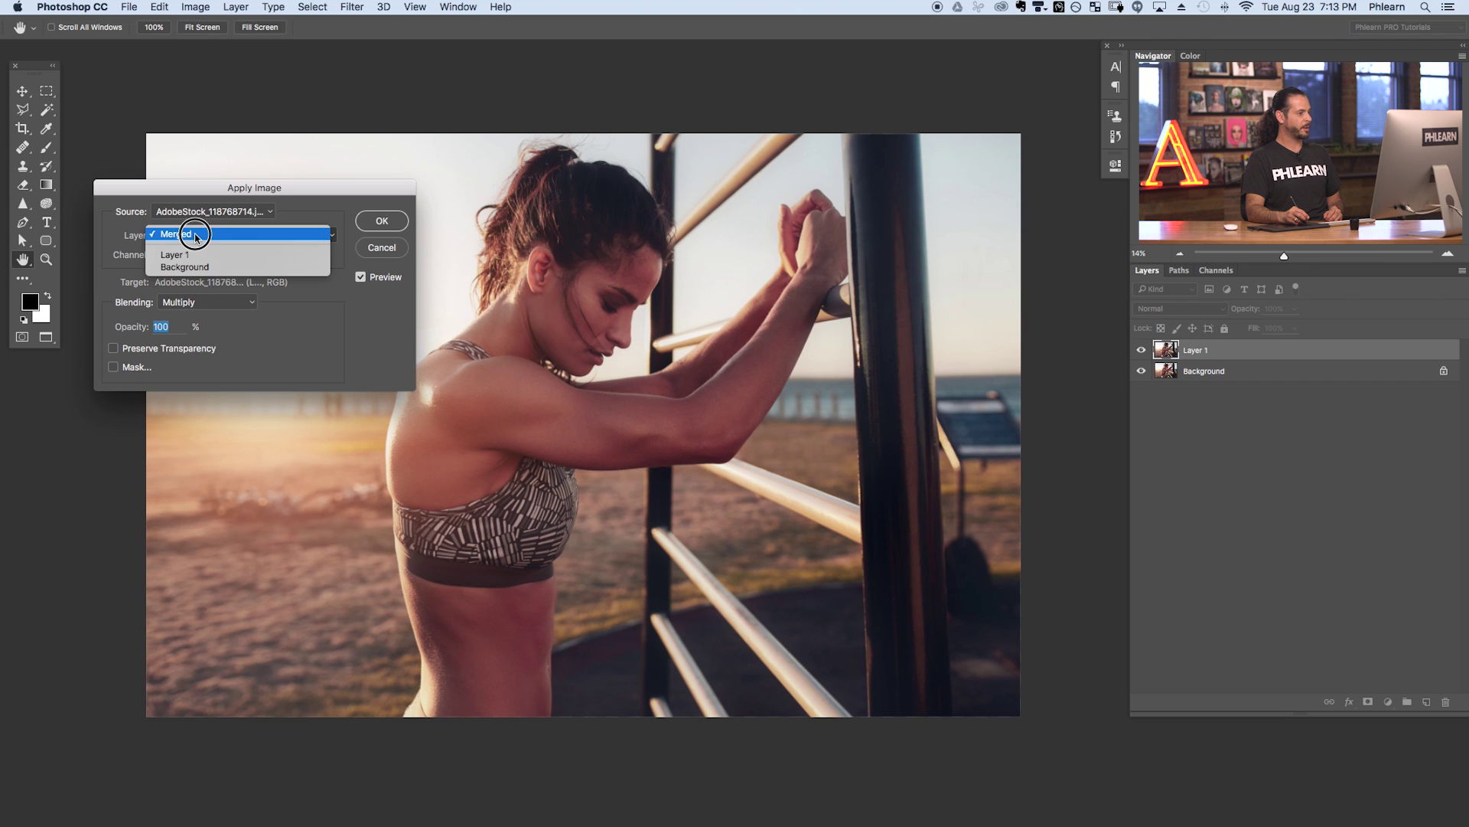
{"action": "left_click", "coordinate": [198, 234]}
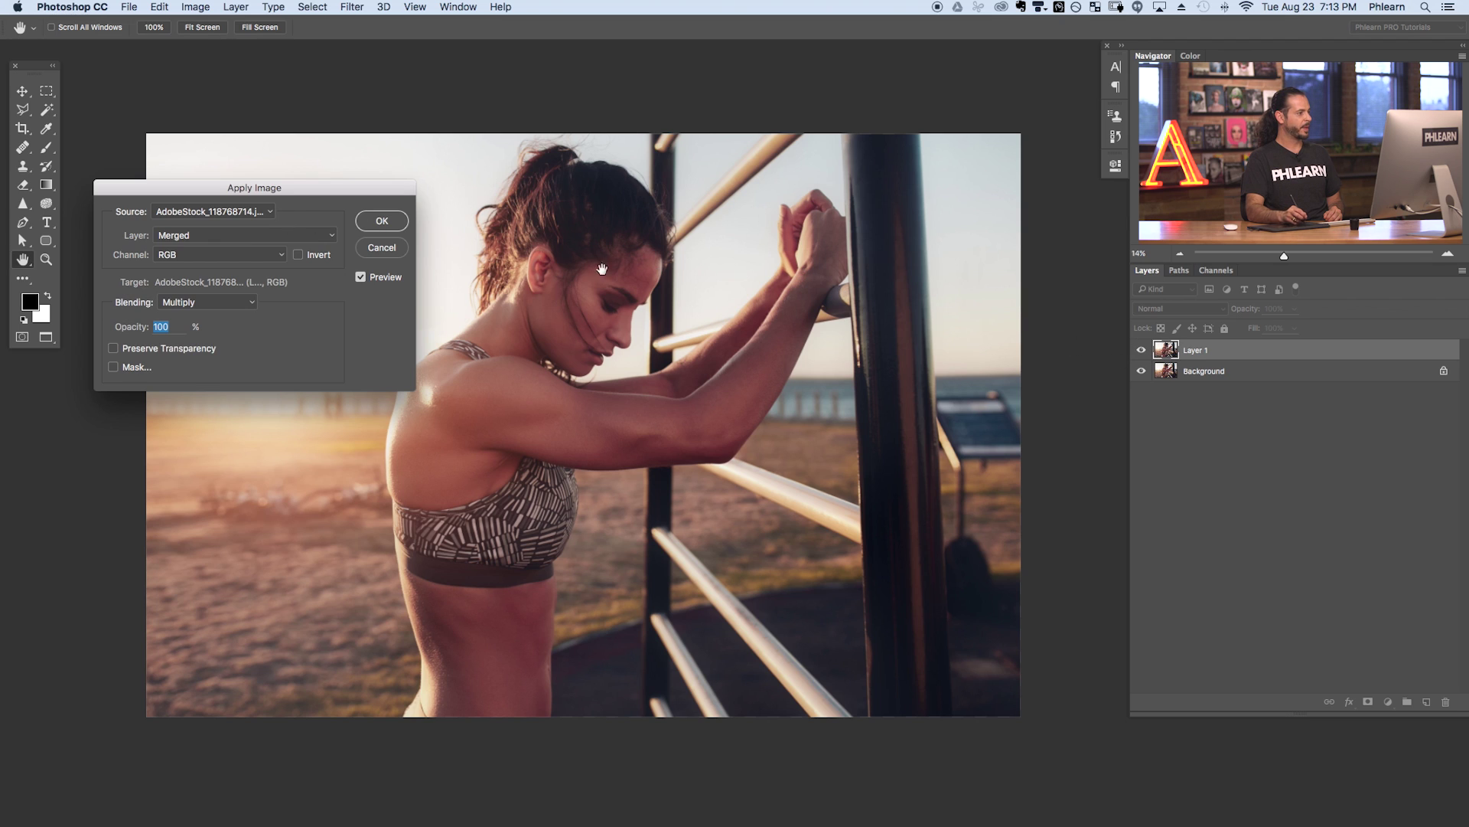
{"action": "left_click", "coordinate": [274, 258]}
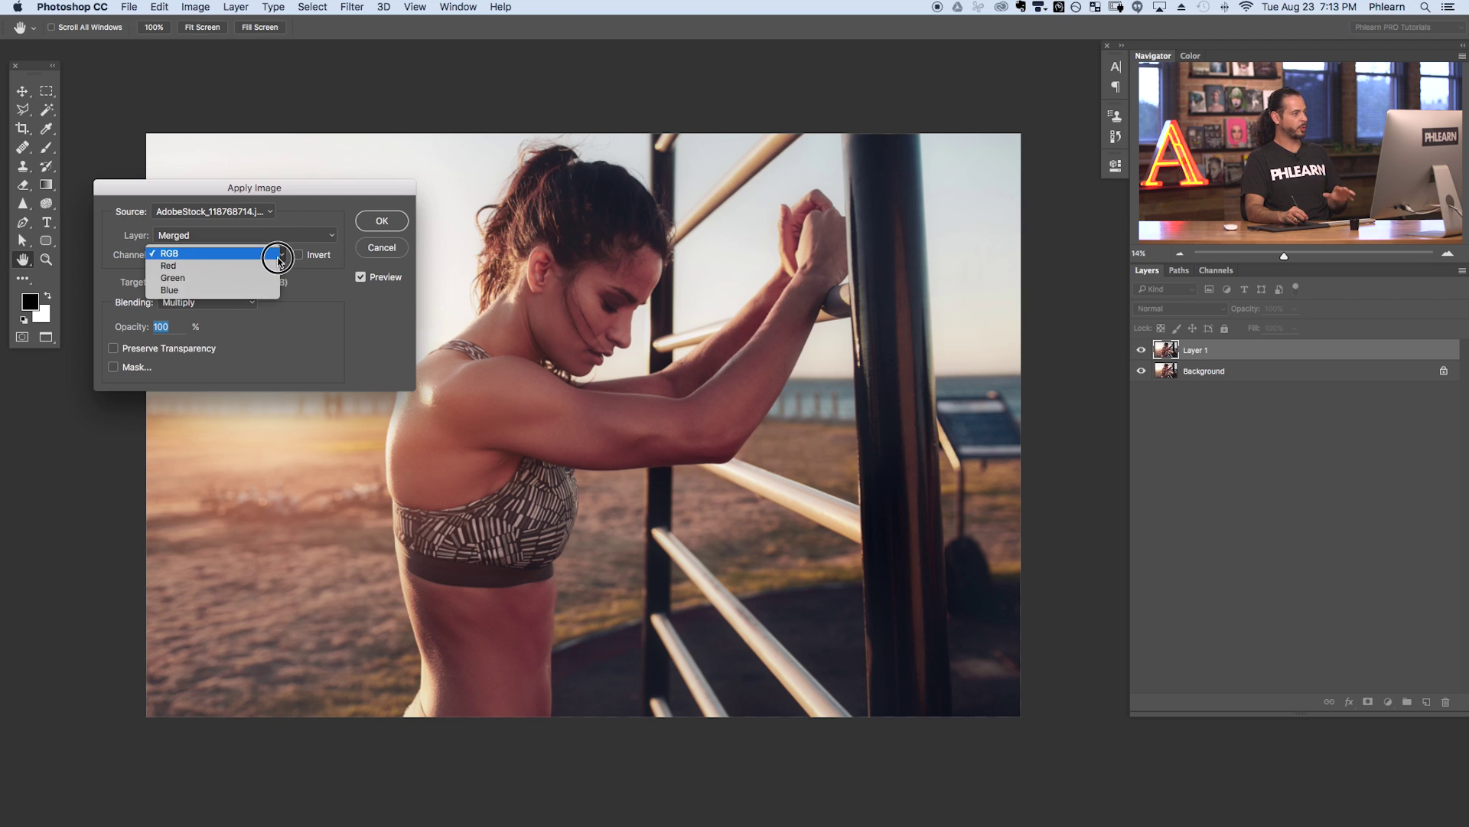
{"action": "left_click", "coordinate": [277, 256]}
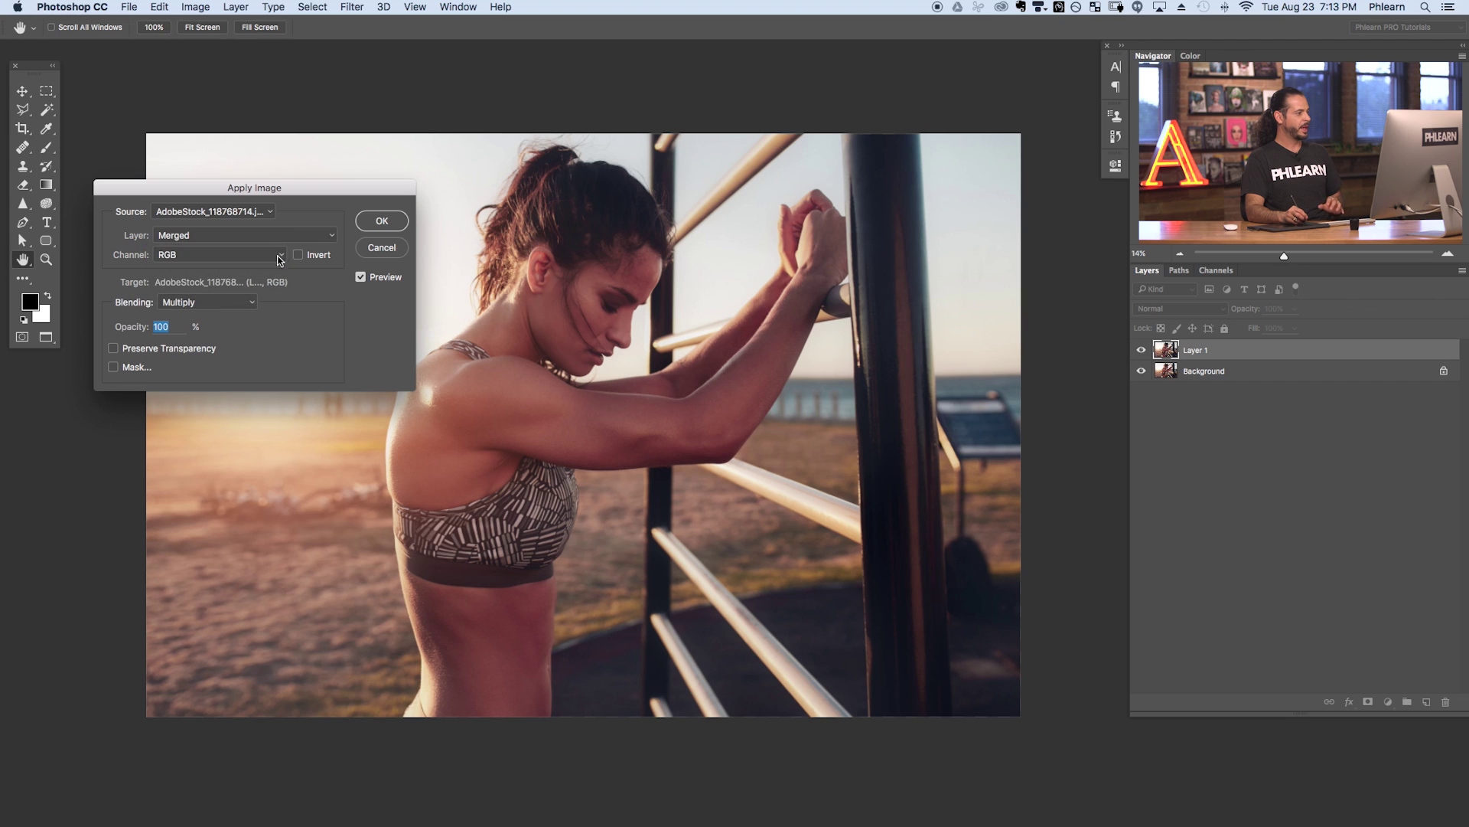
Set Apply Image blending to Normal, preview the inverted version, and apply the merged image to Layer 1 without inversion
{"action": "left_click", "coordinate": [250, 306]}
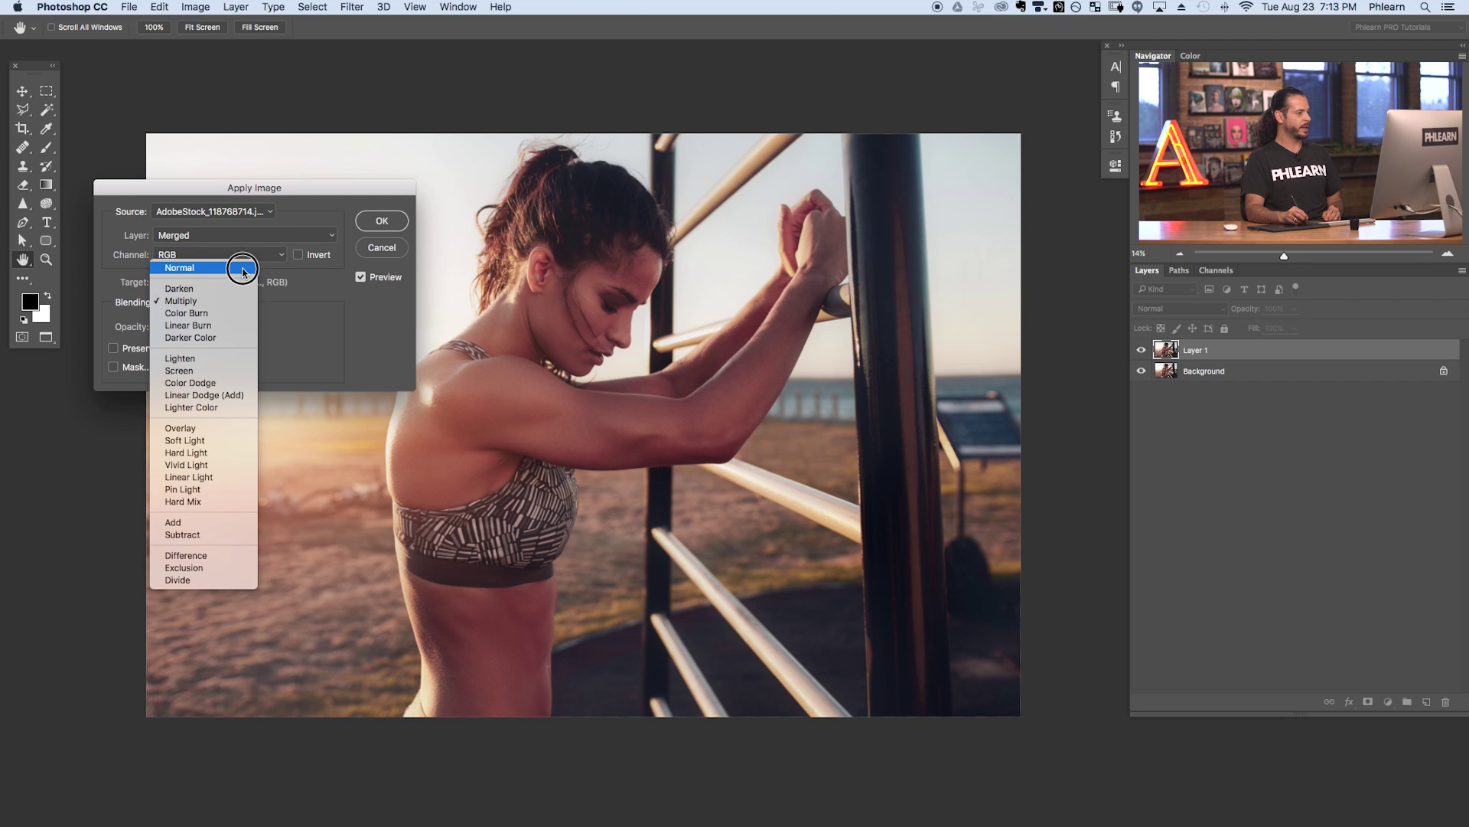
{"action": "left_click", "coordinate": [242, 270]}
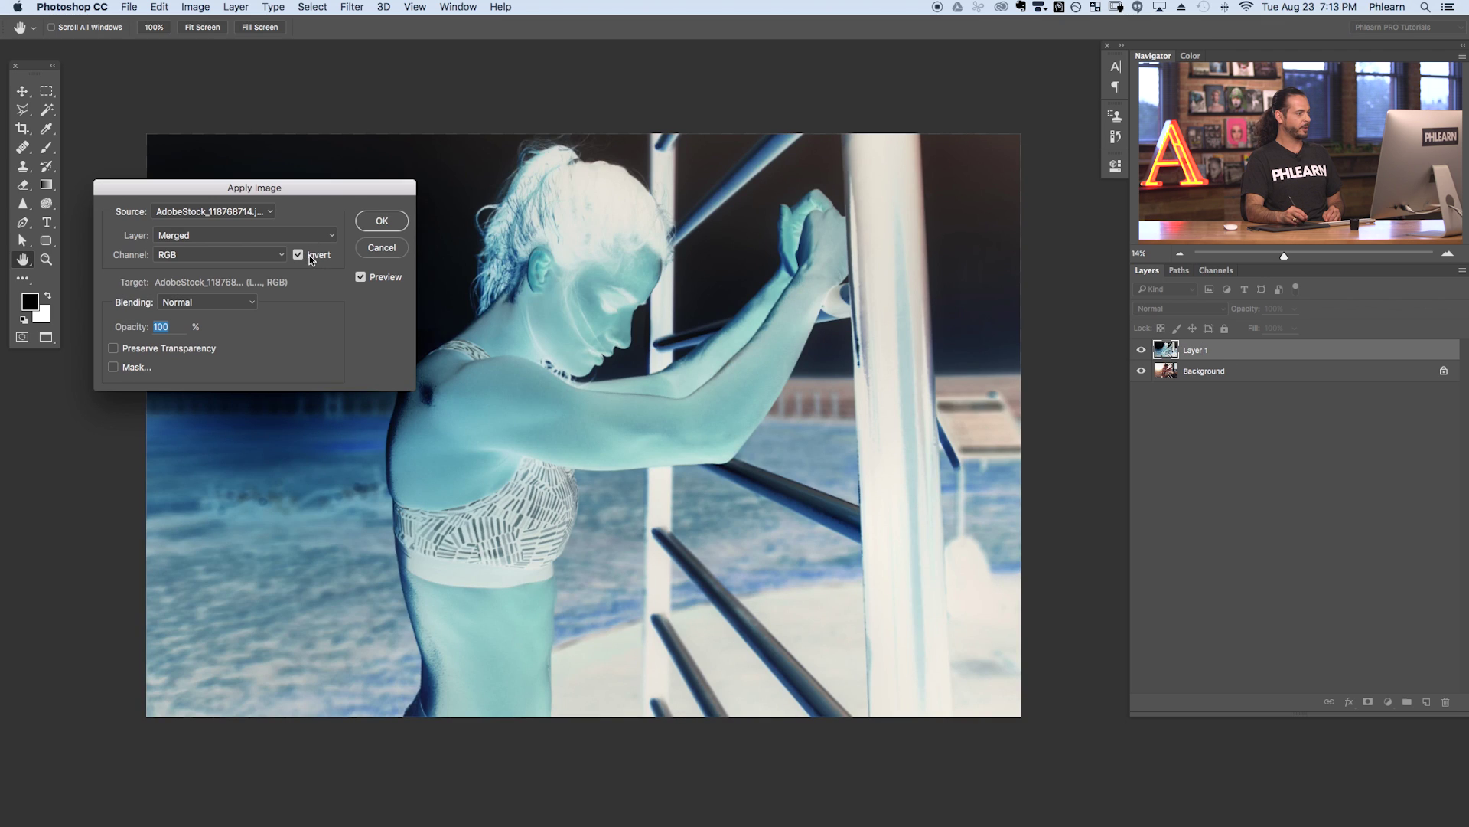
{"action": "left_click", "coordinate": [299, 255]}
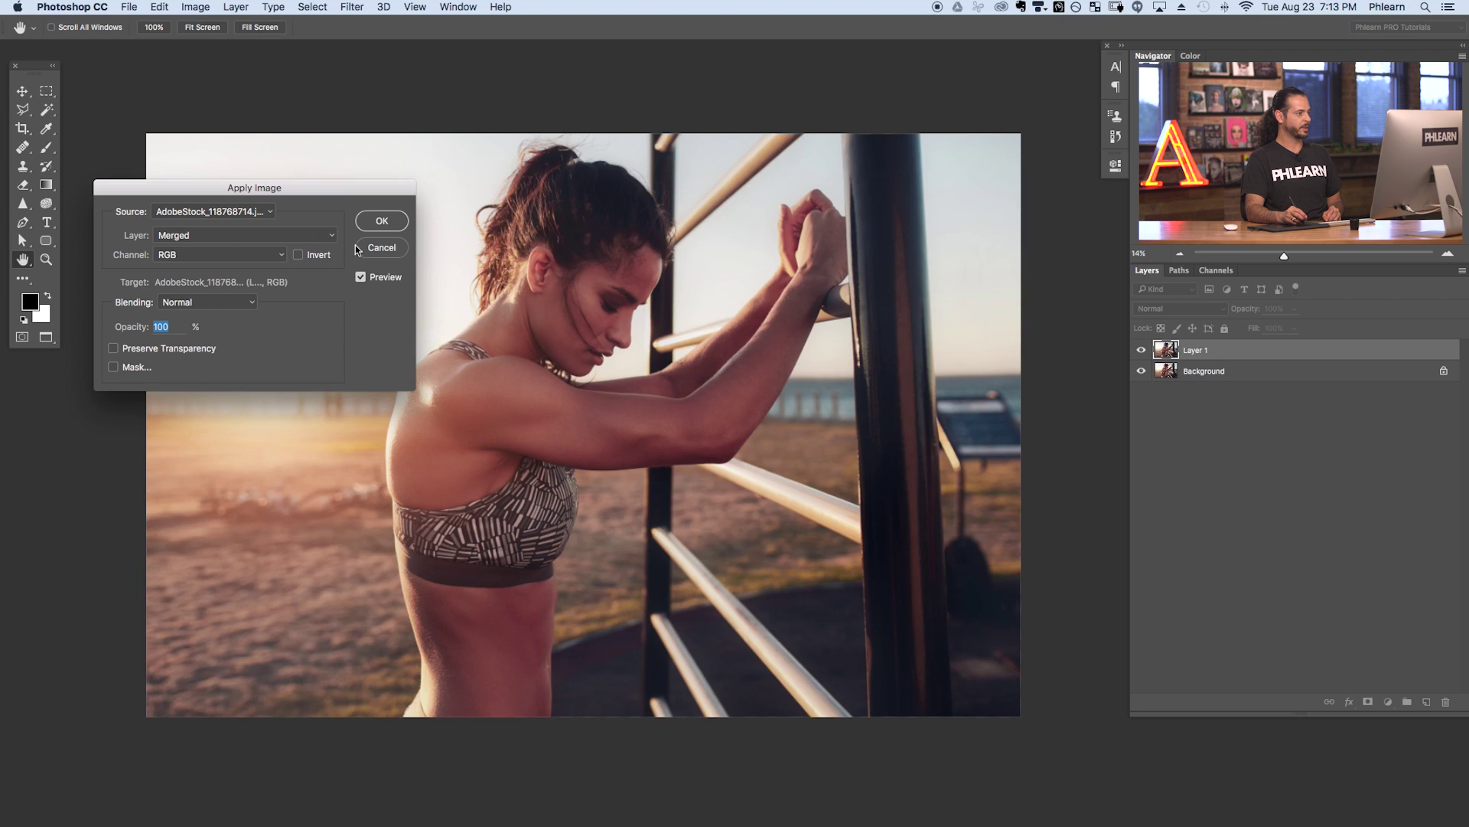
{"action": "left_click", "coordinate": [376, 218]}
{"action": "key", "text": "g"}
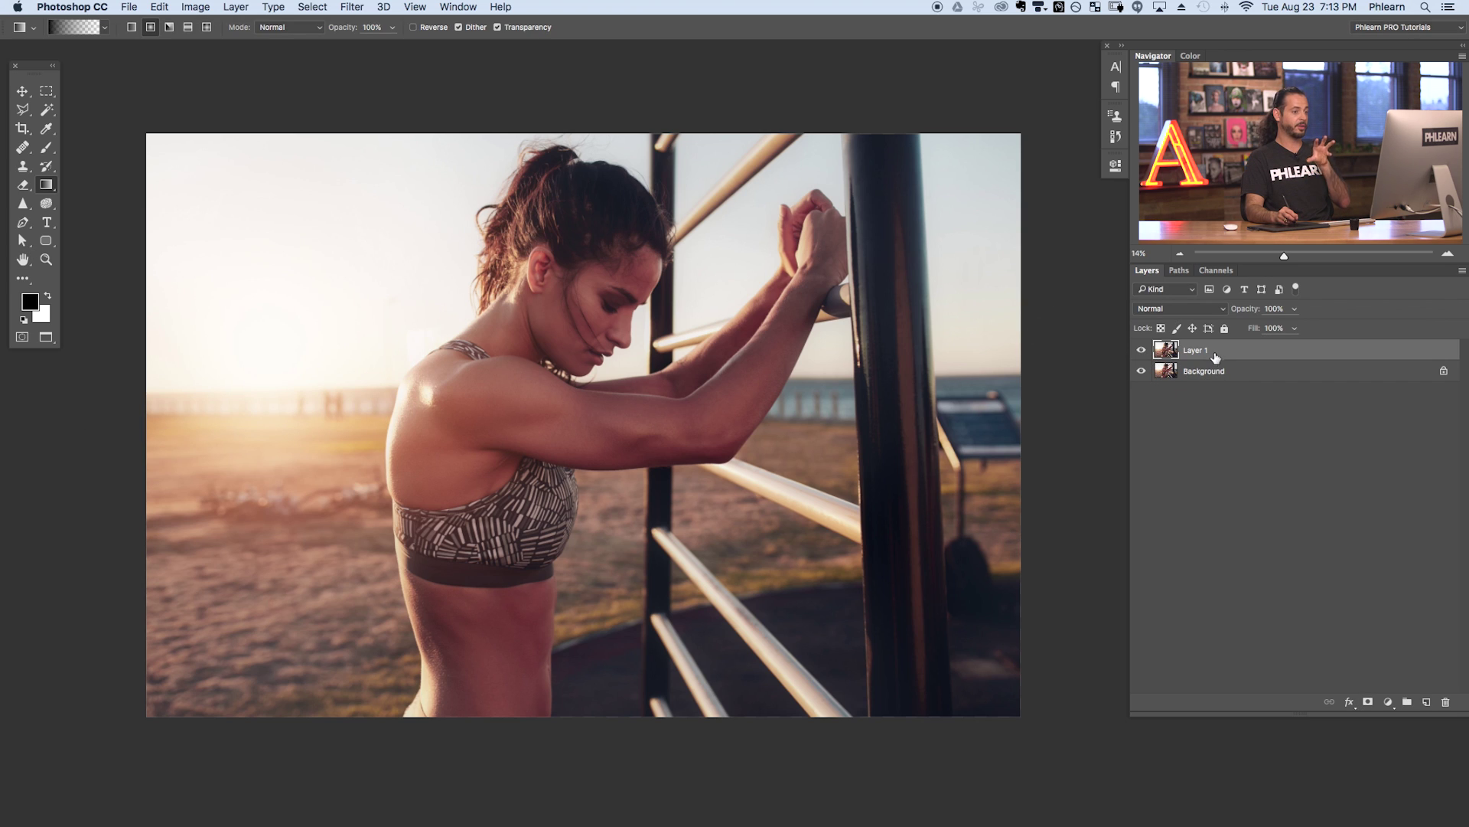
Move the Layer 1 copy around the canvas with the Move tool to expose the Background beneath
{"action": "left_click", "coordinate": [22, 90]}
{"action": "left_click_drag", "start_coordinate": [517, 371], "coordinate": [375, 561]}
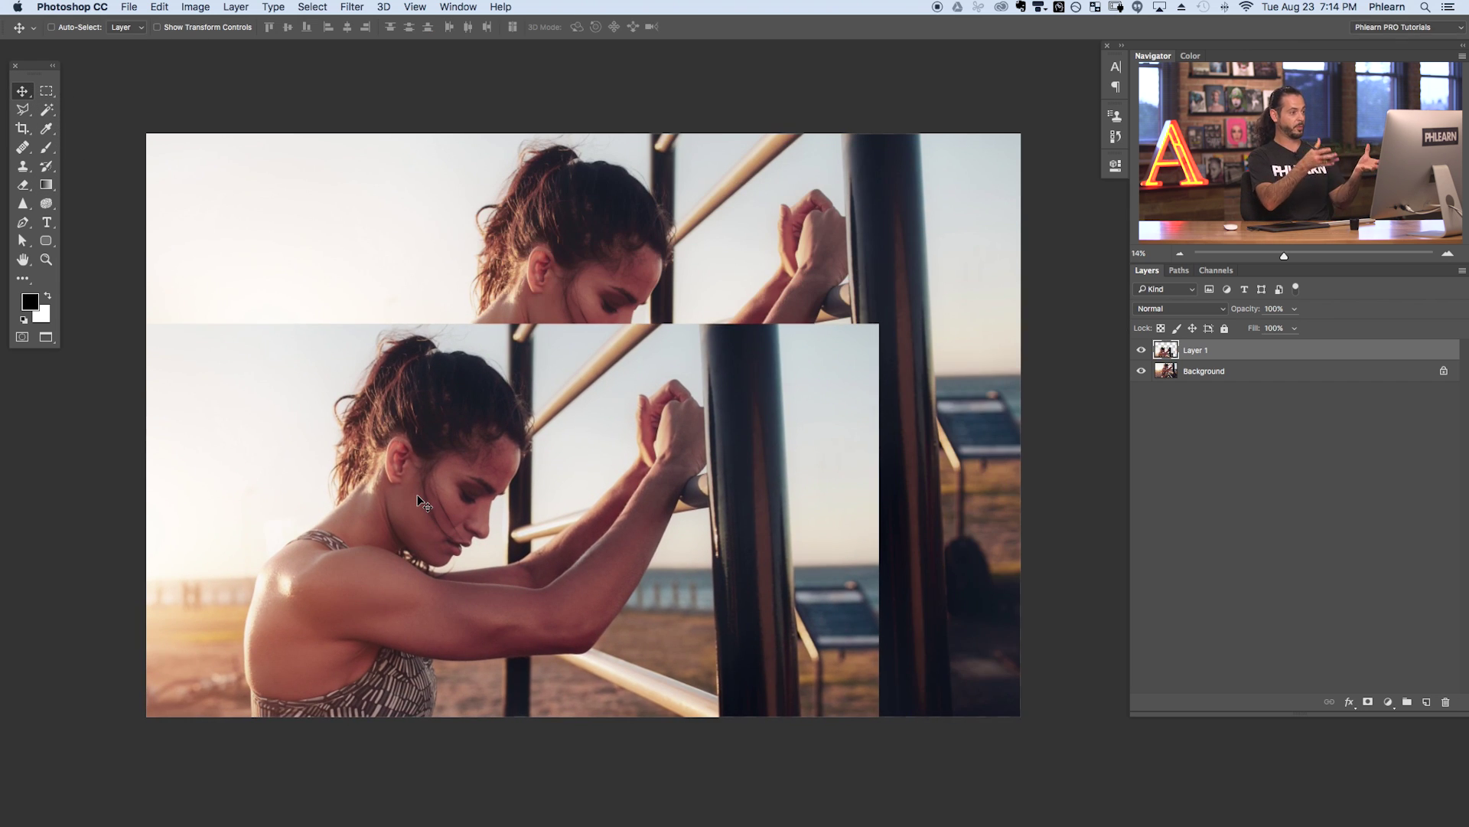
{"action": "left_click_drag", "start_coordinate": [548, 506], "coordinate": [750, 329]}
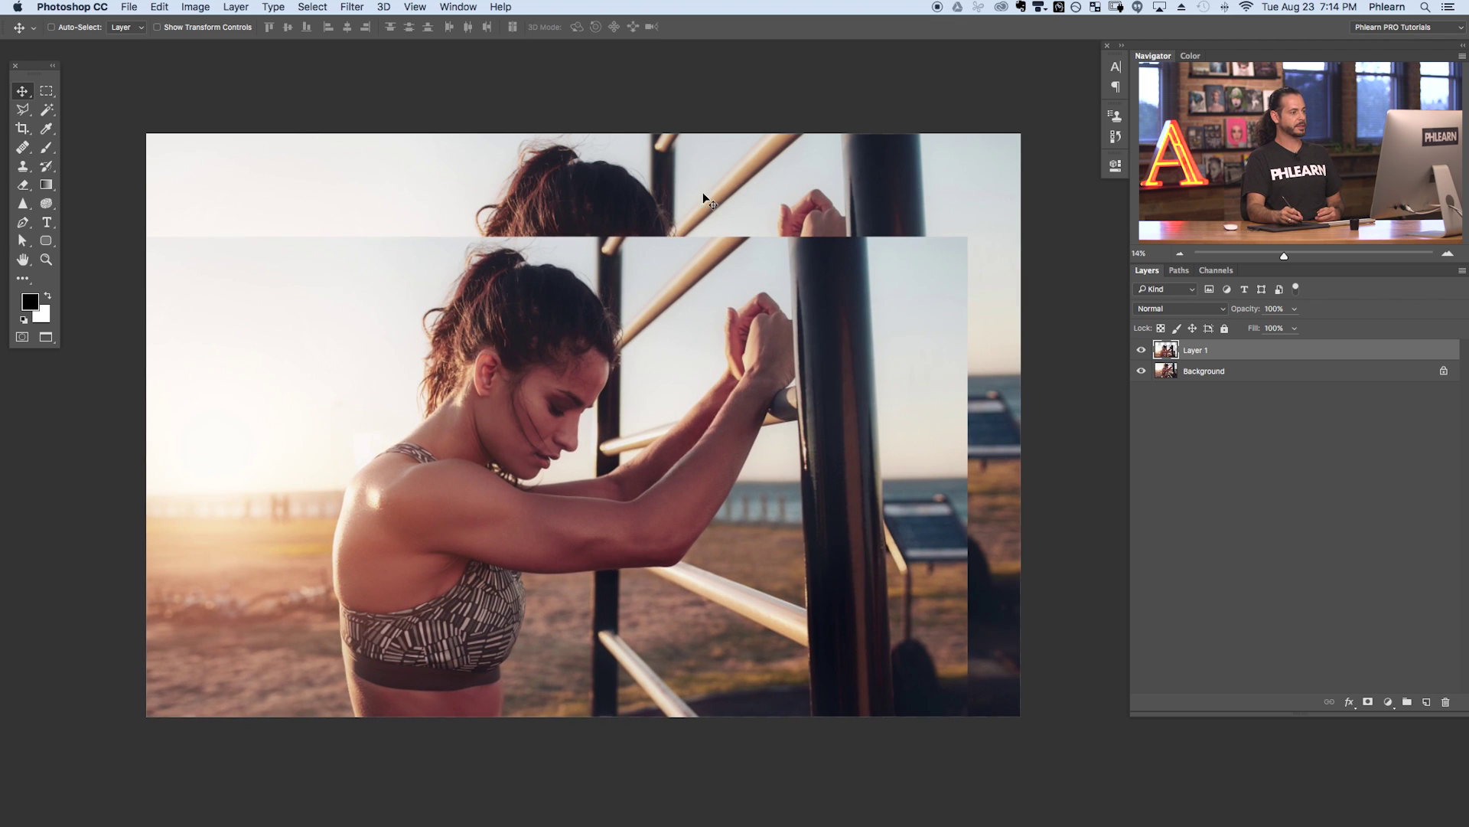
Undo both layer moves and the Apply Image result on Layer 1
{"action": "key", "text": "super+alt+z"}
{"action": "key", "text": "super+alt+z"}
{"action": "key", "text": "super+alt+z"}
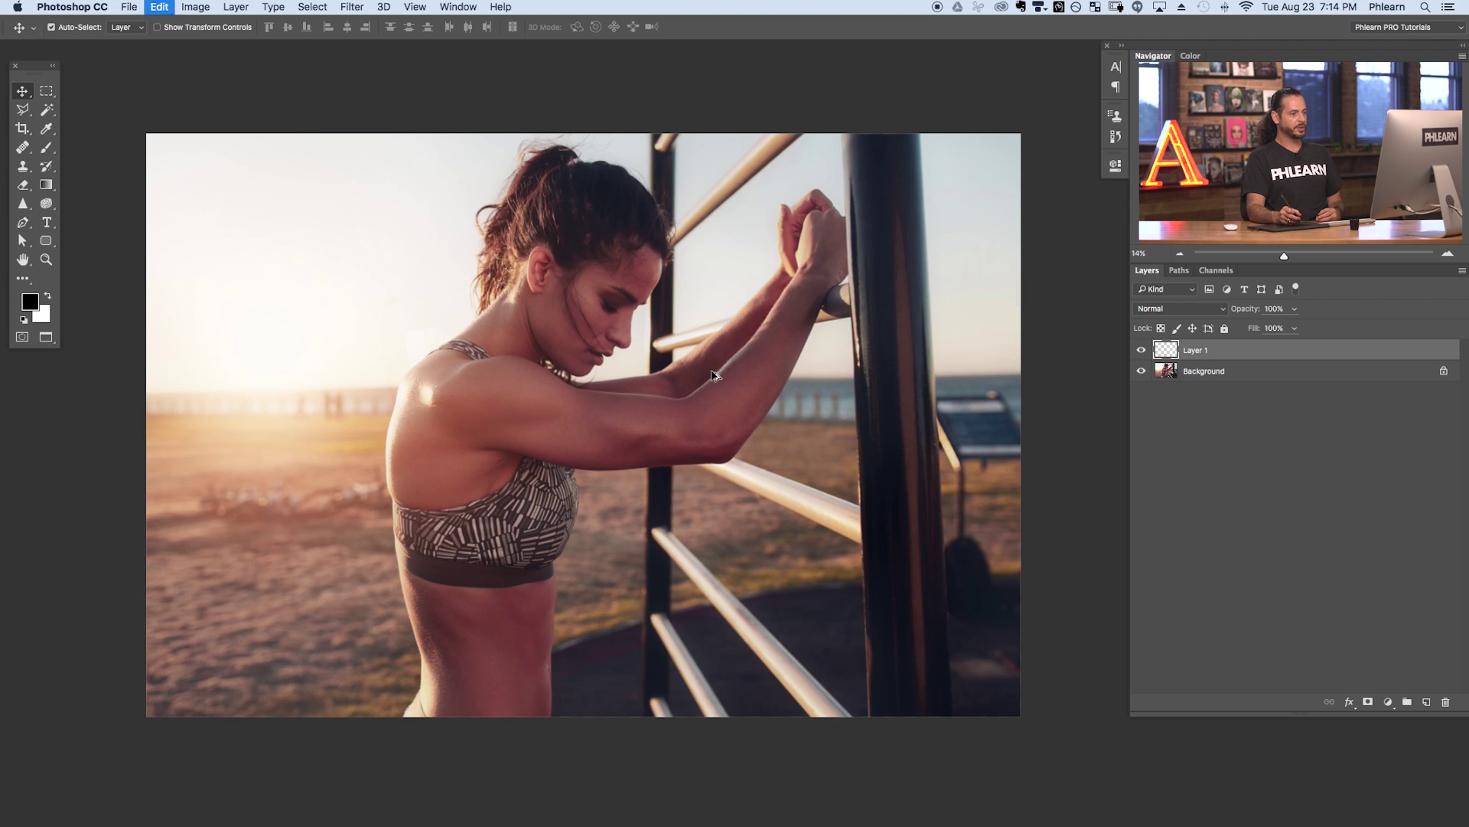
Handwrite a first name in black on Layer 1 with a small brush, over the sky beside the woman
{"action": "key", "text": "b"}
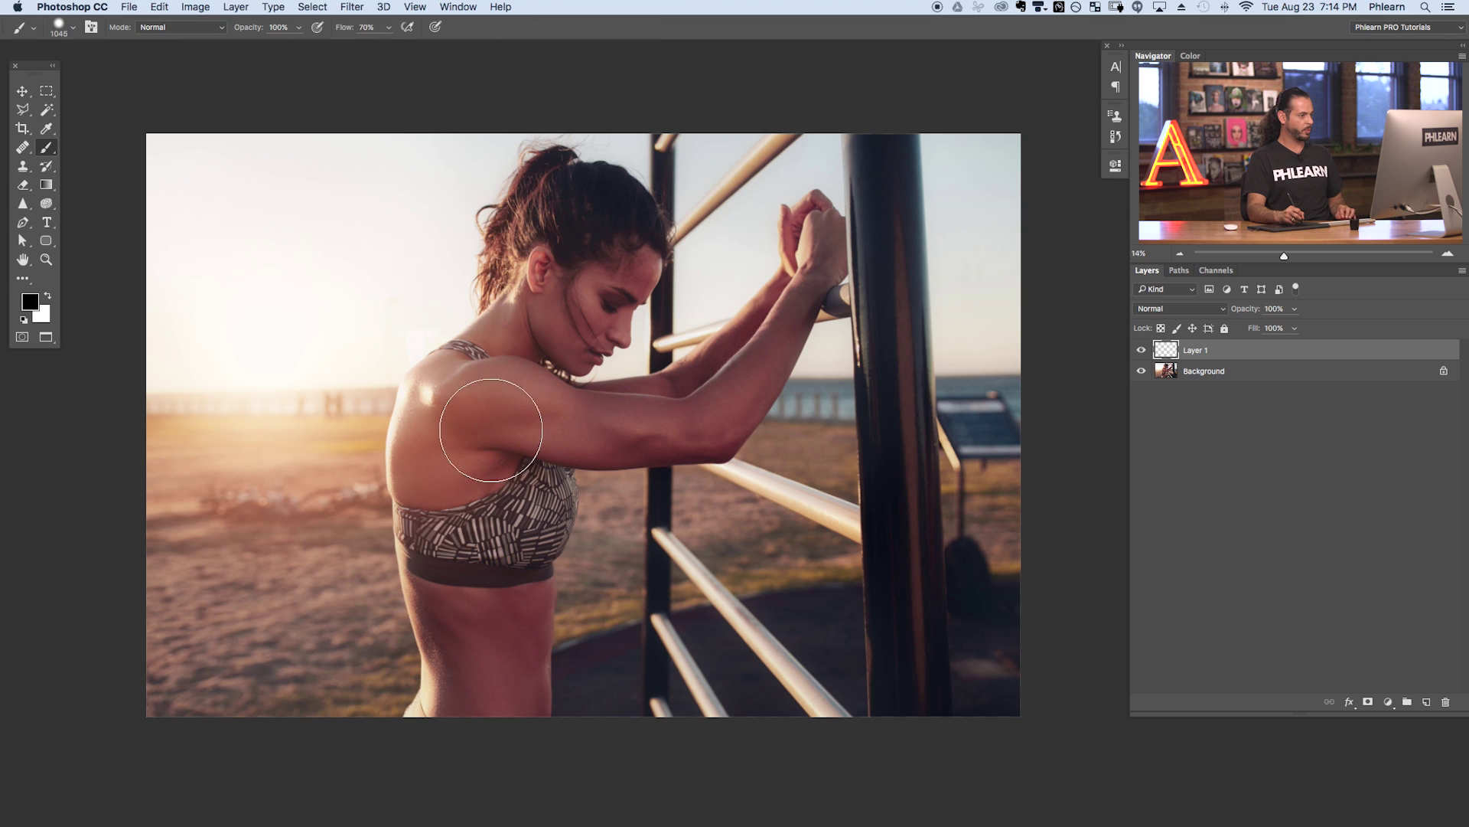
{"action": "left_click_drag", "start_coordinate": [452, 377], "coordinate": [387, 354]}
{"action": "left_click_drag", "start_coordinate": [360, 304], "coordinate": [277, 291]}
{"action": "mouse_move", "coordinate": [195, 339]}
{"action": "left_mouse_down"}
{"action": "mouse_move", "coordinate": [191, 257]}
{"action": "mouse_move", "coordinate": [257, 310]}
{"action": "mouse_move", "coordinate": [287, 275]}
{"action": "mouse_move", "coordinate": [353, 270]}
{"action": "left_mouse_up"}
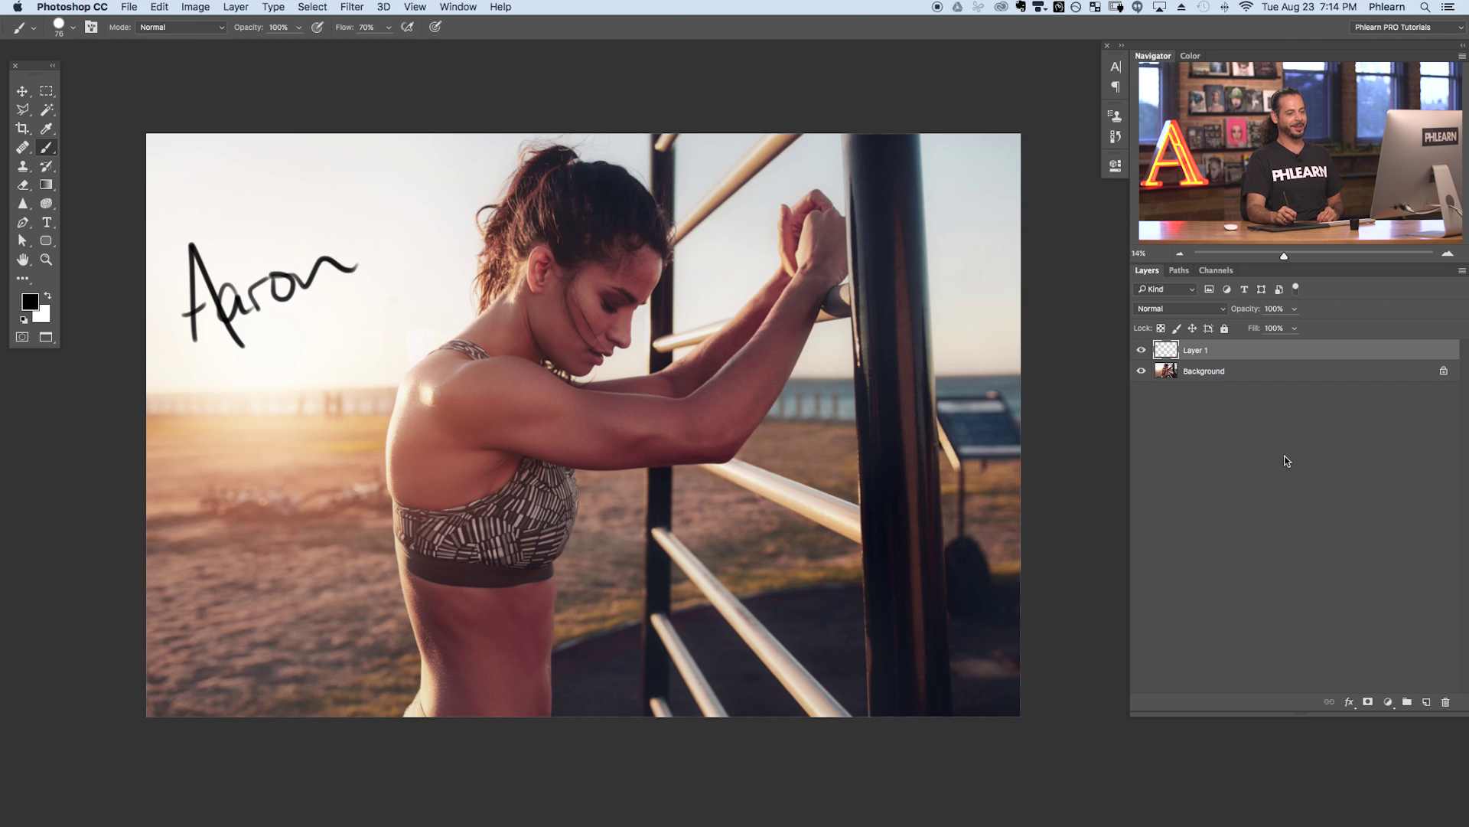
Add another empty layer above Layer 1 and toggle the handwriting layer's visibility on and off
{"action": "left_click", "coordinate": [1424, 700]}
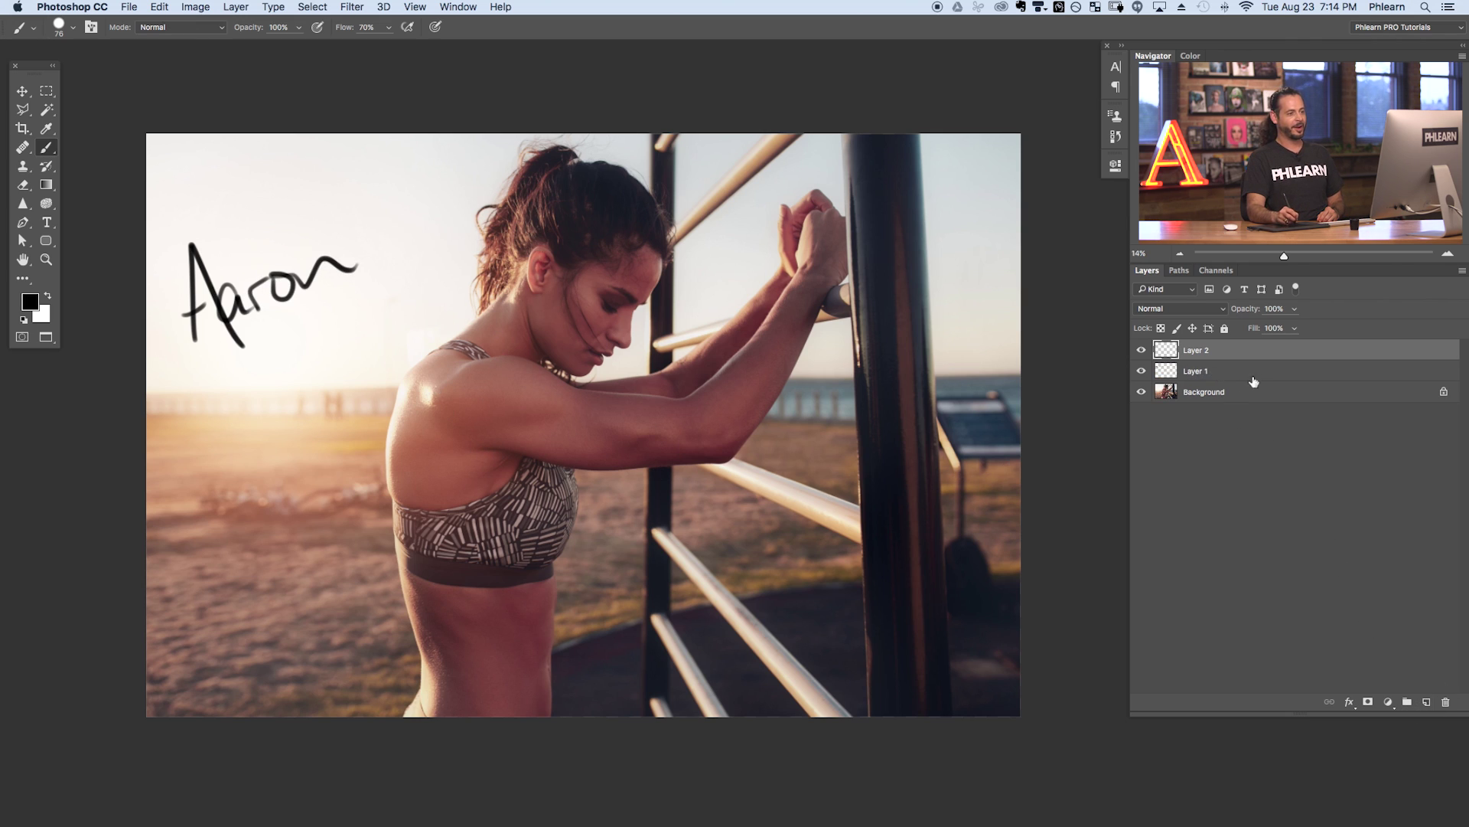
{"action": "left_click", "coordinate": [1142, 371]}
{"action": "left_click", "coordinate": [1142, 371]}
{"action": "left_click", "coordinate": [1141, 372]}
{"action": "left_click", "coordinate": [1152, 372]}
{"action": "left_click", "coordinate": [1141, 371]}
{"action": "left_click", "coordinate": [1141, 371]}
{"action": "left_click", "coordinate": [1141, 371]}
{"action": "left_click", "coordinate": [1141, 371]}
{"action": "left_click", "coordinate": [1141, 371]}
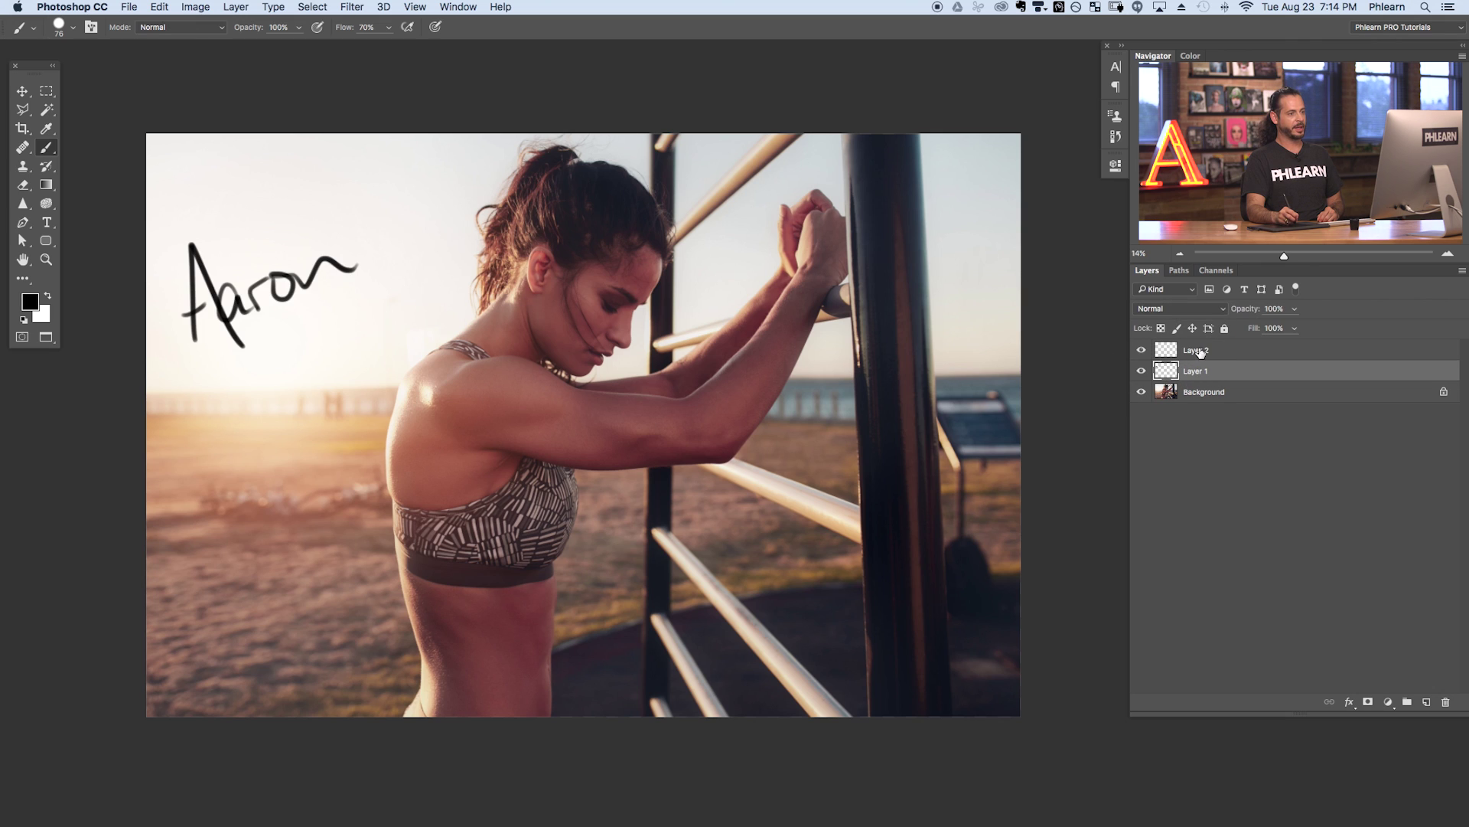
Apply the merged image to Layer 2 using the RGB channel, Normal blending and 100% opacity
{"action": "left_click", "coordinate": [1224, 351]}
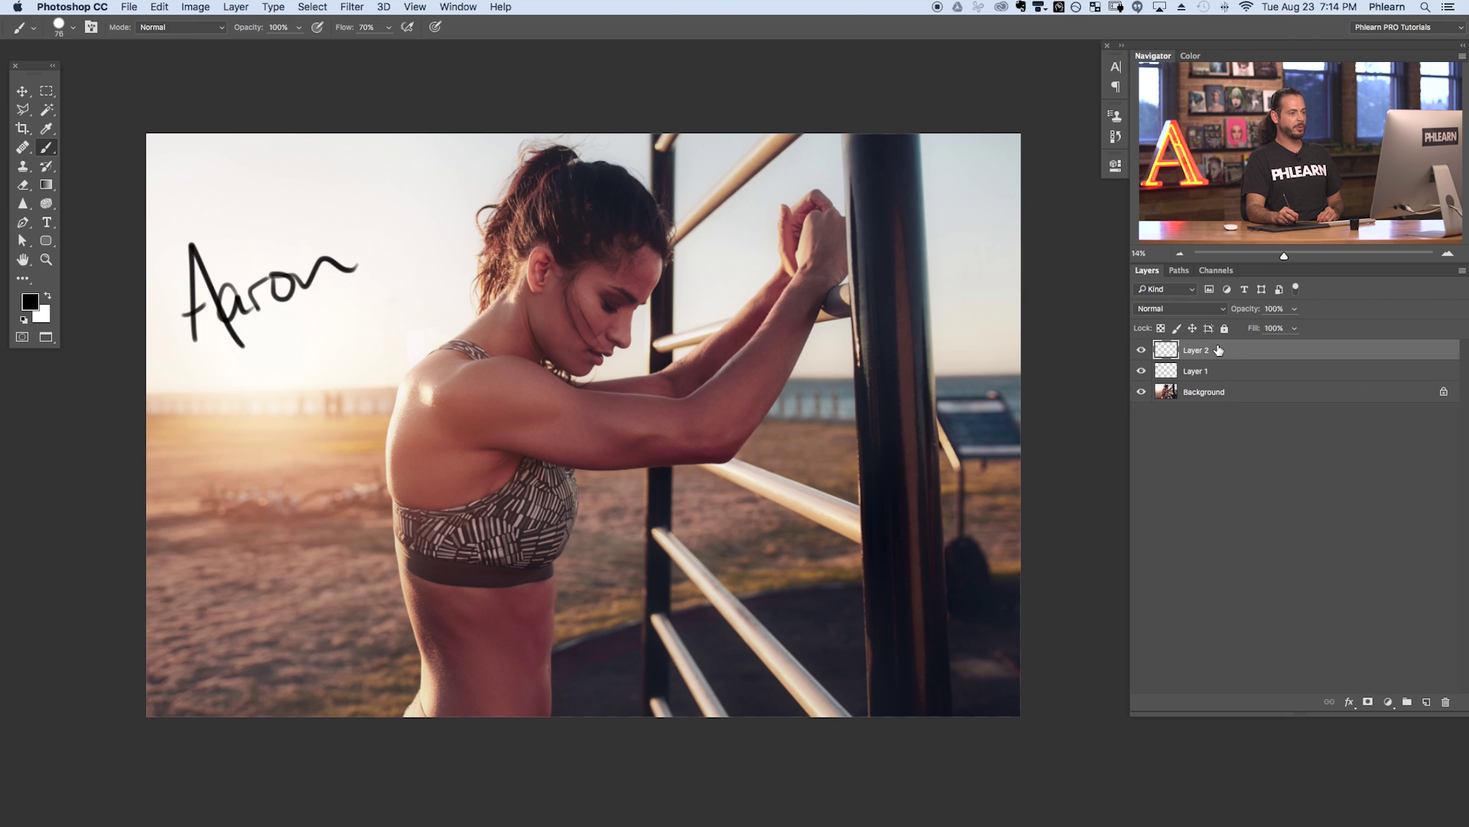
{"action": "left_click", "coordinate": [195, 8]}
{"action": "left_click", "coordinate": [245, 211]}
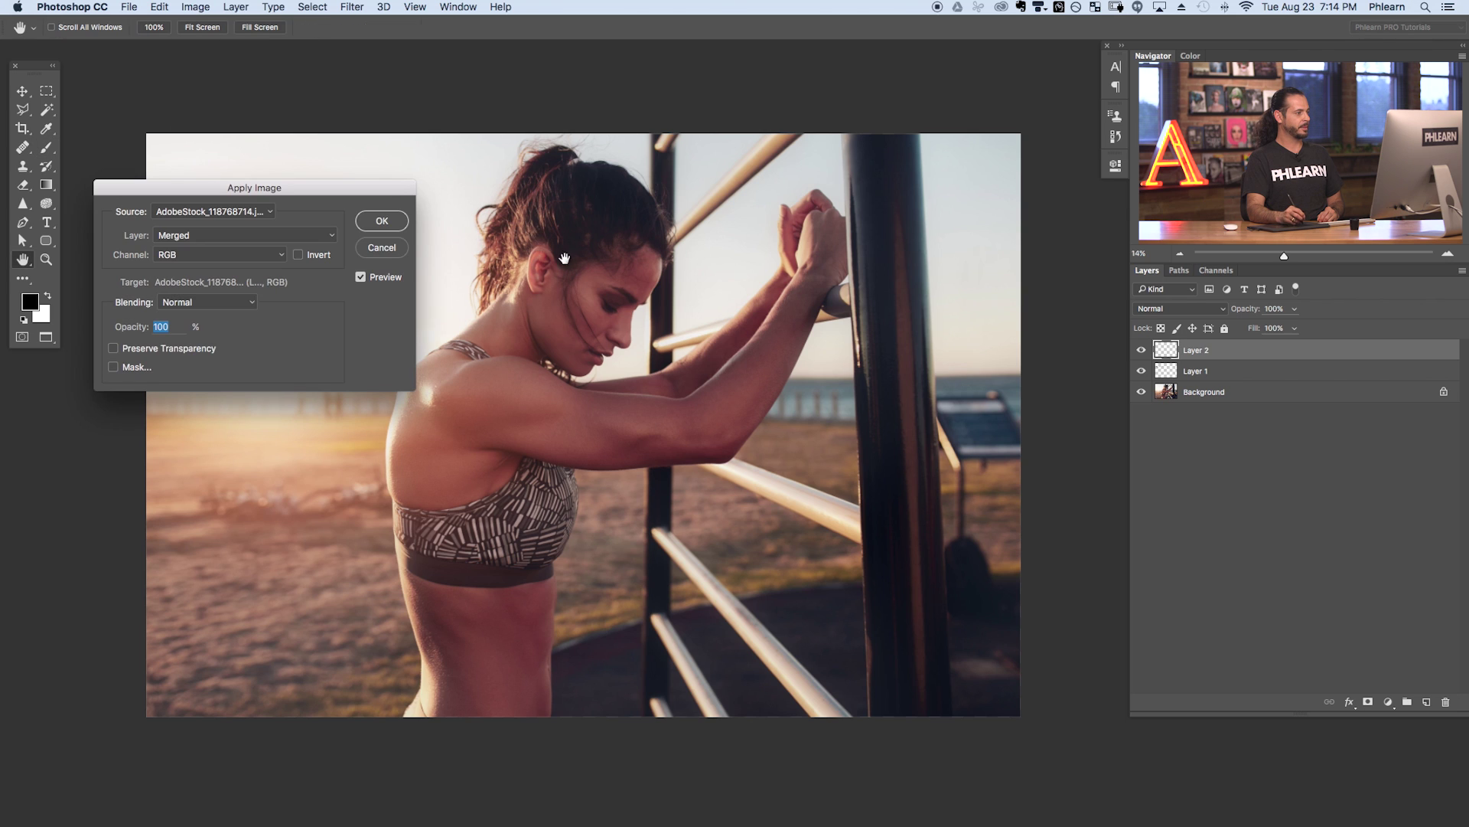
{"action": "left_click_drag", "start_coordinate": [359, 195], "coordinate": [809, 207]}
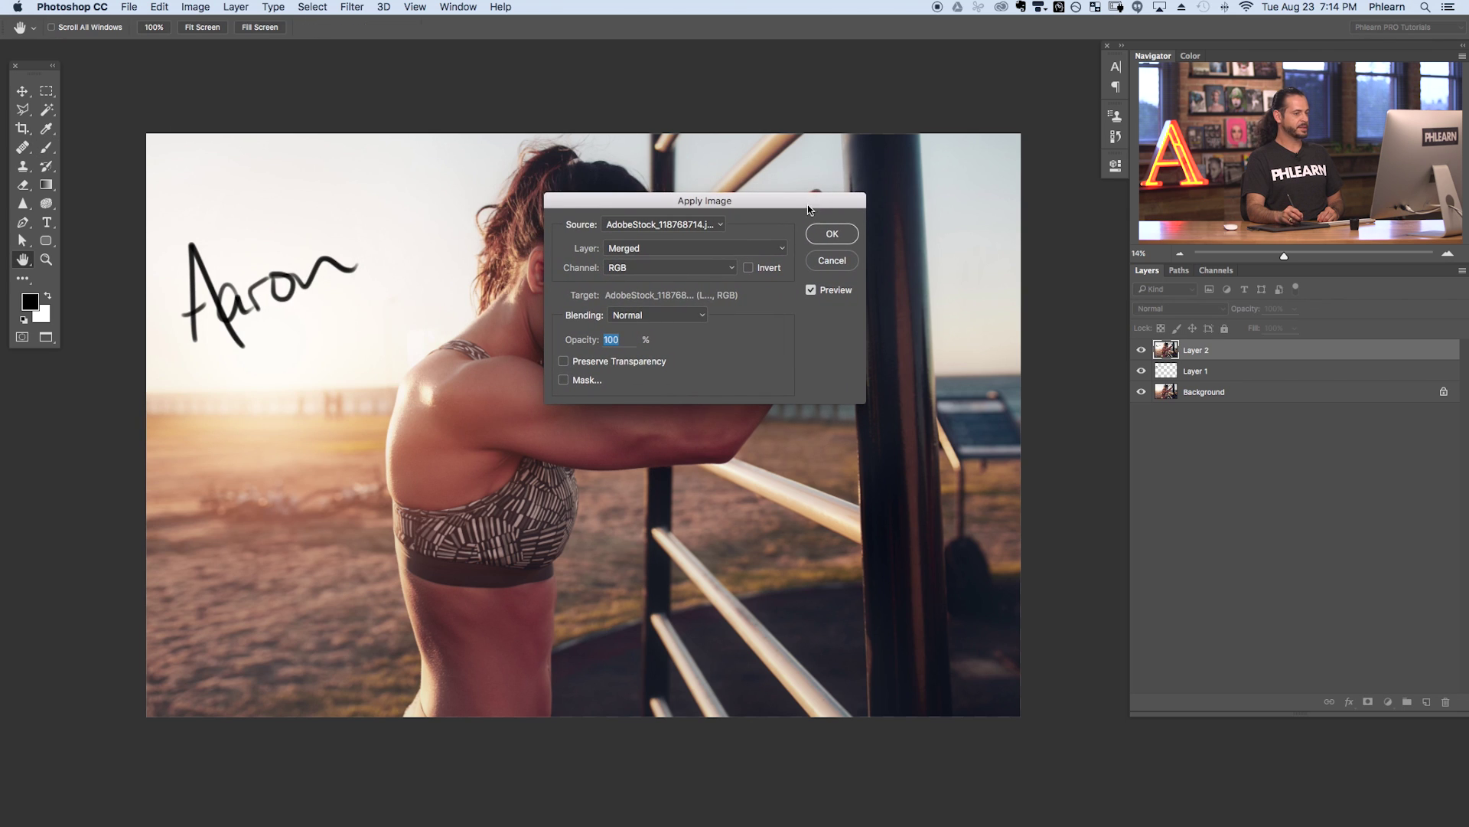
{"action": "left_click", "coordinate": [655, 225]}
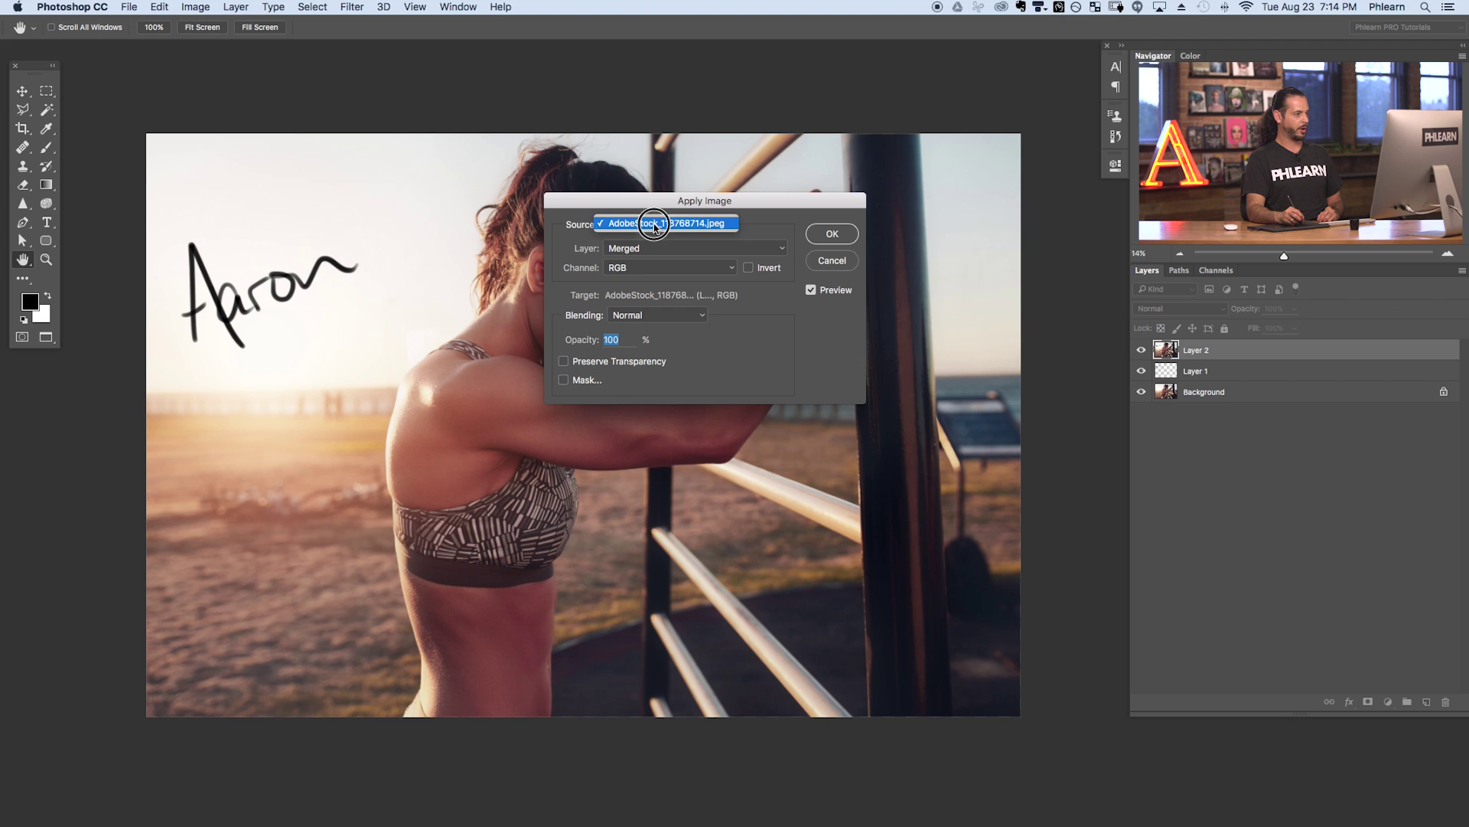
{"action": "left_click", "coordinate": [678, 225]}
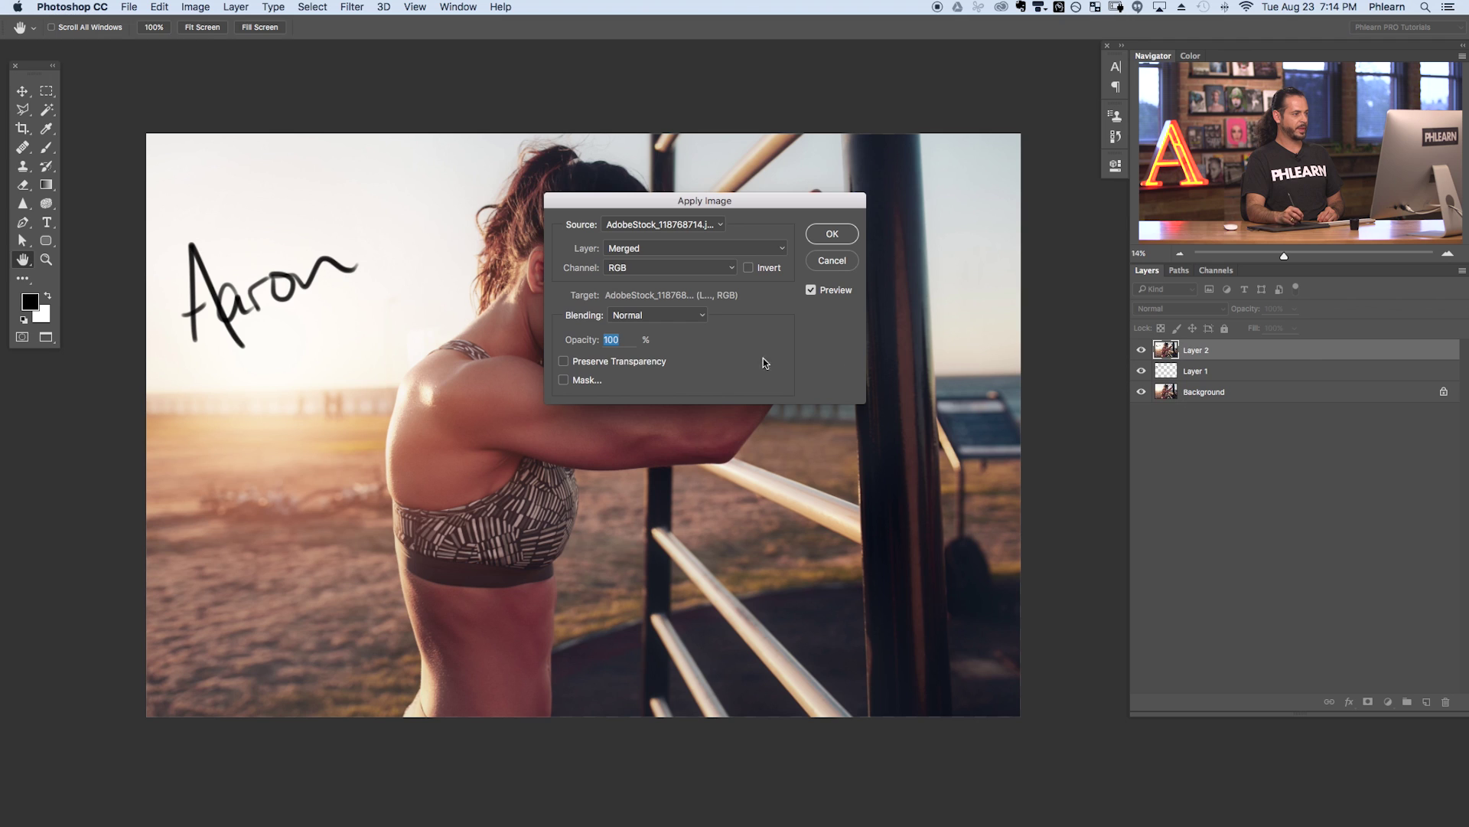
{"action": "left_click", "coordinate": [832, 234]}
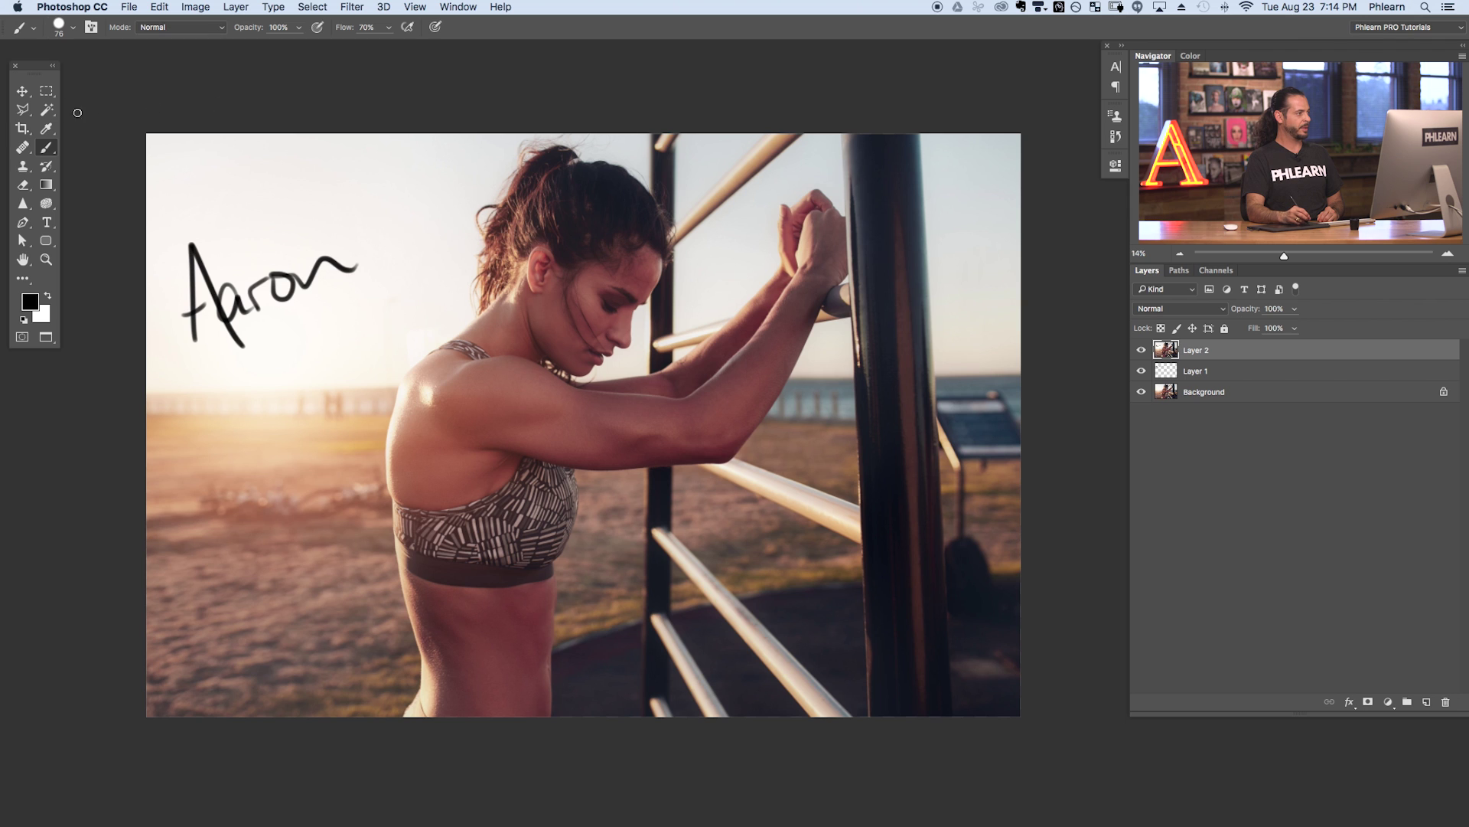
Move the merged Layer 2 copy around the canvas to expose the layers beneath, and delete Layer 2 and Layer 1
{"action": "left_click", "coordinate": [22, 91]}
{"action": "mouse_move", "coordinate": [404, 260]}
{"action": "left_mouse_down"}
{"action": "mouse_move", "coordinate": [518, 338]}
{"action": "mouse_move", "coordinate": [564, 485]}
{"action": "mouse_move", "coordinate": [666, 508]}
{"action": "mouse_move", "coordinate": [817, 465]}
{"action": "mouse_move", "coordinate": [872, 404]}
{"action": "left_mouse_up"}
{"action": "left_click_drag", "start_coordinate": [766, 535], "coordinate": [727, 429]}
{"action": "left_click_drag", "start_coordinate": [834, 400], "coordinate": [678, 621]}
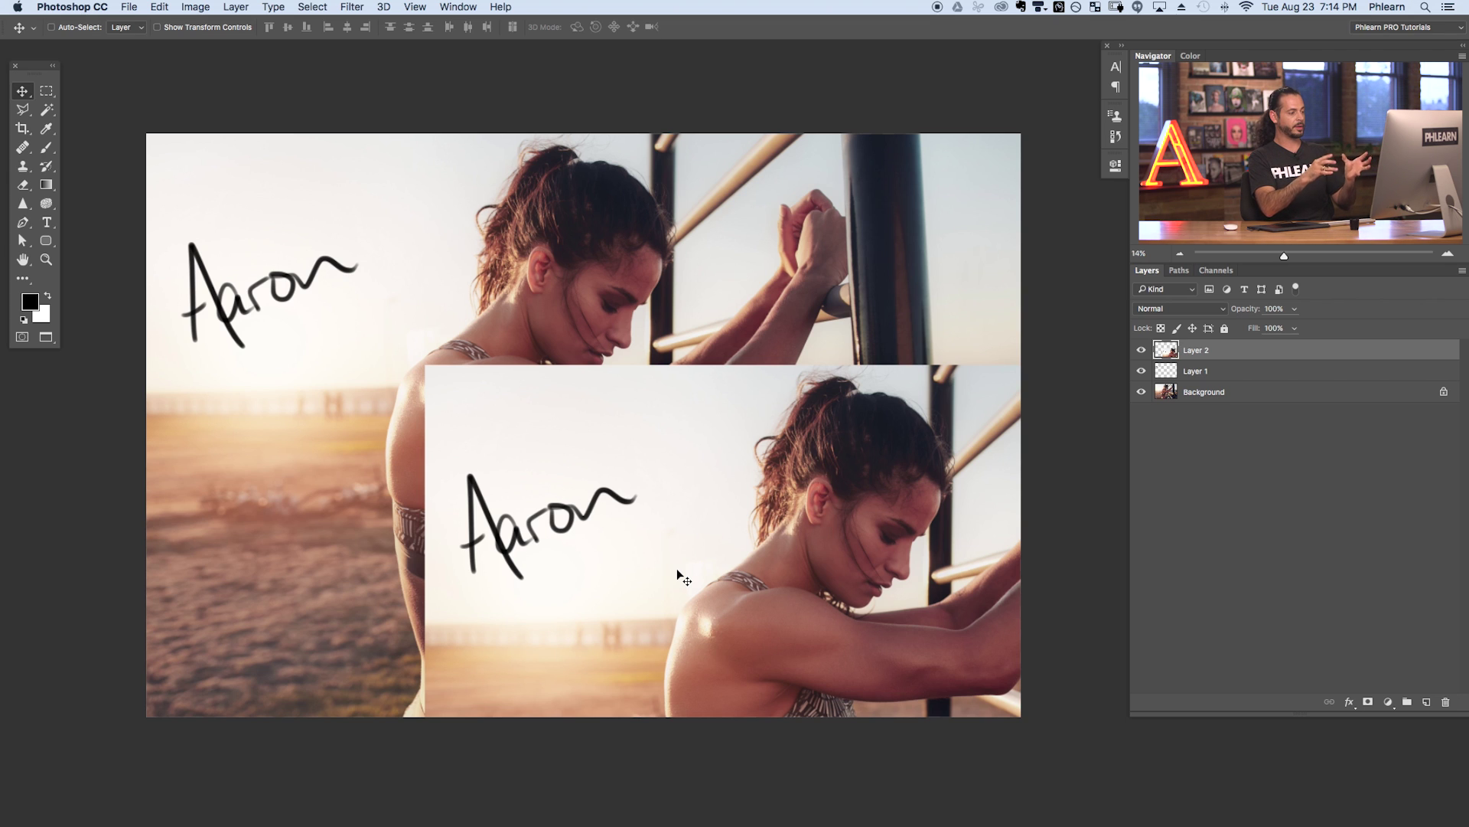
{"action": "left_click_drag", "start_coordinate": [748, 551], "coordinate": [642, 459]}
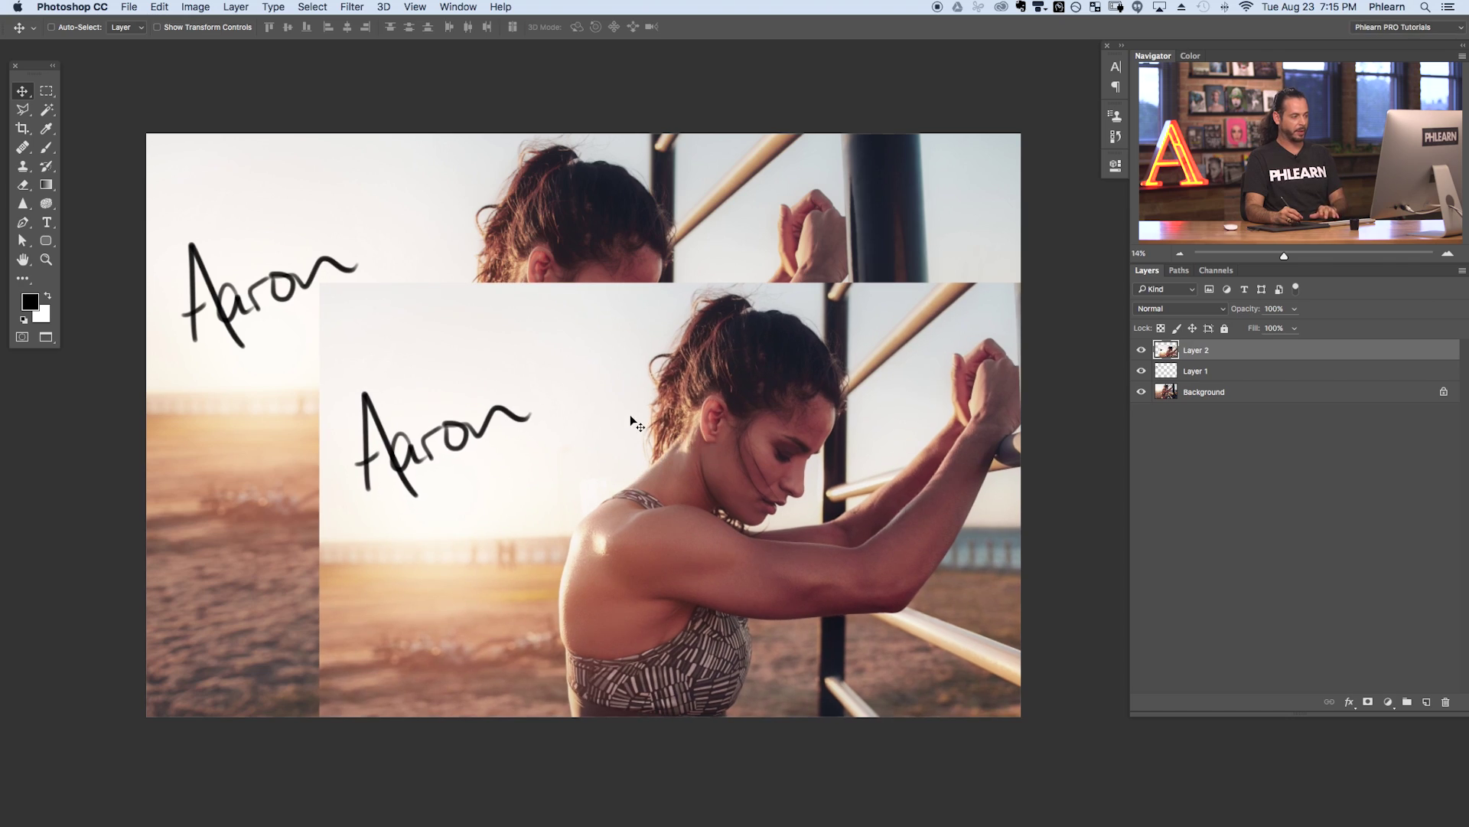
{"action": "key", "text": "BackSpace"}
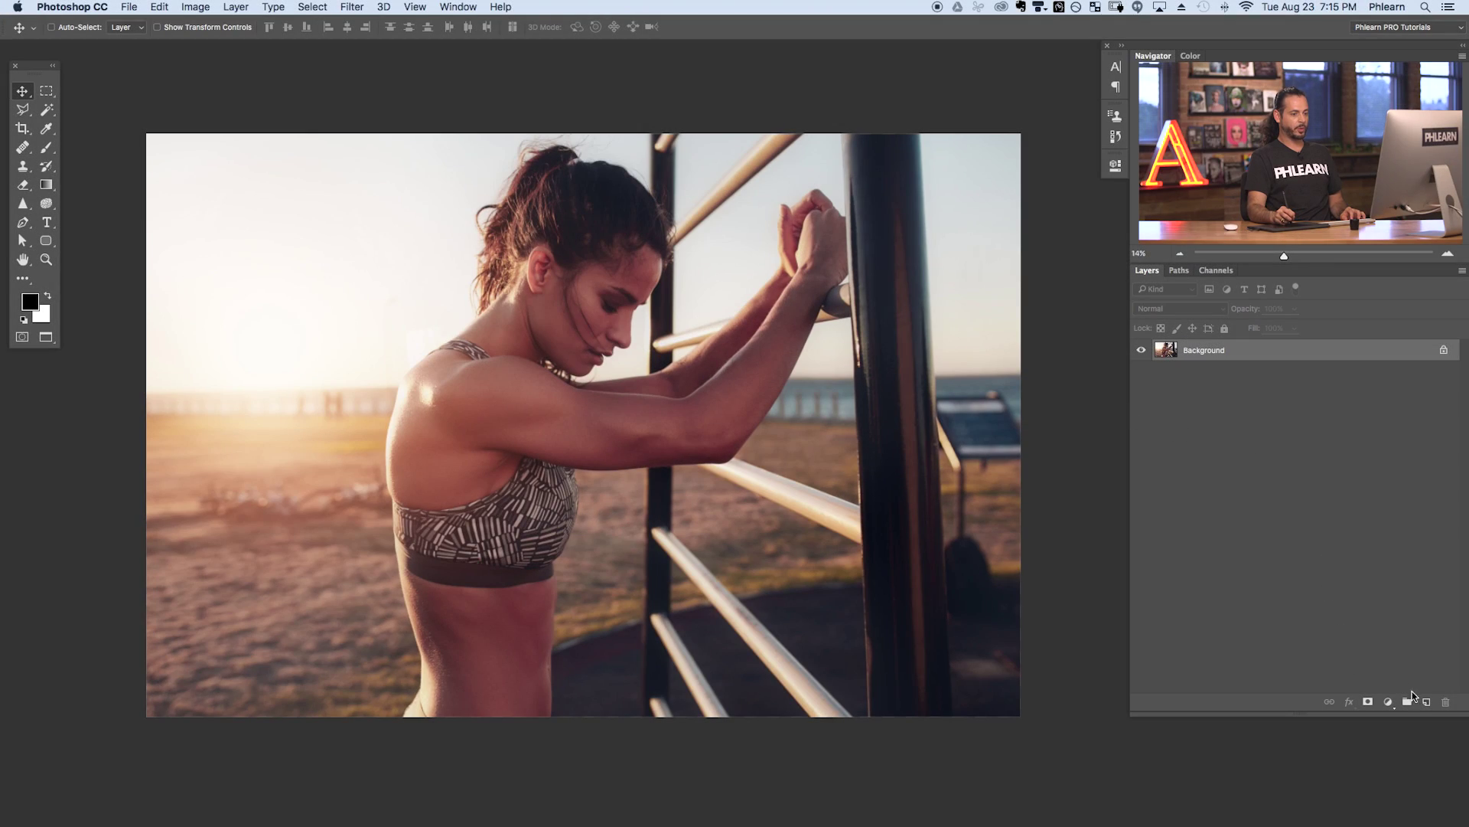
Add an empty layer above the Background and set the foreground color to a bright cyan with hue 182
{"action": "left_click", "coordinate": [1428, 701]}
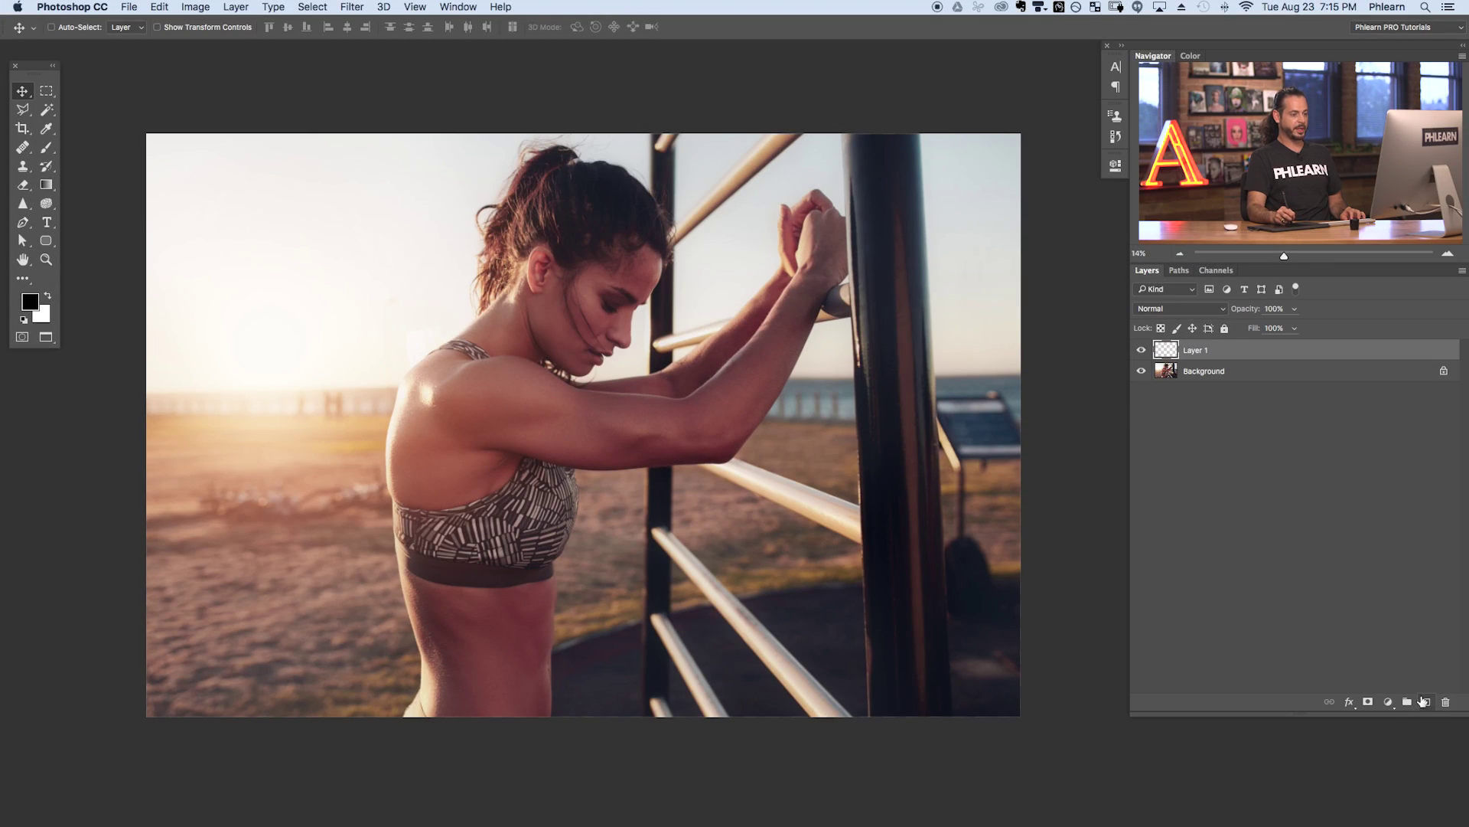
{"action": "key", "text": "i"}
{"action": "left_click", "coordinate": [30, 301]}
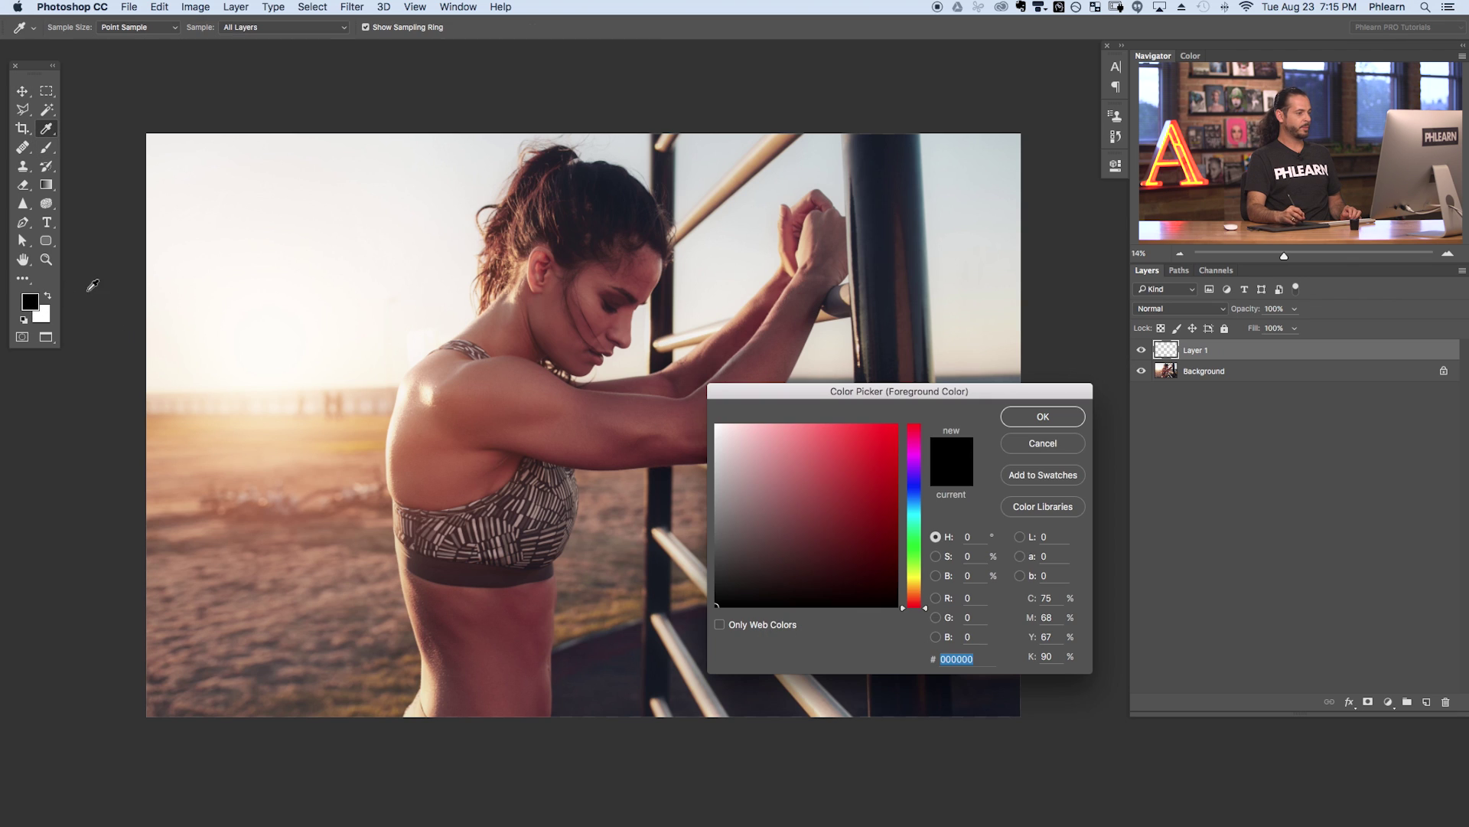
{"action": "left_click", "coordinate": [914, 514]}
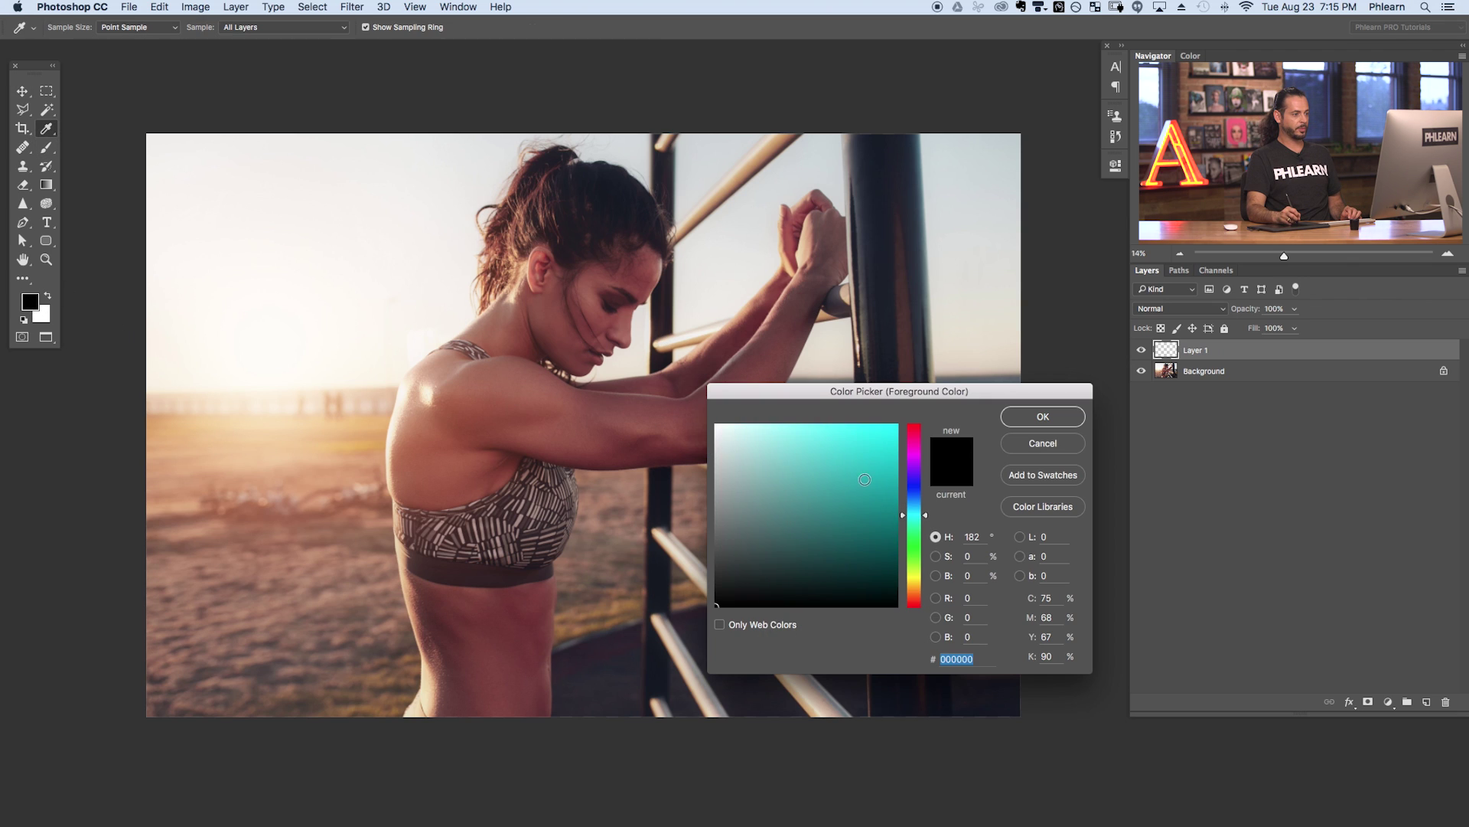
{"action": "left_click_drag", "start_coordinate": [858, 475], "coordinate": [911, 424]}
{"action": "left_click", "coordinate": [1042, 416]}
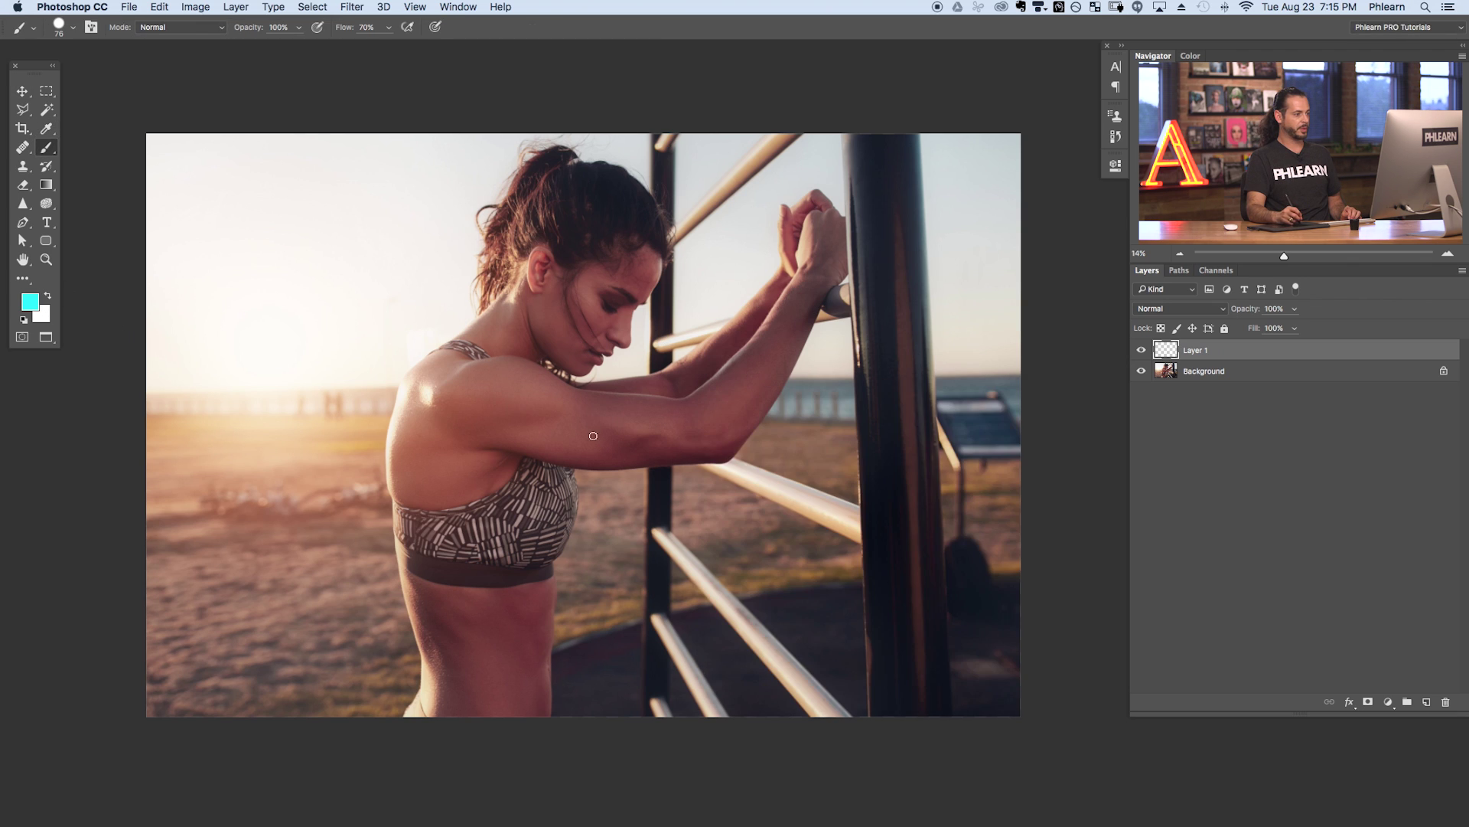
Paint broad, soft cyan brush strokes across the woman and the dark pole on Layer 1, and toggle the layer's visibility to compare
{"action": "key", "text": "b"}
{"action": "mouse_move", "coordinate": [435, 514]}
{"action": "left_mouse_down"}
{"action": "mouse_move", "coordinate": [378, 278]}
{"action": "mouse_move", "coordinate": [398, 267]}
{"action": "left_mouse_up"}
{"action": "left_click_drag", "start_coordinate": [597, 172], "coordinate": [429, 230]}
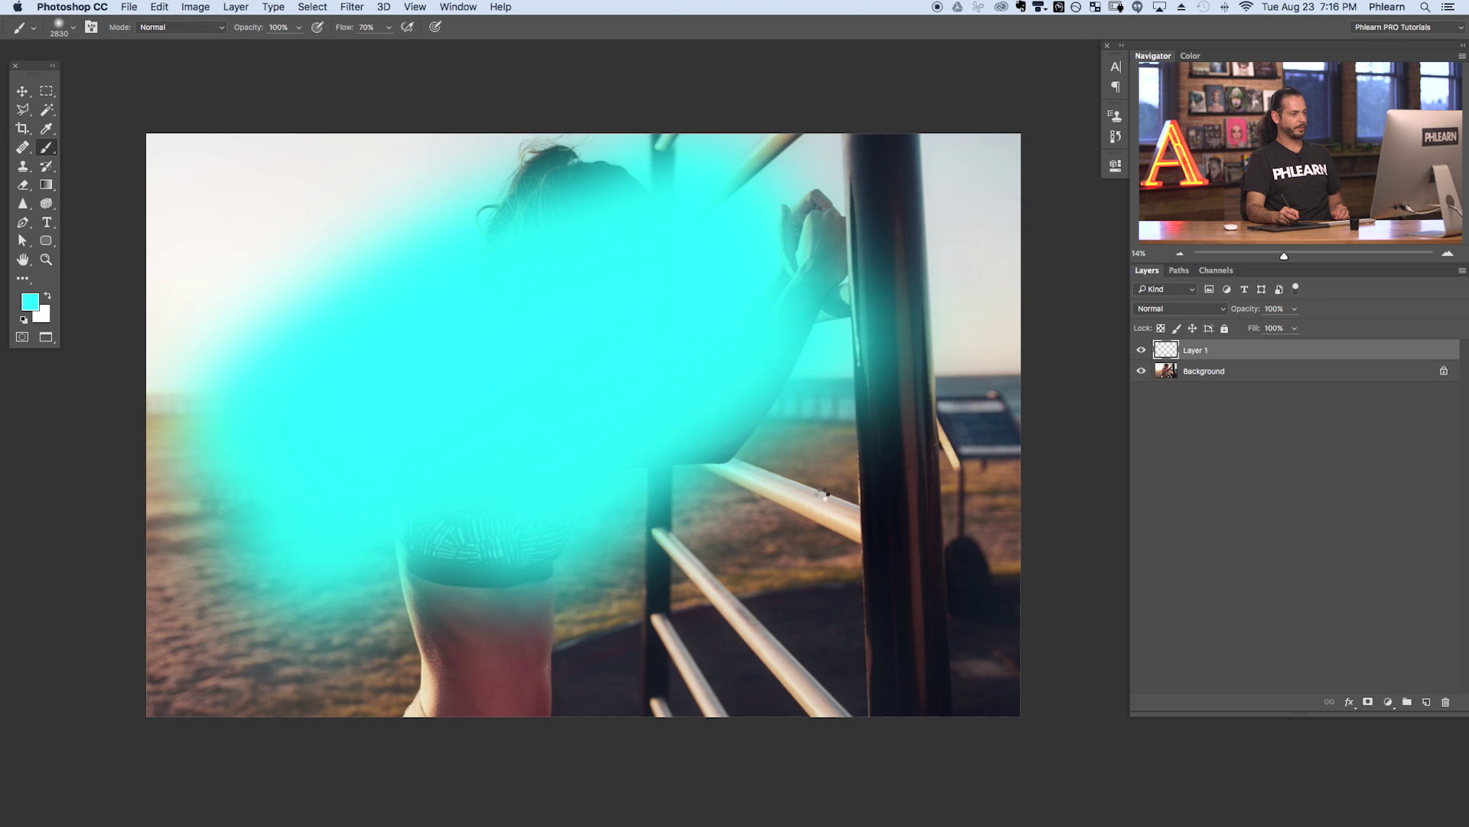
{"action": "left_click", "coordinate": [1141, 350]}
{"action": "left_click", "coordinate": [1141, 350]}
{"action": "left_click", "coordinate": [1141, 350]}
{"action": "left_click", "coordinate": [1141, 350]}
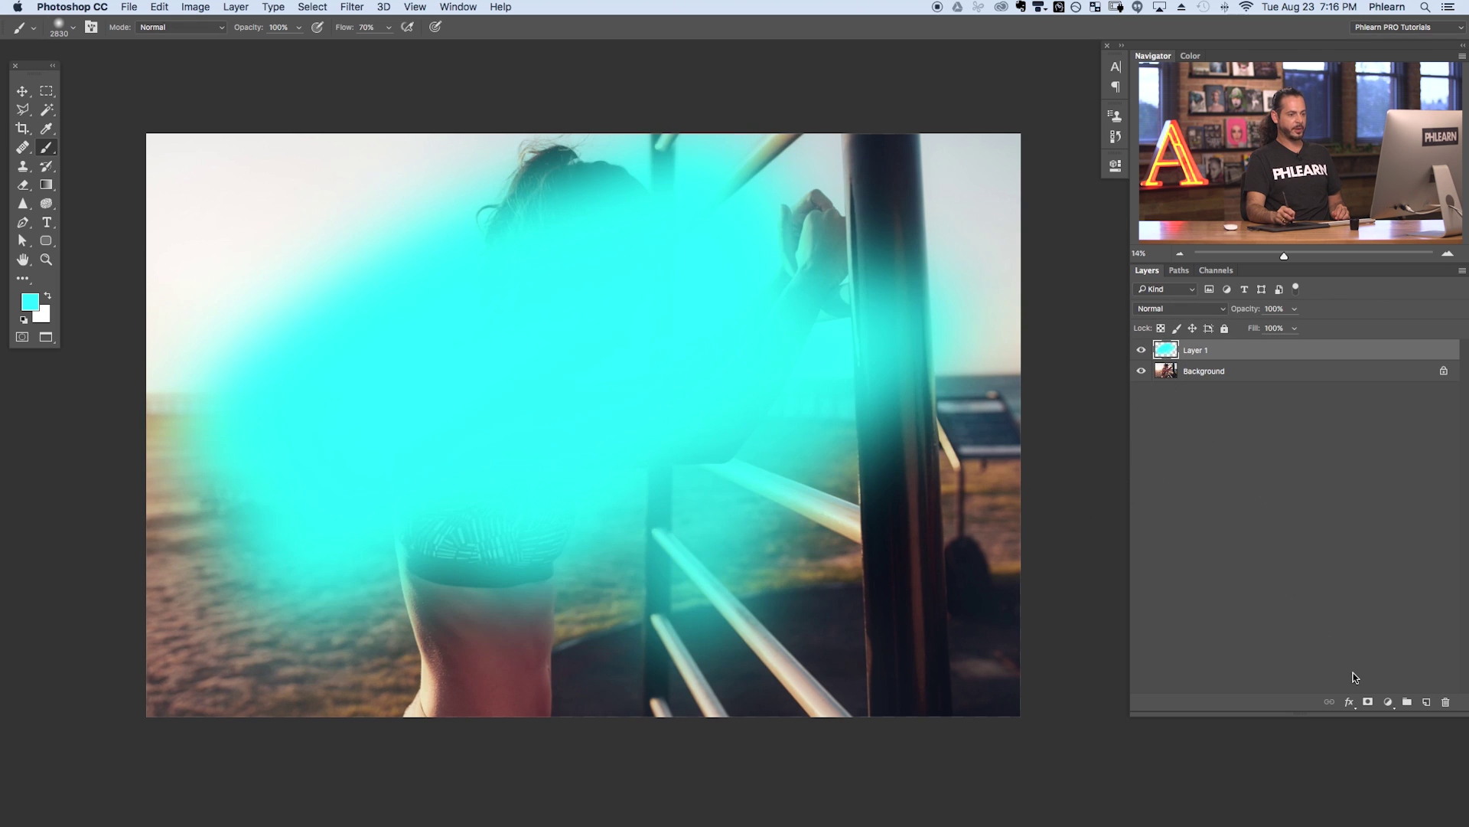
Add a white layer mask to Layer 1 and make the mask the active target
{"action": "left_click", "coordinate": [1367, 703]}
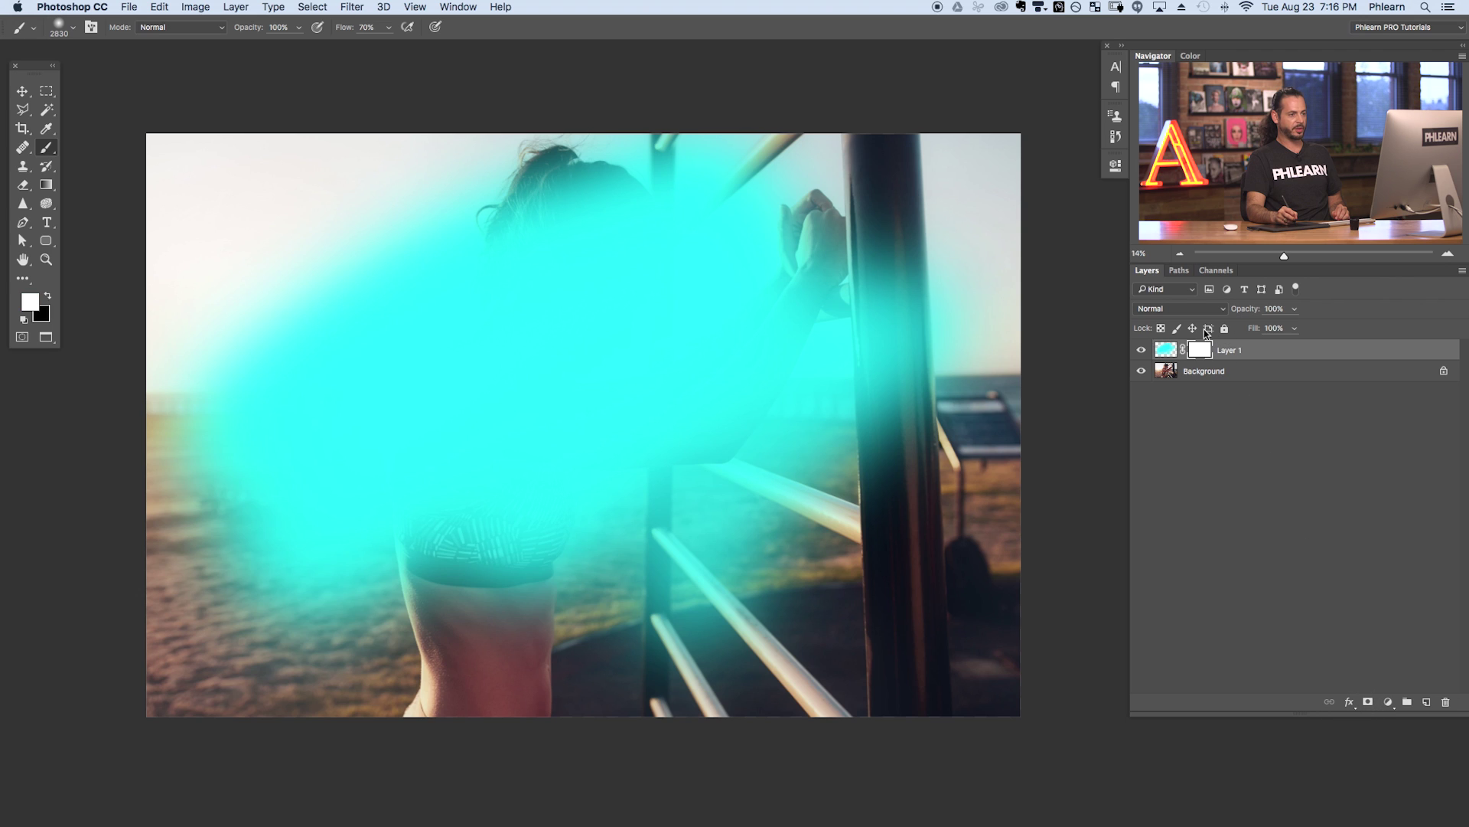
{"action": "left_click", "coordinate": [1166, 350]}
{"action": "left_click", "coordinate": [1204, 352]}
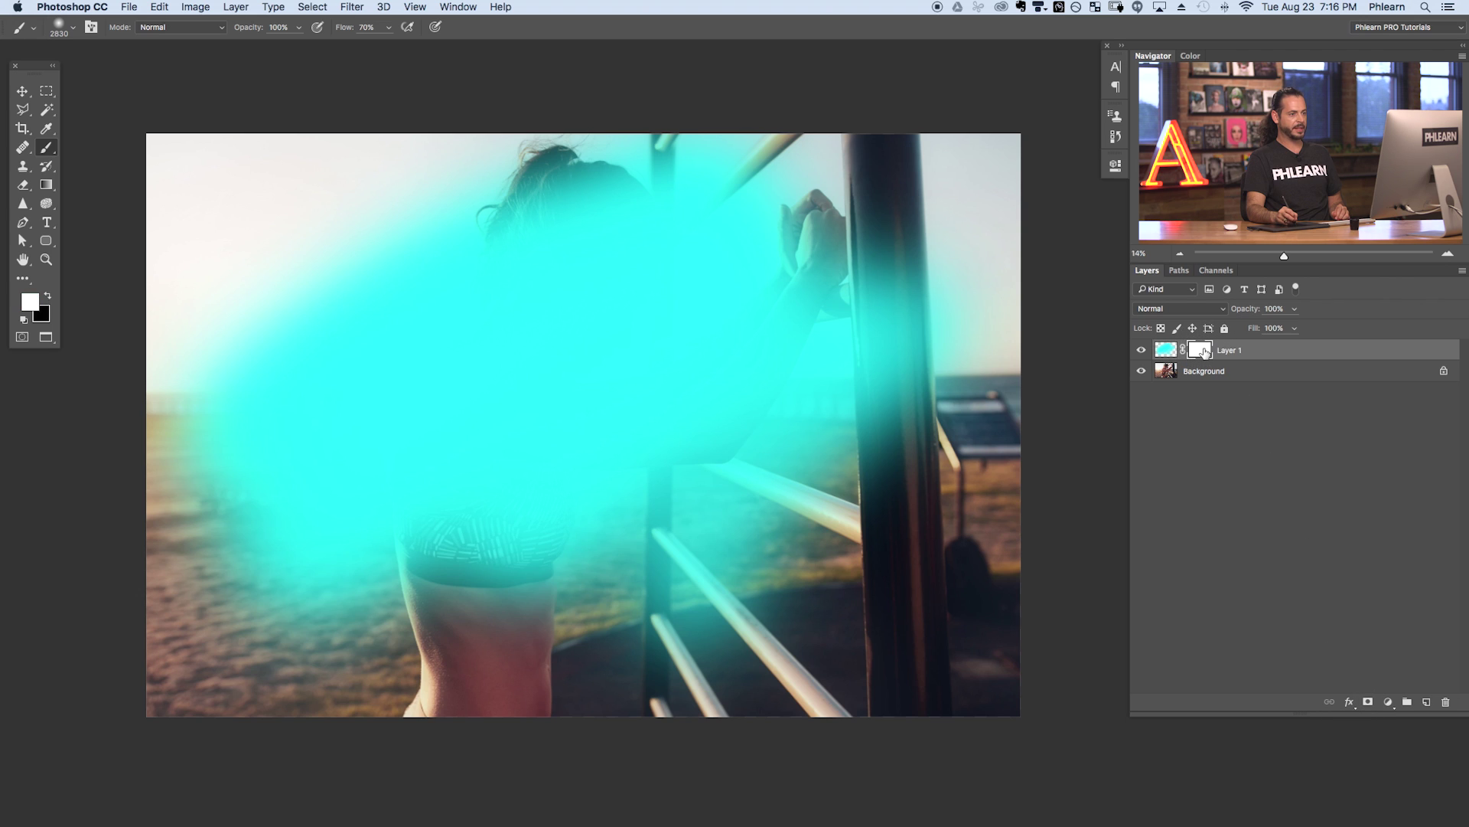
Apply the merged image to Layer 1's mask using the RGB channel, Normal blending and 100% opacity
{"action": "left_click", "coordinate": [195, 6]}
{"action": "left_click", "coordinate": [221, 228]}
{"action": "left_click_drag", "start_coordinate": [646, 205], "coordinate": [907, 446]}
{"action": "left_click_drag", "start_coordinate": [484, 452], "coordinate": [572, 469]}
{"action": "left_click_drag", "start_coordinate": [855, 442], "coordinate": [786, 290]}
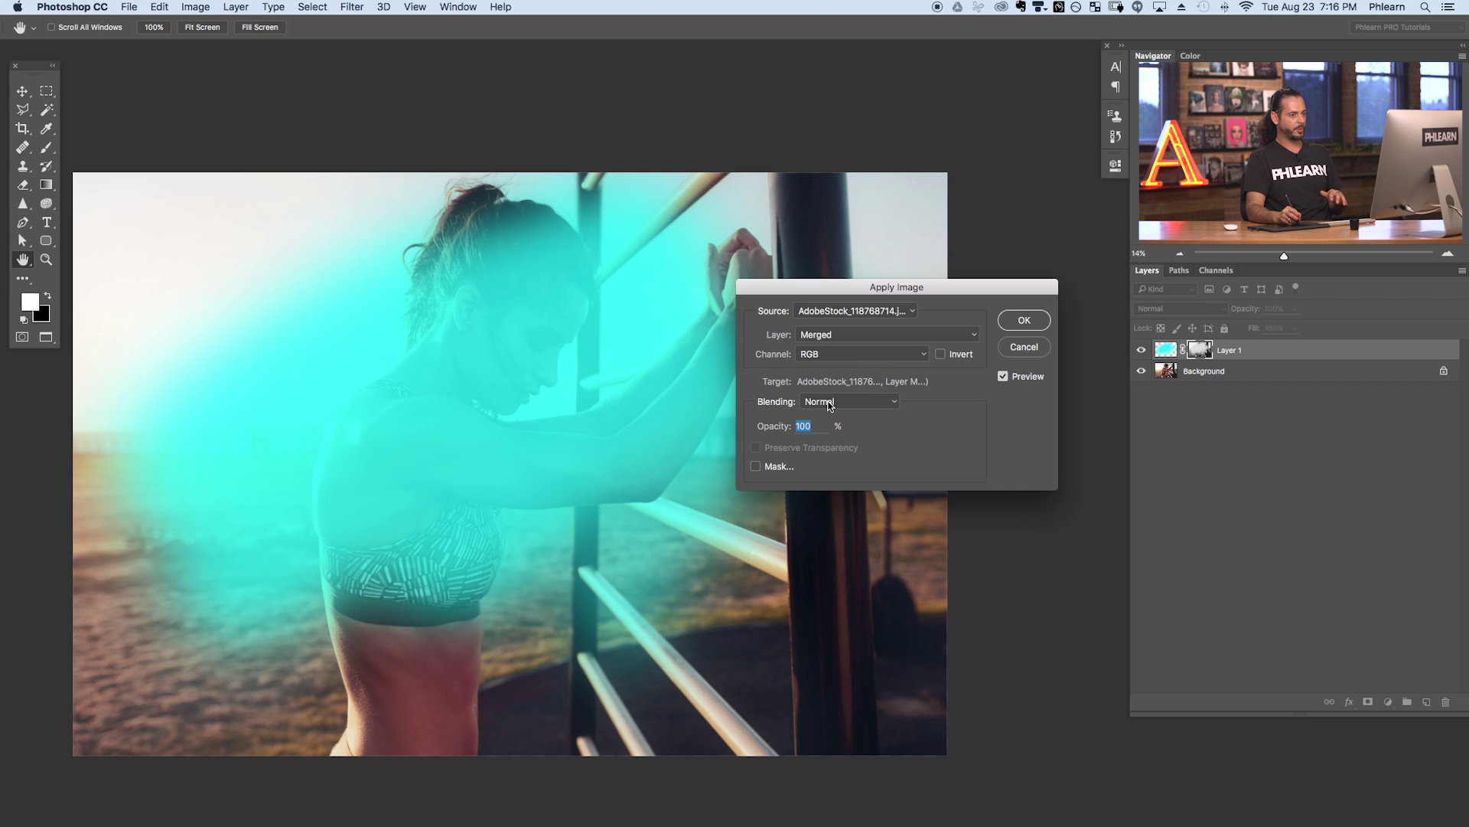
{"action": "left_click", "coordinate": [1019, 329]}
{"action": "key", "text": "b"}
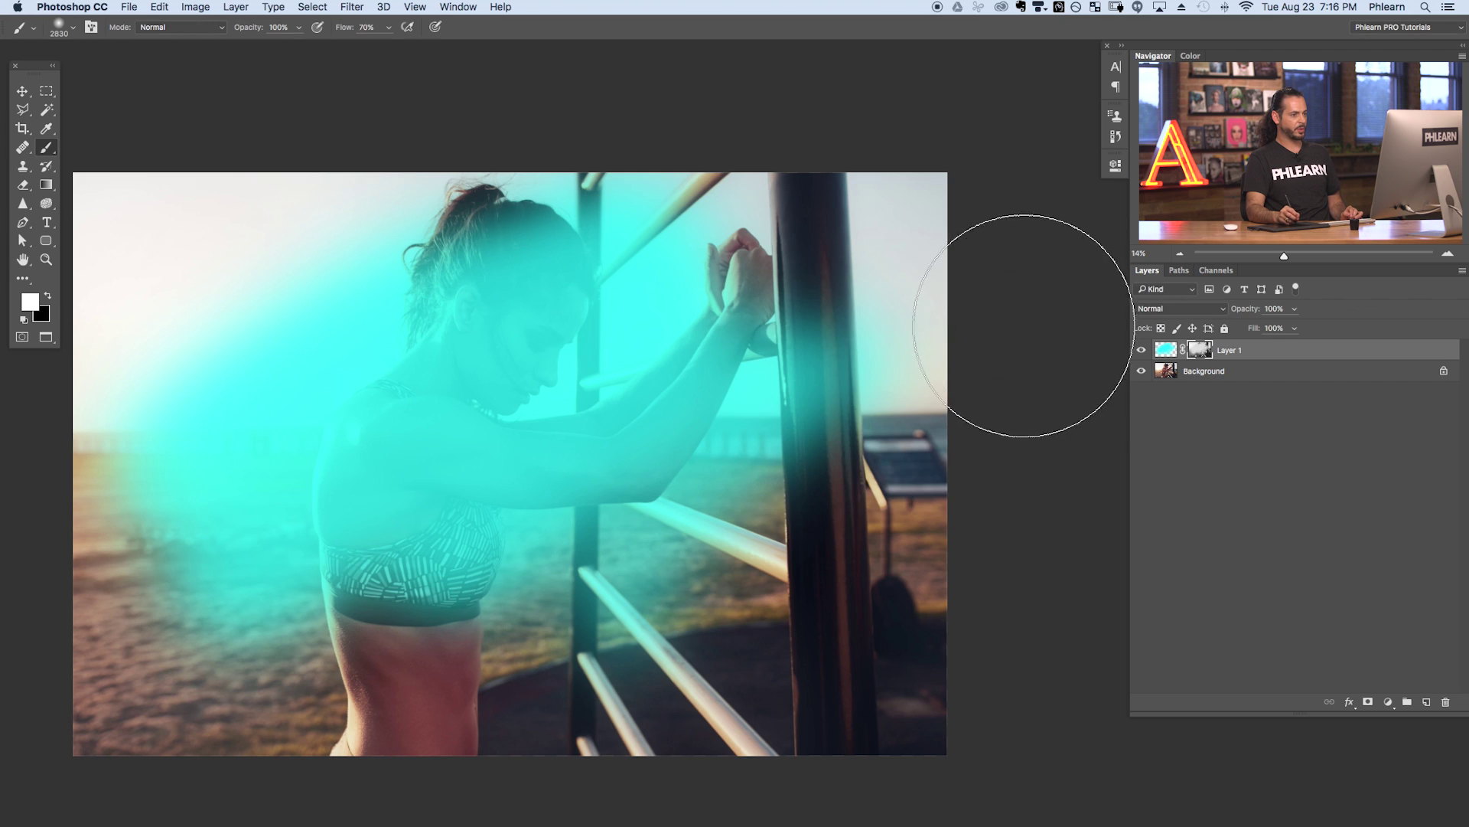
View Layer 1's mask on its own, return to the full image, and fill the mask with white again
{"action": "left_click", "coordinate": [1198, 352], "text": "alt"}
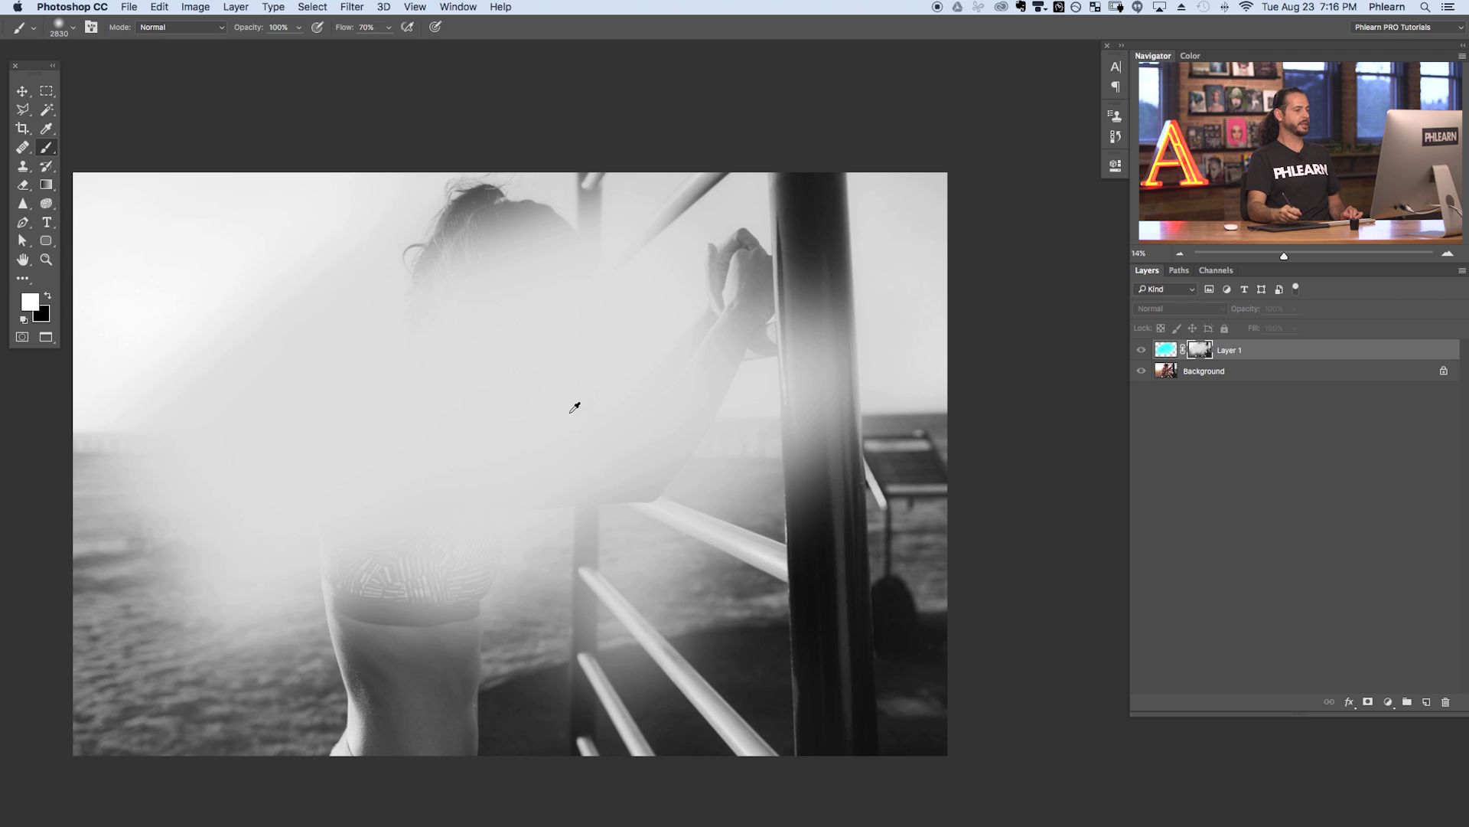
{"action": "left_click", "coordinate": [1199, 350], "text": "alt"}
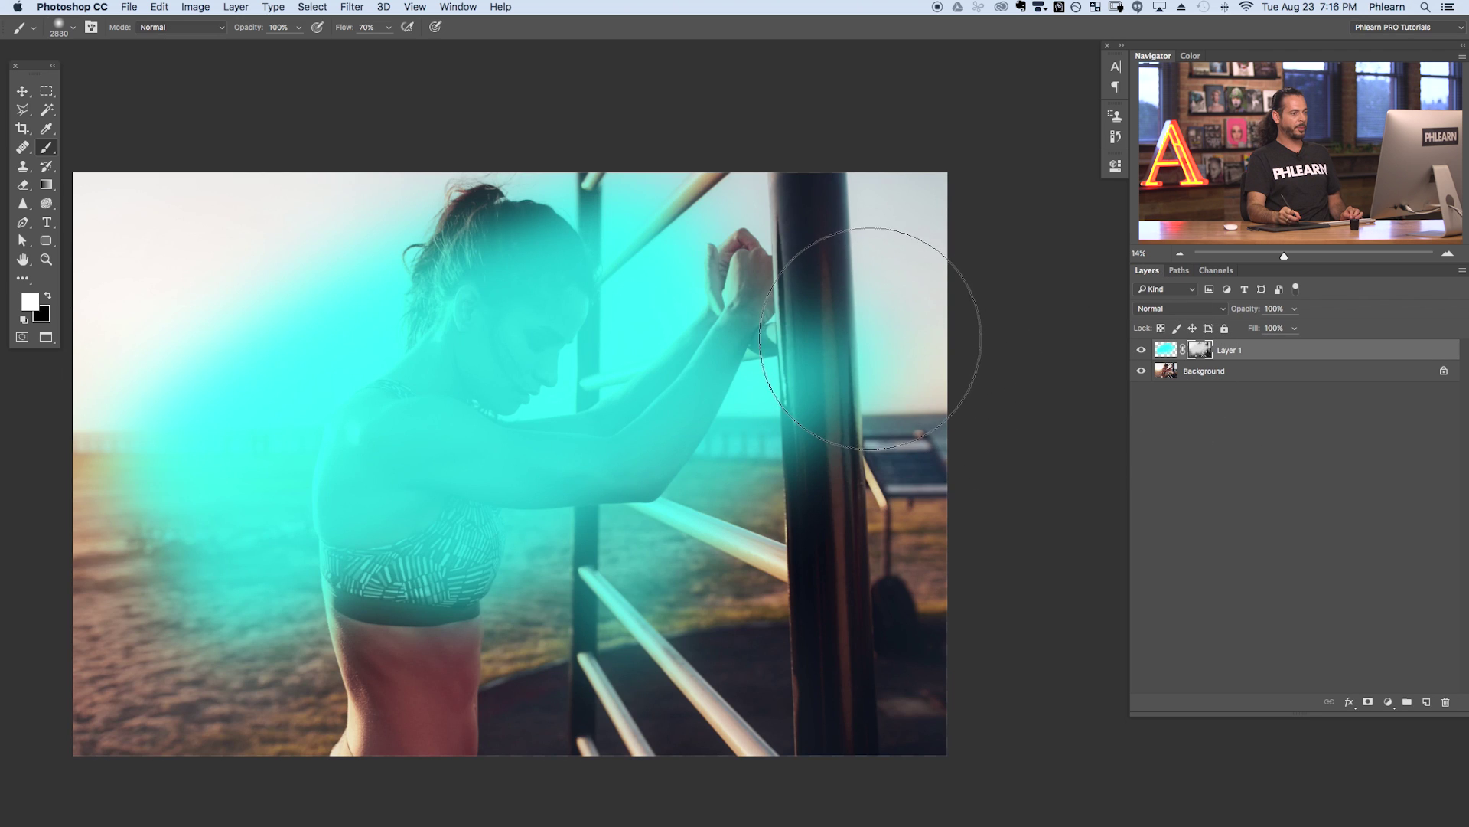
{"action": "key", "text": "alt+BackSpace"}
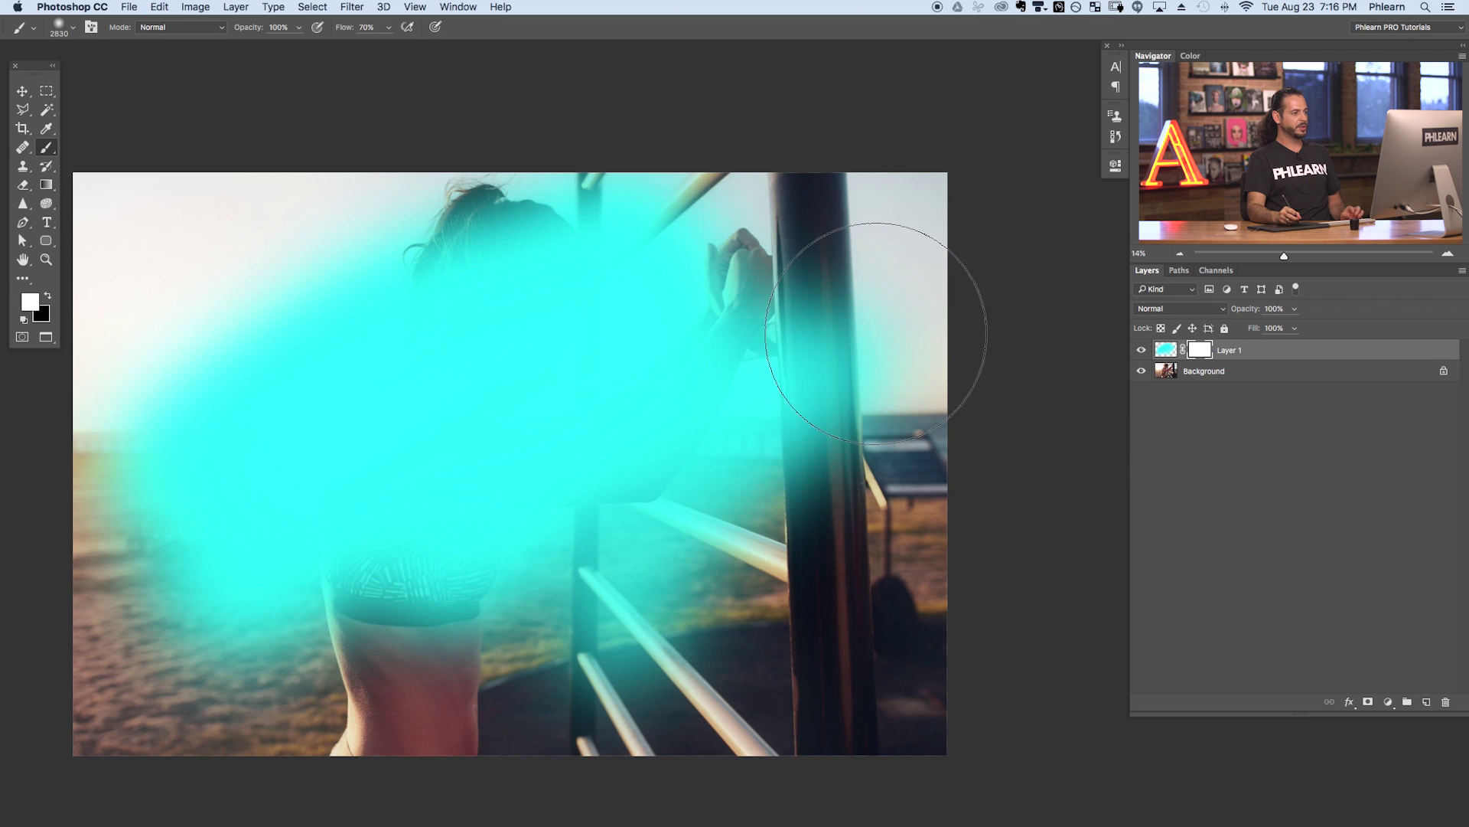
Apply the Background layer to Layer 1's mask using the RGB channel, Normal blending and 100% opacity
{"action": "left_click", "coordinate": [191, 7]}
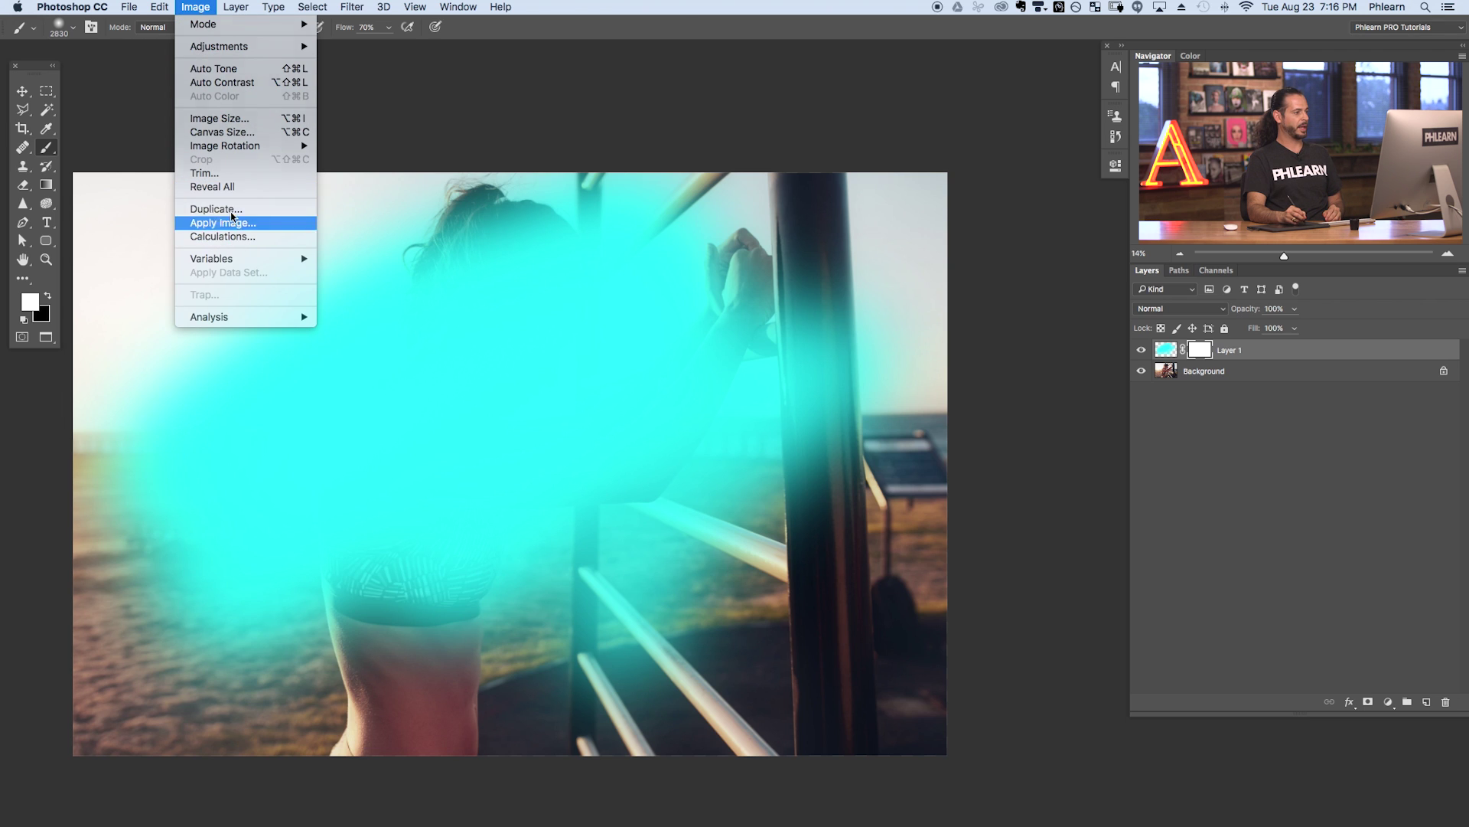
{"action": "left_click", "coordinate": [232, 219]}
{"action": "left_click_drag", "start_coordinate": [916, 295], "coordinate": [931, 294]}
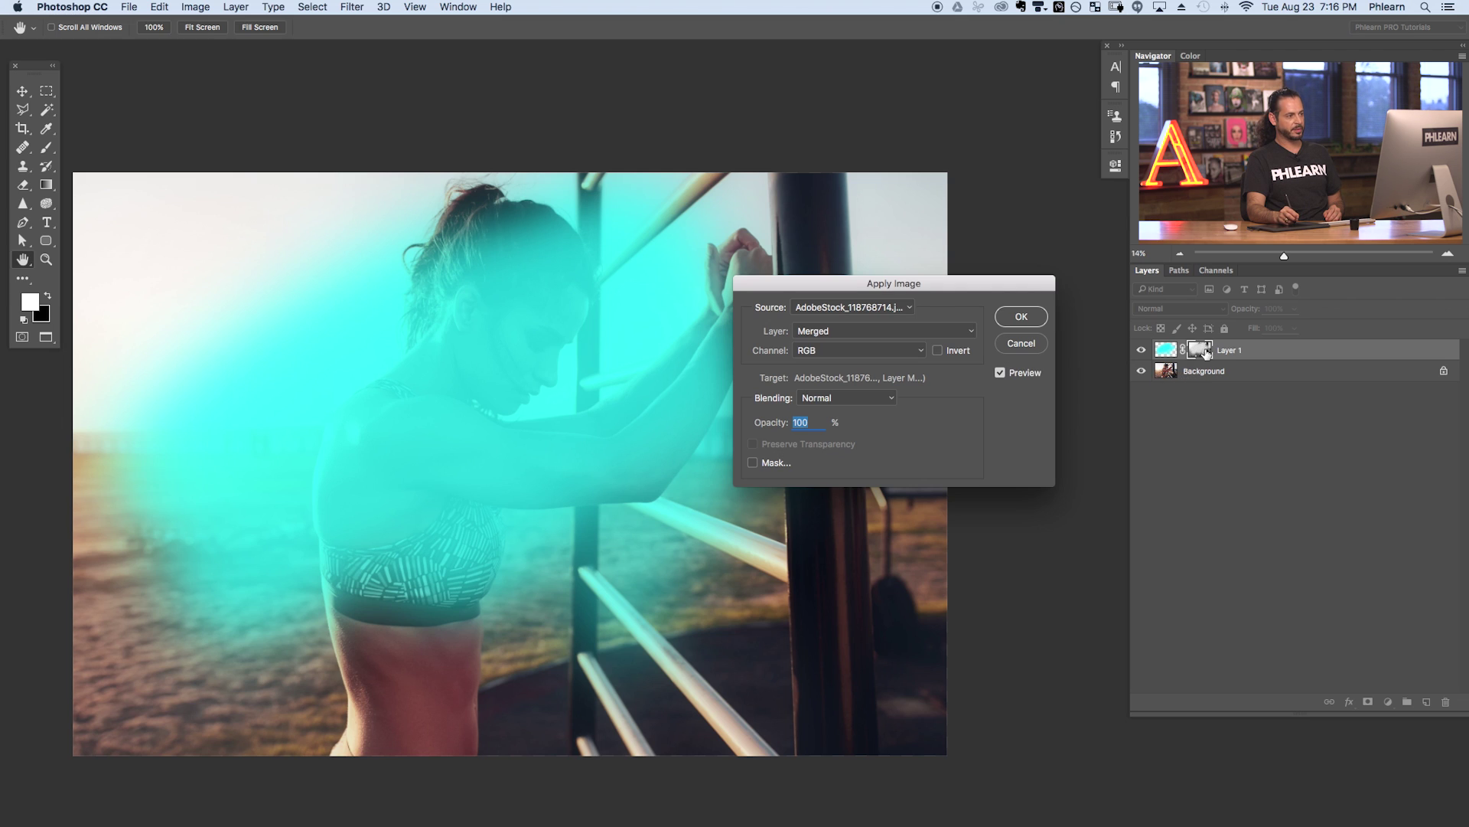
{"action": "left_click", "coordinate": [851, 333]}
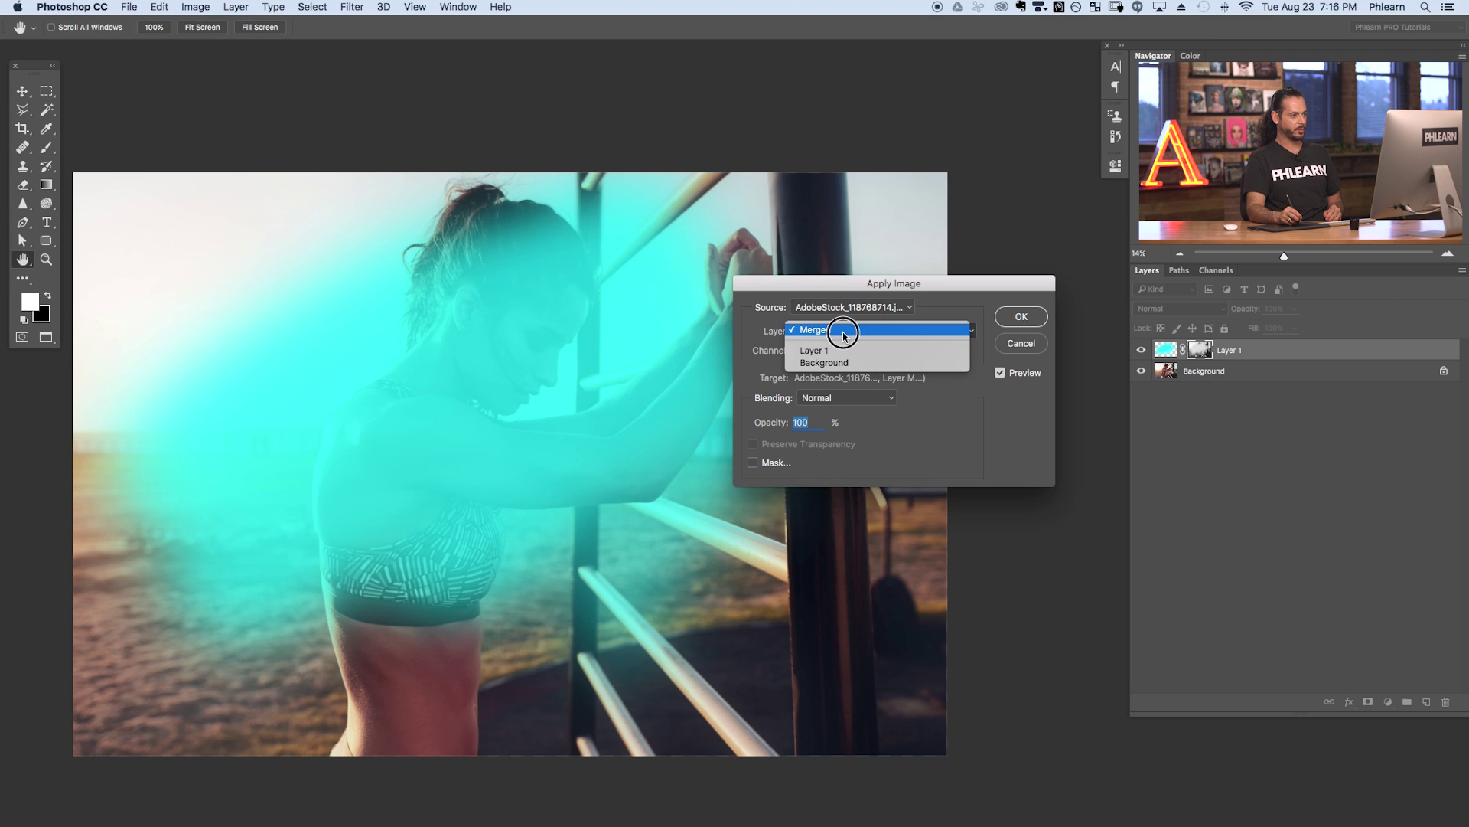
{"action": "left_click", "coordinate": [846, 362]}
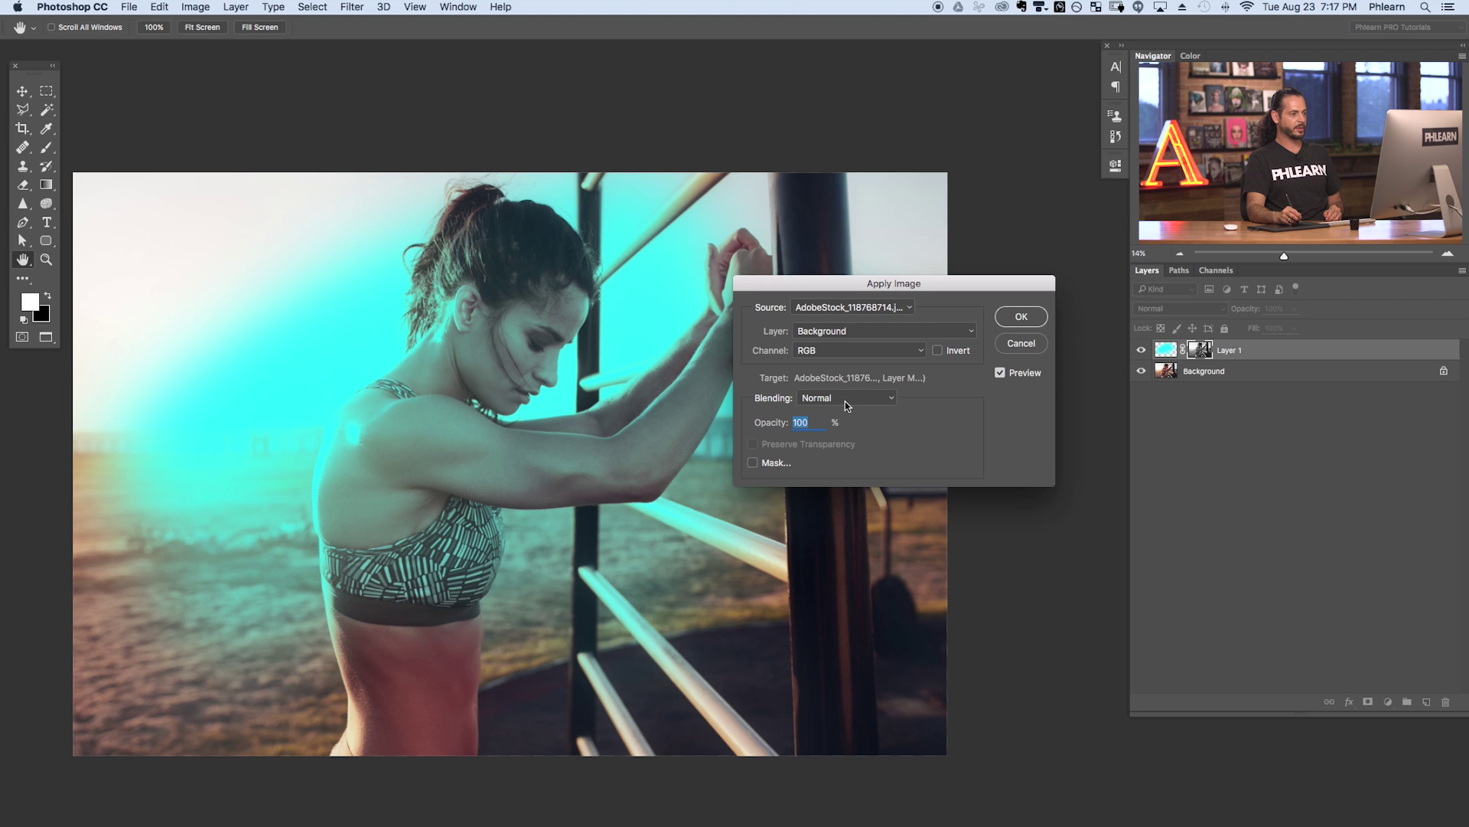
{"action": "left_click", "coordinate": [1021, 316]}
{"action": "key", "text": "b"}
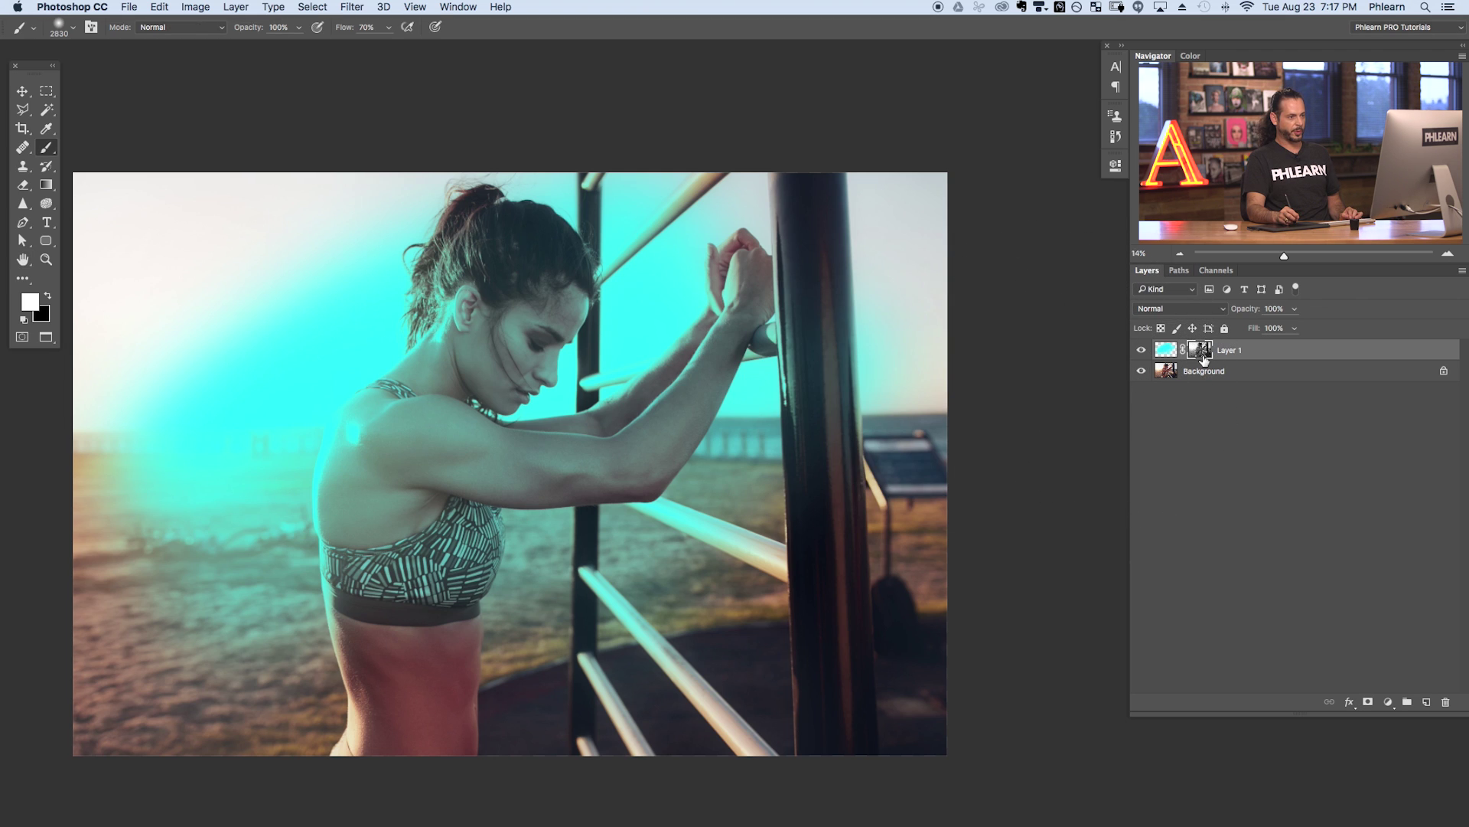
Inspect Layer 1's grayscale mask on its own, and toggle the layer's visibility to compare the image with and without the masked cyan
{"action": "left_click", "coordinate": [1206, 350], "text": "alt"}
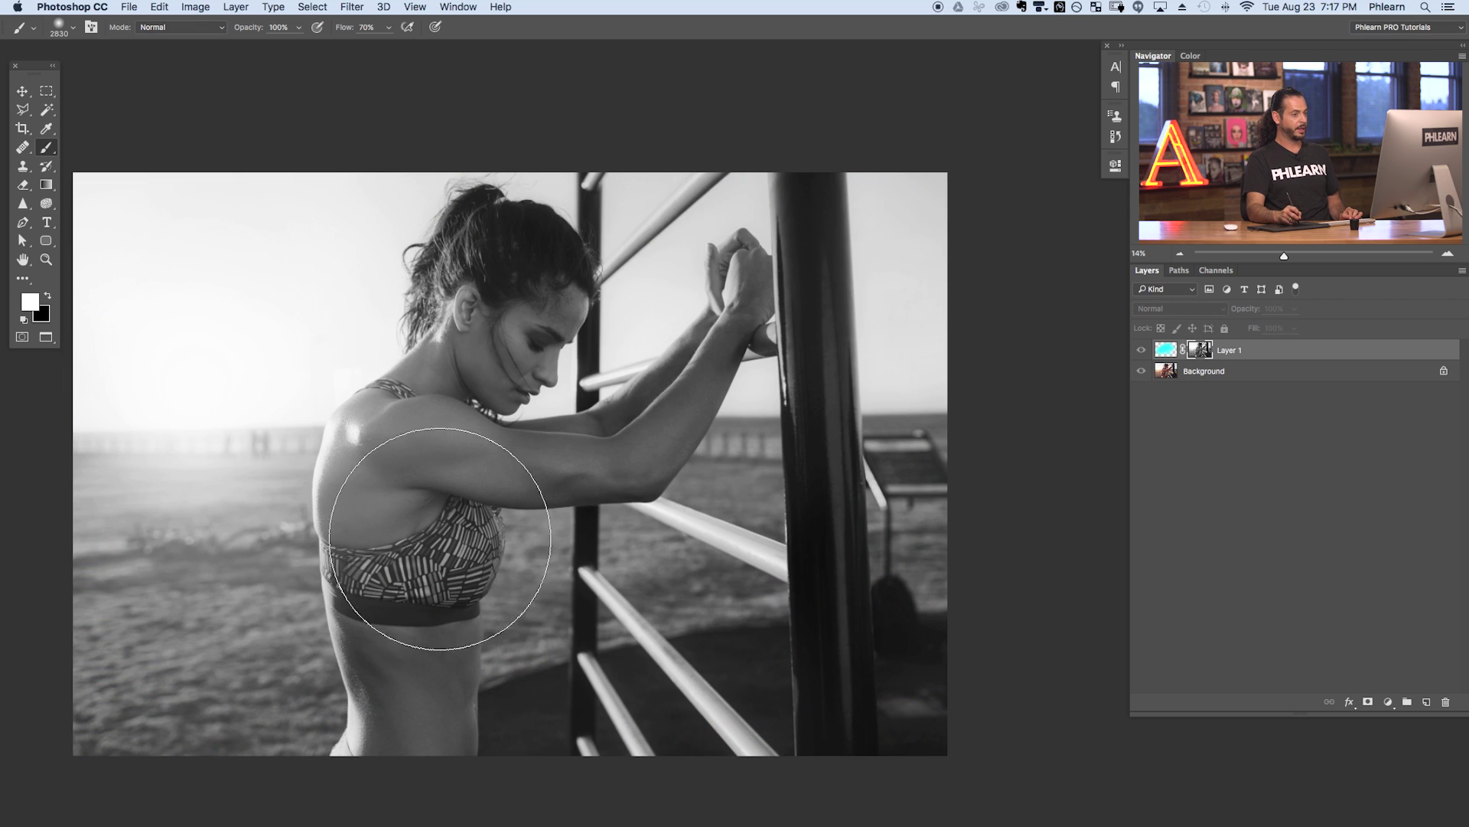
{"action": "left_click", "coordinate": [1201, 351], "text": "alt"}
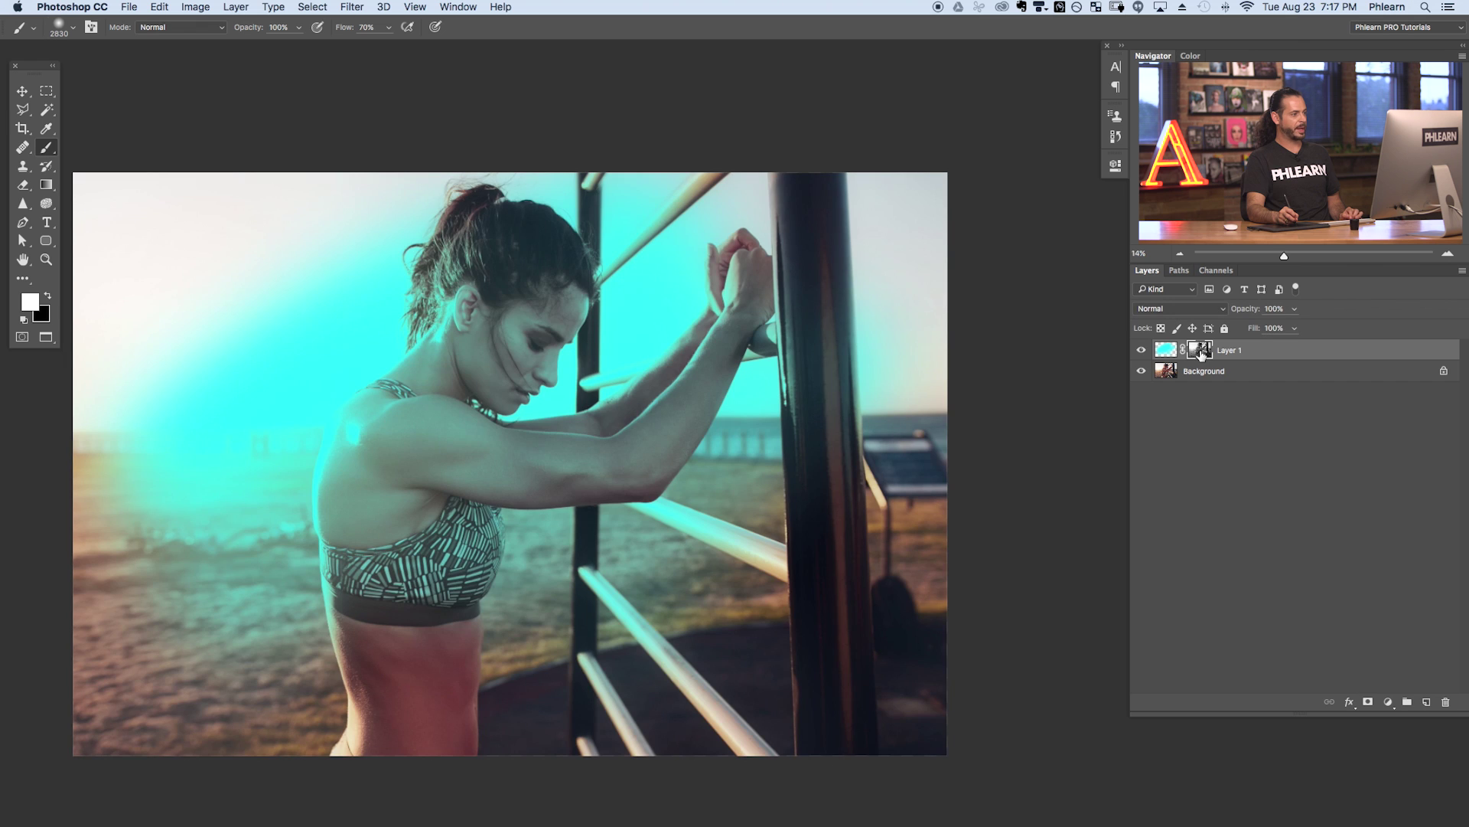
{"action": "left_click", "coordinate": [1141, 350]}
{"action": "left_click", "coordinate": [1142, 351]}
{"action": "left_click", "coordinate": [1141, 351]}
{"action": "left_click", "coordinate": [1141, 351]}
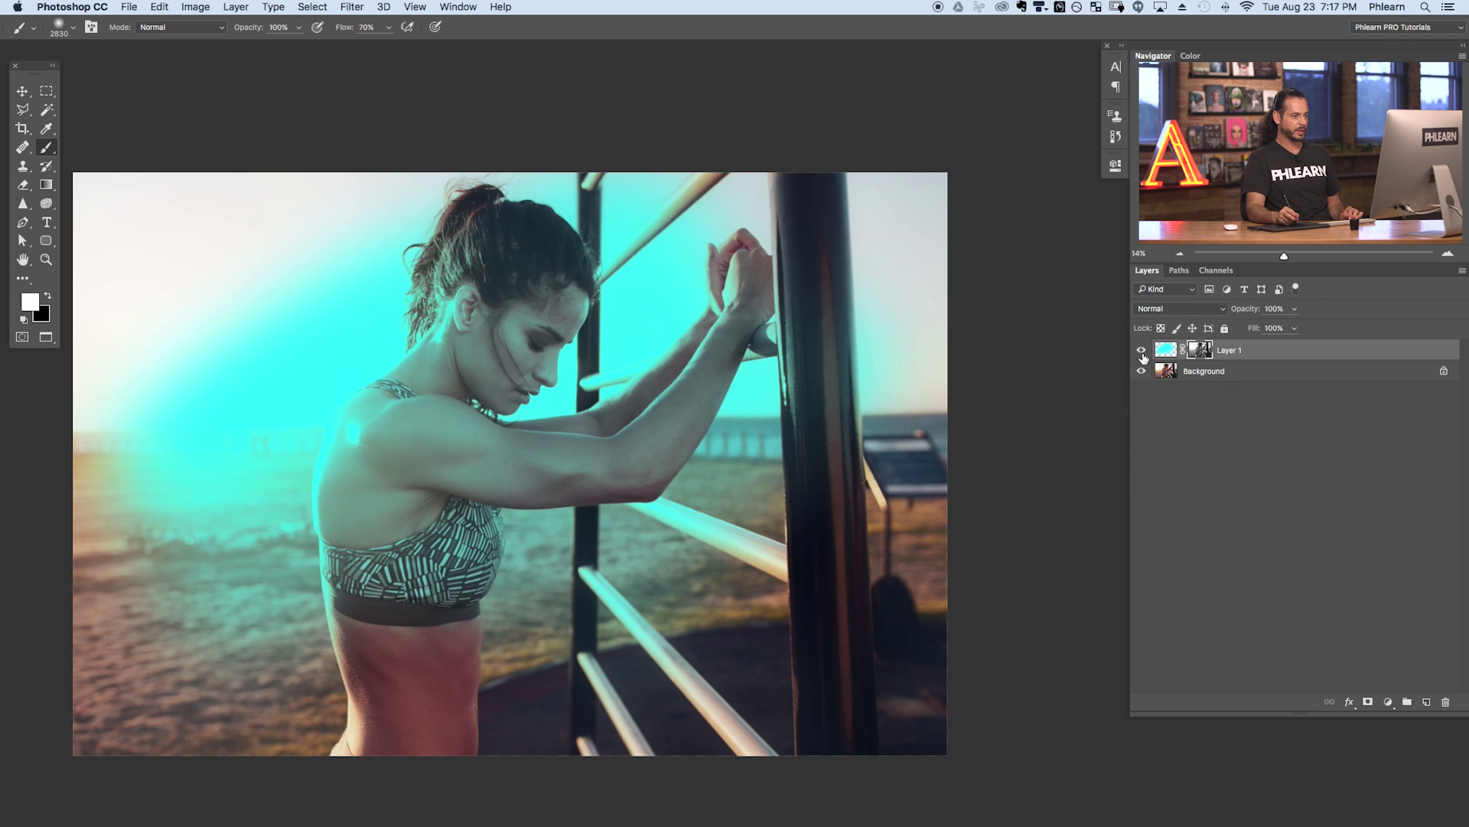
{"action": "left_click", "coordinate": [1141, 353]}
{"action": "left_click", "coordinate": [1142, 353]}
{"action": "left_click", "coordinate": [1142, 353]}
{"action": "left_click", "coordinate": [1143, 352]}
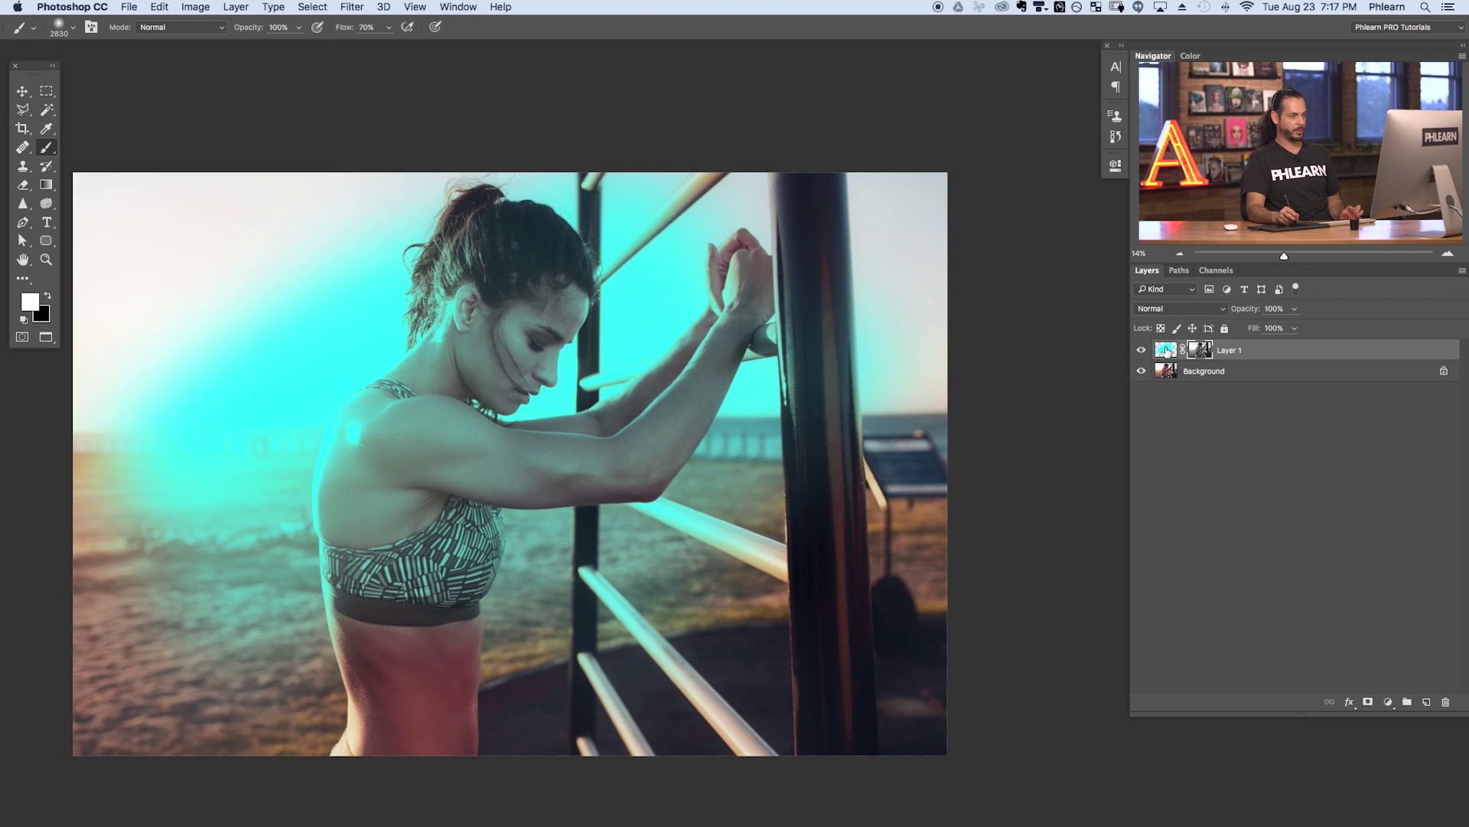
Compare Layer 1's paint and mask with the Background by selecting each in turn, and toggle Layer 1 off and on repeatedly
{"action": "left_click", "coordinate": [1165, 350]}
{"action": "left_click", "coordinate": [1200, 350]}
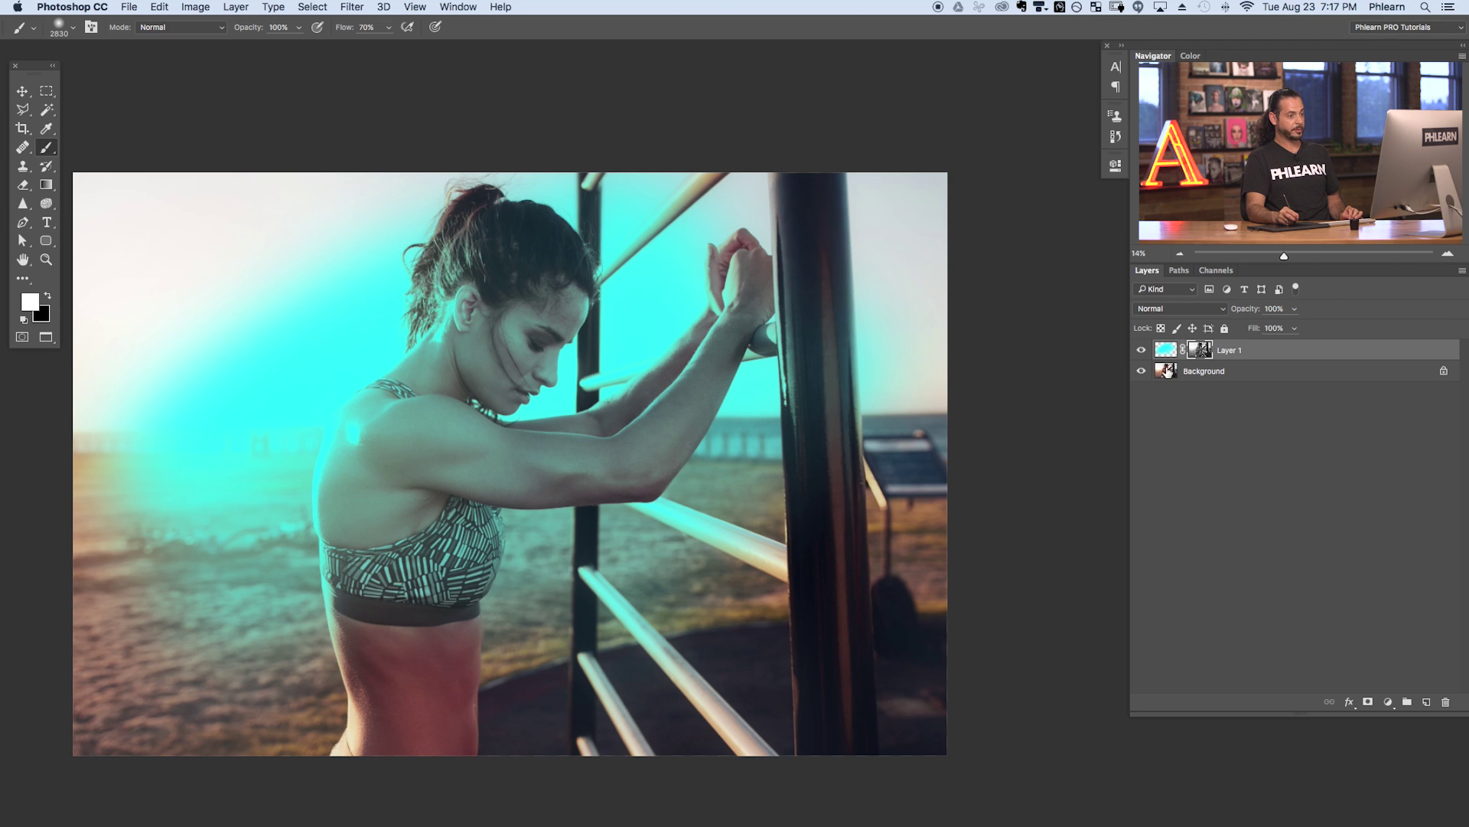
{"action": "left_click", "coordinate": [1165, 374]}
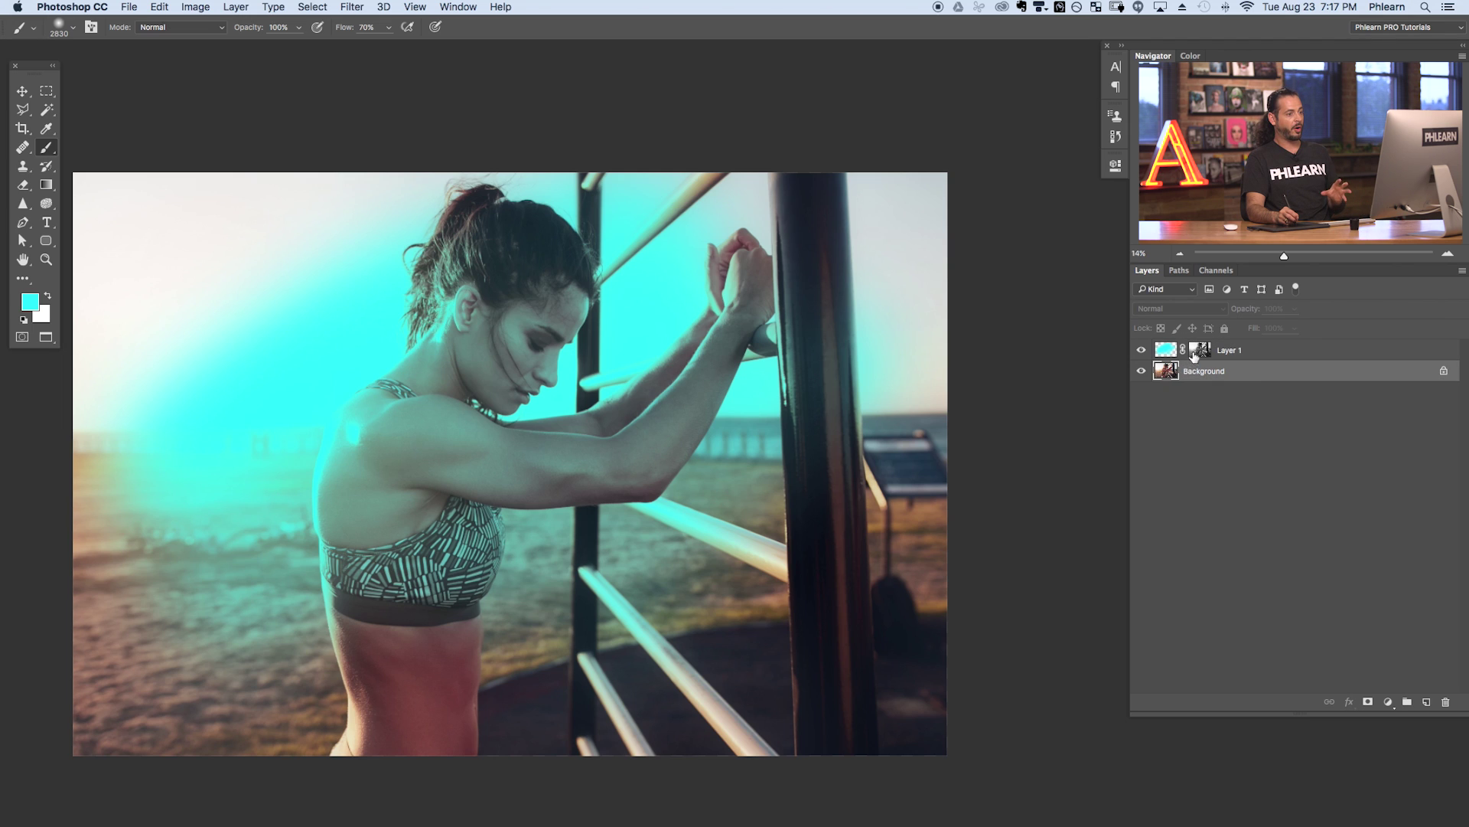
{"action": "left_click", "coordinate": [1196, 353]}
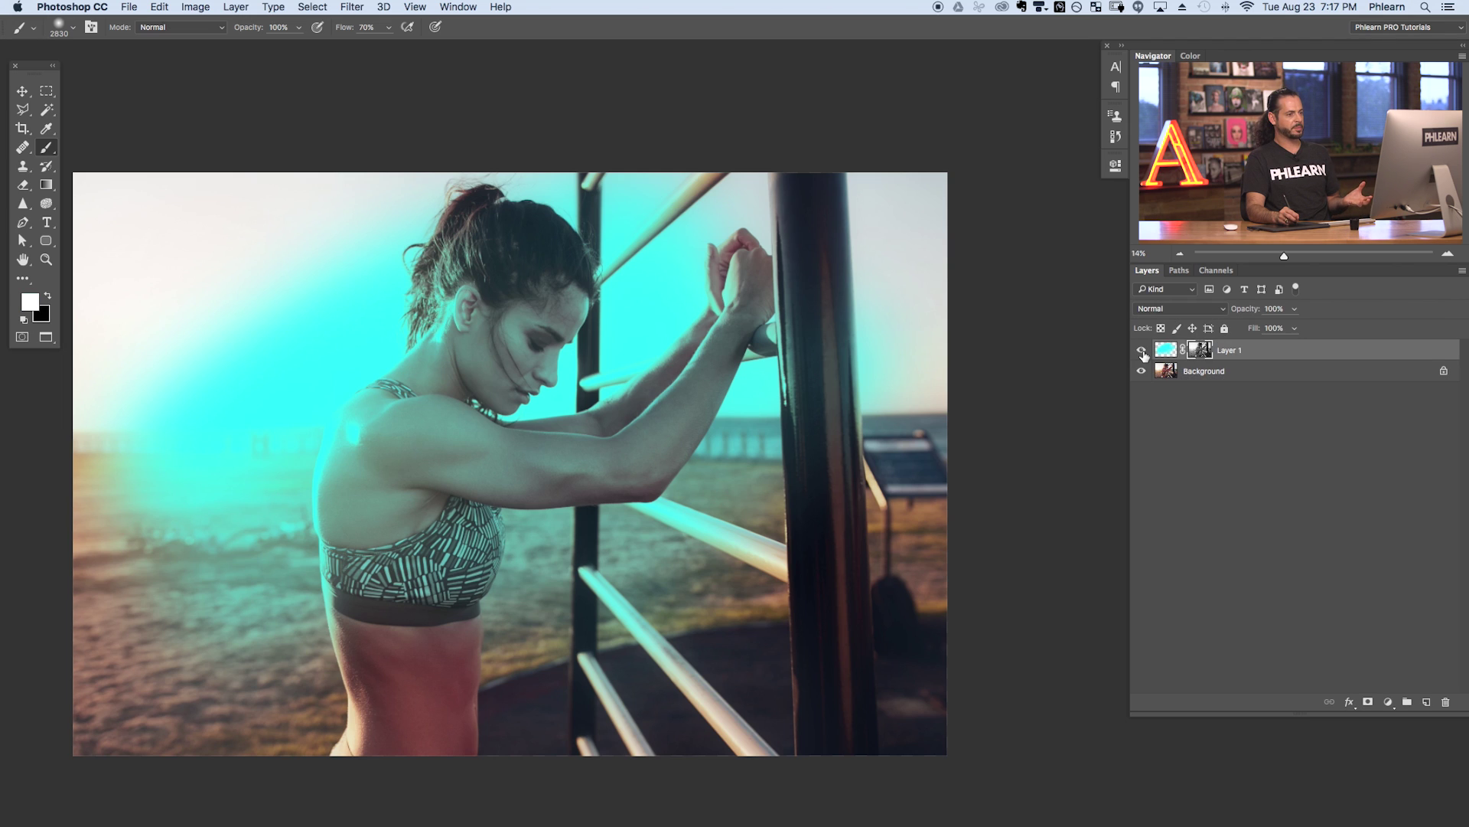
{"action": "left_click", "coordinate": [1141, 350]}
{"action": "left_click", "coordinate": [1141, 350]}
{"action": "left_click", "coordinate": [1140, 351]}
{"action": "left_click", "coordinate": [1140, 352]}
{"action": "left_click", "coordinate": [1140, 352]}
{"action": "left_click", "coordinate": [1141, 352]}
{"action": "left_click", "coordinate": [1140, 351]}
{"action": "left_click", "coordinate": [1140, 351]}
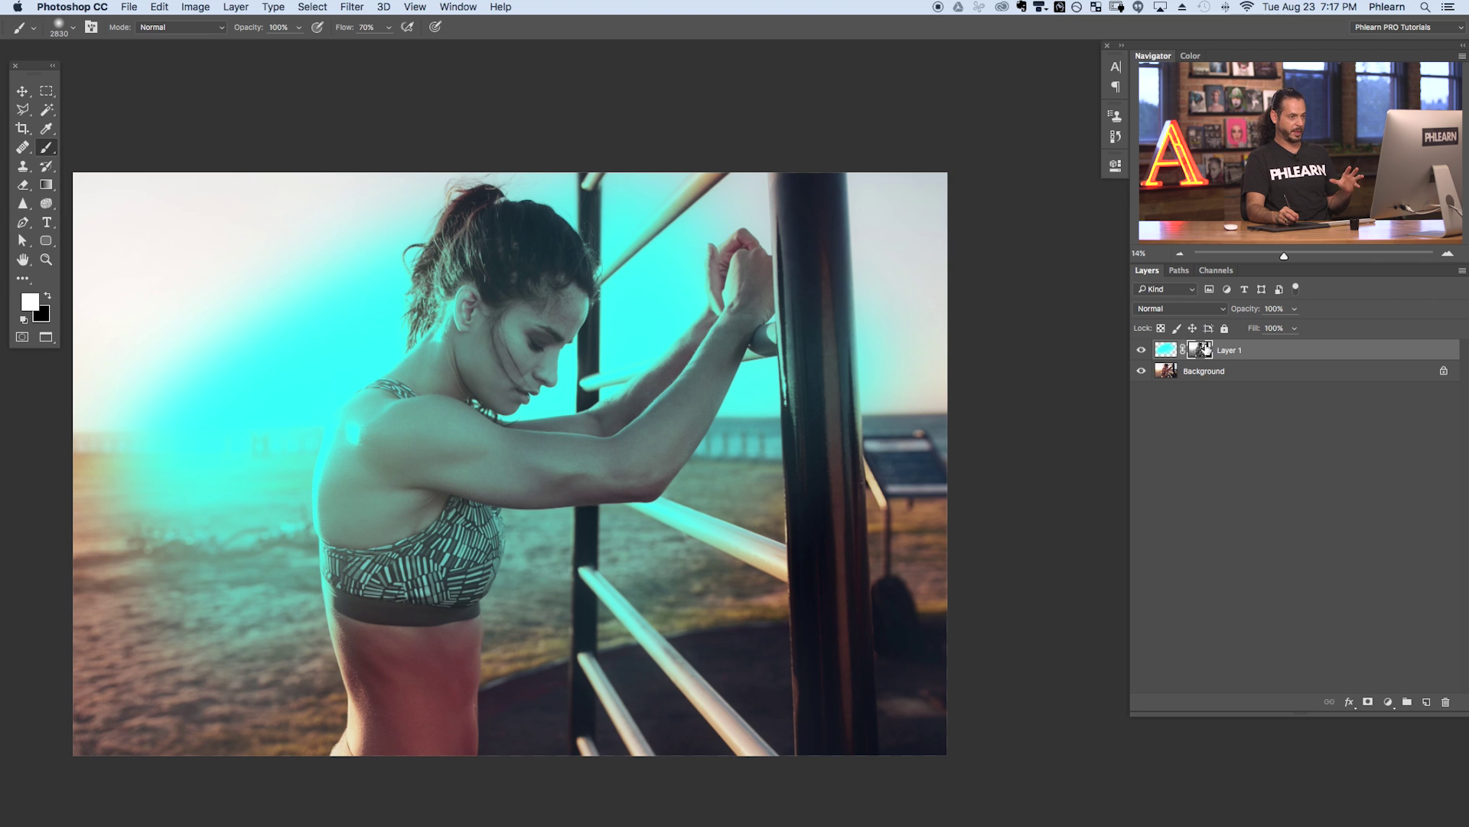
Apply the Background layer to Layer 1's existing mask with Multiply blending, using the RGB channel at 100% opacity
{"action": "left_click", "coordinate": [195, 7]}
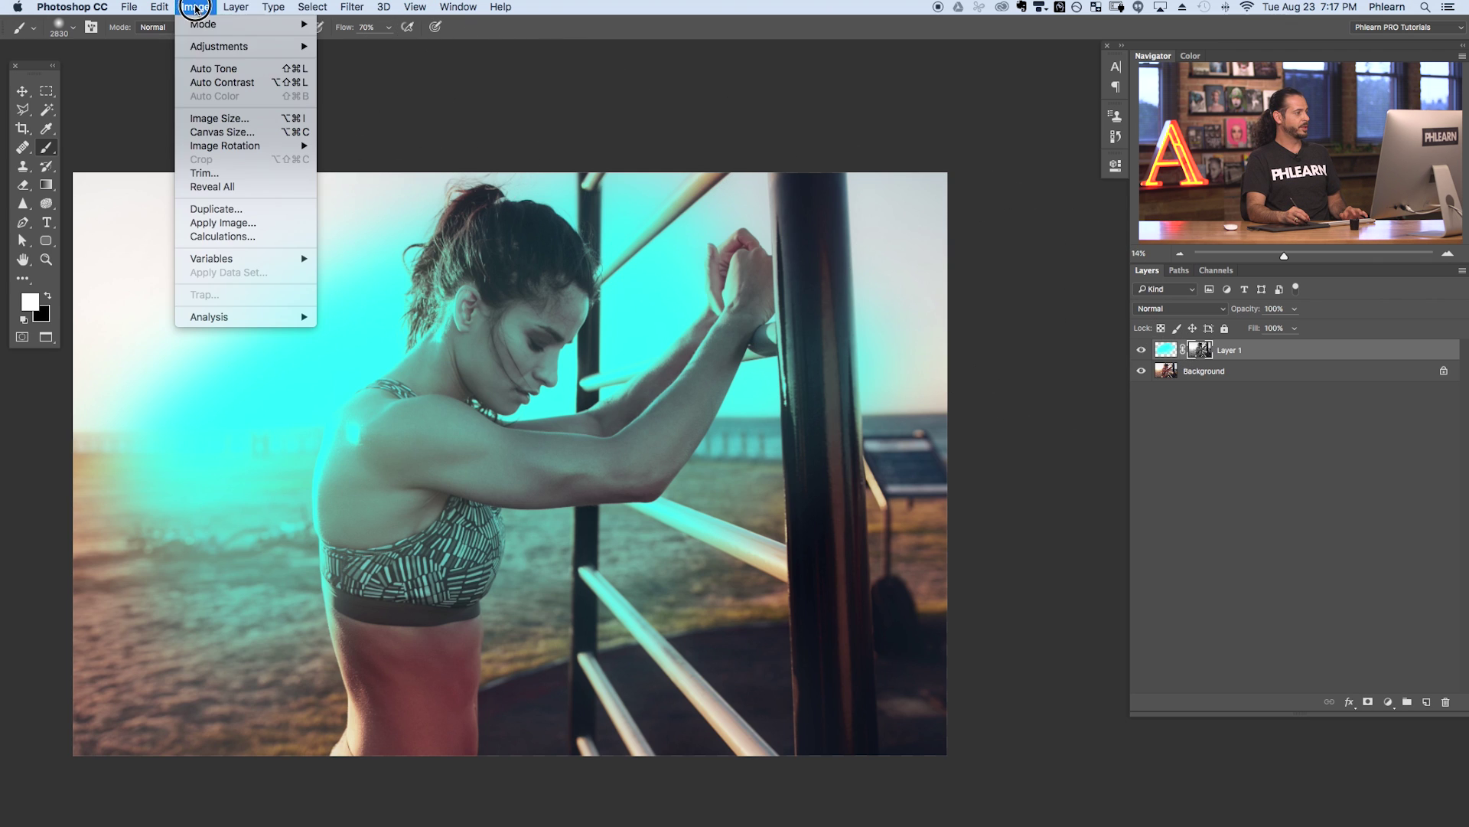
{"action": "left_click", "coordinate": [229, 223]}
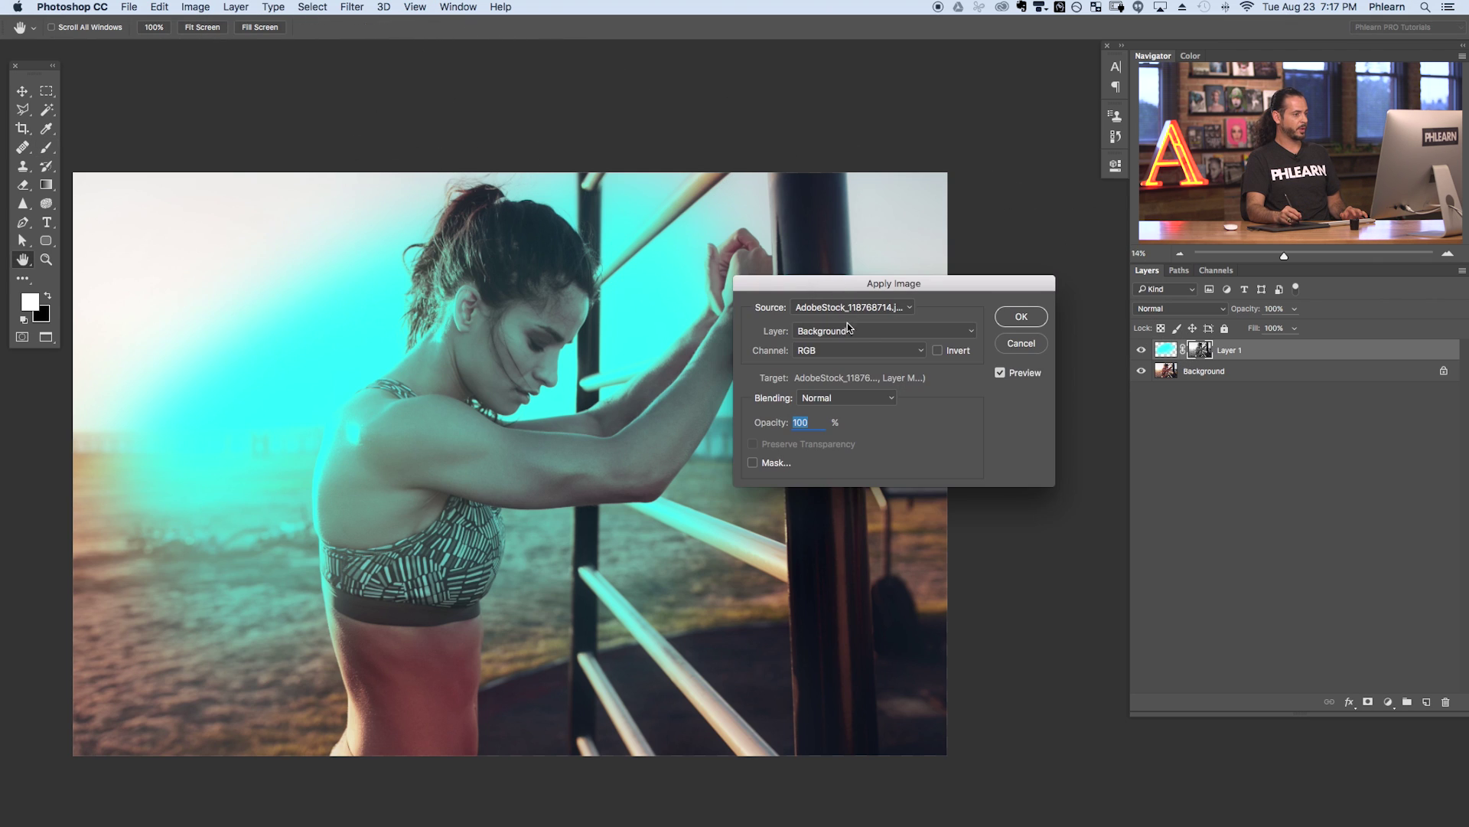
{"action": "left_click", "coordinate": [865, 337]}
{"action": "left_click", "coordinate": [868, 332]}
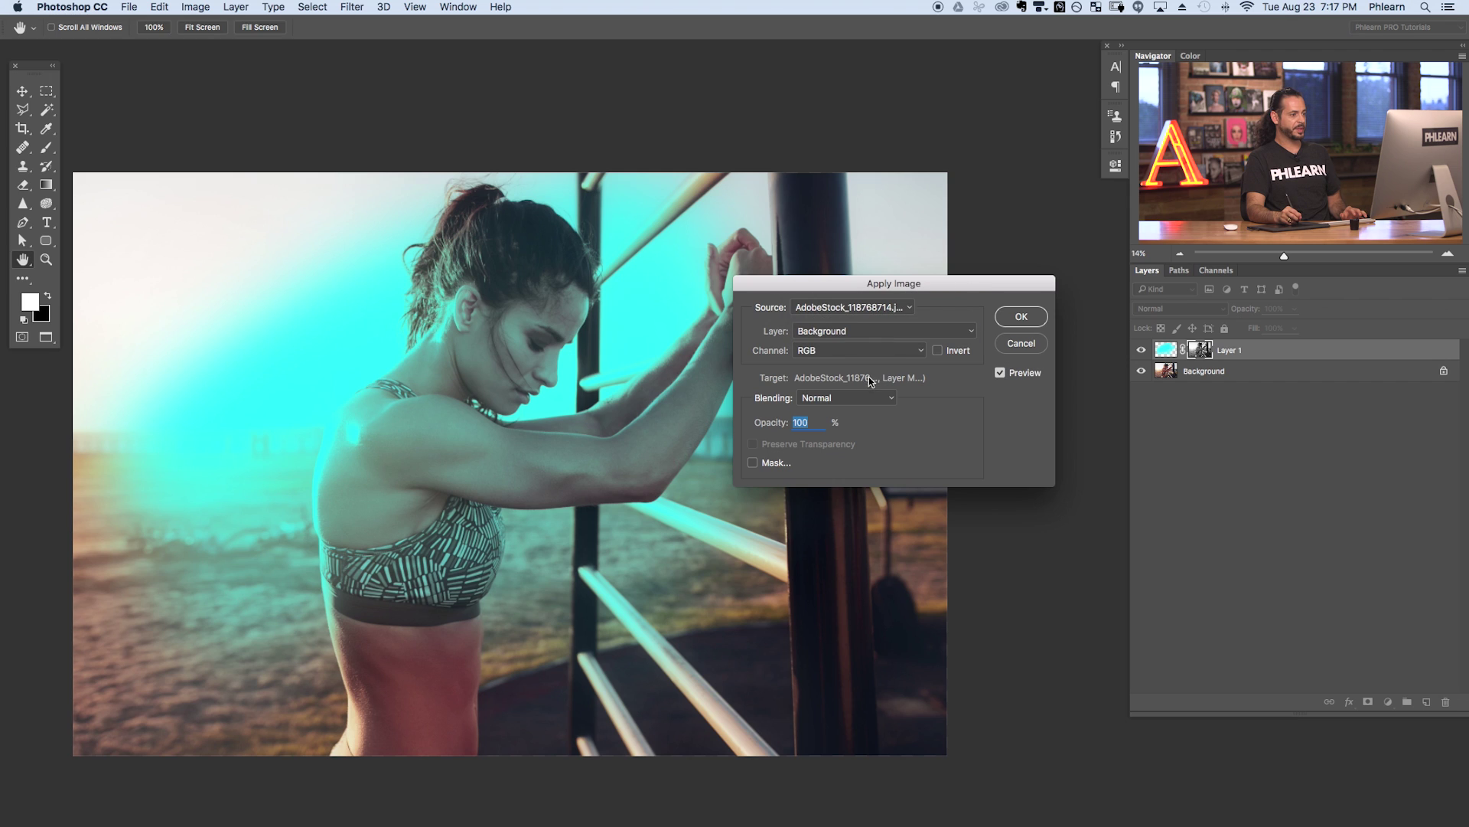
{"action": "left_click", "coordinate": [854, 399]}
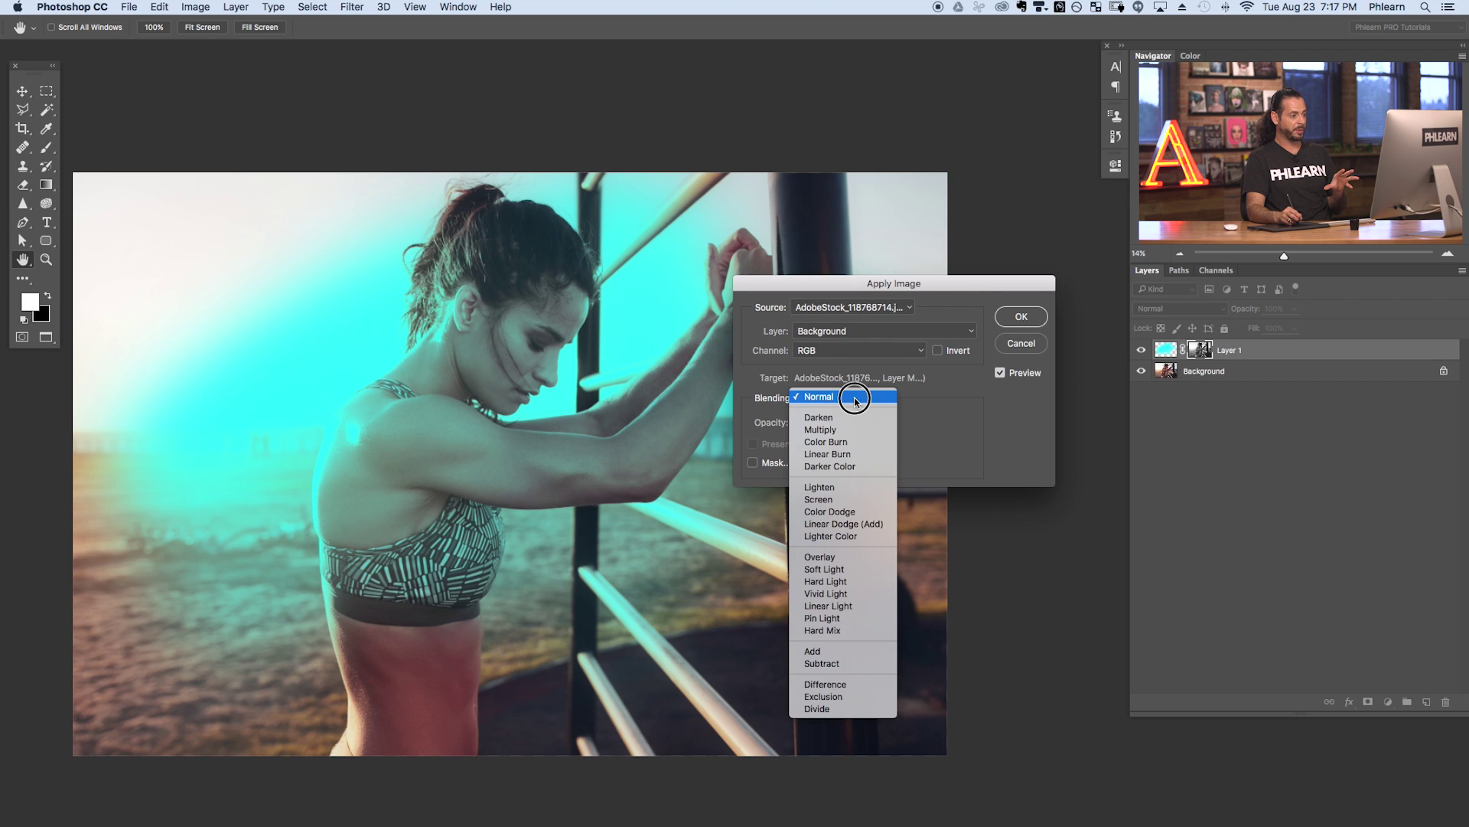
{"action": "left_click", "coordinate": [857, 430]}
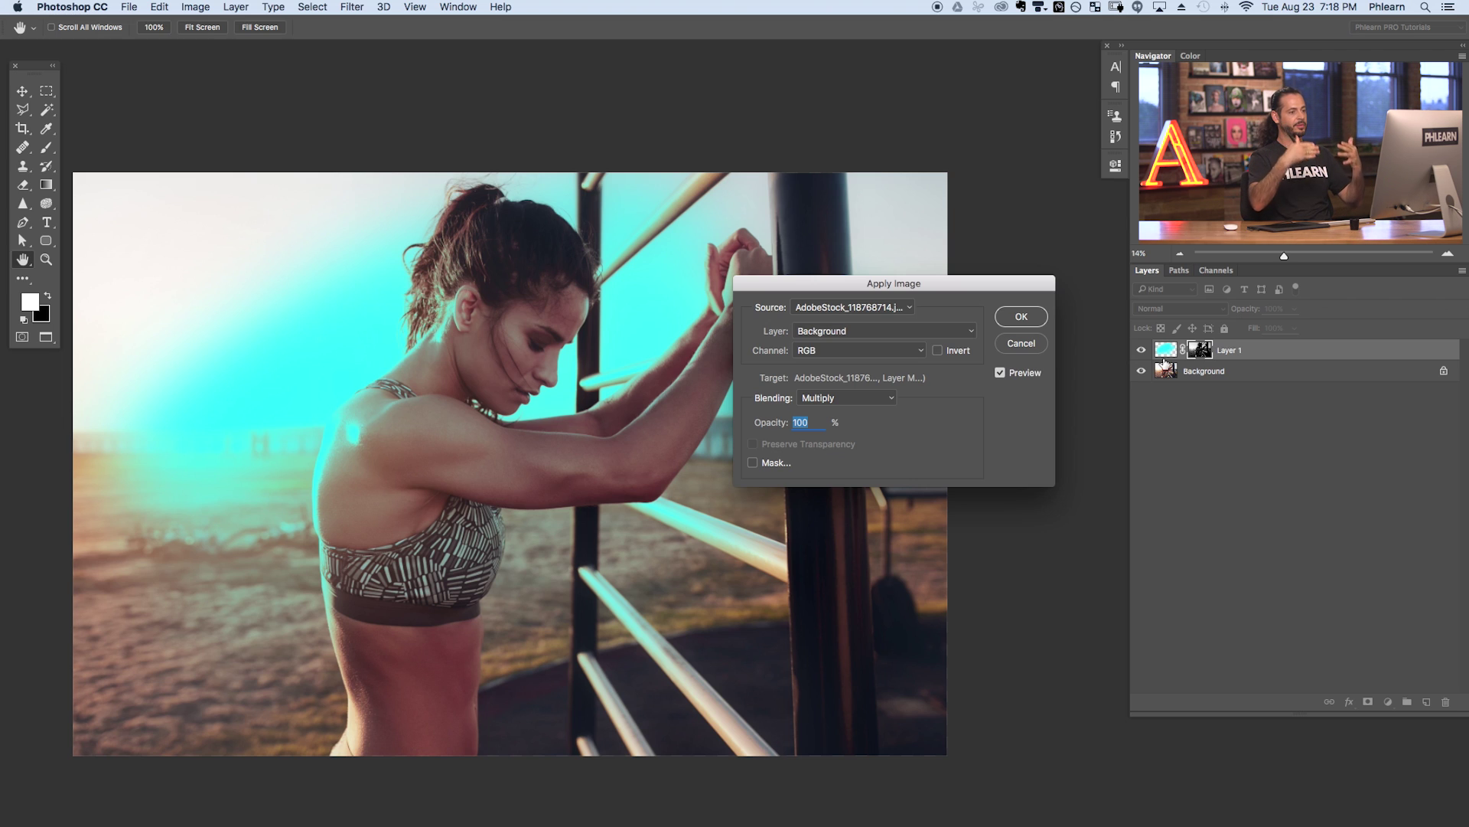
{"action": "left_click", "coordinate": [1022, 317]}
{"action": "key", "text": "b"}
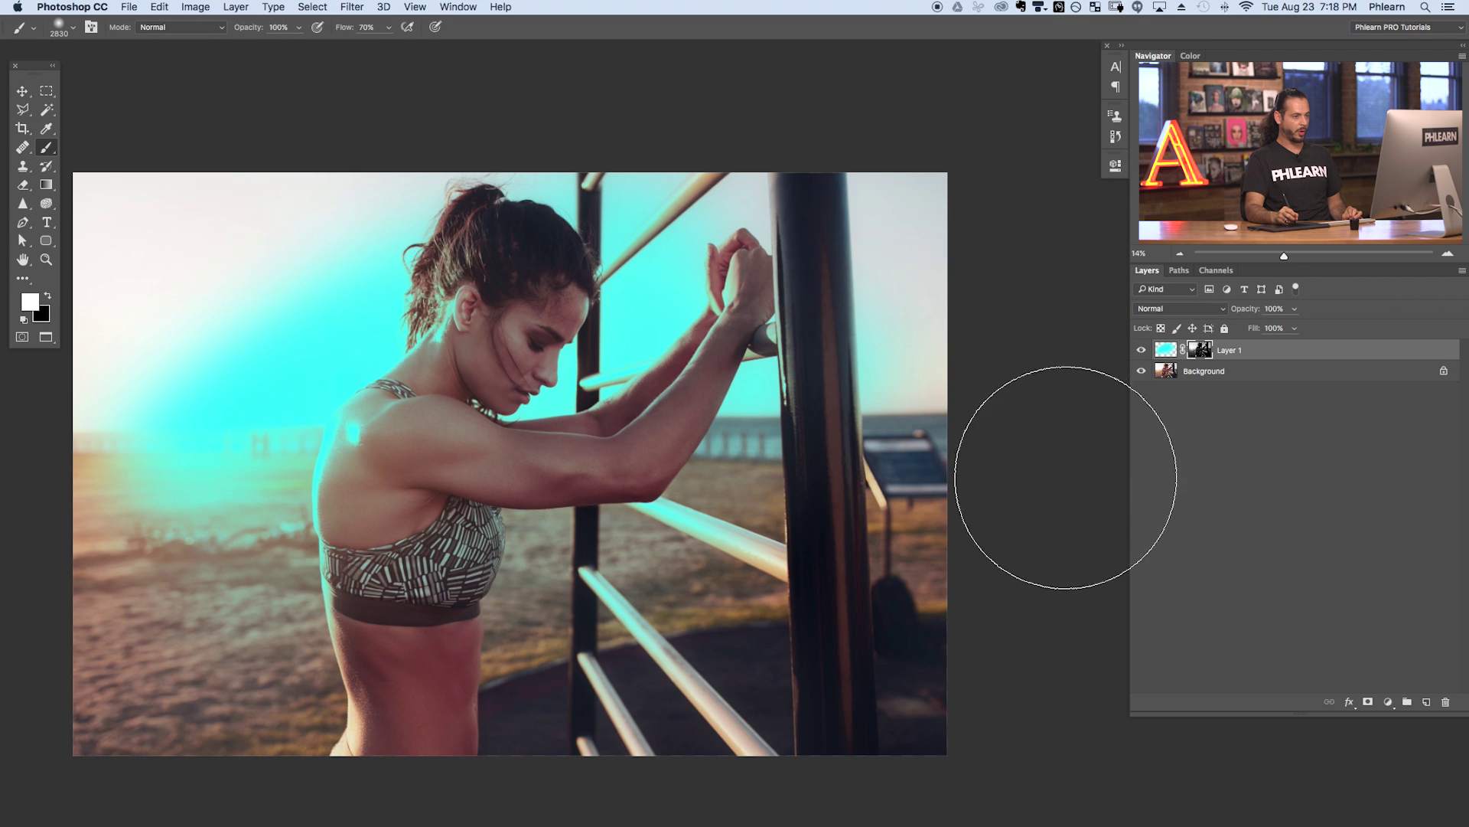
Examine the Multiply-blended mask on its own, and toggle Layer 1's visibility to judge the cyan in highlights and shadows
{"action": "left_click", "coordinate": [1200, 350], "text": "alt"}
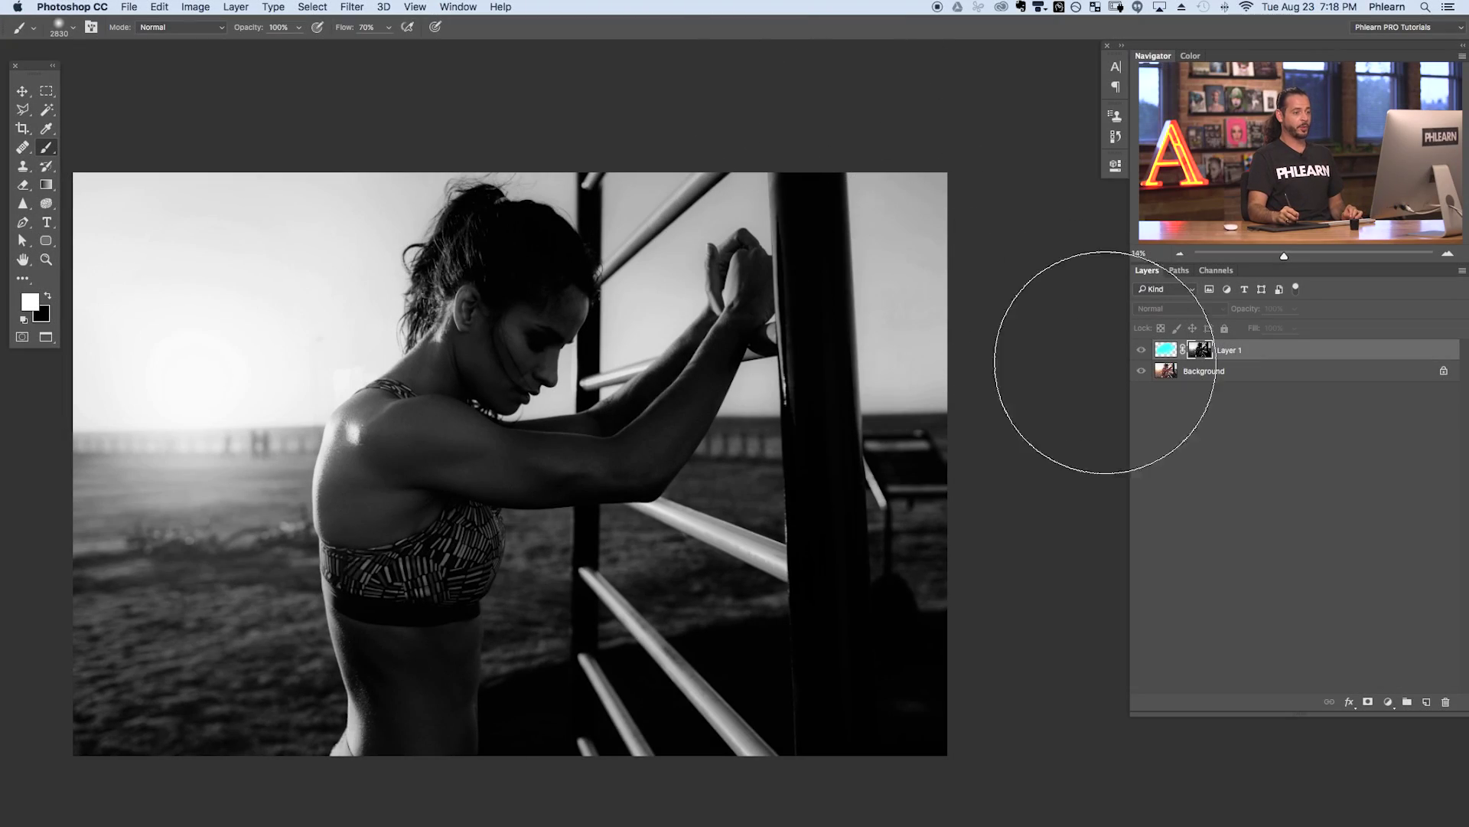
{"action": "left_click", "coordinate": [1200, 351], "text": "alt"}
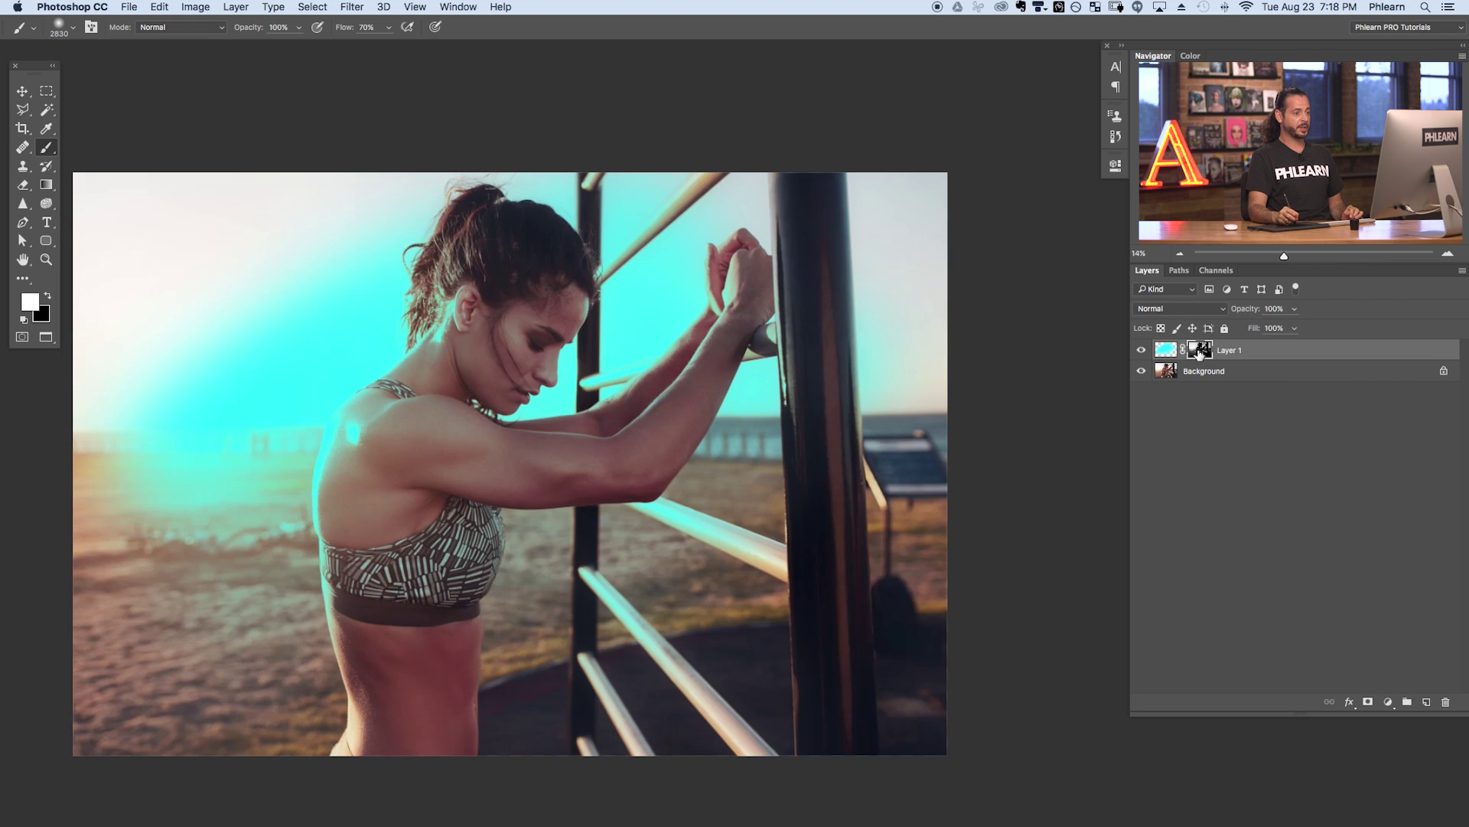
{"action": "left_click", "coordinate": [1141, 350]}
{"action": "left_click", "coordinate": [1141, 350]}
{"action": "left_click", "coordinate": [1141, 350]}
{"action": "left_click", "coordinate": [1141, 350]}
{"action": "left_click", "coordinate": [1142, 350]}
{"action": "left_click", "coordinate": [1141, 349]}
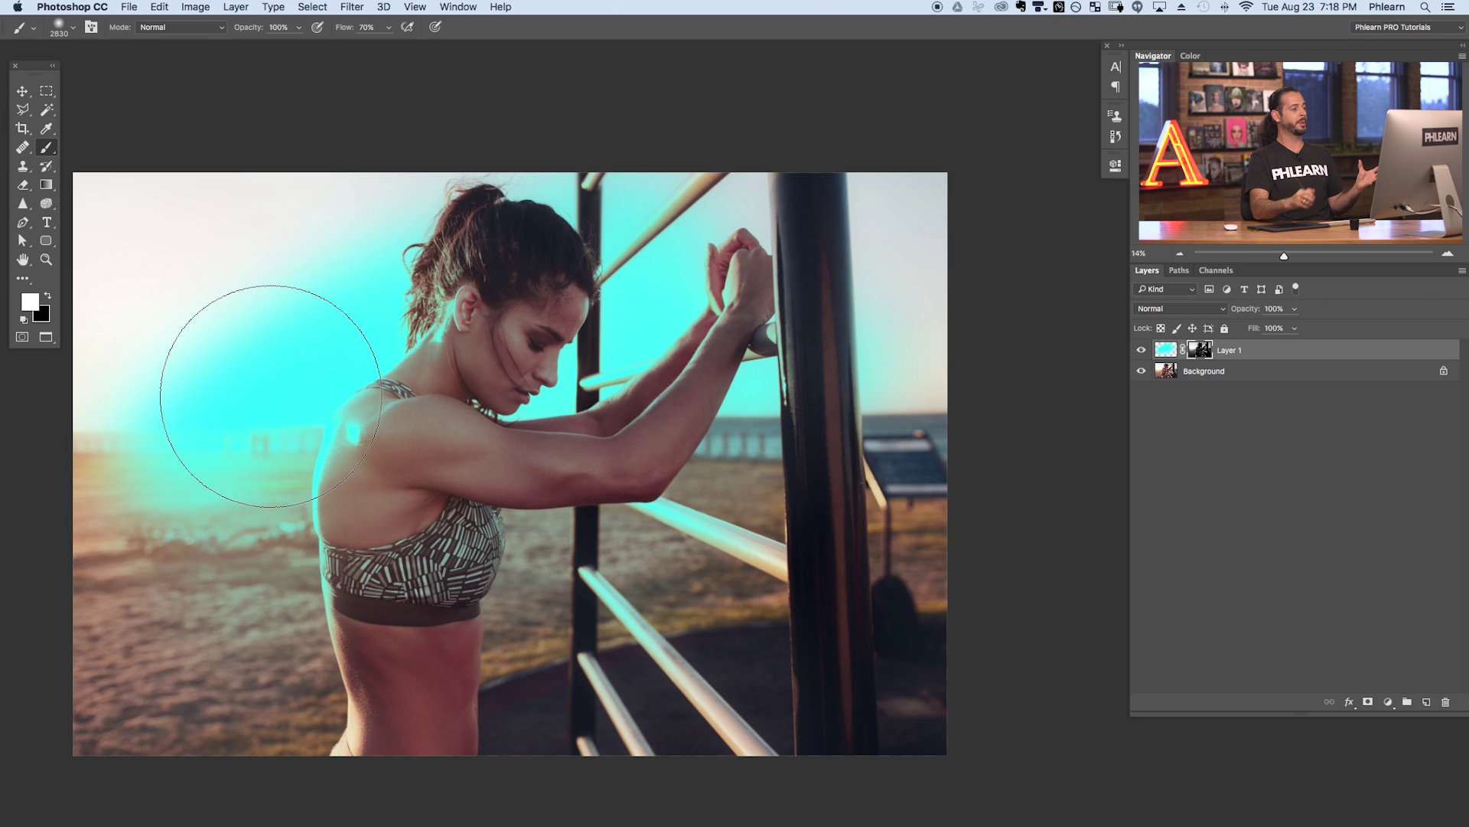
{"action": "left_click", "coordinate": [1142, 350]}
{"action": "left_click", "coordinate": [1142, 350]}
{"action": "left_click", "coordinate": [1142, 349]}
{"action": "left_click", "coordinate": [1141, 350]}
{"action": "left_click", "coordinate": [1142, 350]}
{"action": "left_click", "coordinate": [1142, 349]}
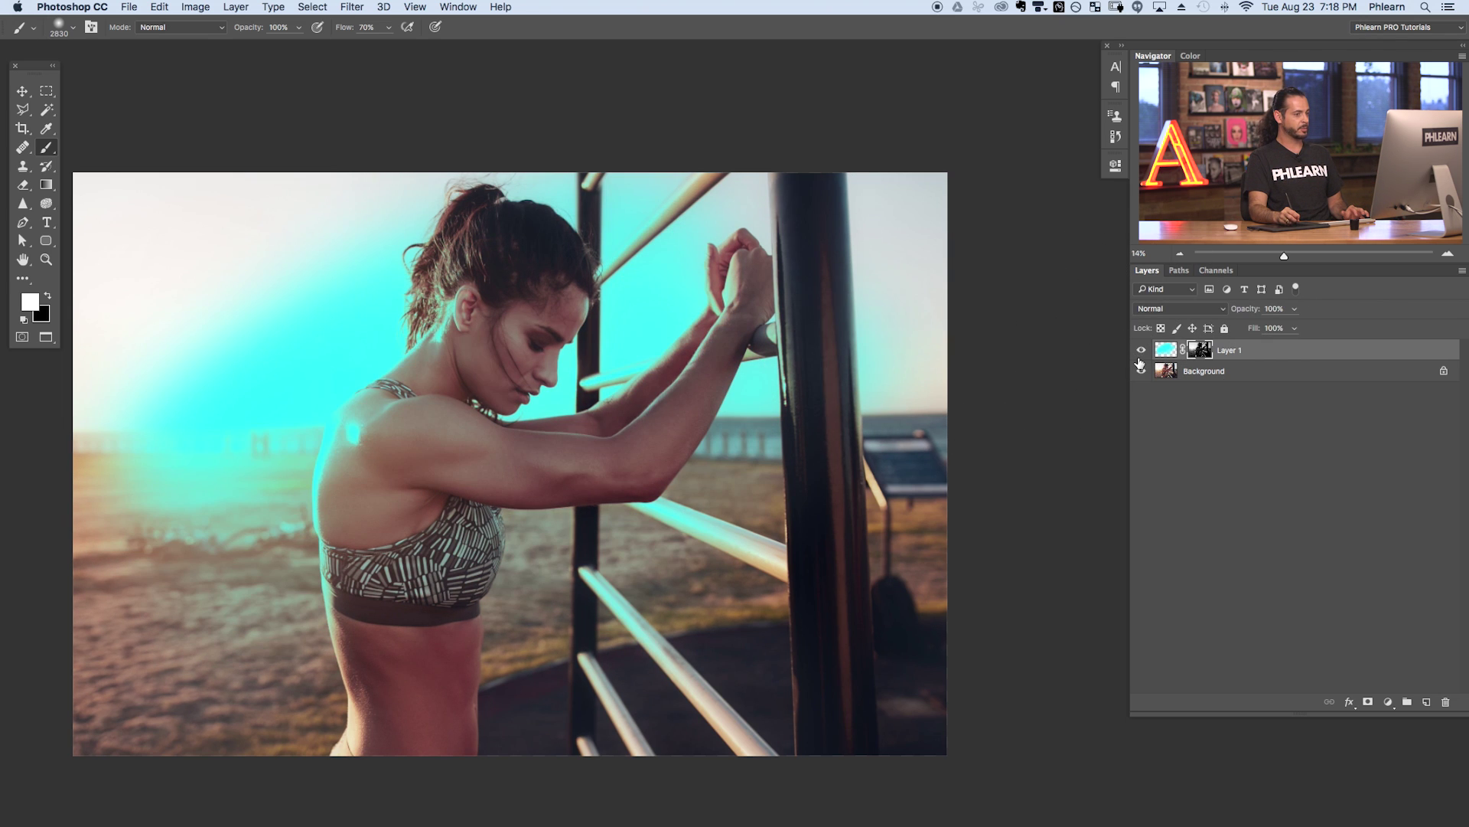
{"action": "left_click", "coordinate": [1140, 352]}
{"action": "left_click", "coordinate": [1140, 352]}
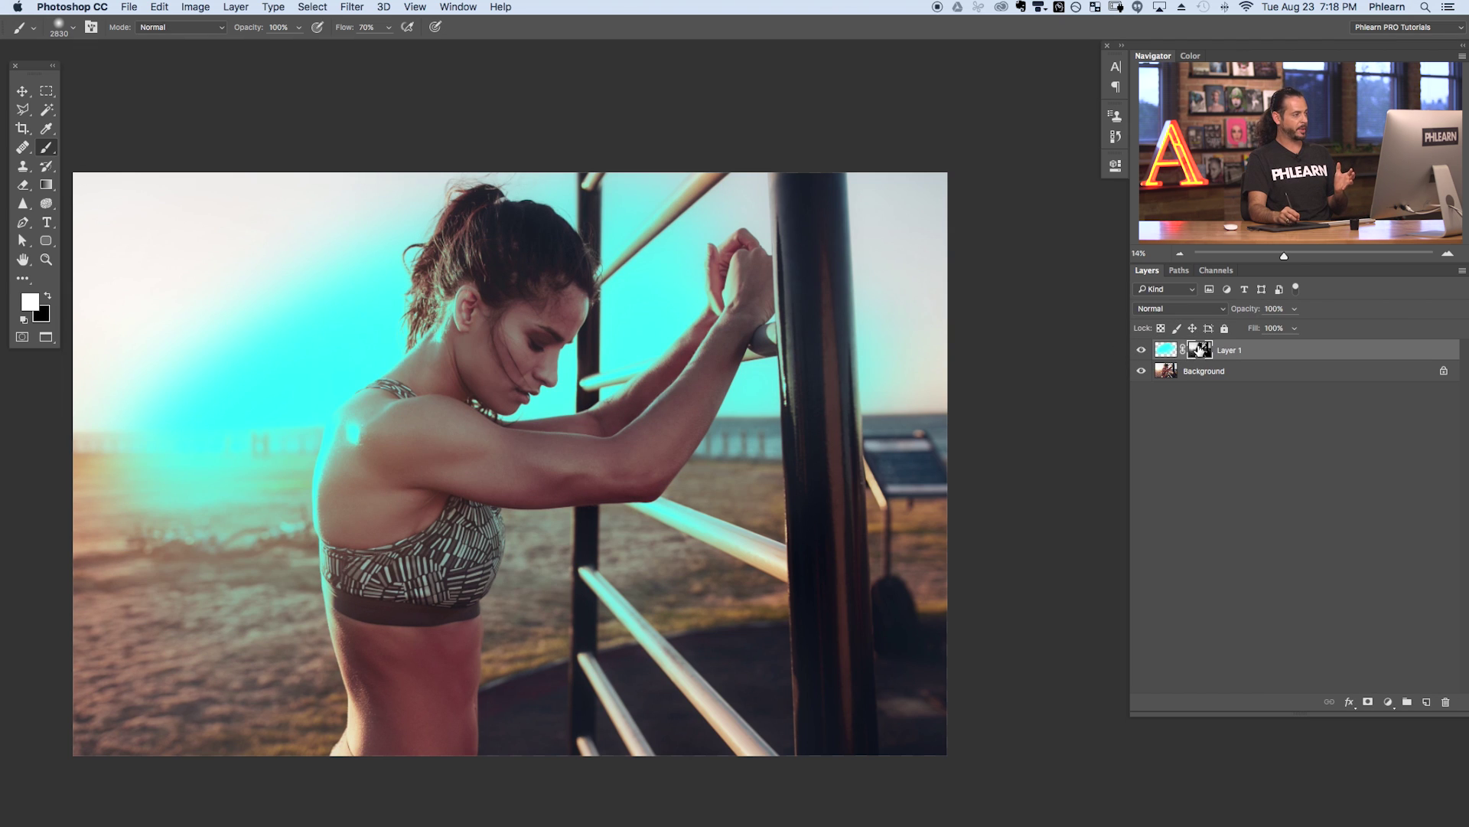
Apply the Background's RGB channel to Layer 1's mask once more with Multiply blending at 100% opacity, comparing the preview on and off
{"action": "left_click", "coordinate": [195, 7]}
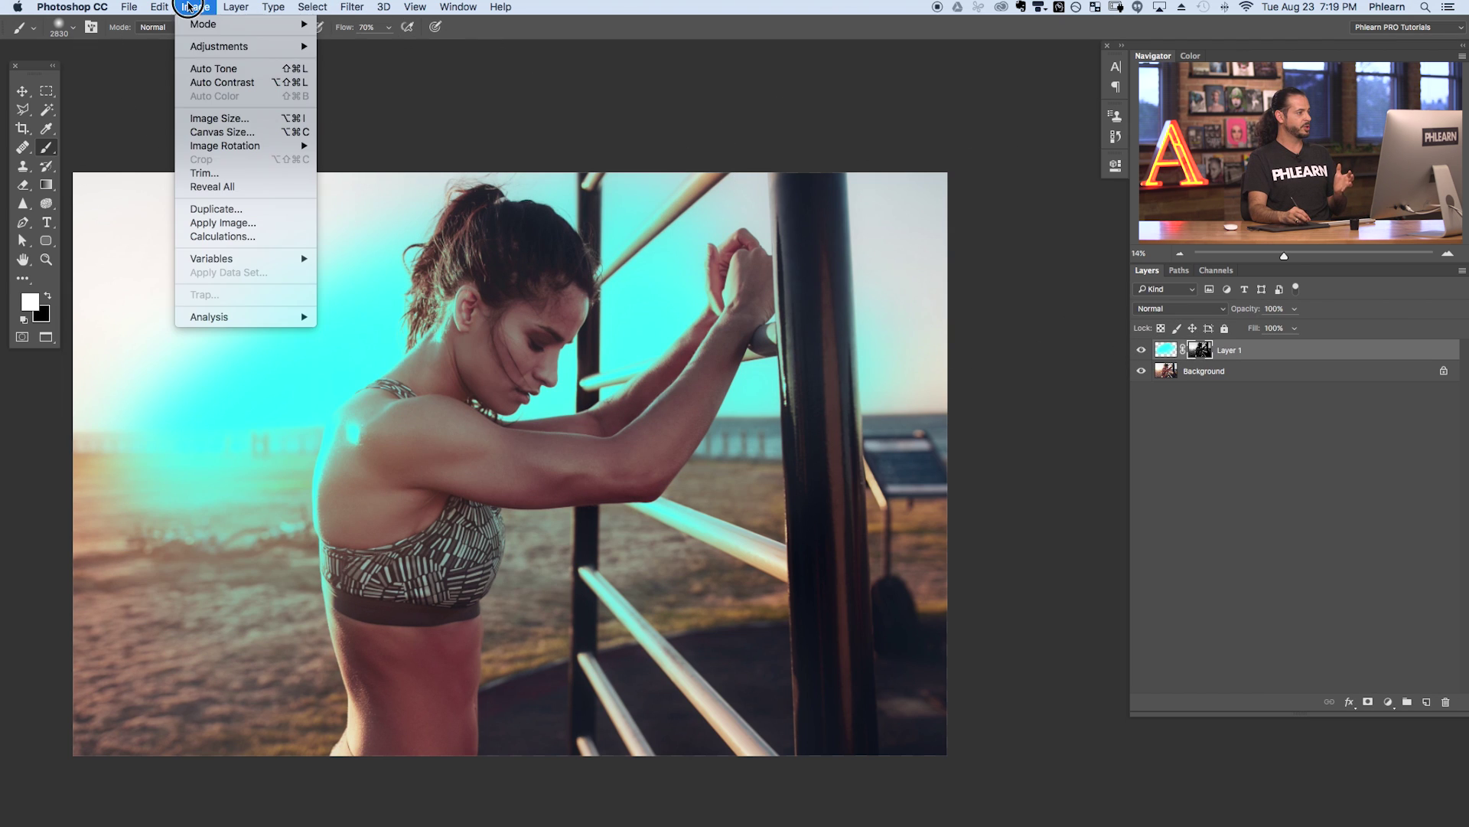
{"action": "left_click", "coordinate": [232, 224]}
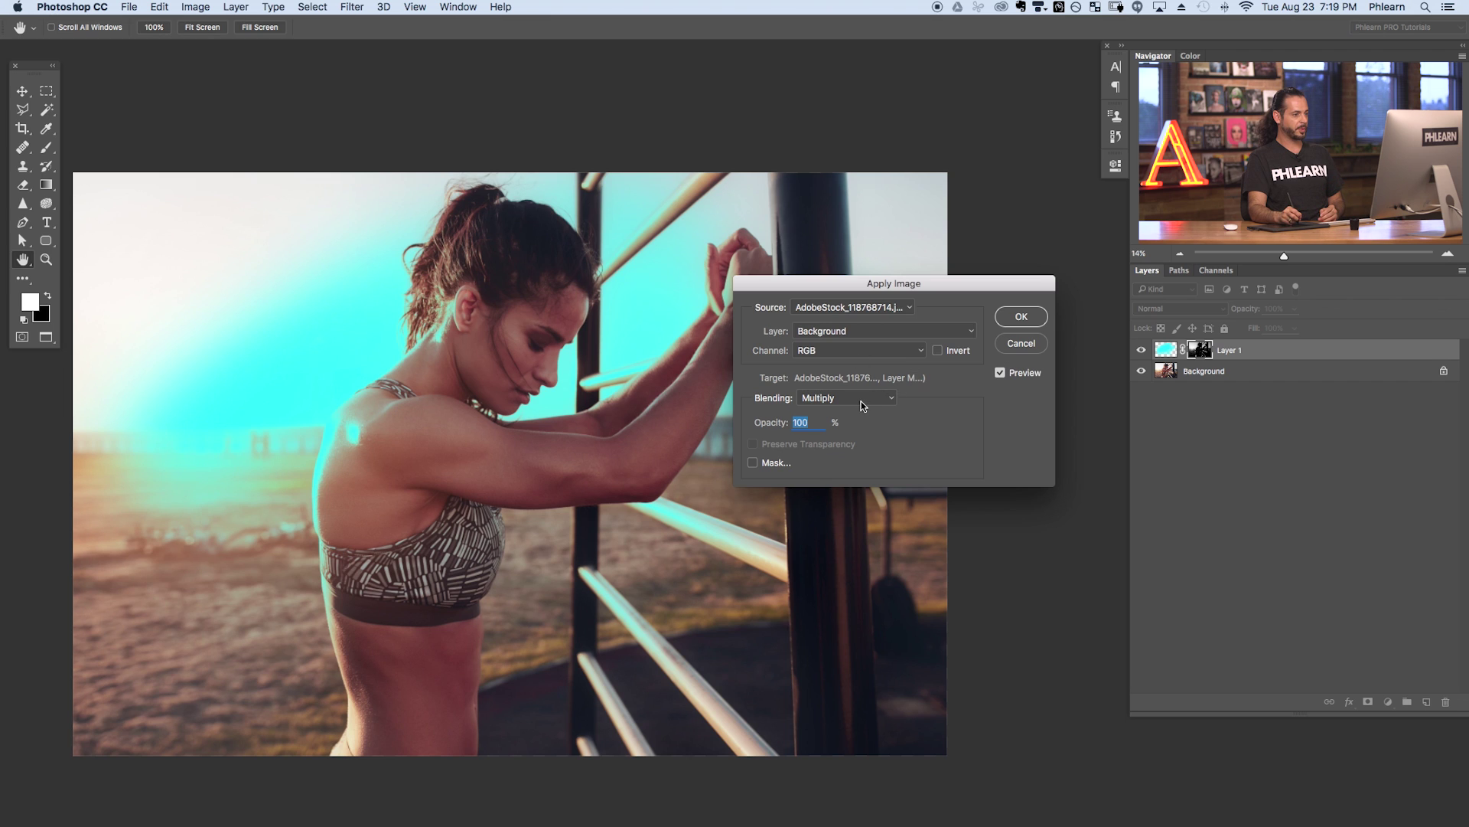
{"action": "left_click", "coordinate": [1001, 373]}
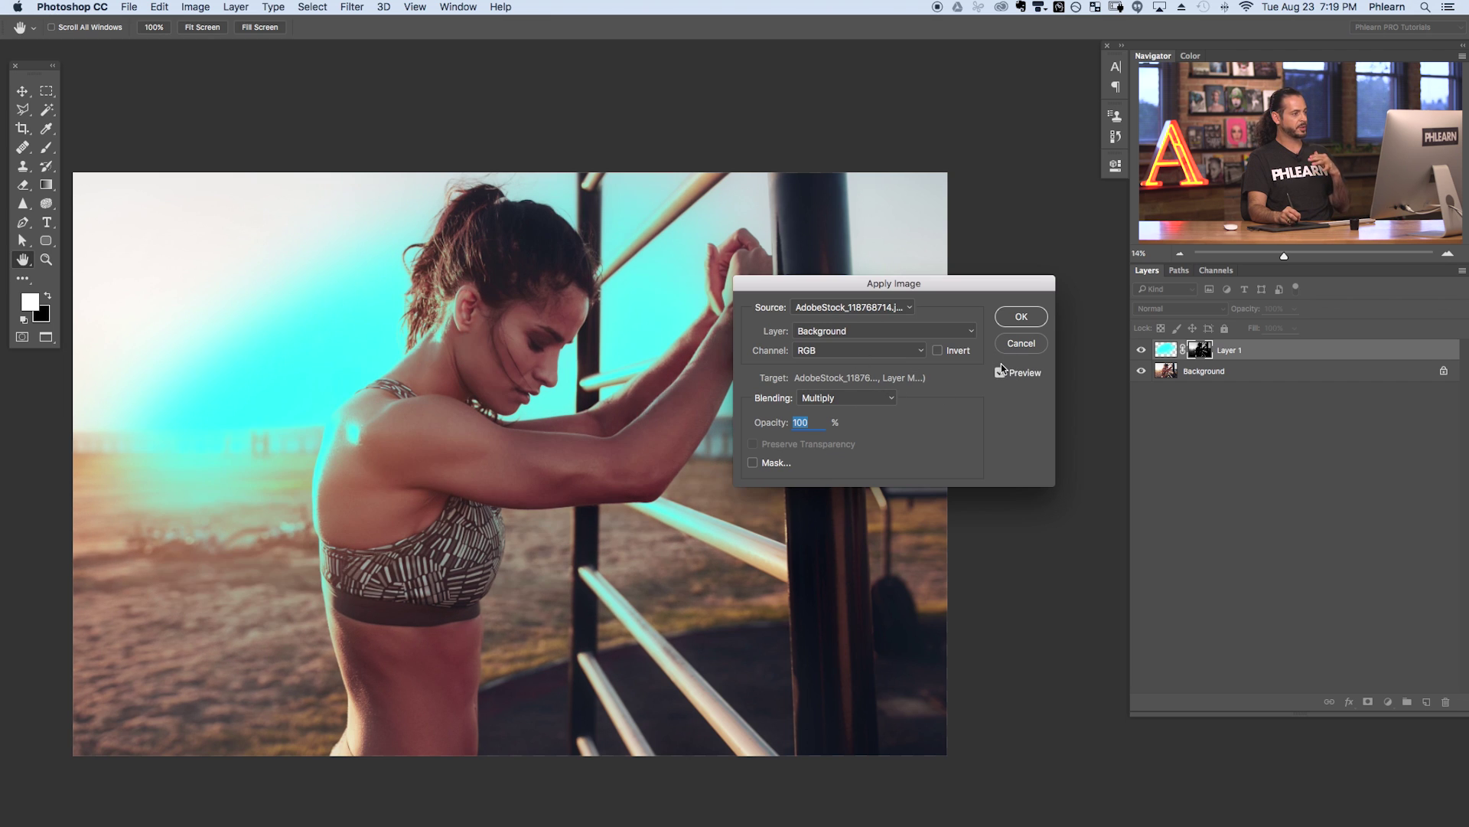
{"action": "left_click", "coordinate": [1001, 372]}
{"action": "left_click", "coordinate": [1001, 372]}
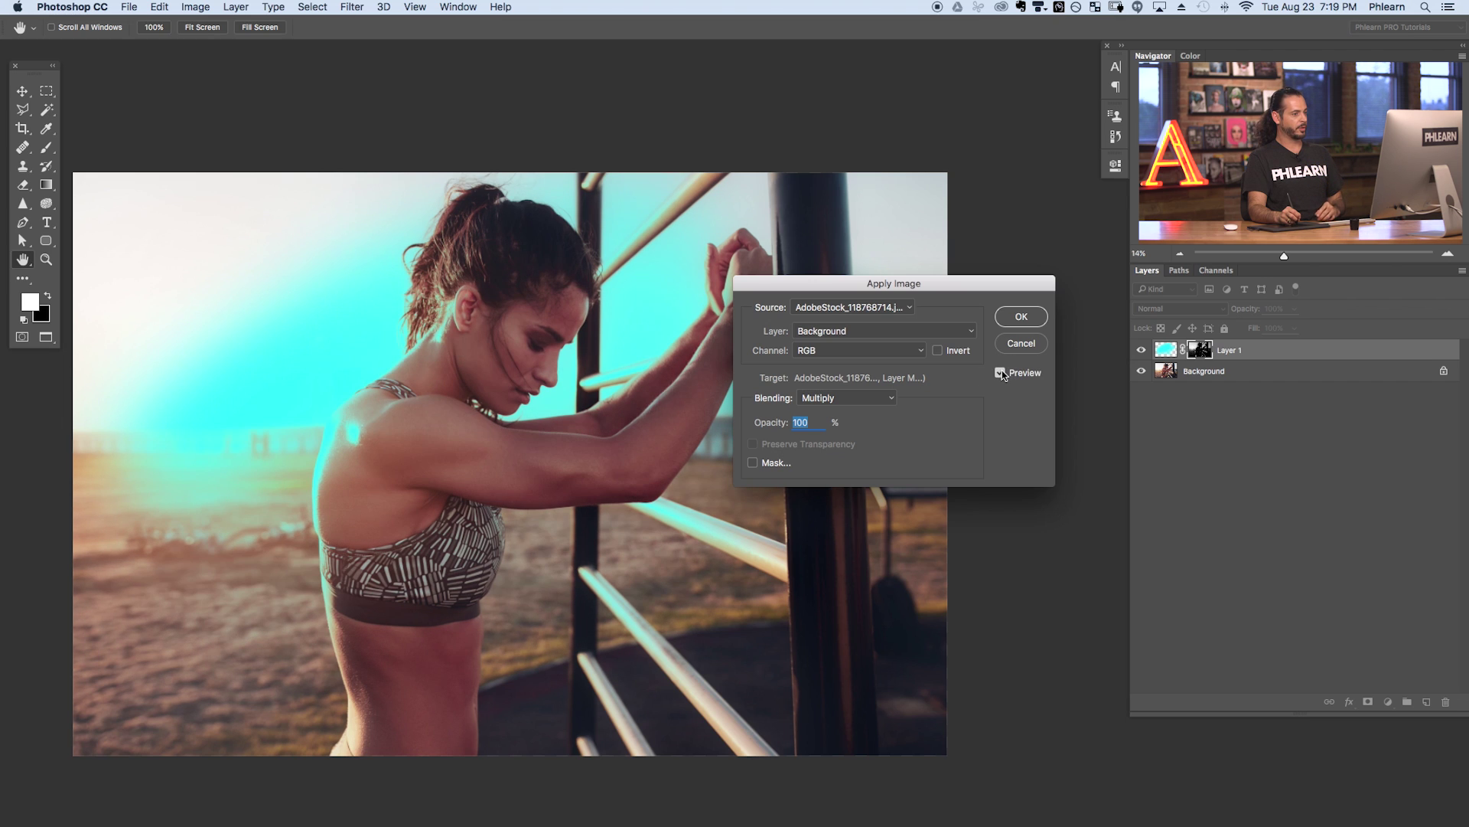
{"action": "left_click", "coordinate": [1021, 316]}
{"action": "key", "text": "b"}
Toggle Layer 1's visibility repeatedly to compare the photo with and without the further-darkened mask's cyan
{"action": "left_click", "coordinate": [1138, 351]}
{"action": "left_click", "coordinate": [1138, 351]}
{"action": "left_click", "coordinate": [1138, 352]}
{"action": "left_click", "coordinate": [1139, 351]}
{"action": "left_click", "coordinate": [1138, 351]}
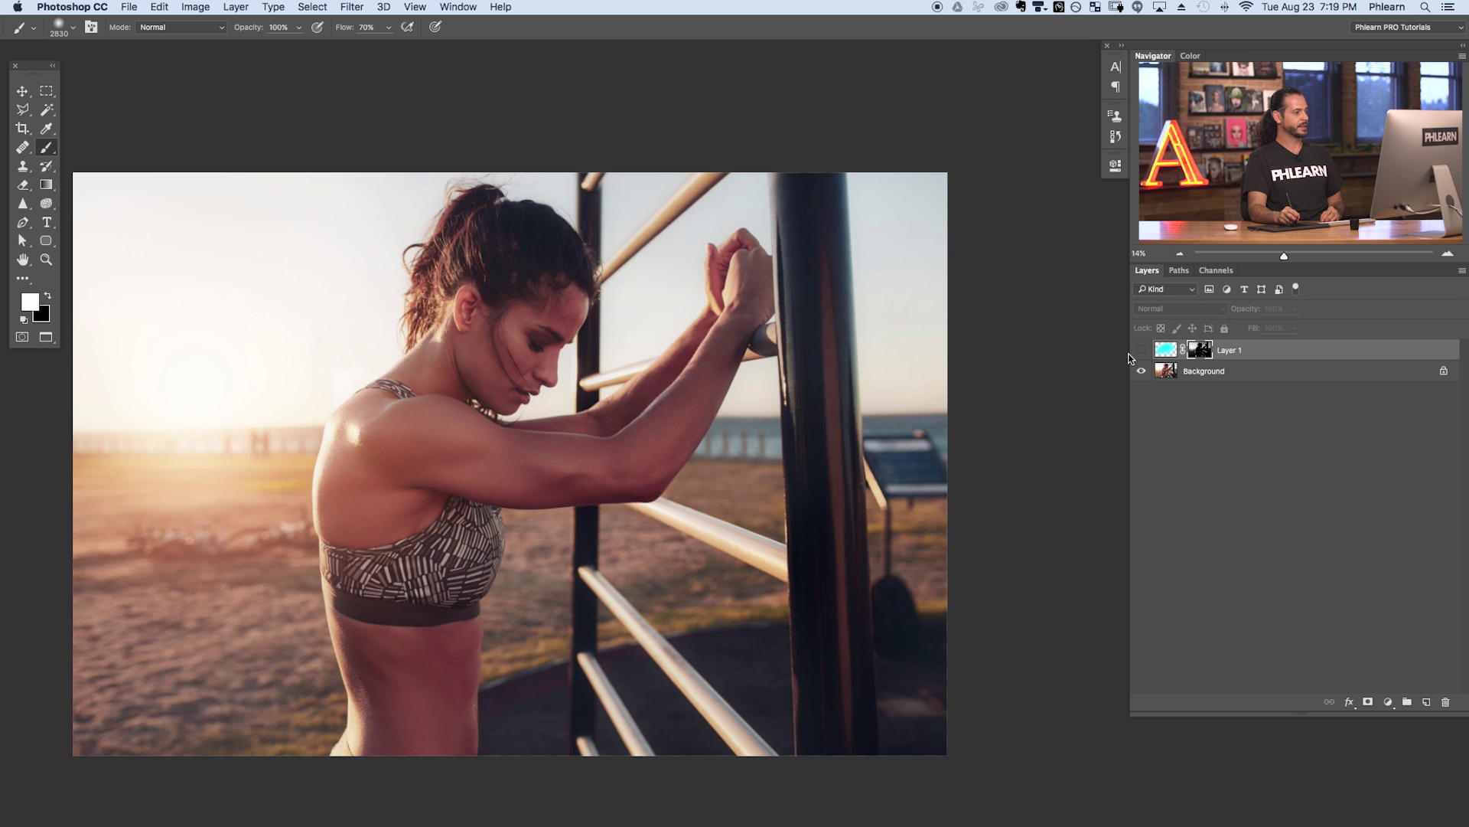
{"action": "left_click", "coordinate": [1140, 351]}
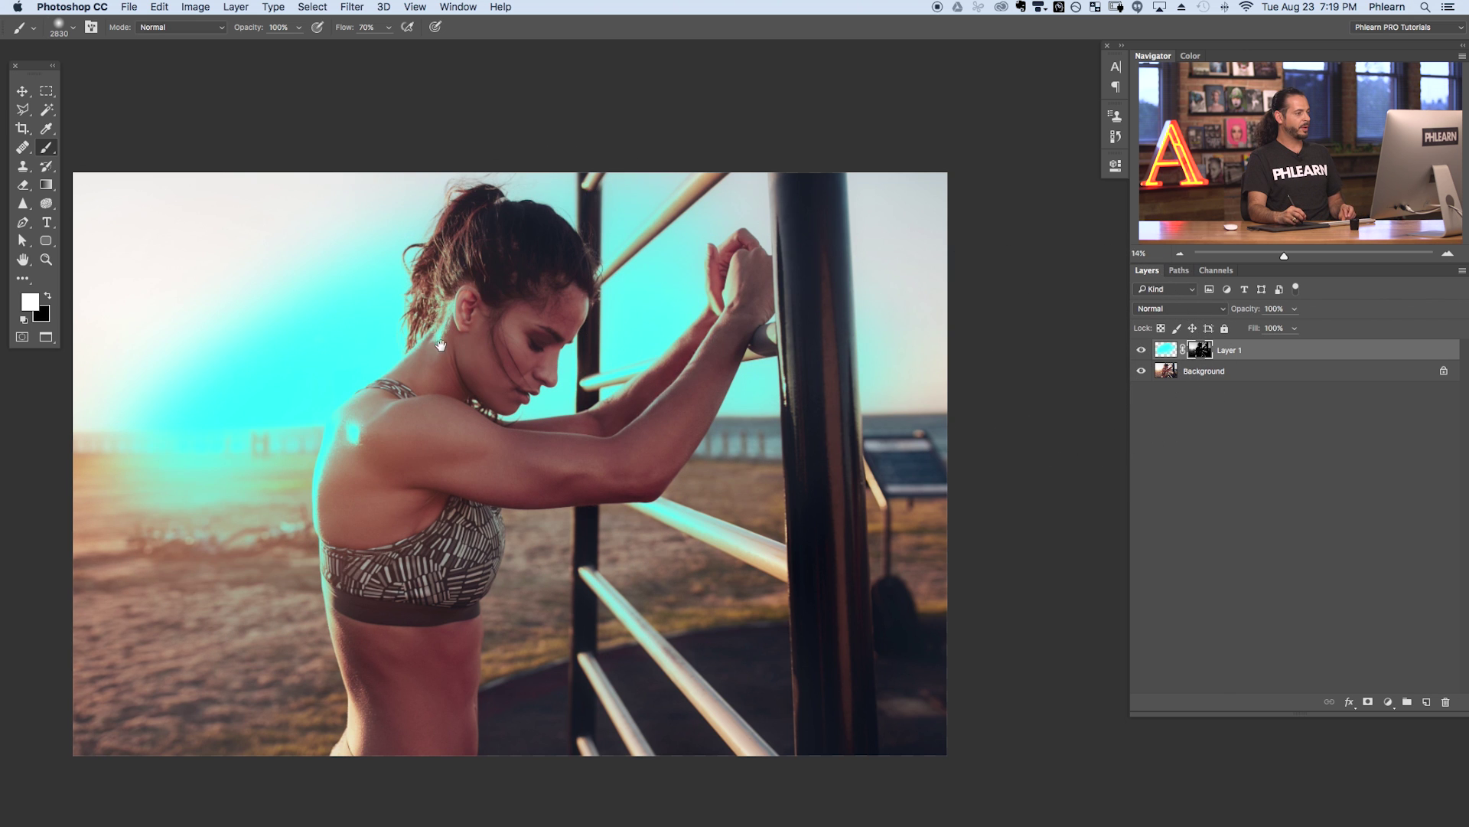
Examine the cyan highlights on the woman's neck and shoulder up close, and compare them with Layer 1's mask shown alone
{"action": "left_click_drag", "start_coordinate": [458, 328], "coordinate": [606, 323]}
{"action": "left_click_drag", "start_coordinate": [515, 365], "coordinate": [846, 295]}
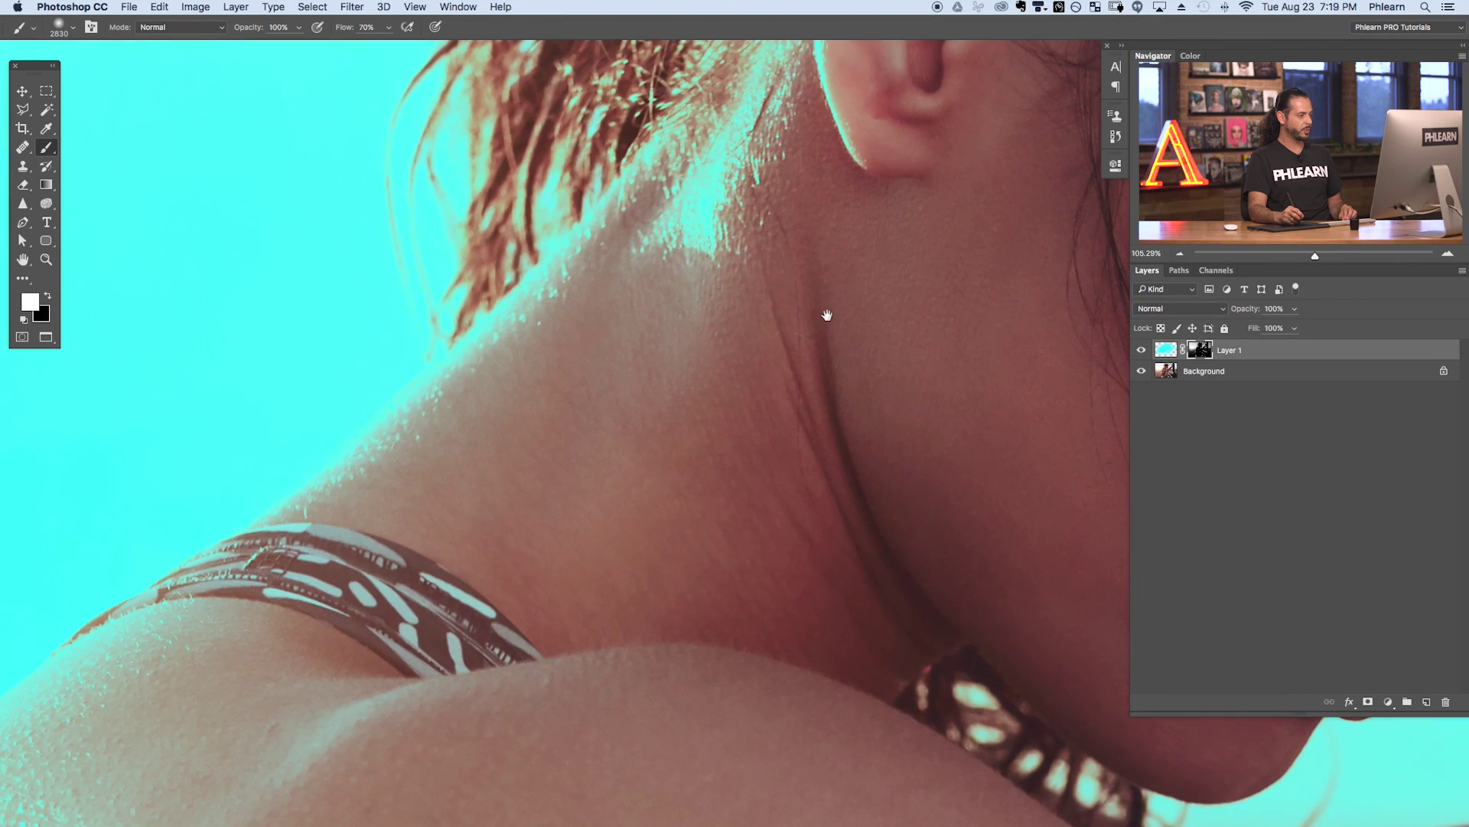
{"action": "left_click_drag", "start_coordinate": [580, 566], "coordinate": [869, 422]}
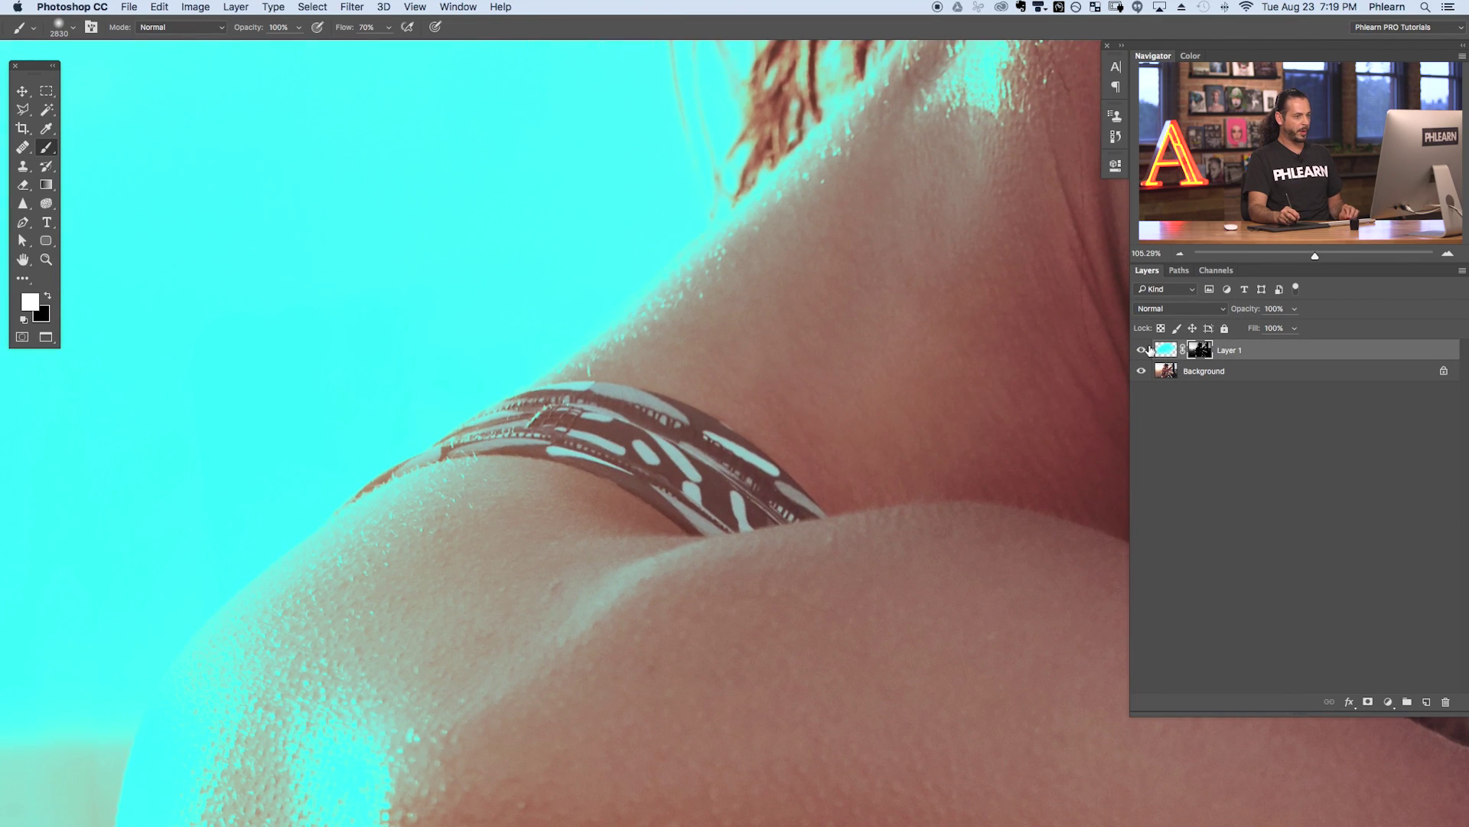
{"action": "left_click", "coordinate": [1203, 350], "text": "alt"}
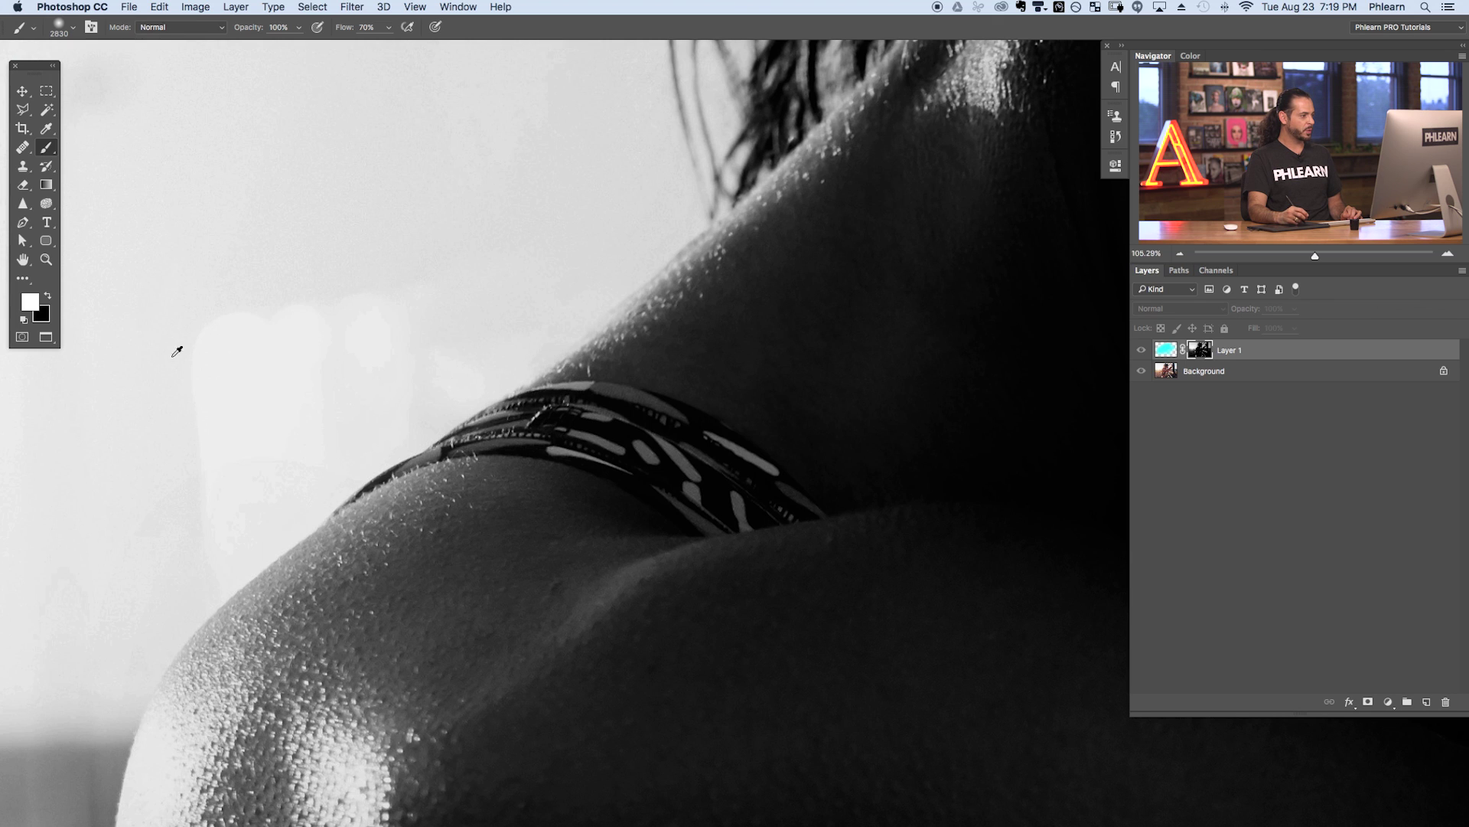
{"action": "left_click", "coordinate": [1203, 352], "text": "alt"}
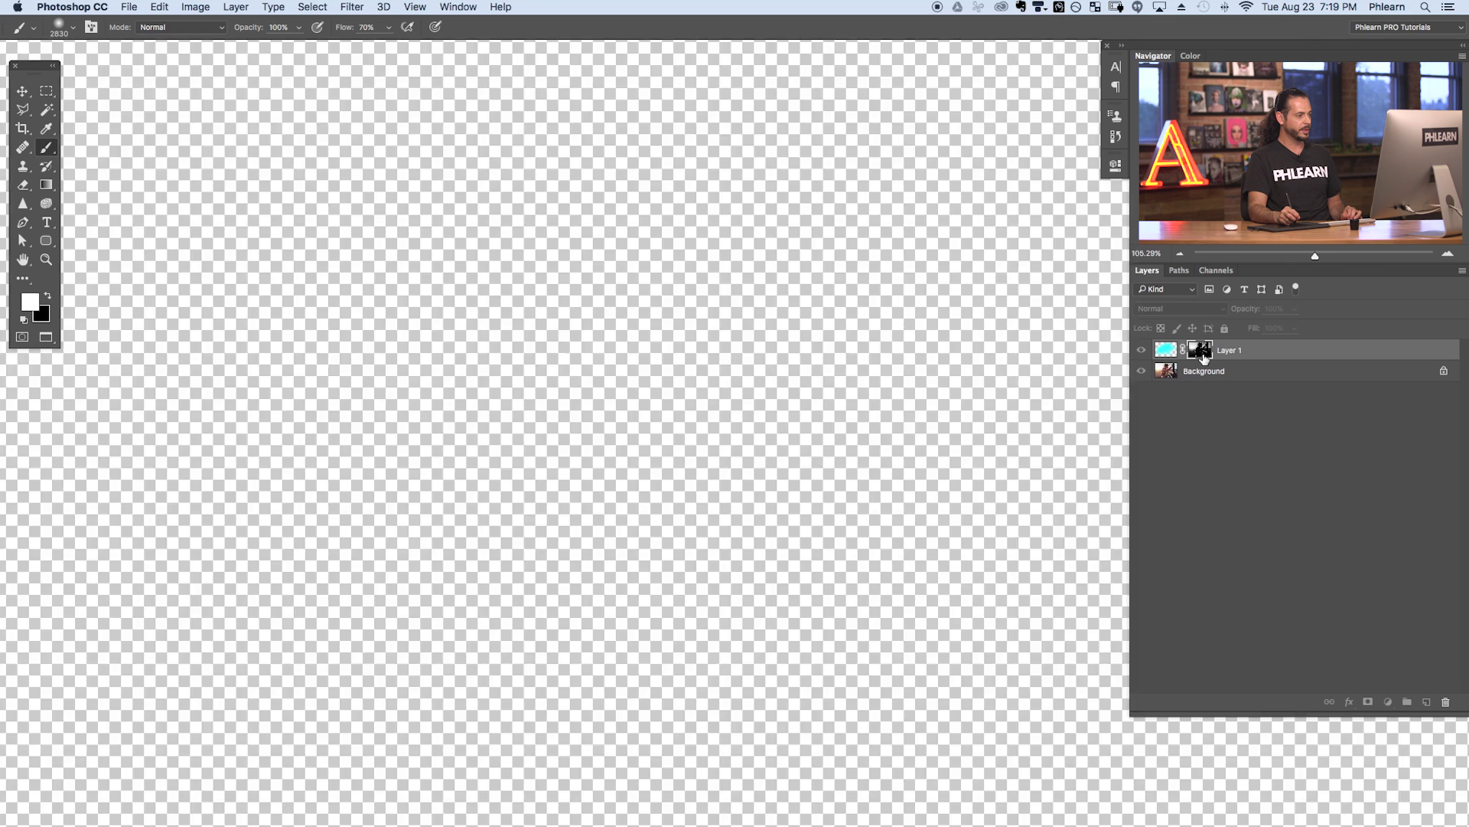
{"action": "left_click", "coordinate": [567, 482], "text": "alt"}
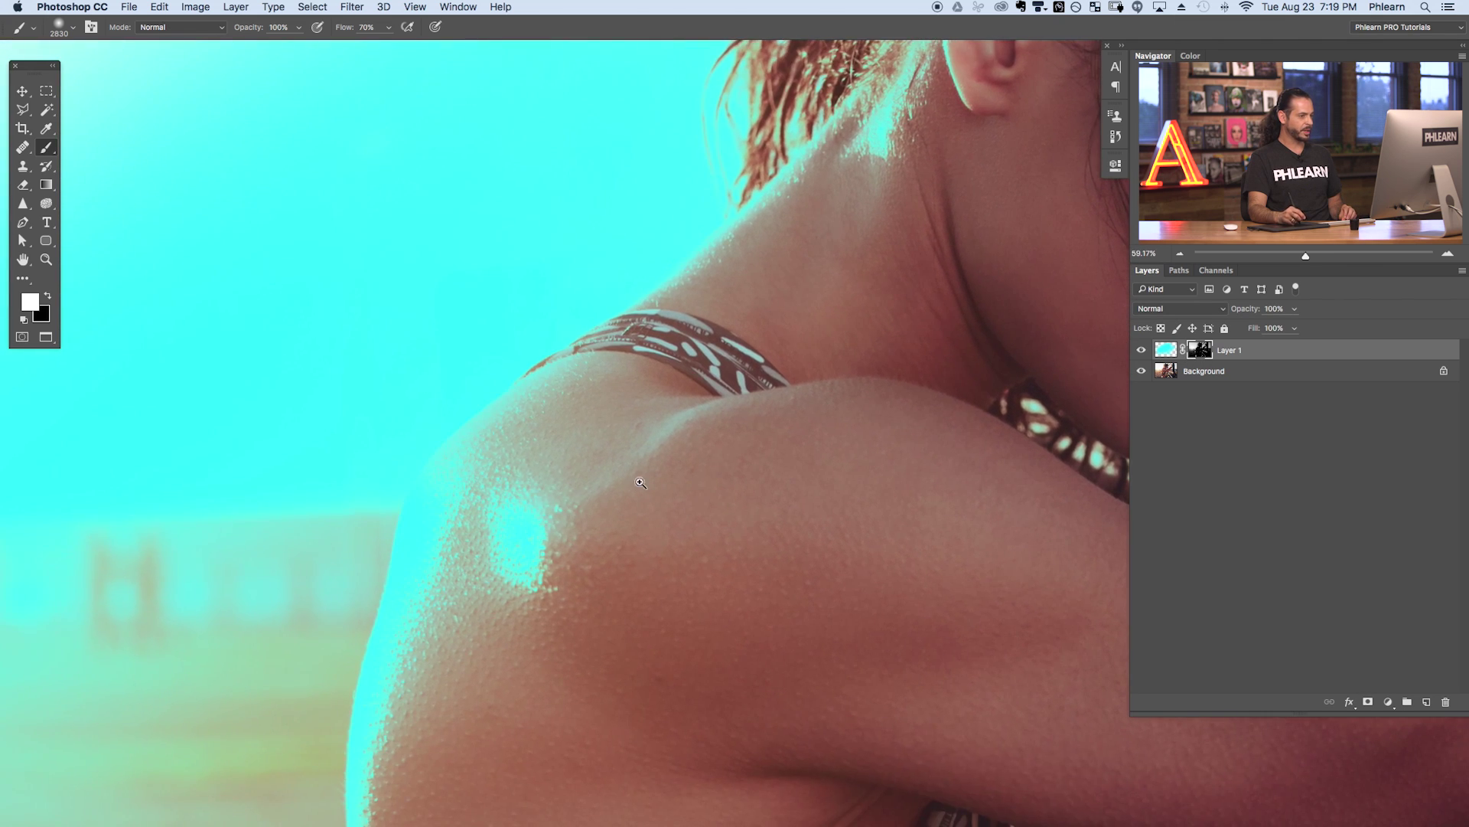
{"action": "left_click_drag", "start_coordinate": [640, 482], "coordinate": [561, 502]}
{"action": "left_click_drag", "start_coordinate": [686, 512], "coordinate": [587, 444]}
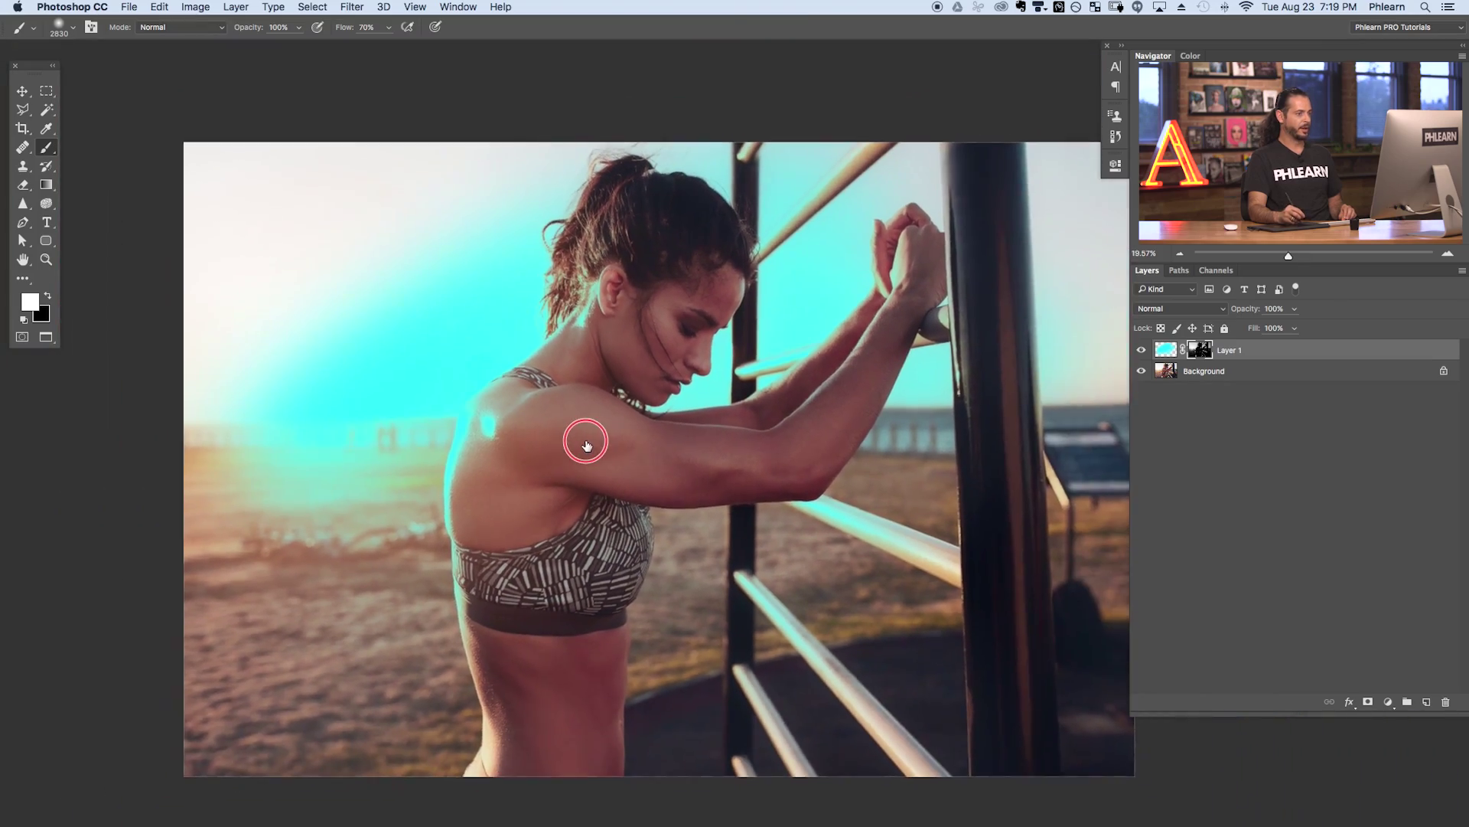
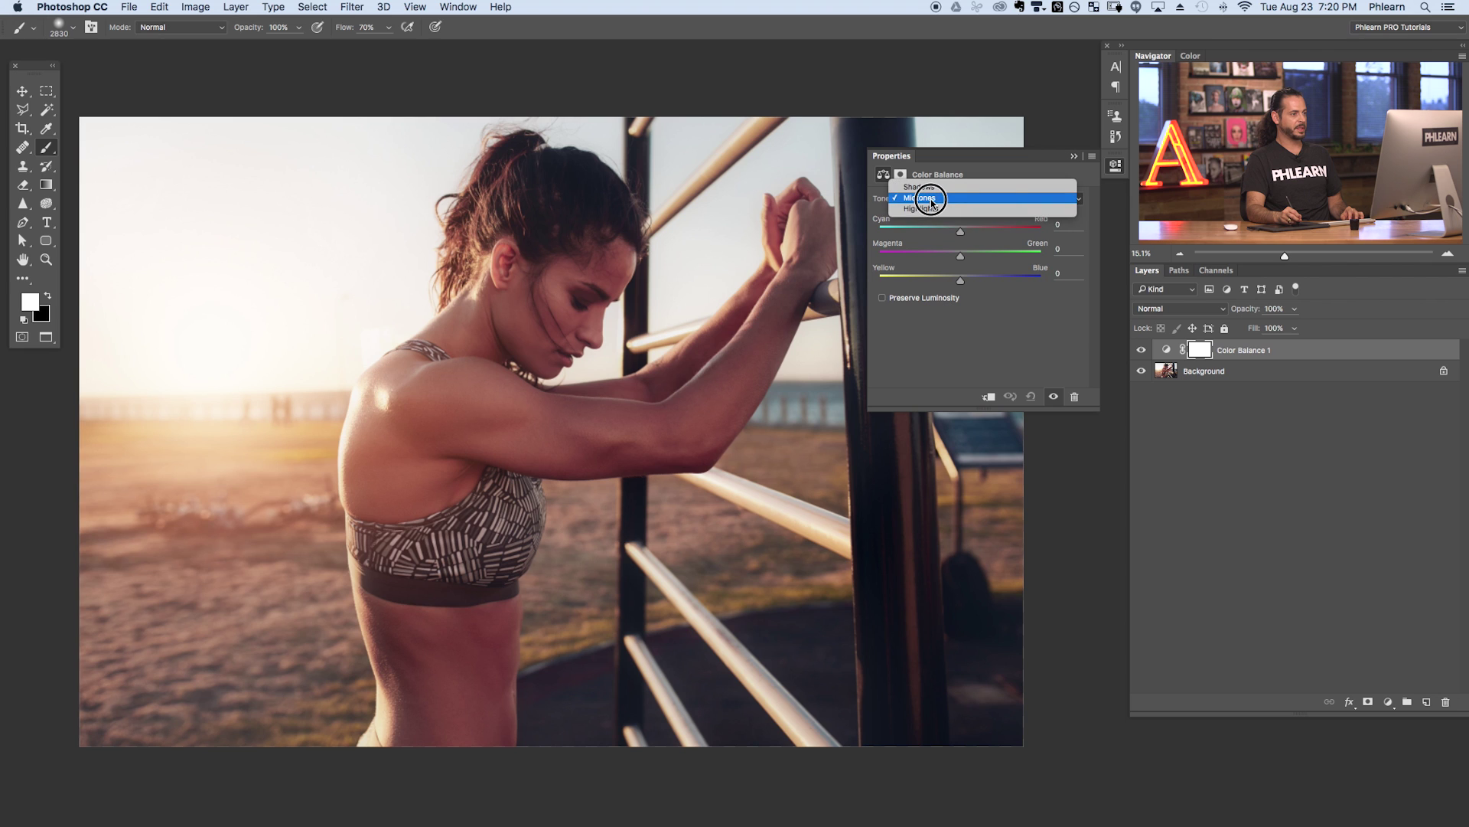
Set the Color Balance highlights to +48 Cyan–Red, +29 Magenta–Green and -74 Yellow–Blue
{"action": "left_click", "coordinate": [933, 209]}
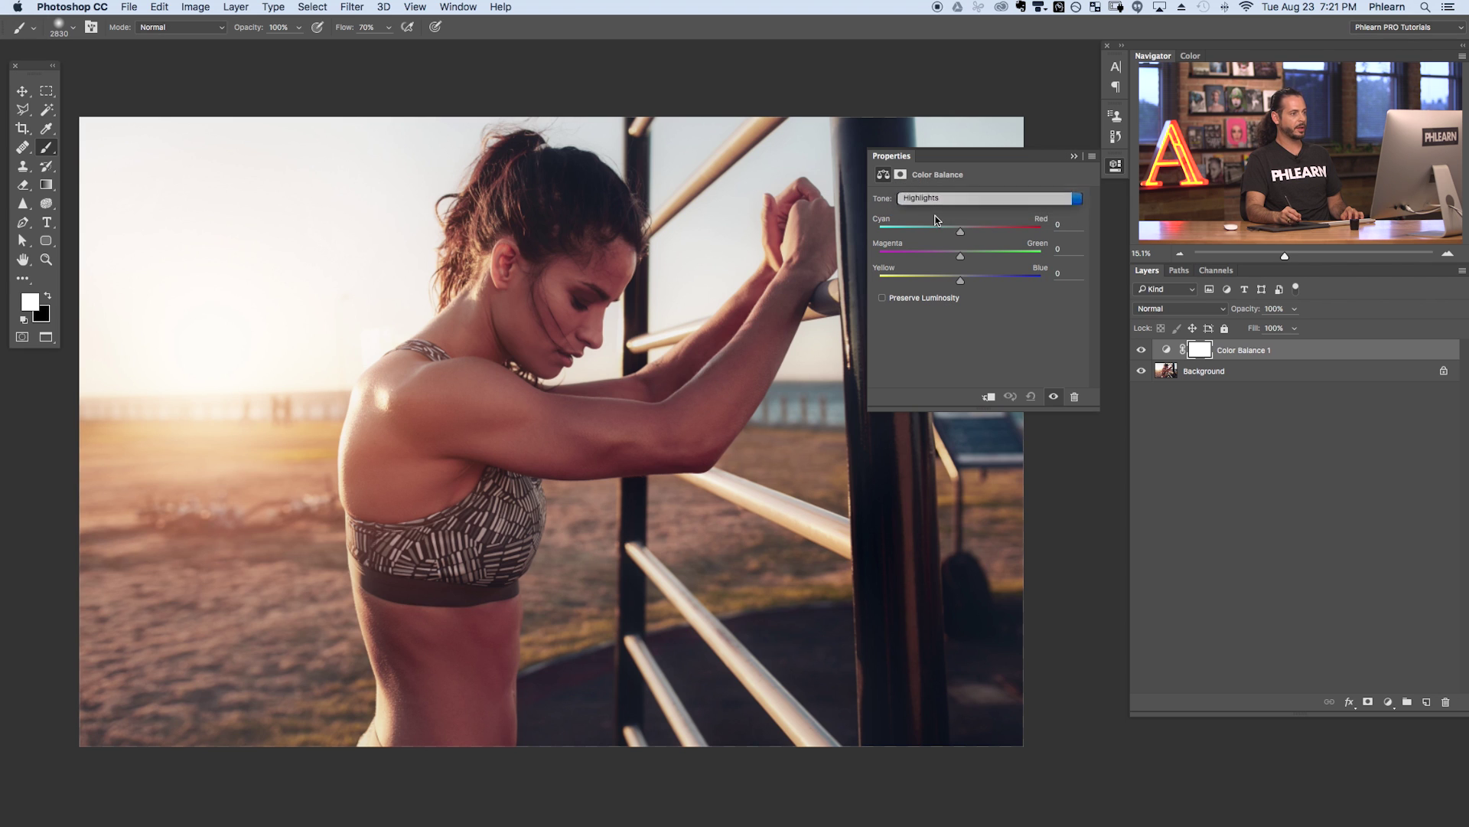
{"action": "left_click", "coordinate": [515, 389], "text": "alt"}
{"action": "left_click", "coordinate": [512, 390], "text": "alt"}
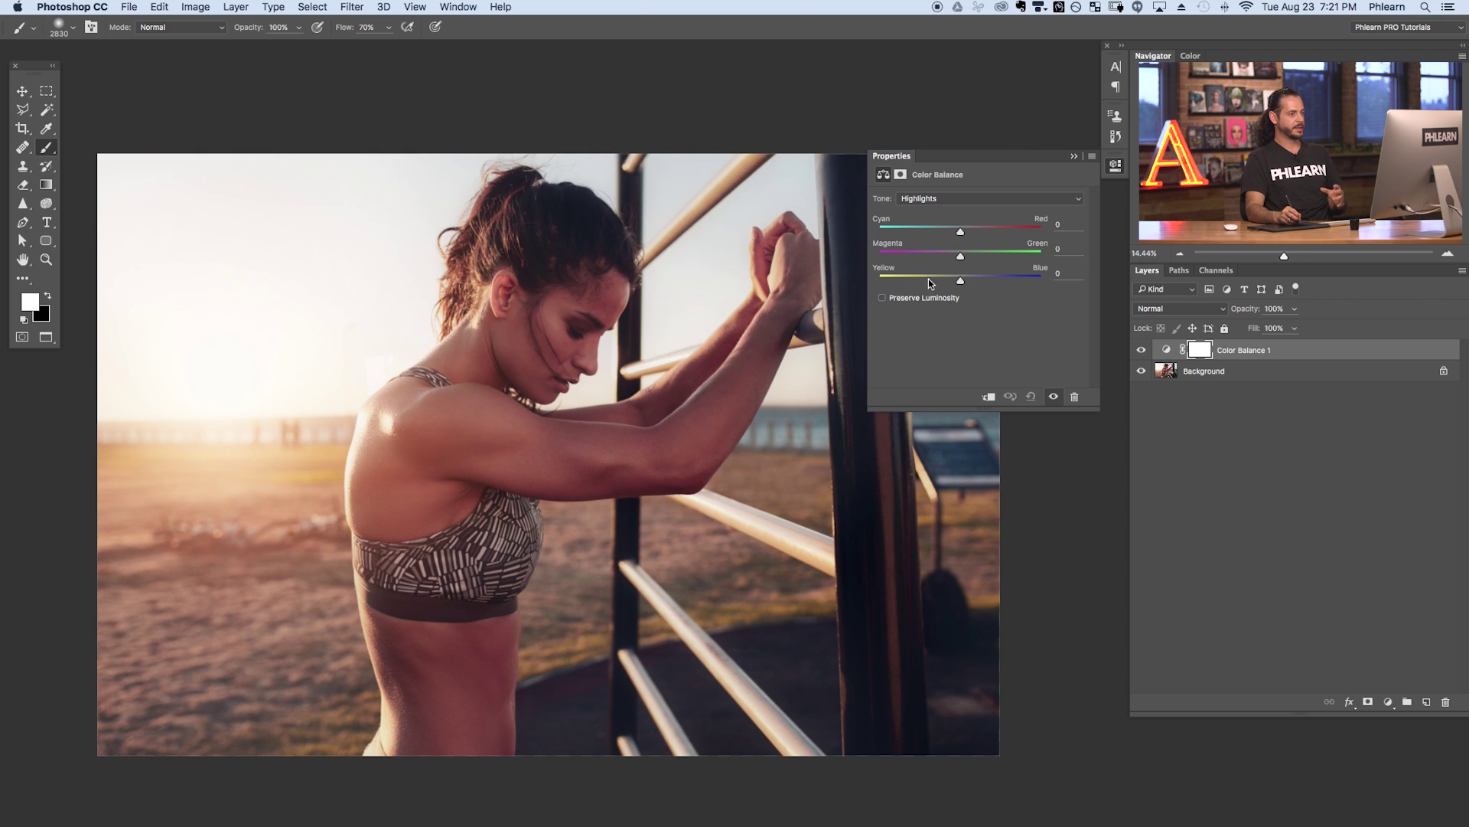
{"action": "left_click_drag", "start_coordinate": [962, 281], "coordinate": [925, 282]}
{"action": "left_click_drag", "start_coordinate": [974, 227], "coordinate": [988, 233]}
{"action": "left_click_drag", "start_coordinate": [925, 274], "coordinate": [895, 277]}
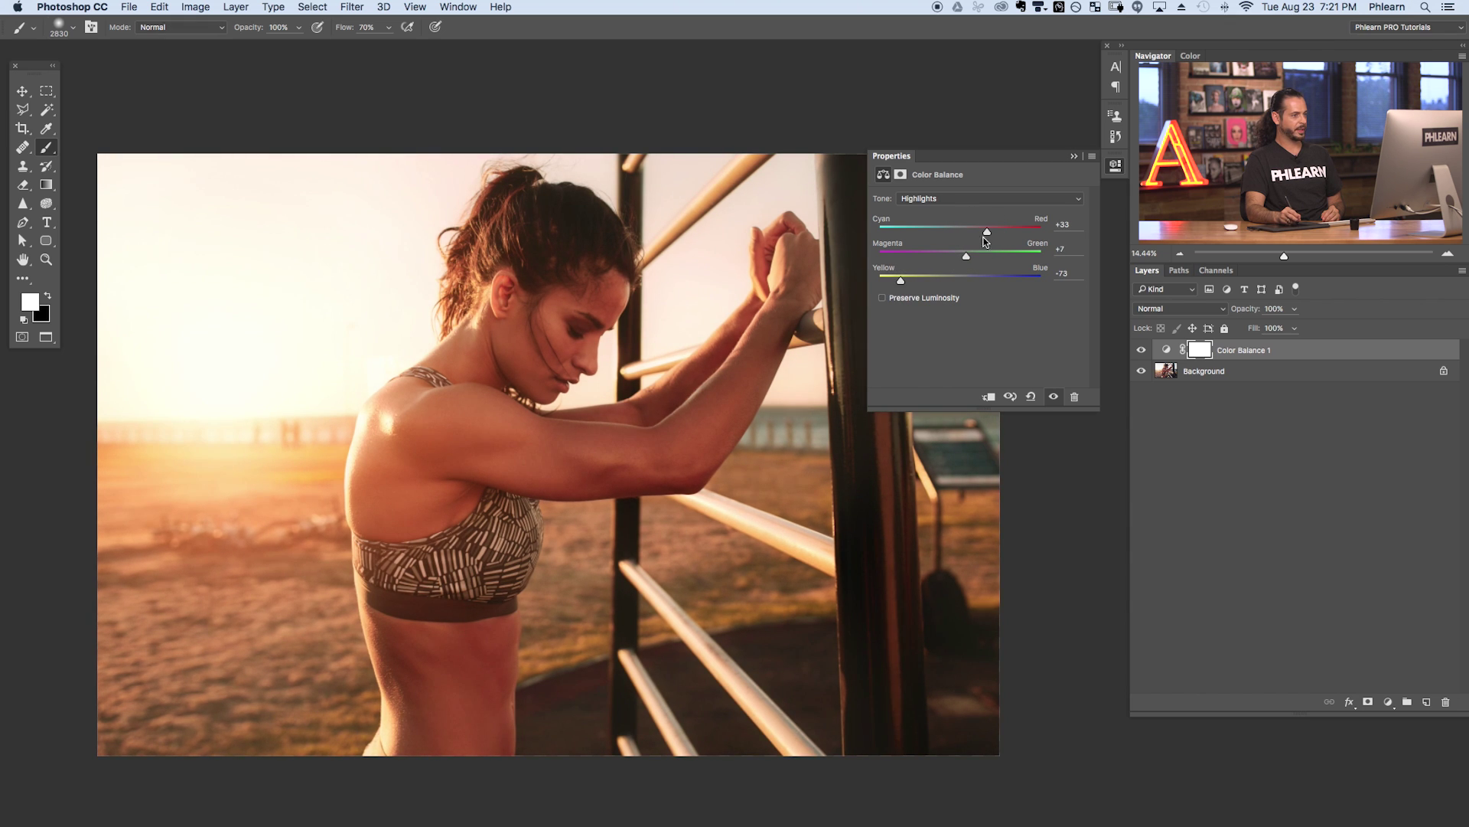
{"action": "left_click_drag", "start_coordinate": [996, 233], "coordinate": [975, 255]}
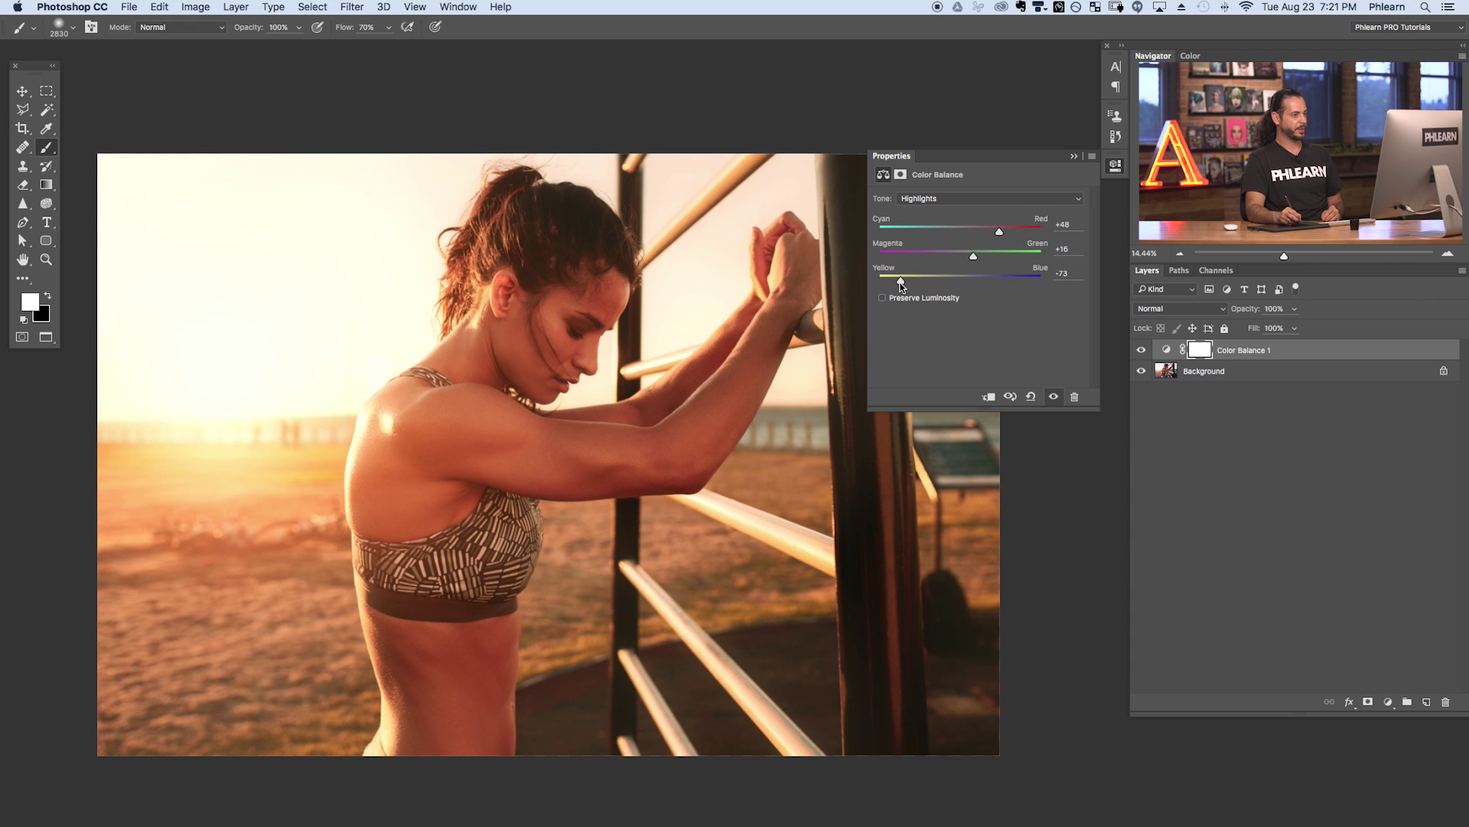
{"action": "mouse_move", "coordinate": [977, 256]}
{"action": "left_mouse_down"}
{"action": "mouse_move", "coordinate": [1016, 256]}
{"action": "mouse_move", "coordinate": [983, 256]}
{"action": "left_mouse_up"}
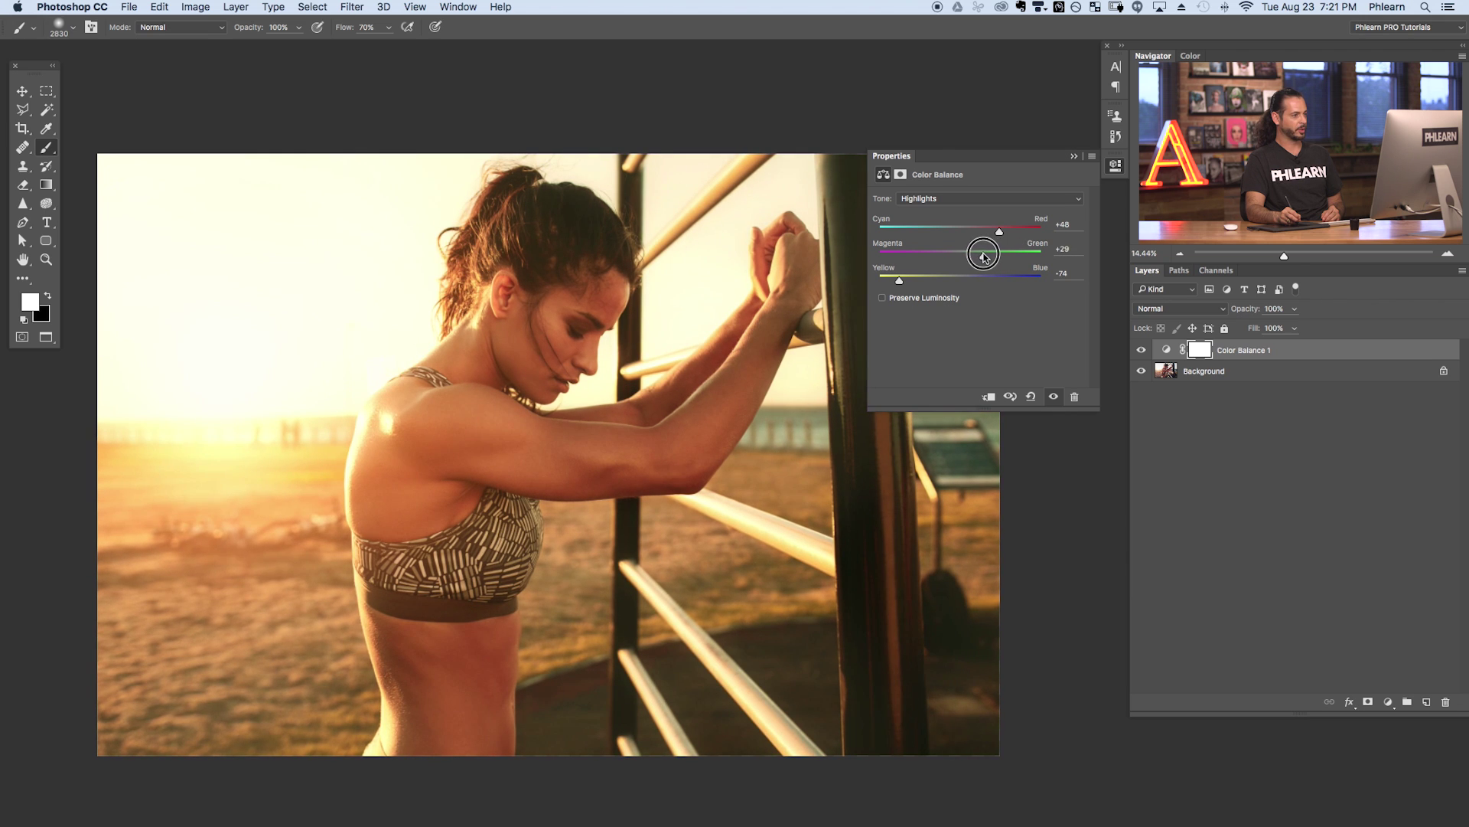
Toggle the Color Balance 1 layer off and on repeatedly to compare the warm highlight colors with the original photo
{"action": "left_click", "coordinate": [1141, 351]}
{"action": "left_click", "coordinate": [1142, 351]}
{"action": "left_click", "coordinate": [1143, 351]}
{"action": "left_click", "coordinate": [1144, 351]}
{"action": "left_click", "coordinate": [1146, 355]}
{"action": "left_click", "coordinate": [1148, 355]}
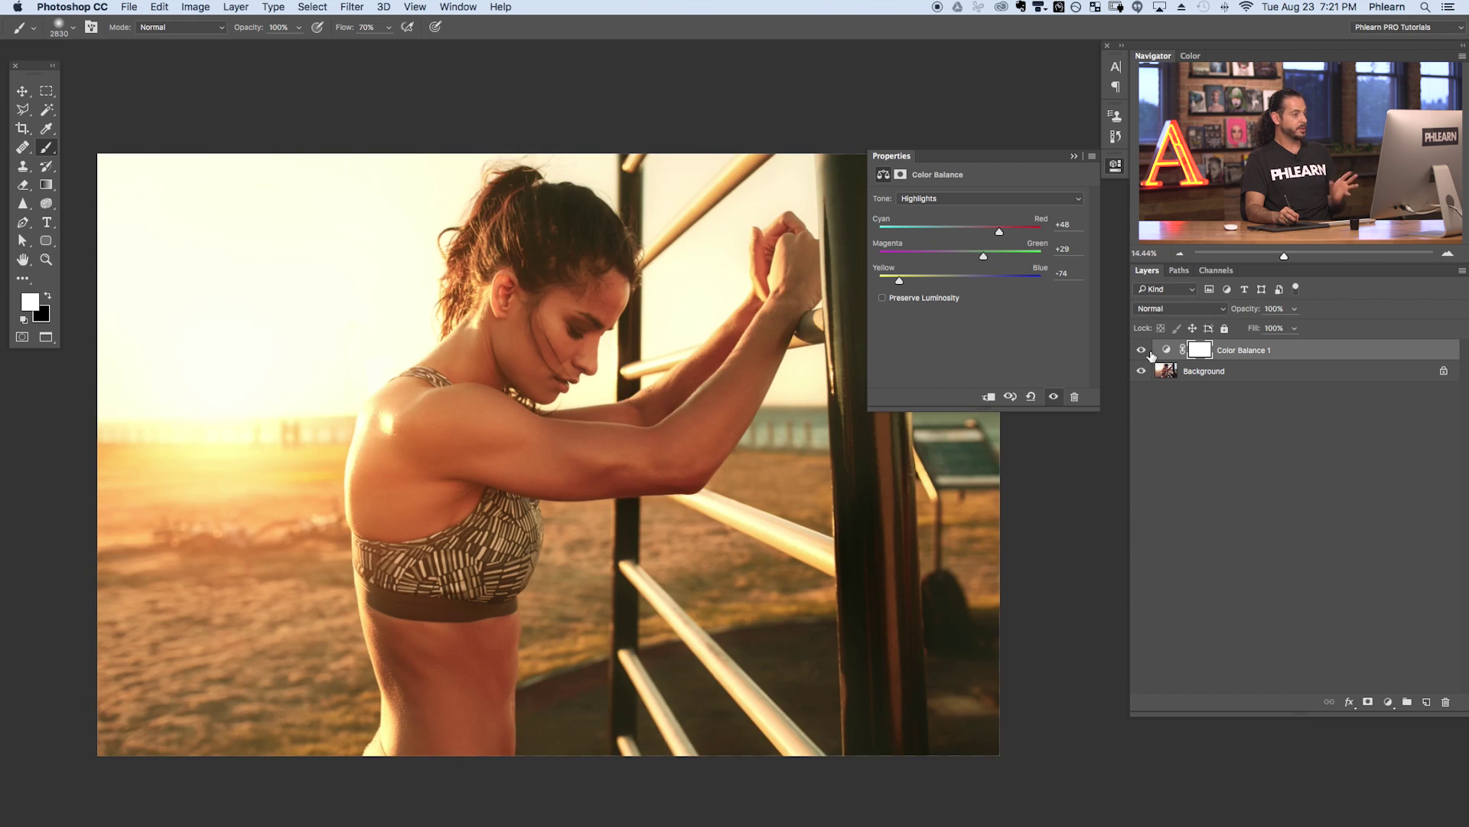
{"action": "left_click", "coordinate": [1140, 352]}
{"action": "left_click", "coordinate": [1137, 353]}
{"action": "left_click", "coordinate": [1136, 353]}
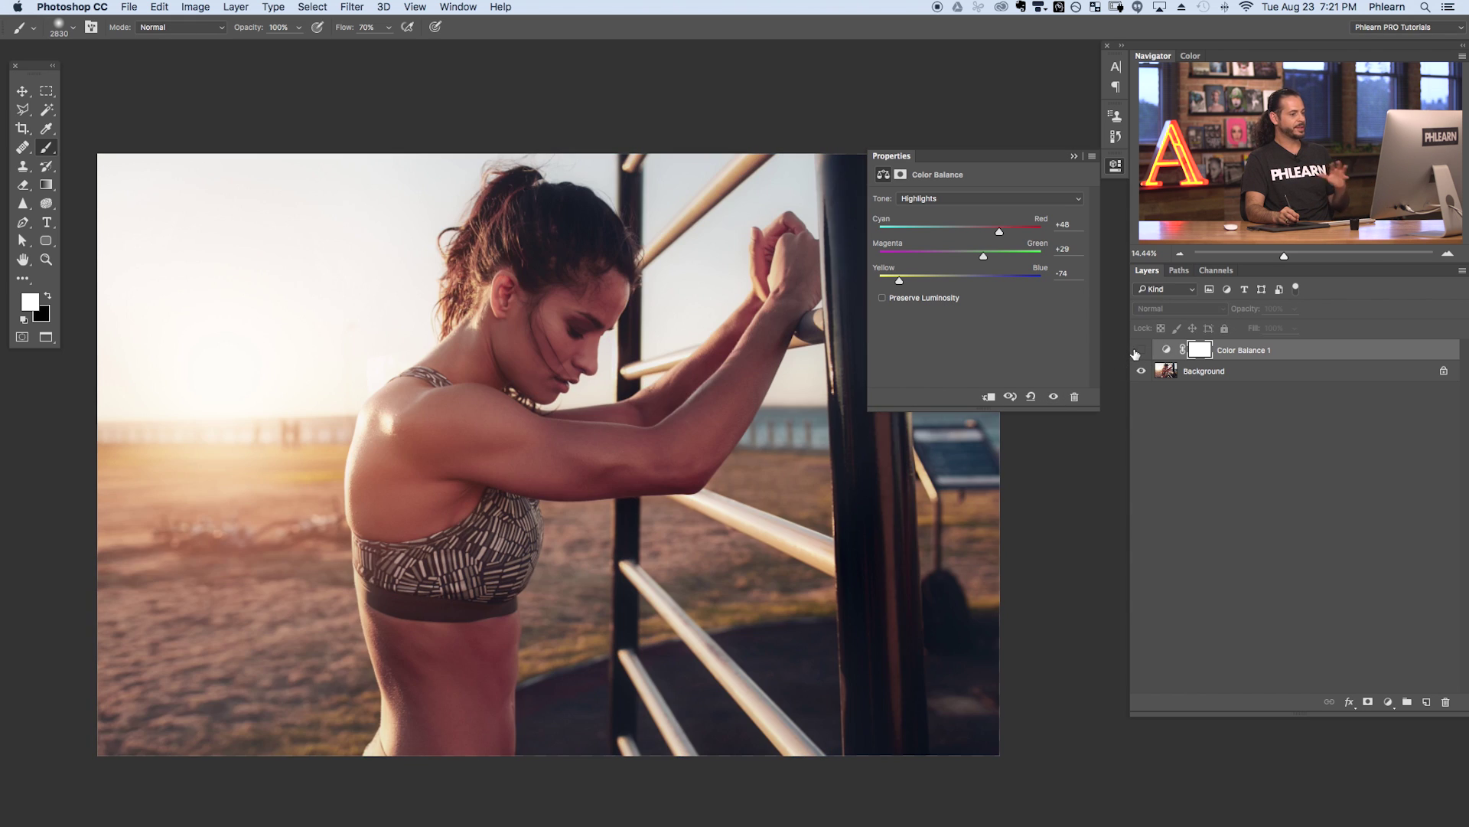
{"action": "left_click", "coordinate": [1141, 351]}
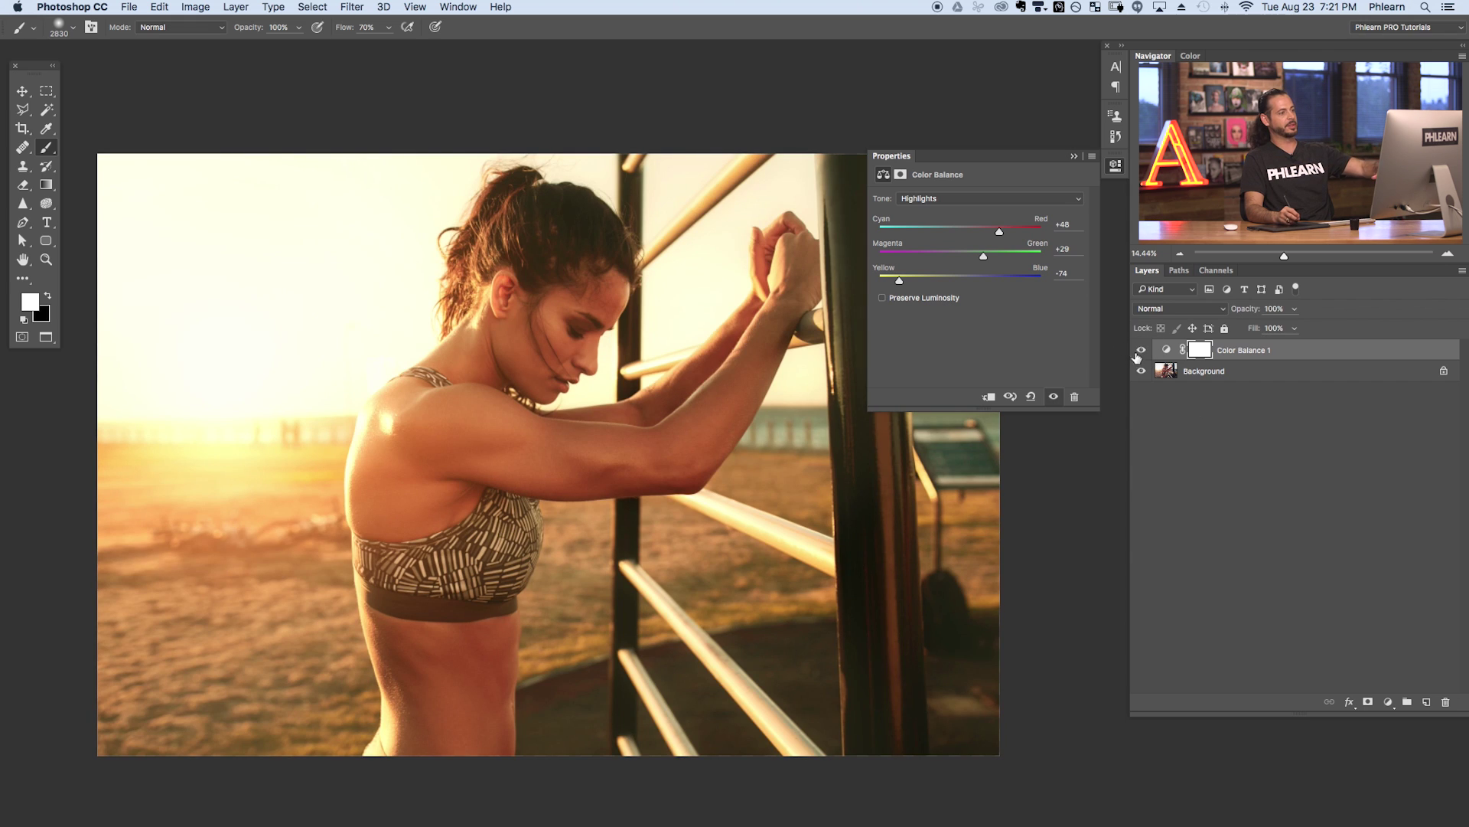
Check the Color Balance tone choices, compare the adjustment off and on again, and close its properties
{"action": "left_click", "coordinate": [935, 199]}
{"action": "left_click", "coordinate": [935, 199]}
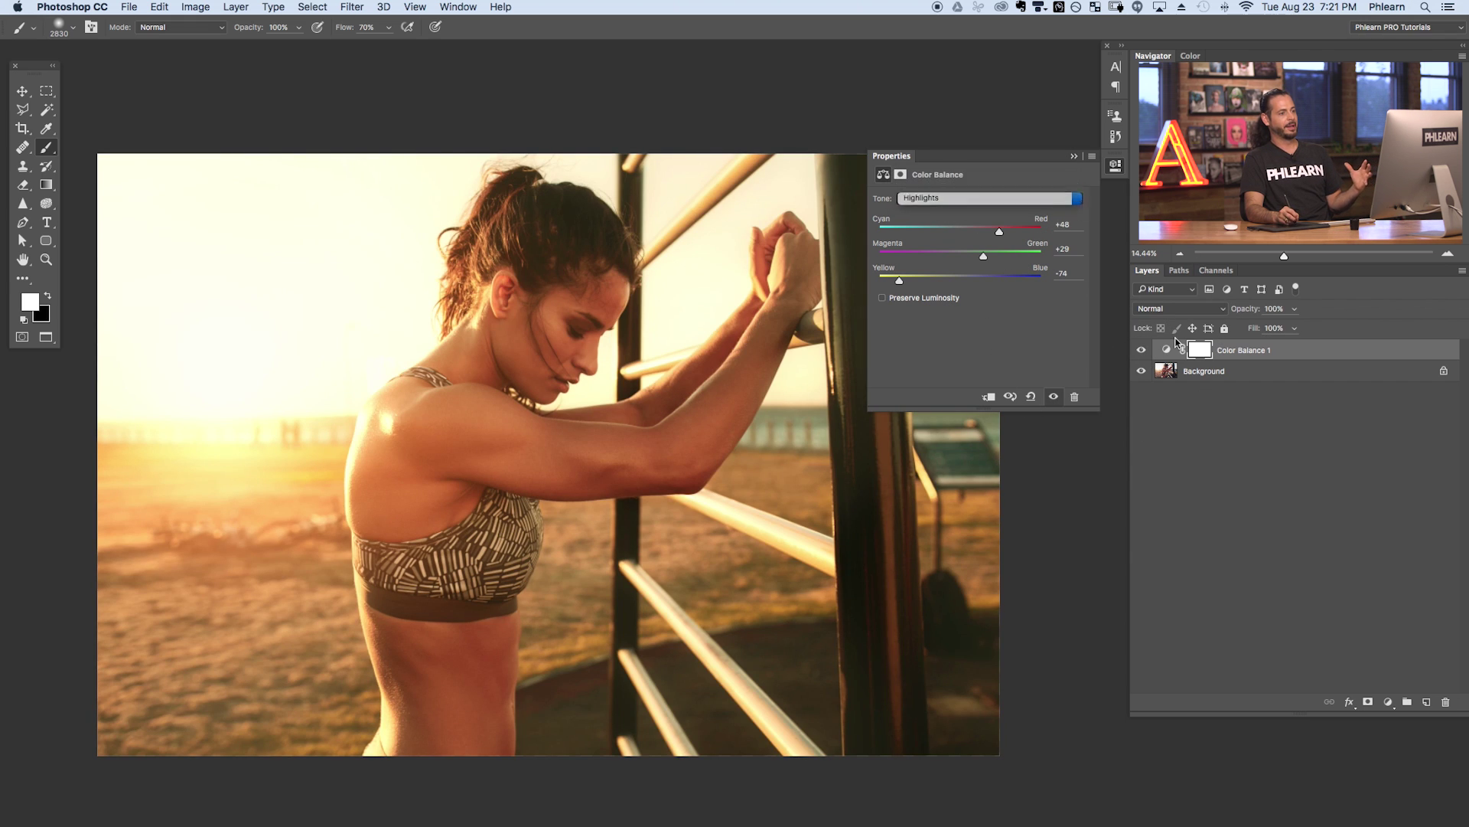
{"action": "left_click", "coordinate": [1139, 351]}
{"action": "left_click", "coordinate": [1140, 352]}
{"action": "left_click", "coordinate": [1138, 352]}
{"action": "left_click", "coordinate": [1137, 353]}
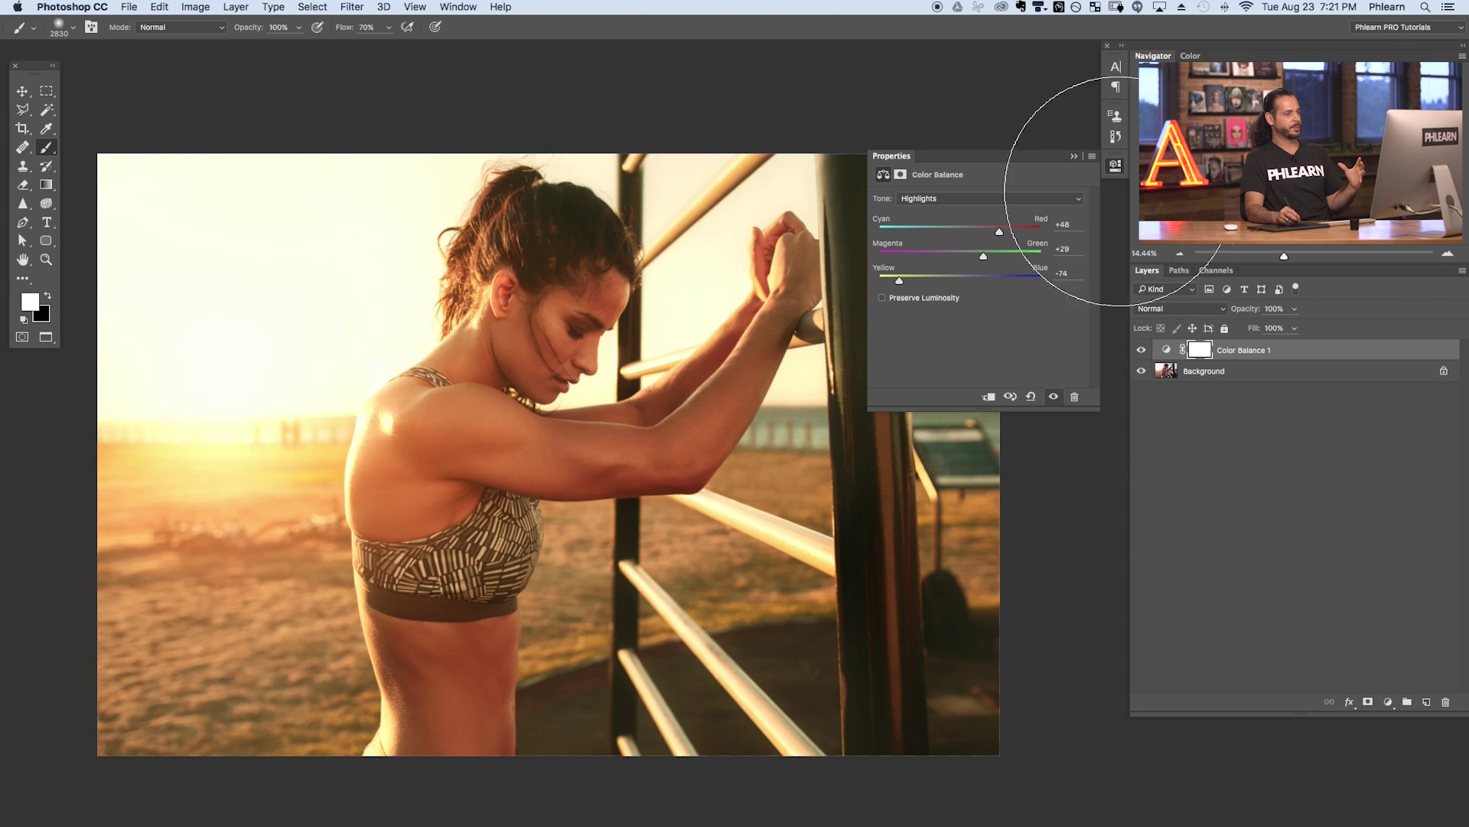
{"action": "left_click", "coordinate": [1116, 164]}
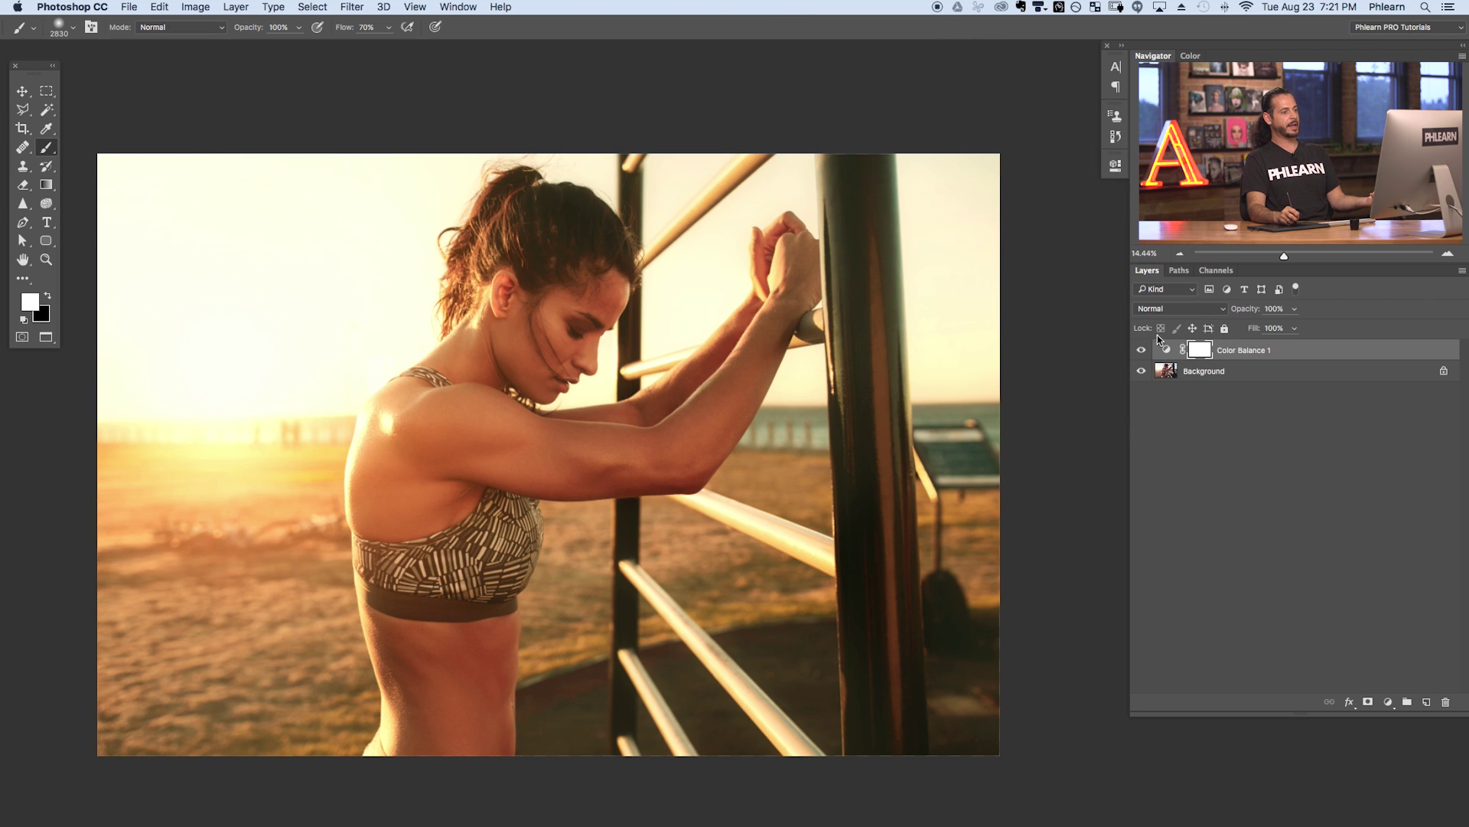
Toggle Color Balance 1's visibility to judge how the unmasked adjustment tints the photo's dark areas
{"action": "left_click", "coordinate": [1141, 352]}
{"action": "left_click", "coordinate": [1141, 352]}
{"action": "left_click", "coordinate": [1141, 352]}
{"action": "left_click", "coordinate": [1141, 352]}
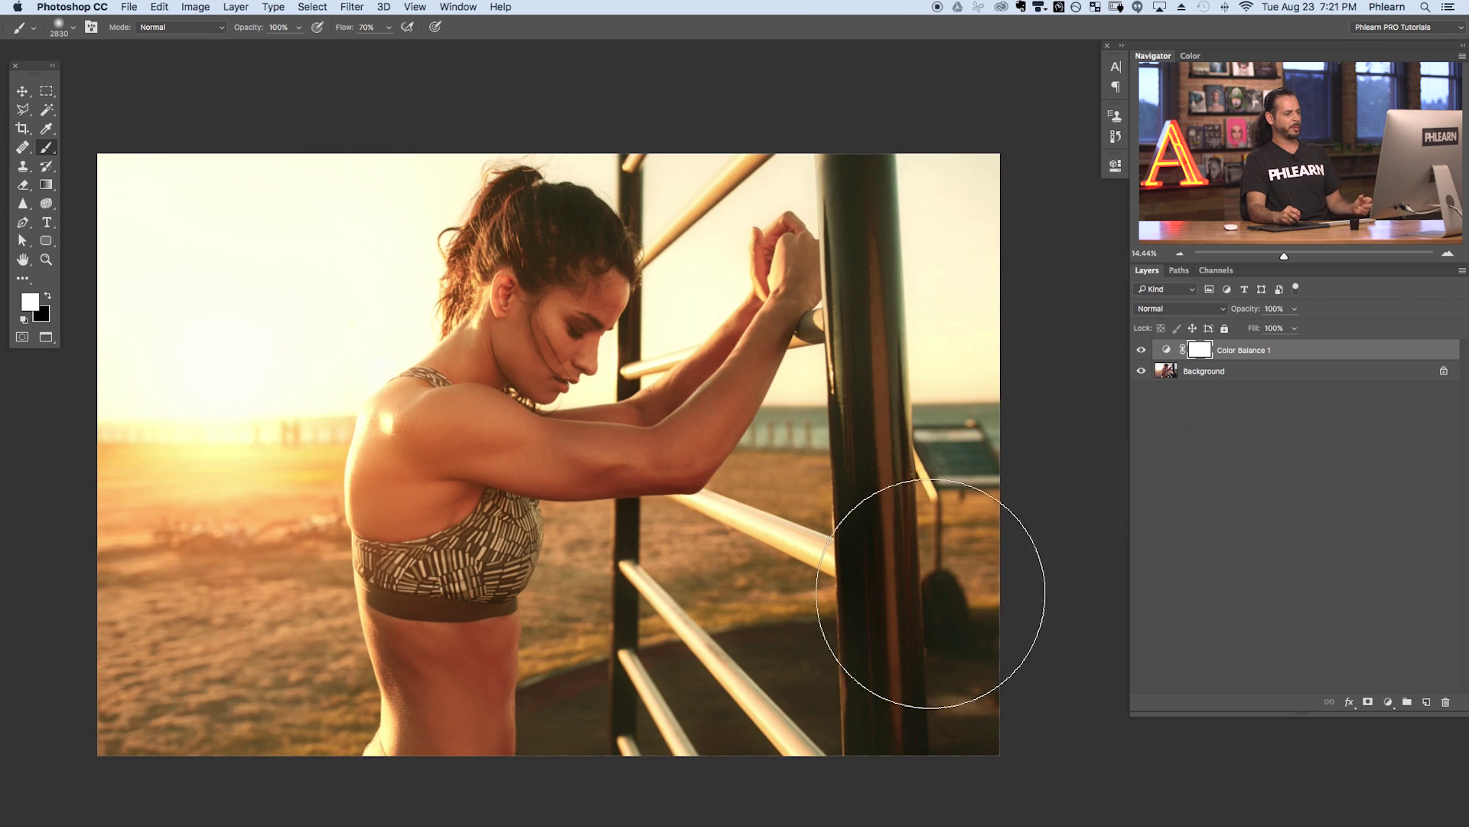
{"action": "left_click", "coordinate": [1141, 352]}
{"action": "left_click", "coordinate": [1141, 352]}
{"action": "left_click", "coordinate": [1140, 352]}
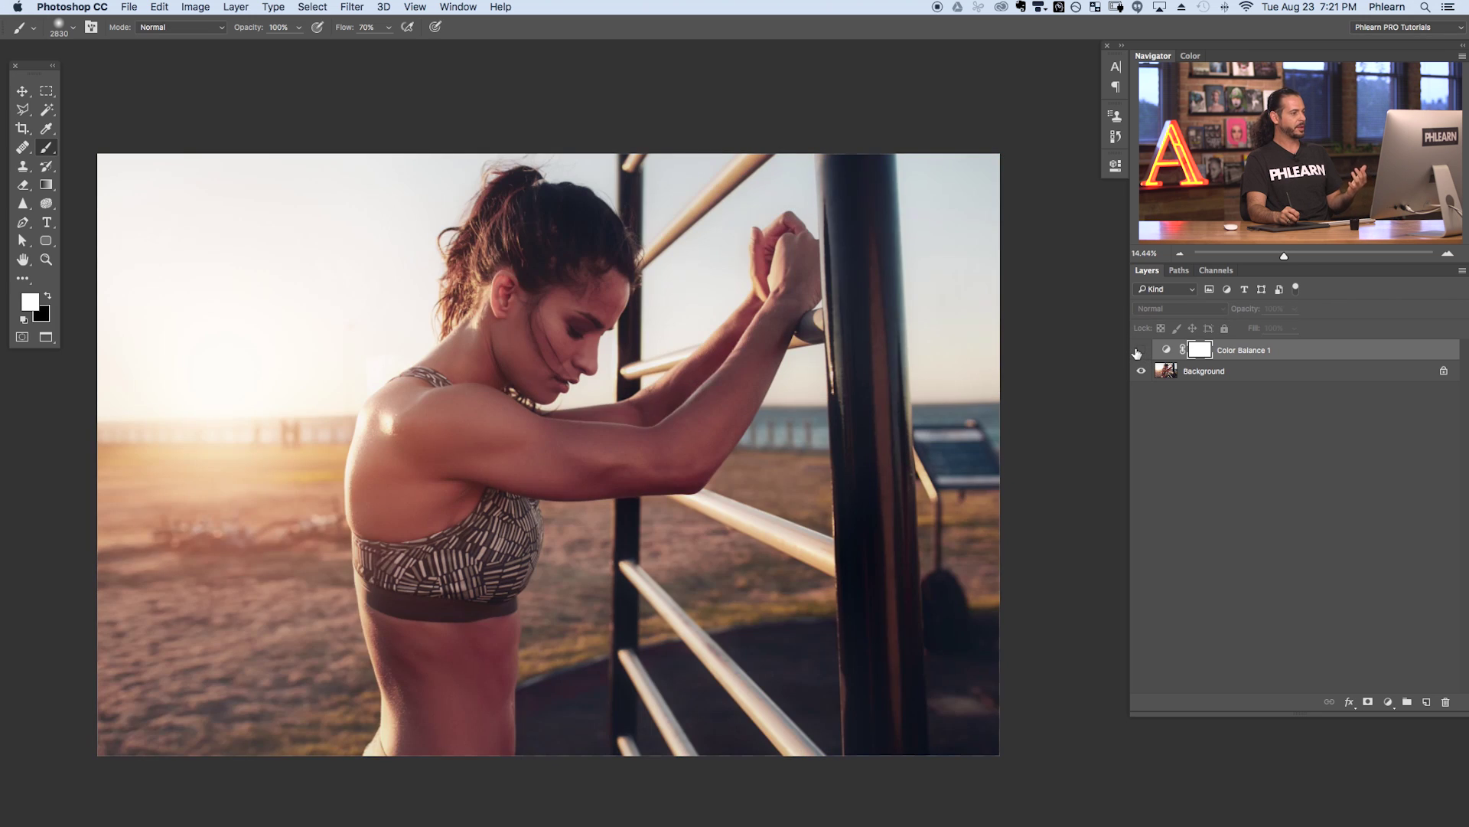
{"action": "left_click", "coordinate": [1141, 352]}
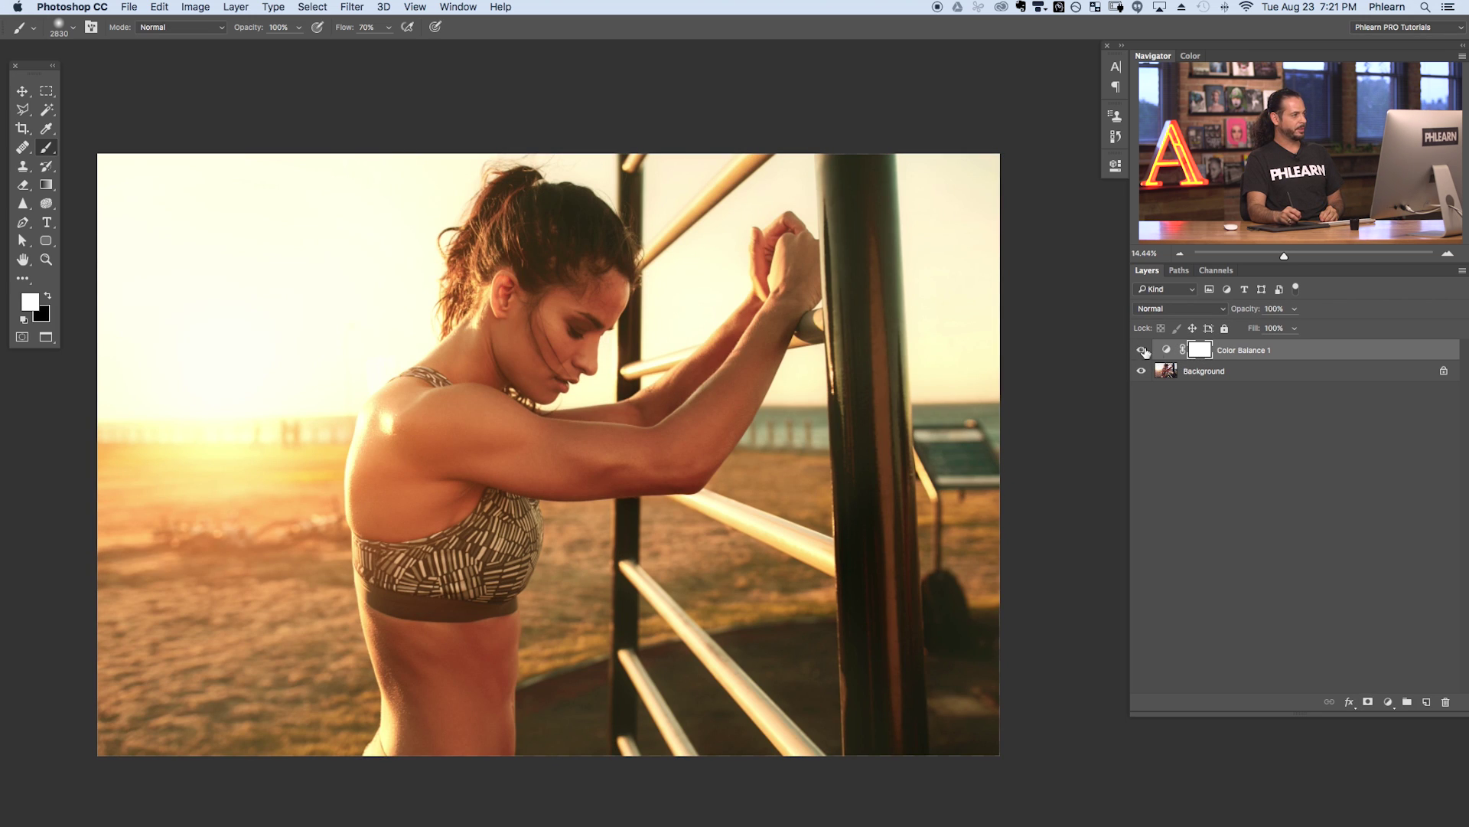
Apply the Background's RGB channel to the Color Balance 1 mask with Multiply blending at 100% opacity, comparing the preview on and off
{"action": "left_click", "coordinate": [196, 10]}
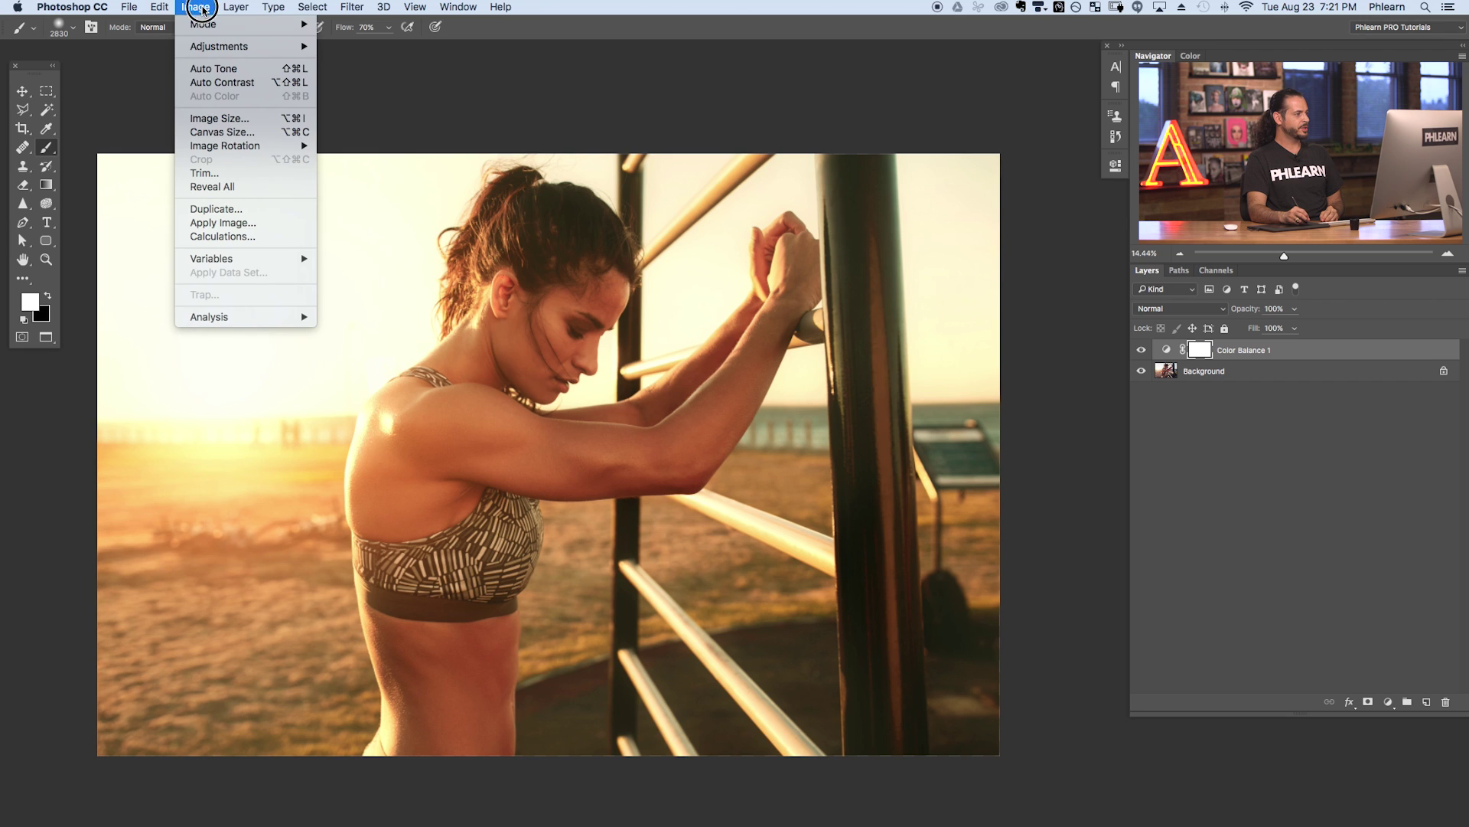
{"action": "left_click", "coordinate": [231, 223]}
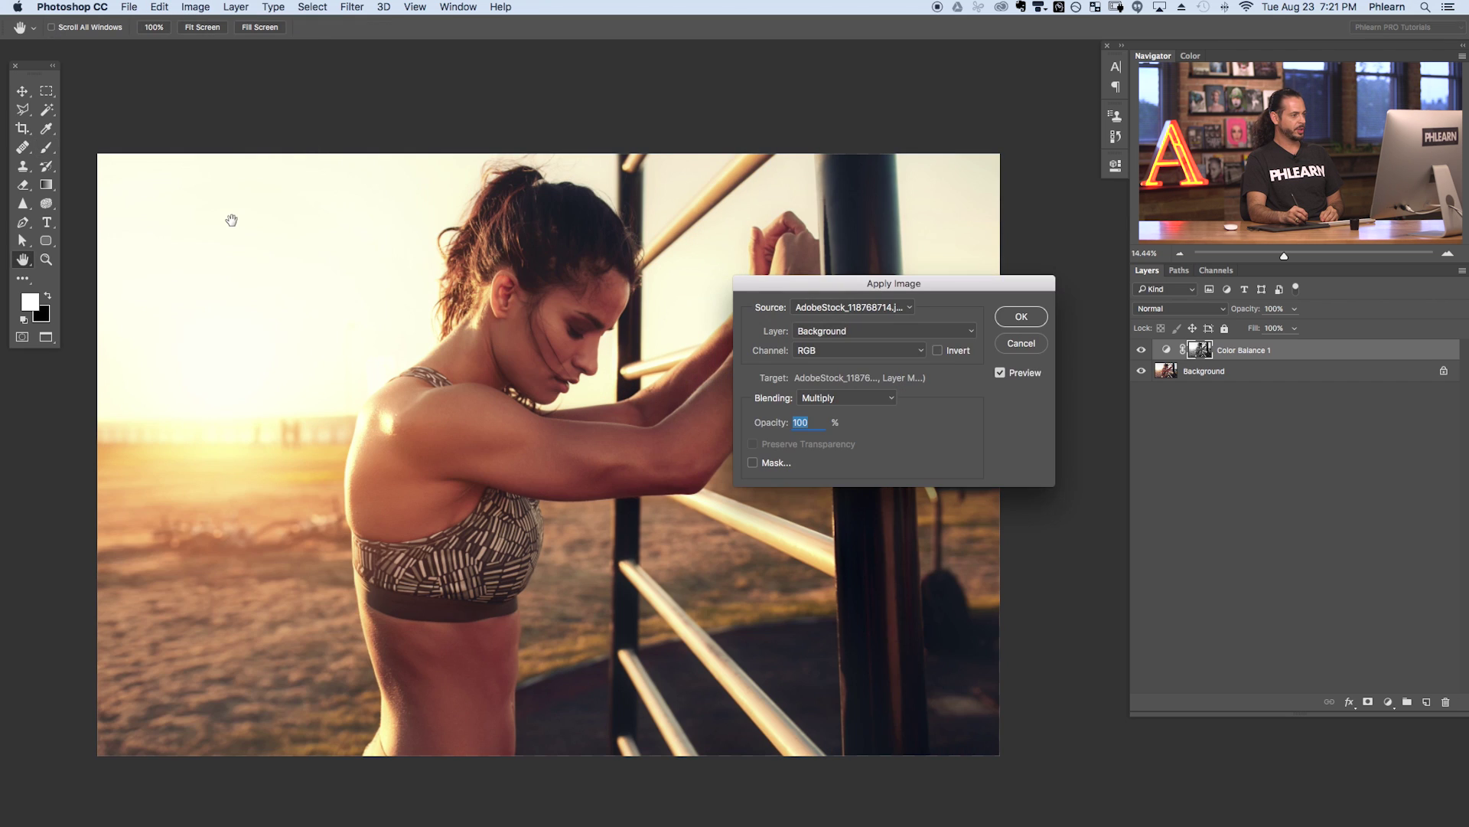
{"action": "left_click", "coordinate": [860, 332]}
{"action": "left_click", "coordinate": [867, 331]}
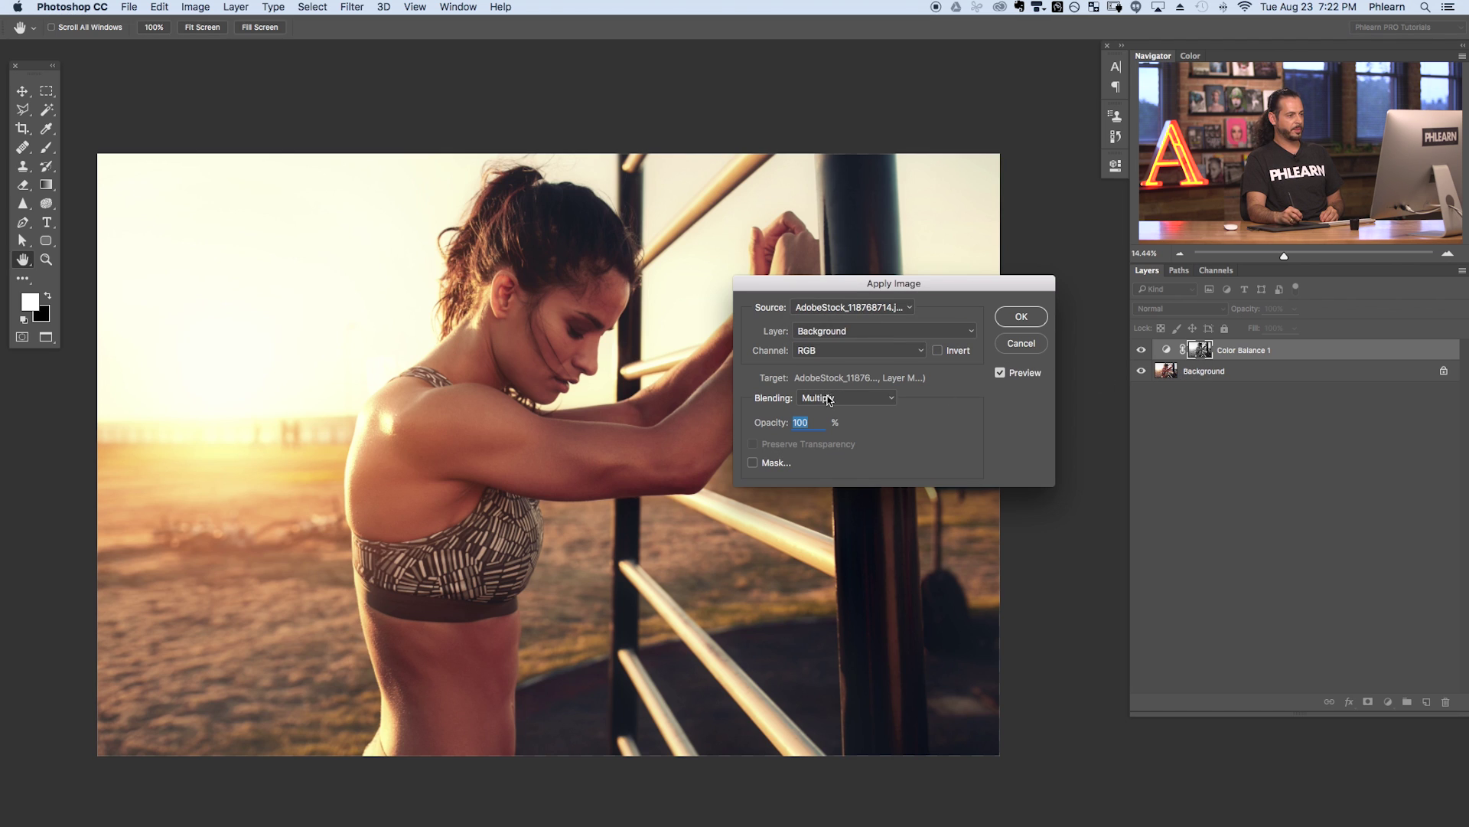
{"action": "left_click", "coordinate": [1010, 373]}
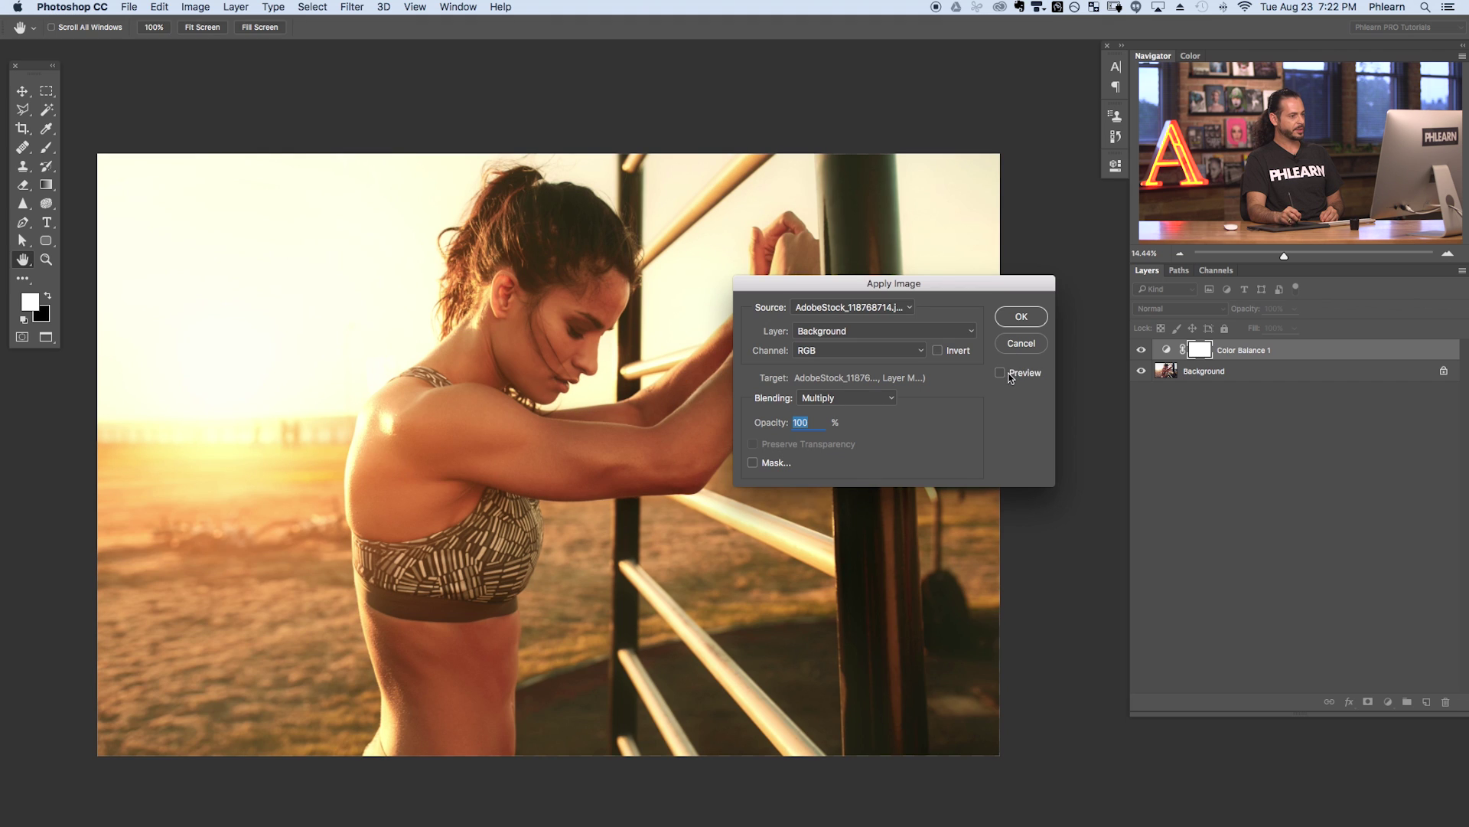
{"action": "left_click", "coordinate": [1002, 372]}
{"action": "left_click", "coordinate": [1012, 374]}
{"action": "left_click", "coordinate": [1017, 374]}
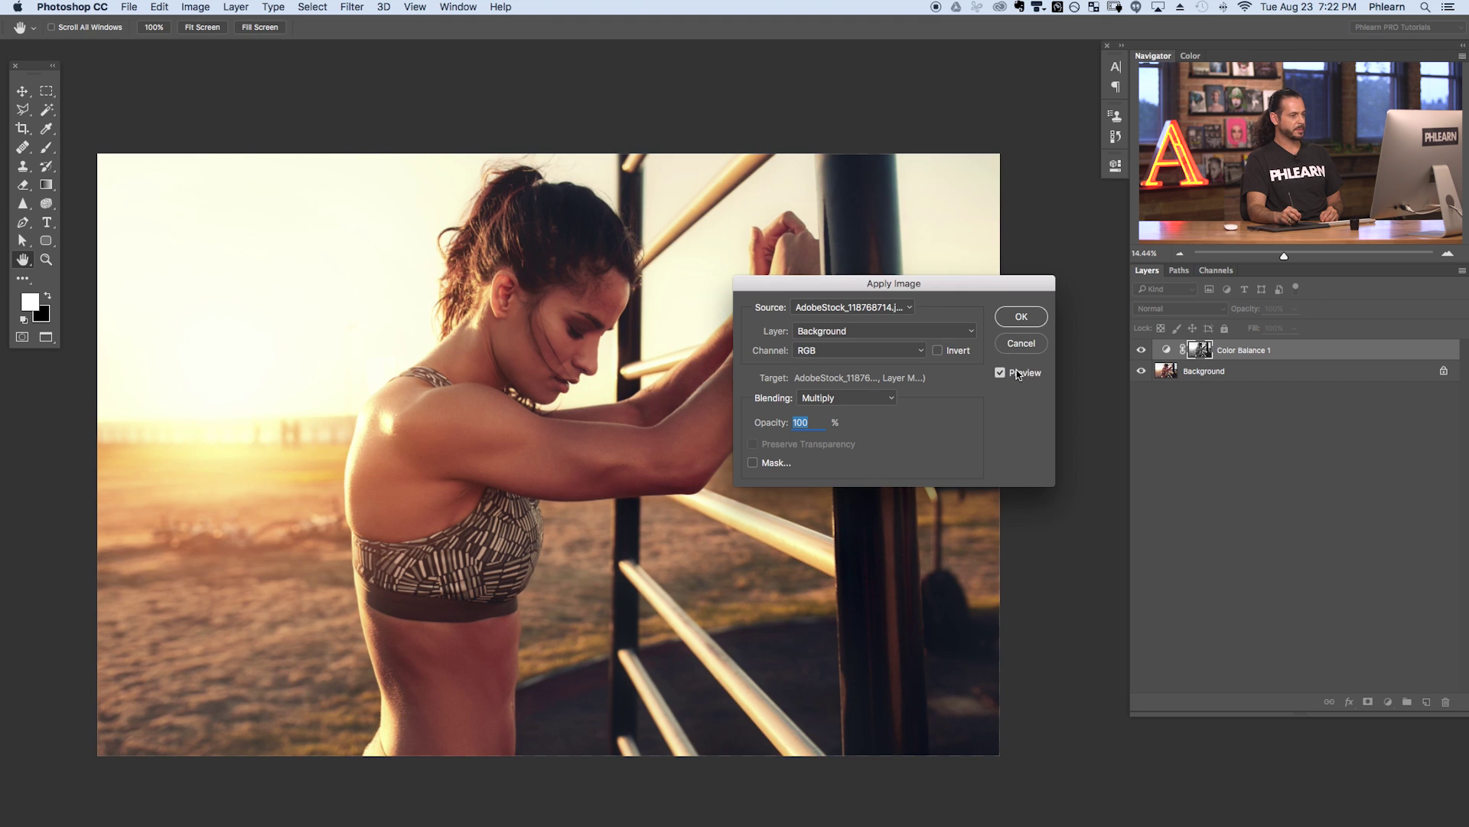
{"action": "left_click", "coordinate": [1021, 317]}
{"action": "key", "text": "b"}
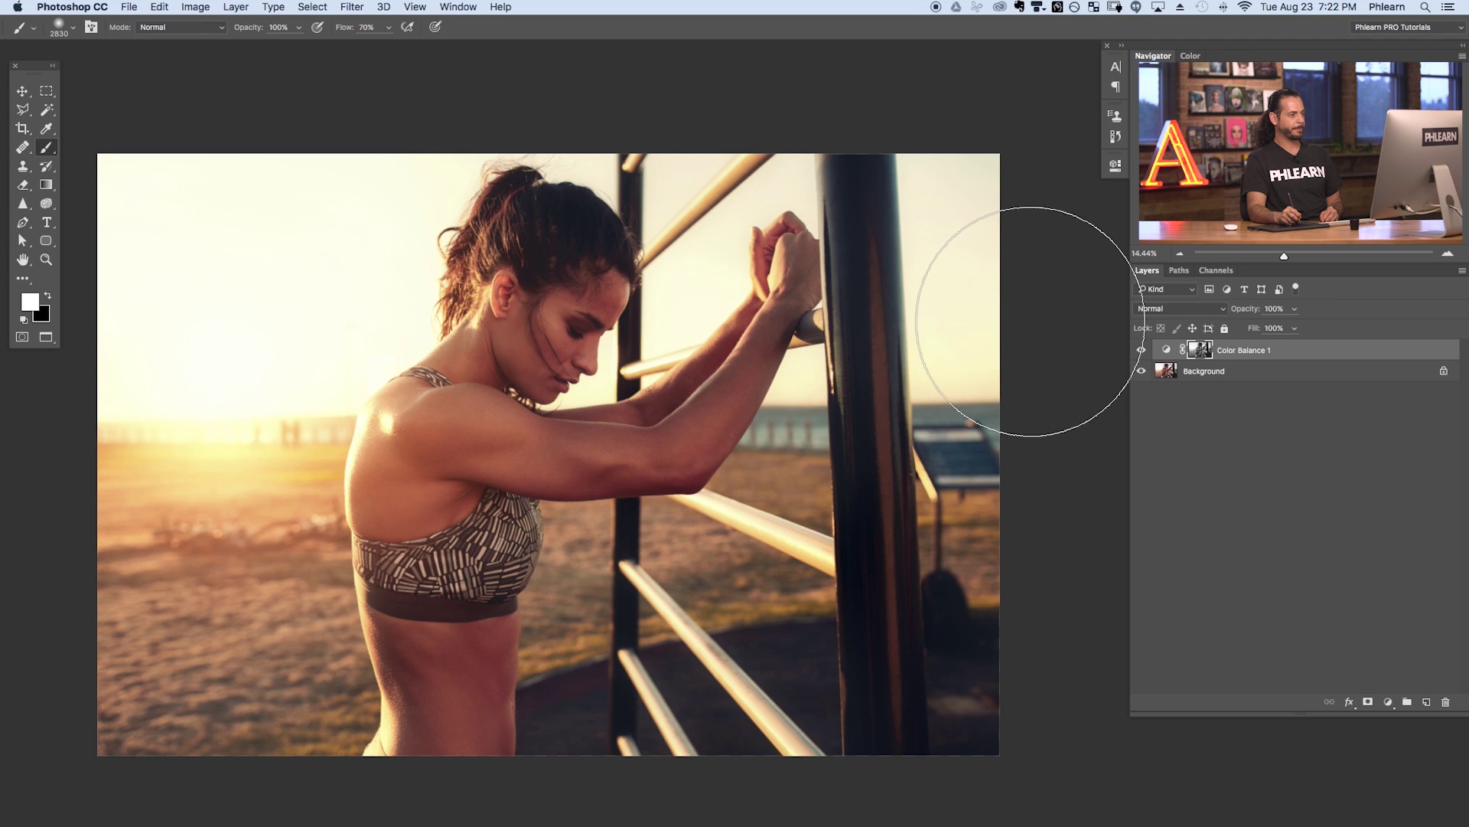
Examine the Color Balance 1 mask on its own, and return to the full-color image
{"action": "left_click", "coordinate": [1200, 349], "text": "alt"}
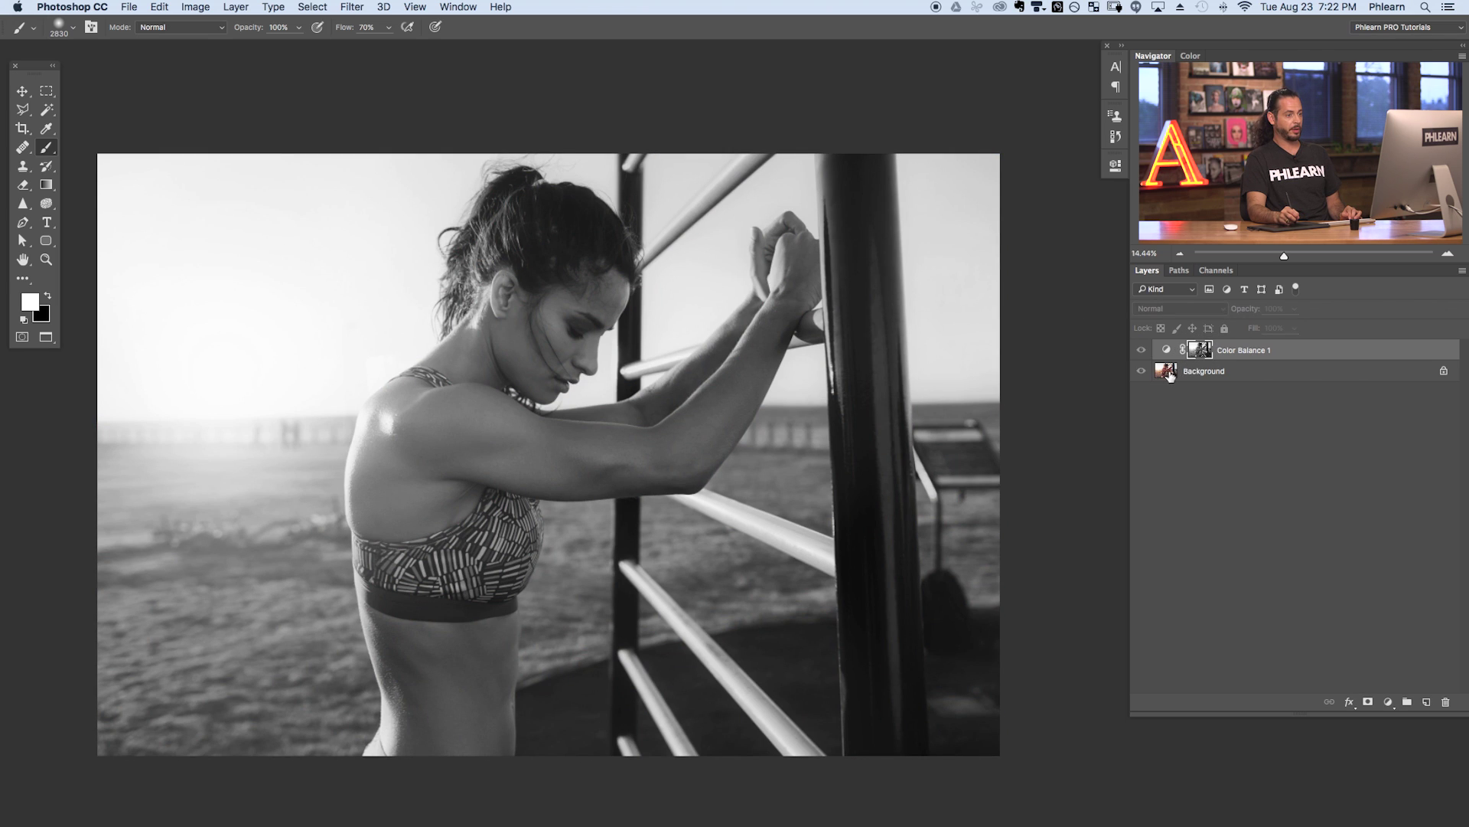
{"action": "left_click", "coordinate": [1201, 357], "text": "alt"}
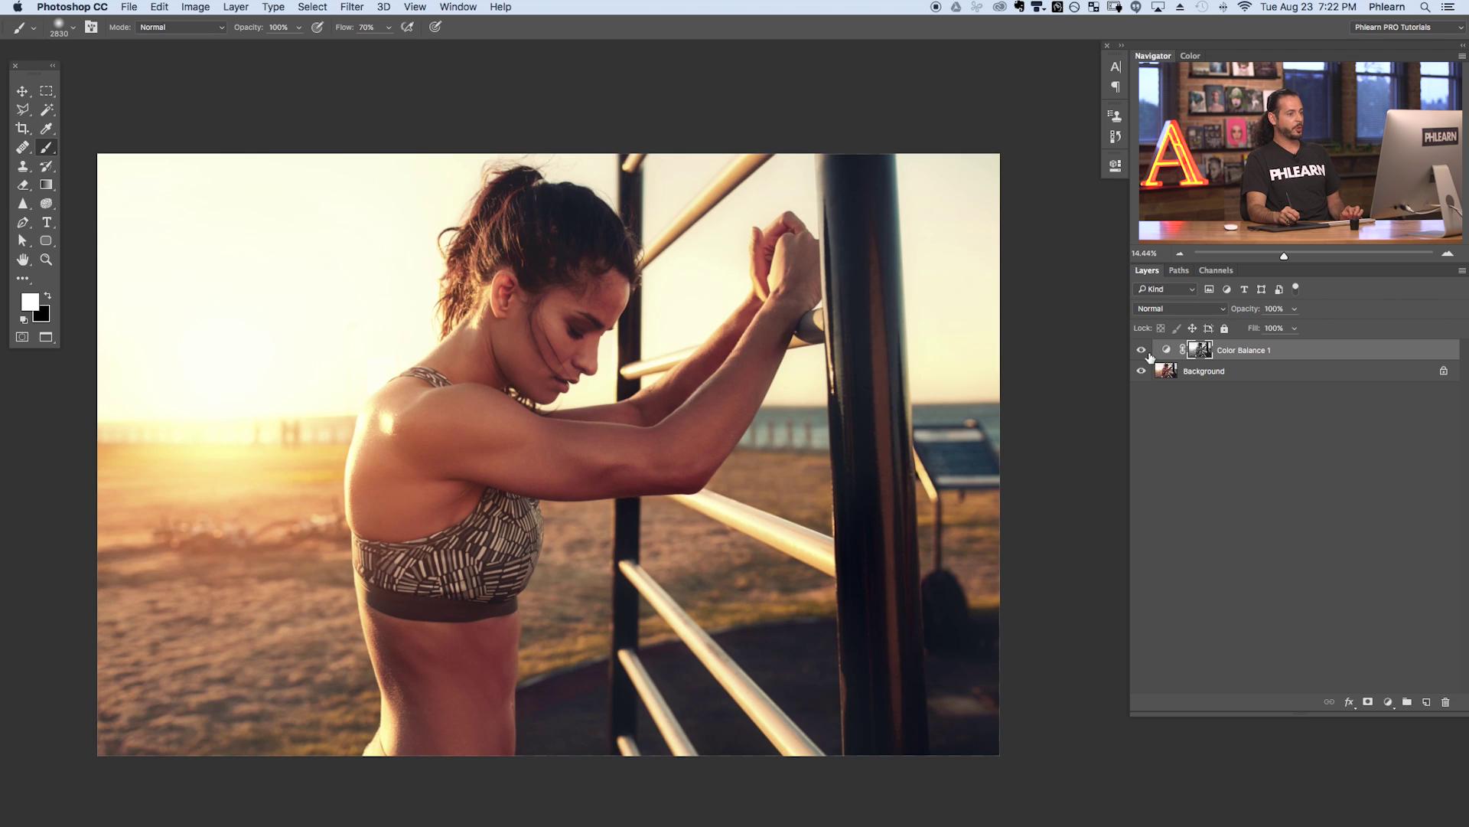
Toggle Color Balance 1 off and on repeatedly to judge the masked warm tint in the photo's highlights and shadows
{"action": "left_click", "coordinate": [1142, 350]}
{"action": "left_click", "coordinate": [1142, 350]}
{"action": "left_click", "coordinate": [1142, 349]}
{"action": "left_click", "coordinate": [1142, 349]}
{"action": "left_click", "coordinate": [1142, 350]}
{"action": "left_click", "coordinate": [1142, 350]}
{"action": "left_click", "coordinate": [1143, 350]}
{"action": "left_click", "coordinate": [1142, 349]}
{"action": "left_click", "coordinate": [1143, 350]}
{"action": "left_click", "coordinate": [1142, 350]}
{"action": "left_click", "coordinate": [1143, 350]}
{"action": "left_click", "coordinate": [1142, 350]}
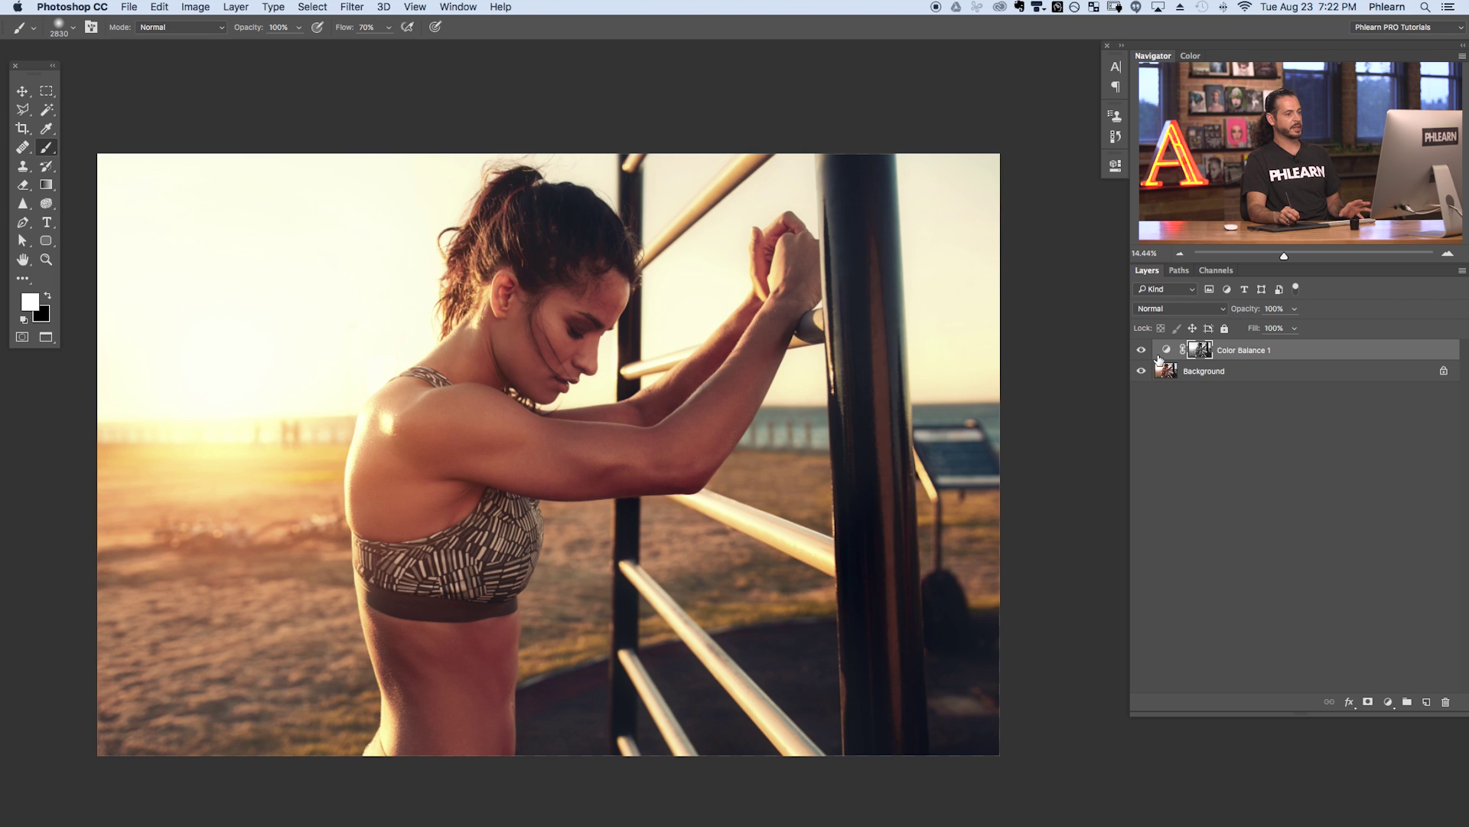
{"action": "left_click", "coordinate": [1143, 351]}
{"action": "left_click", "coordinate": [1143, 350]}
{"action": "left_click", "coordinate": [1143, 349]}
{"action": "left_click", "coordinate": [1143, 350]}
{"action": "left_click", "coordinate": [1142, 350]}
{"action": "left_click", "coordinate": [1142, 350]}
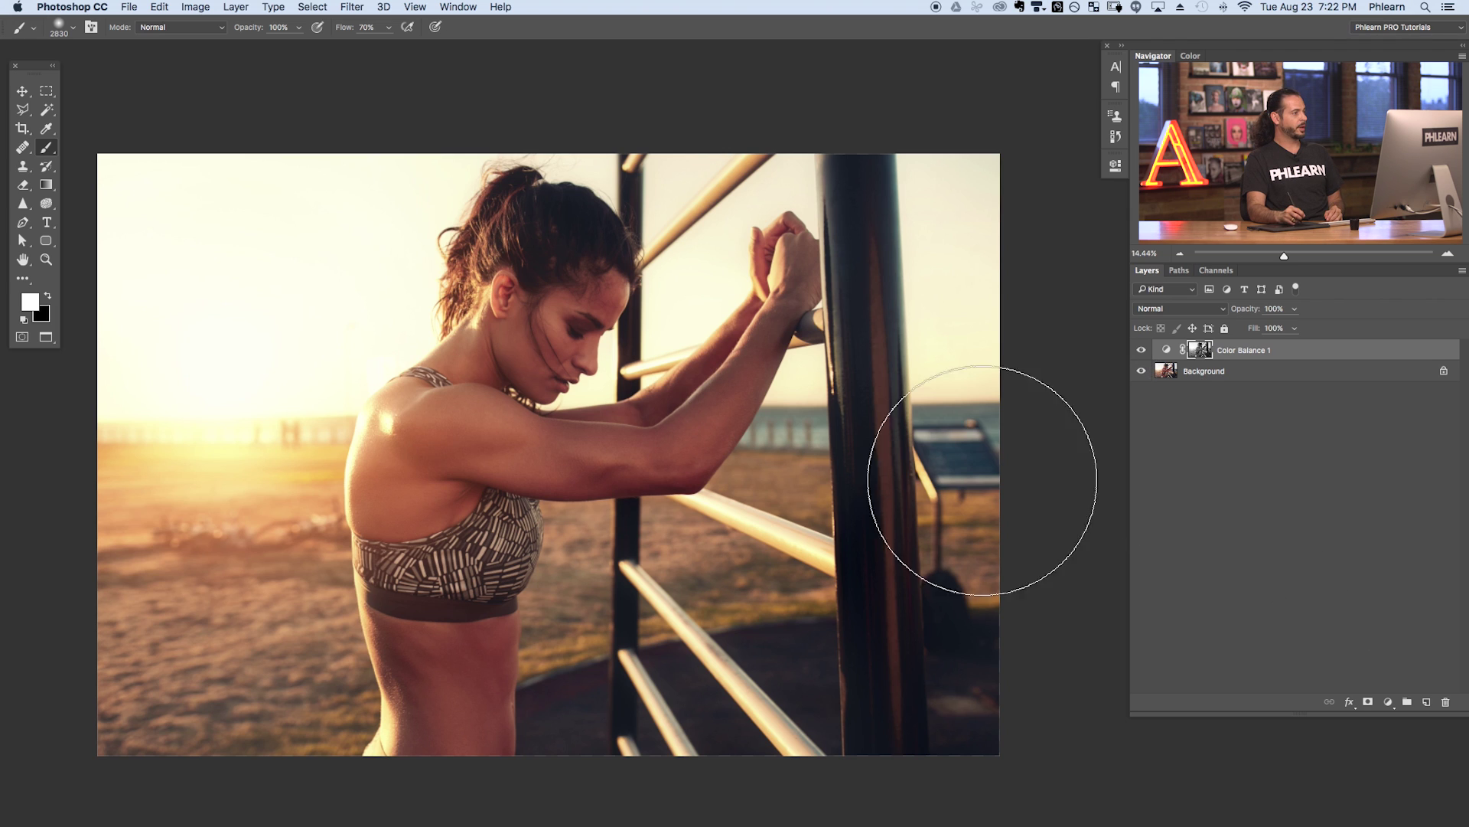
Add a second Color Balance adjustment layer above Color Balance 1, keeping the default name, Normal mode and 100% opacity
{"action": "left_click", "coordinate": [233, 8]}
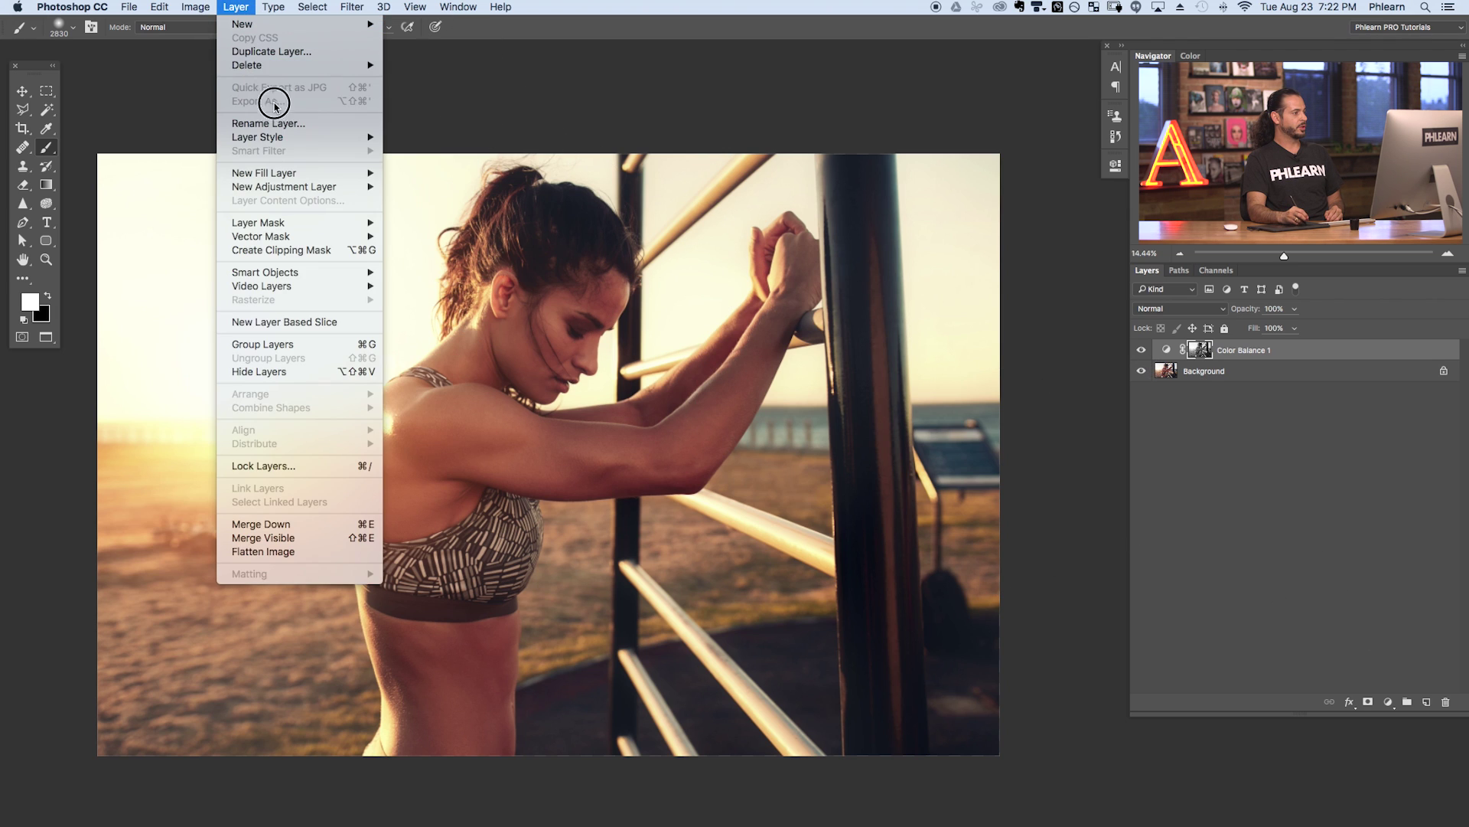
{"action": "mouse_move", "coordinate": [310, 196]}
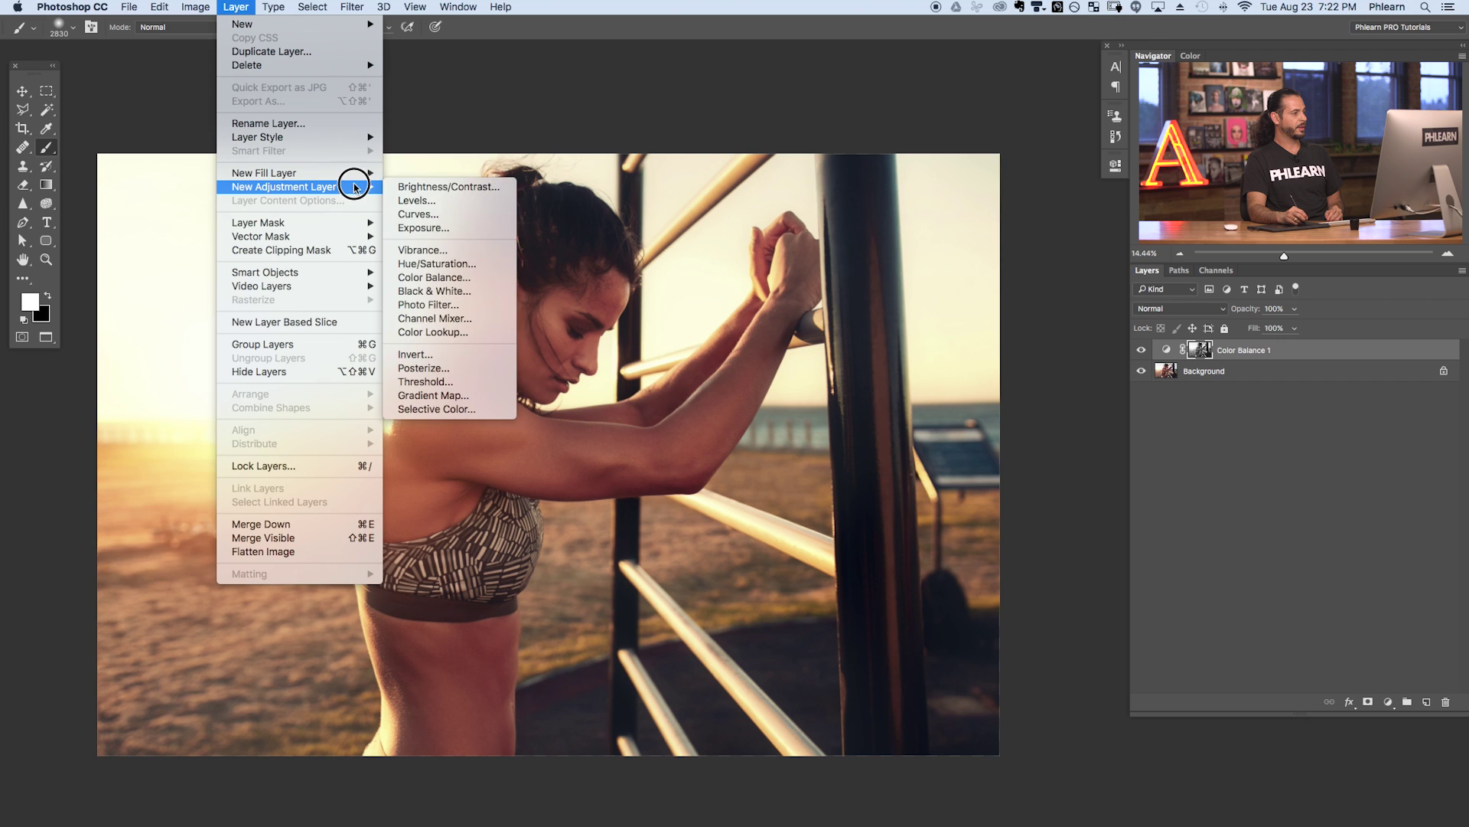
{"action": "left_click", "coordinate": [452, 282]}
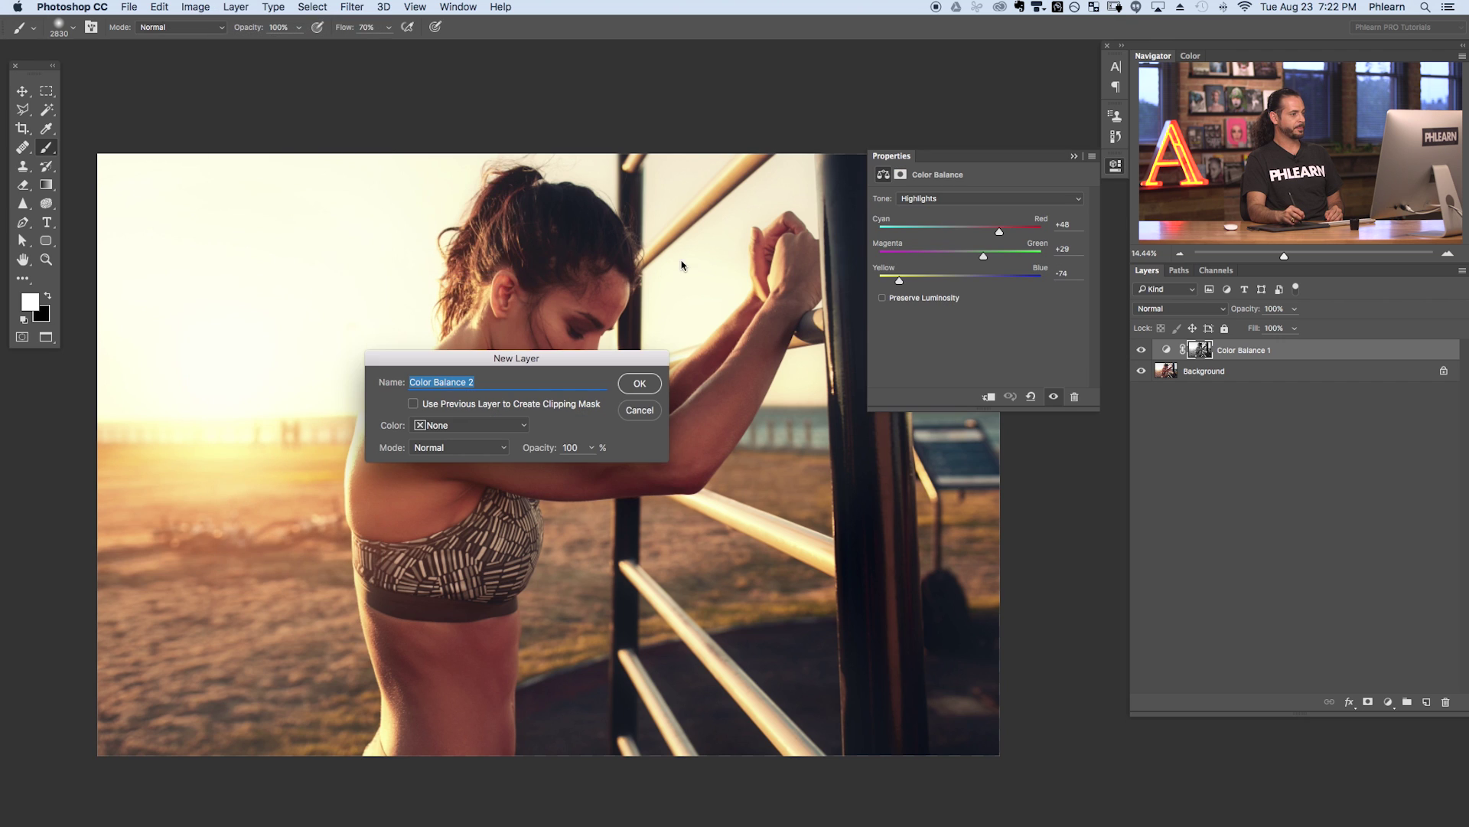
{"action": "left_click", "coordinate": [643, 383]}
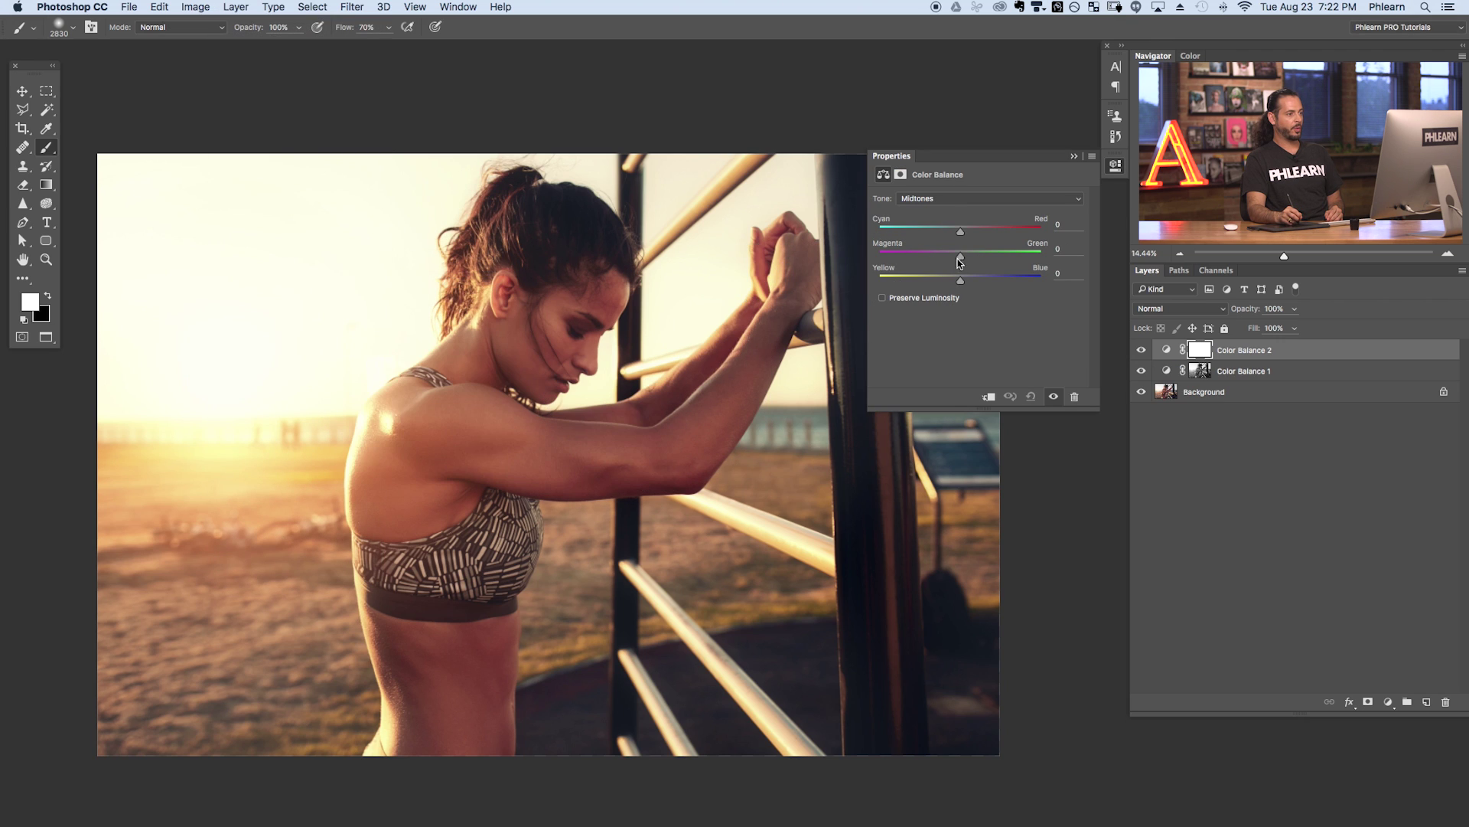
In the new adjustment's Midtones, set Yellow-Blue to +51 and Cyan-Red to -35 to cool the photo
{"action": "left_click", "coordinate": [951, 201]}
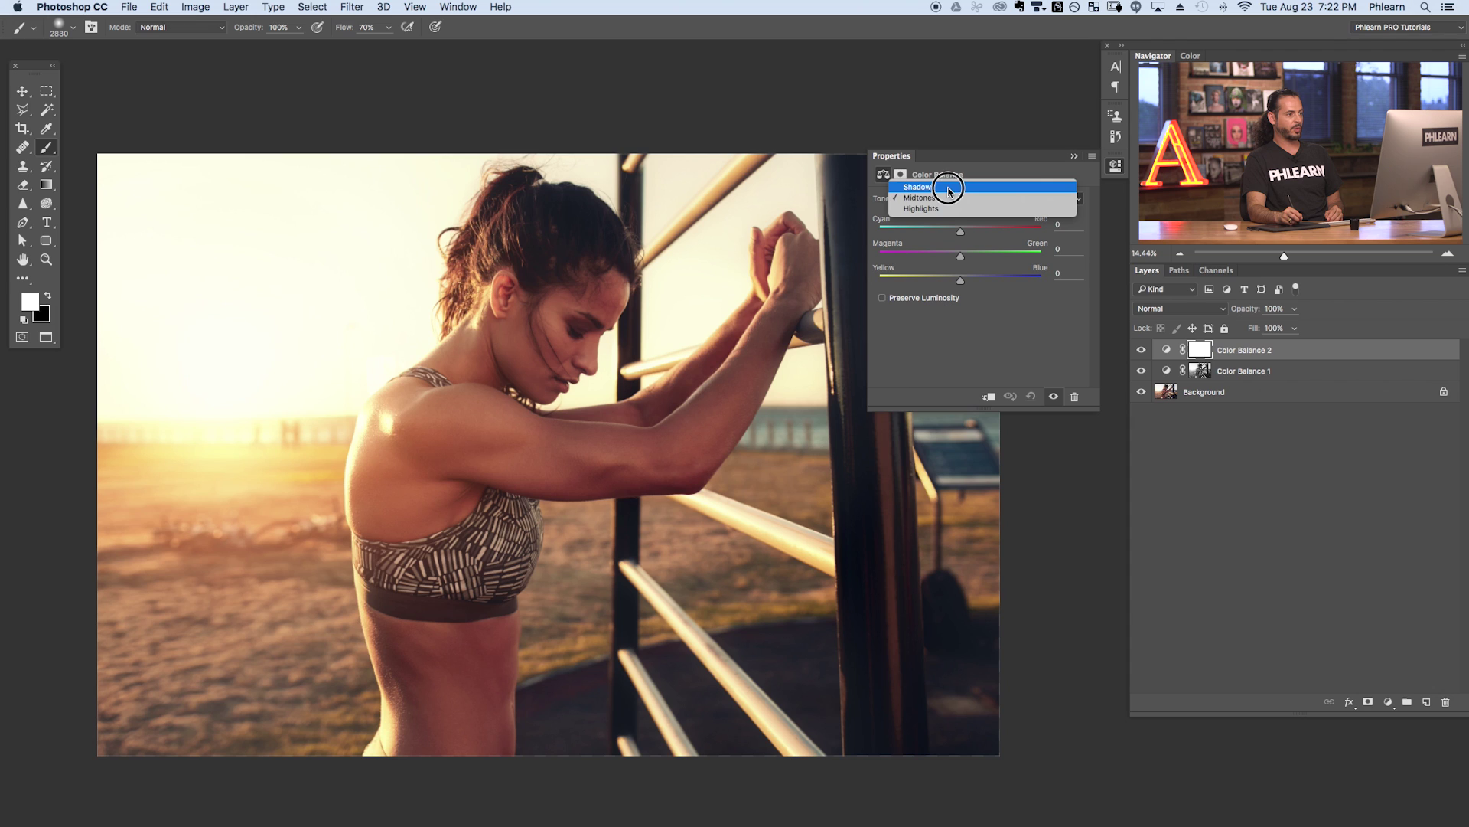
{"action": "left_click", "coordinate": [949, 198]}
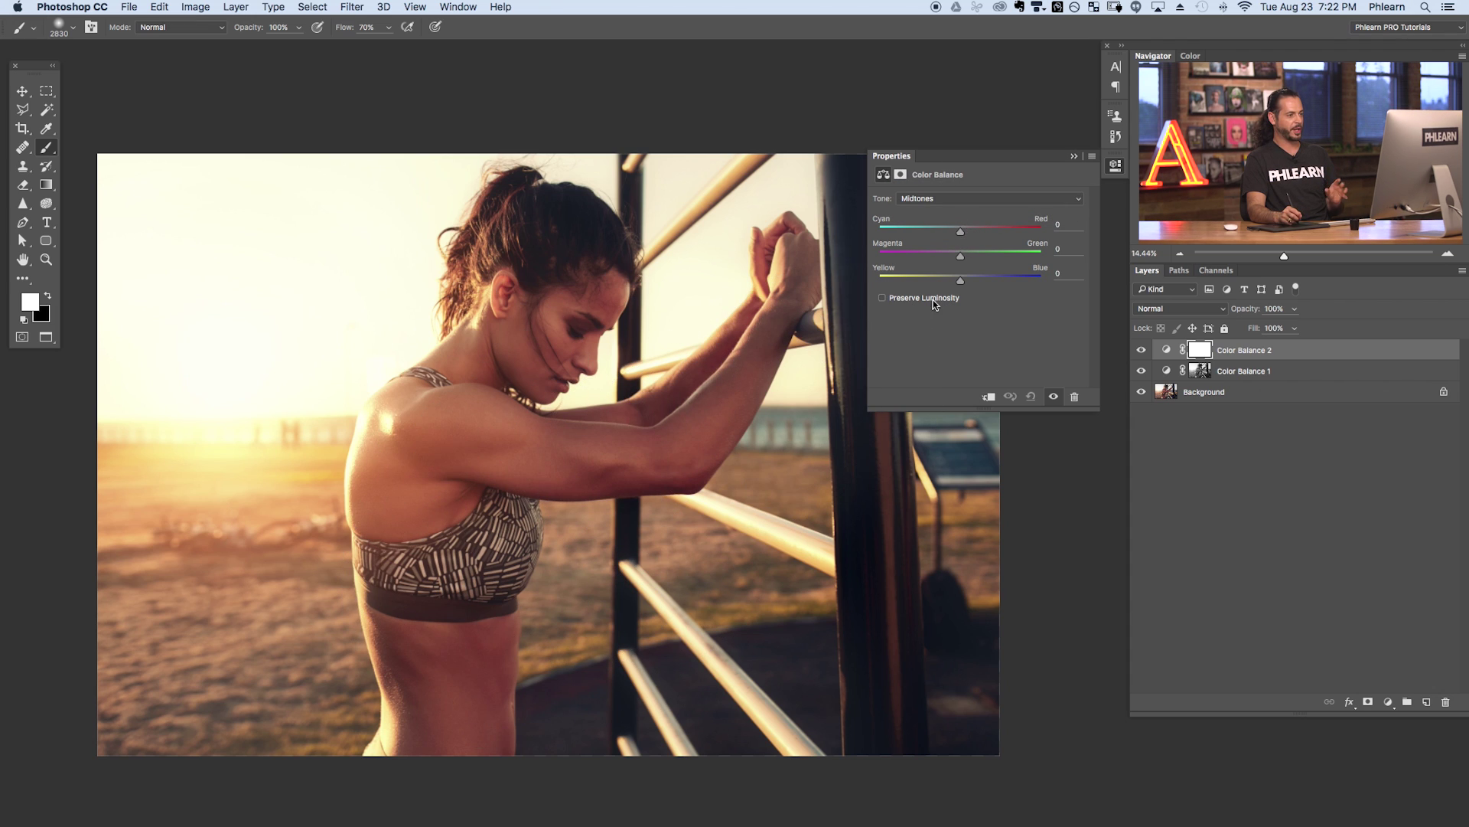
{"action": "left_click_drag", "start_coordinate": [961, 280], "coordinate": [1002, 280]}
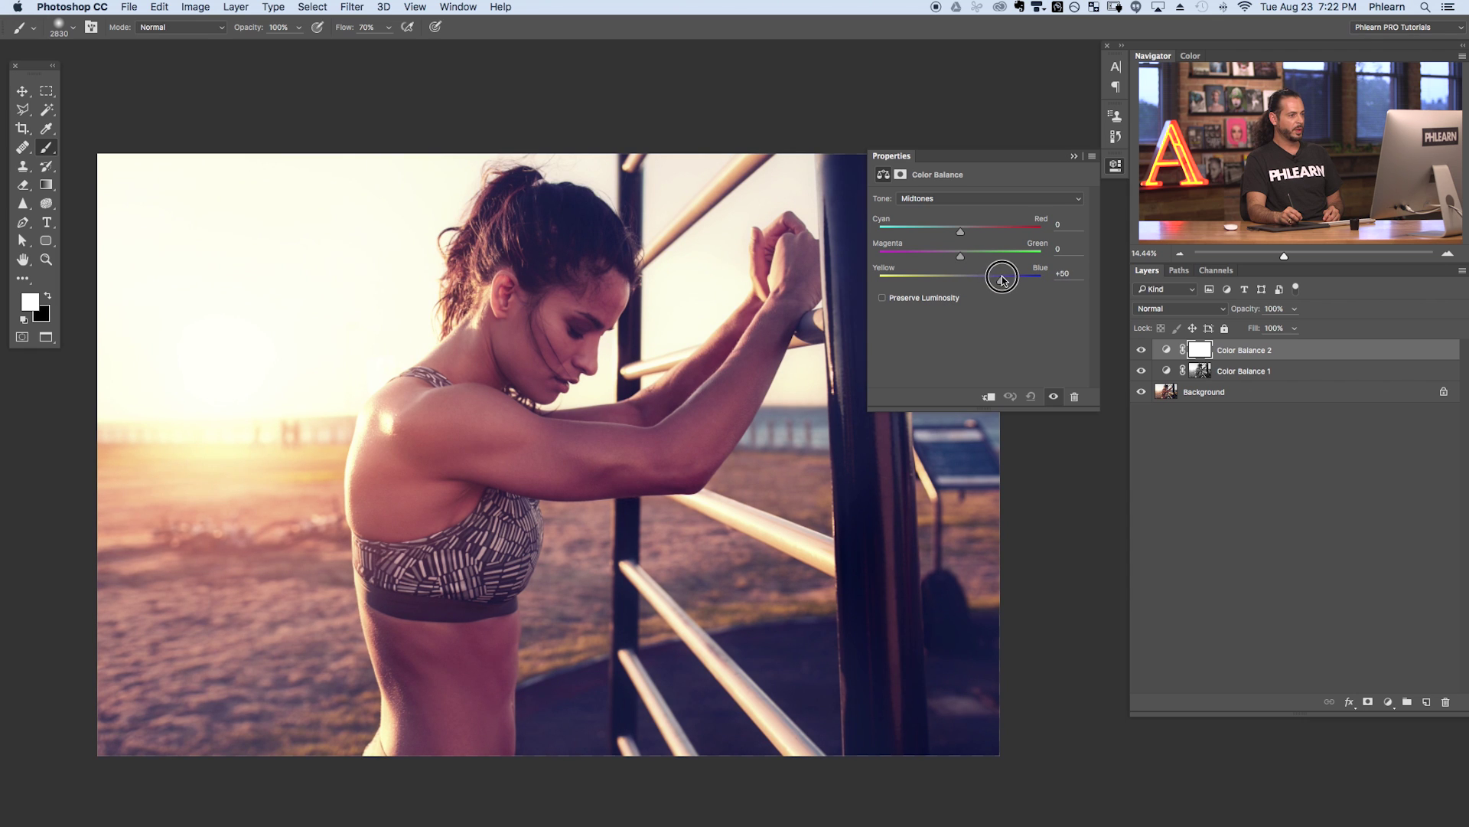
{"action": "left_click_drag", "start_coordinate": [958, 237], "coordinate": [932, 232]}
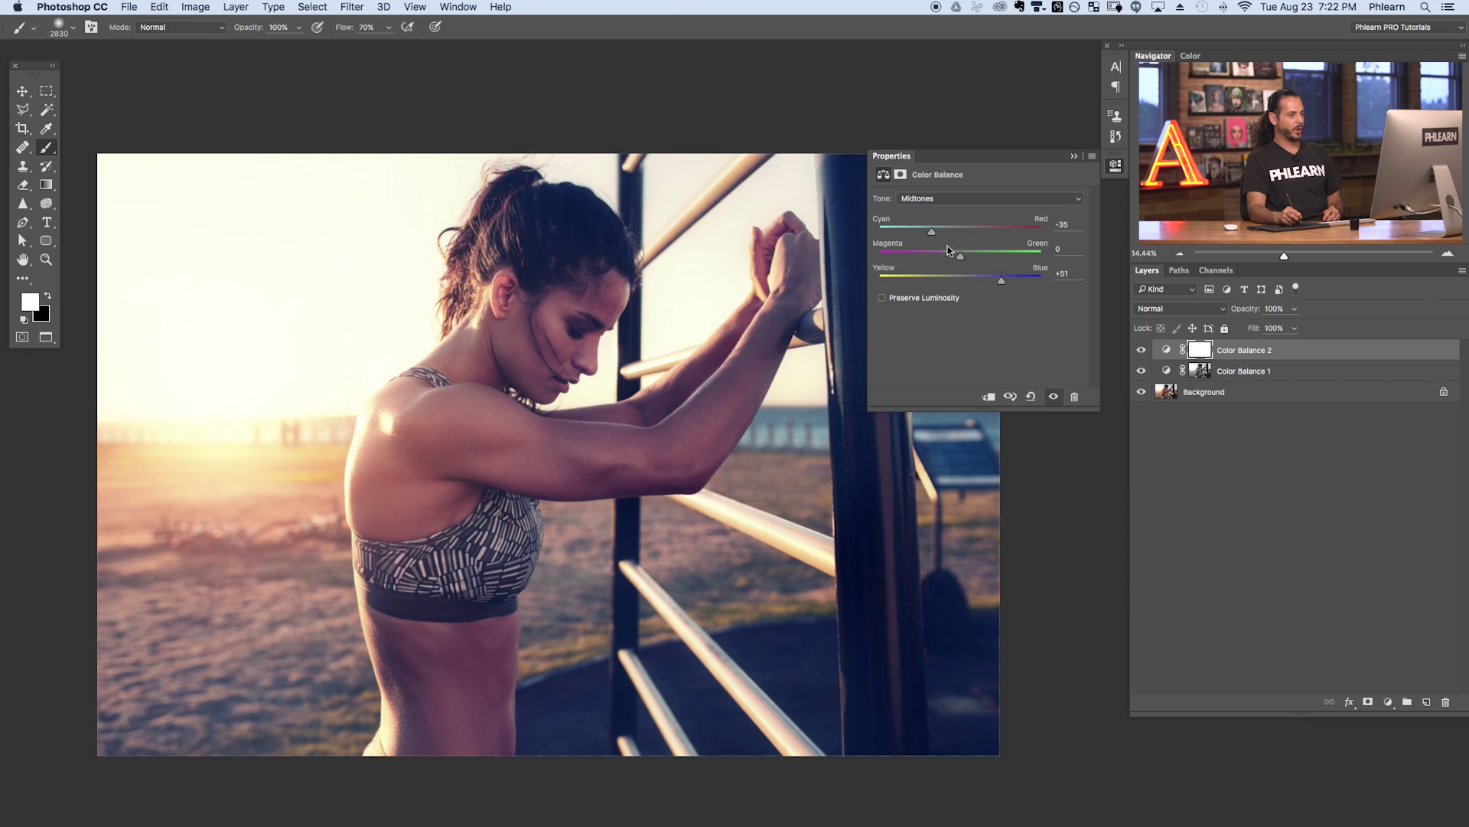
Toggle Color Balance 2's visibility to compare the photo with and without the unmasked cool tint
{"action": "left_click", "coordinate": [1142, 351]}
{"action": "left_click", "coordinate": [1141, 351]}
{"action": "left_click", "coordinate": [1142, 350]}
{"action": "left_click", "coordinate": [1141, 351]}
{"action": "left_click", "coordinate": [1140, 352]}
{"action": "left_click", "coordinate": [1140, 354]}
{"action": "left_click", "coordinate": [1140, 355]}
{"action": "left_click", "coordinate": [1141, 355]}
{"action": "left_click", "coordinate": [1140, 355]}
{"action": "left_click", "coordinate": [1140, 355]}
{"action": "left_click", "coordinate": [1141, 355]}
{"action": "left_click", "coordinate": [1140, 355]}
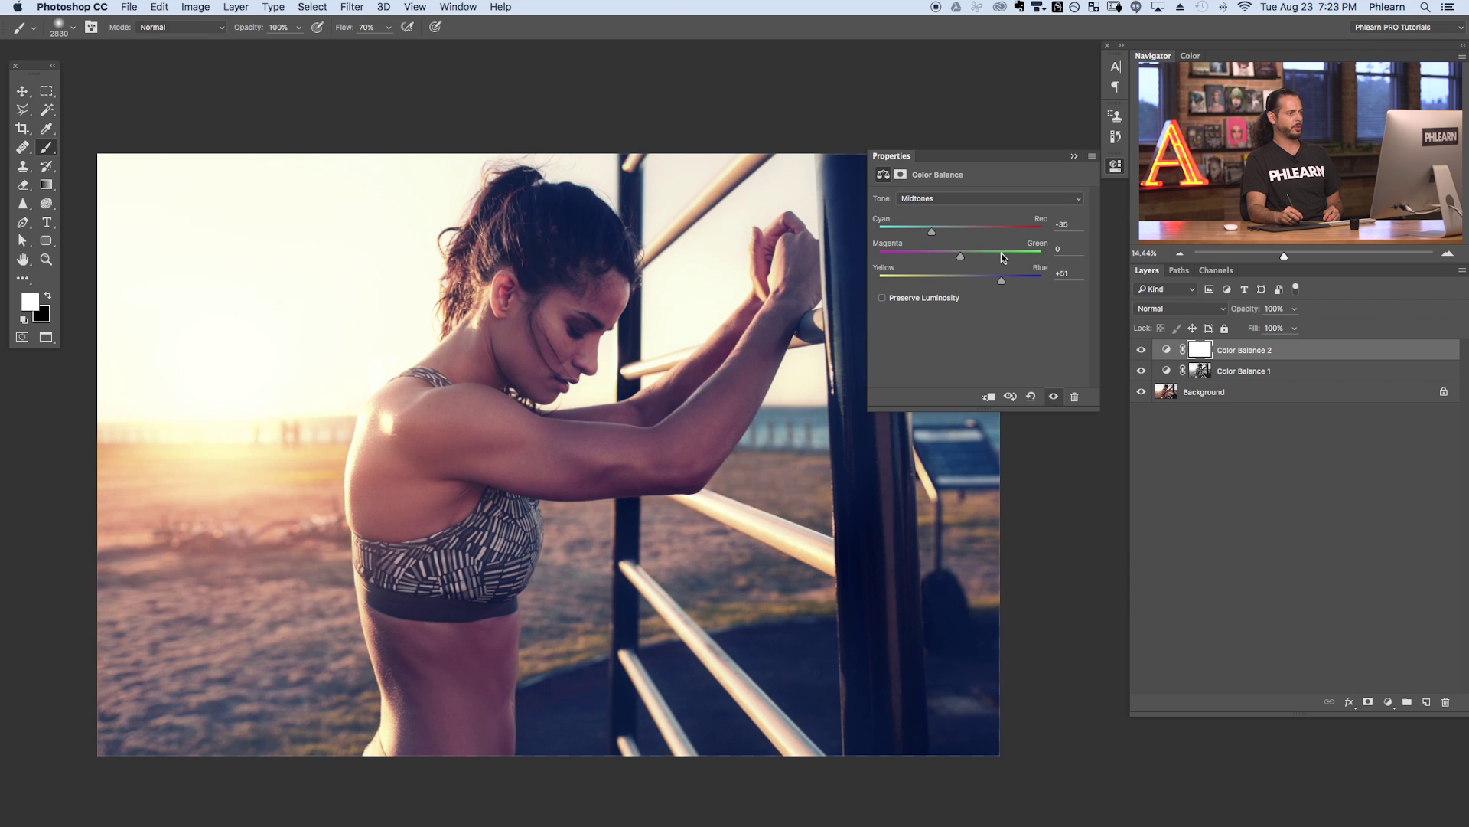
{"action": "left_click", "coordinate": [1141, 355]}
{"action": "left_click", "coordinate": [1141, 355]}
{"action": "left_click", "coordinate": [1142, 355]}
Compare Color Balance 1 off and on by itself, and show Color Balance 2 again
{"action": "left_click", "coordinate": [1140, 371]}
{"action": "left_click", "coordinate": [1141, 371]}
{"action": "left_click", "coordinate": [1140, 371]}
{"action": "left_click", "coordinate": [1142, 372]}
{"action": "left_click", "coordinate": [1142, 371]}
{"action": "left_click", "coordinate": [1141, 371]}
{"action": "left_click", "coordinate": [1141, 372]}
{"action": "left_click", "coordinate": [1141, 371]}
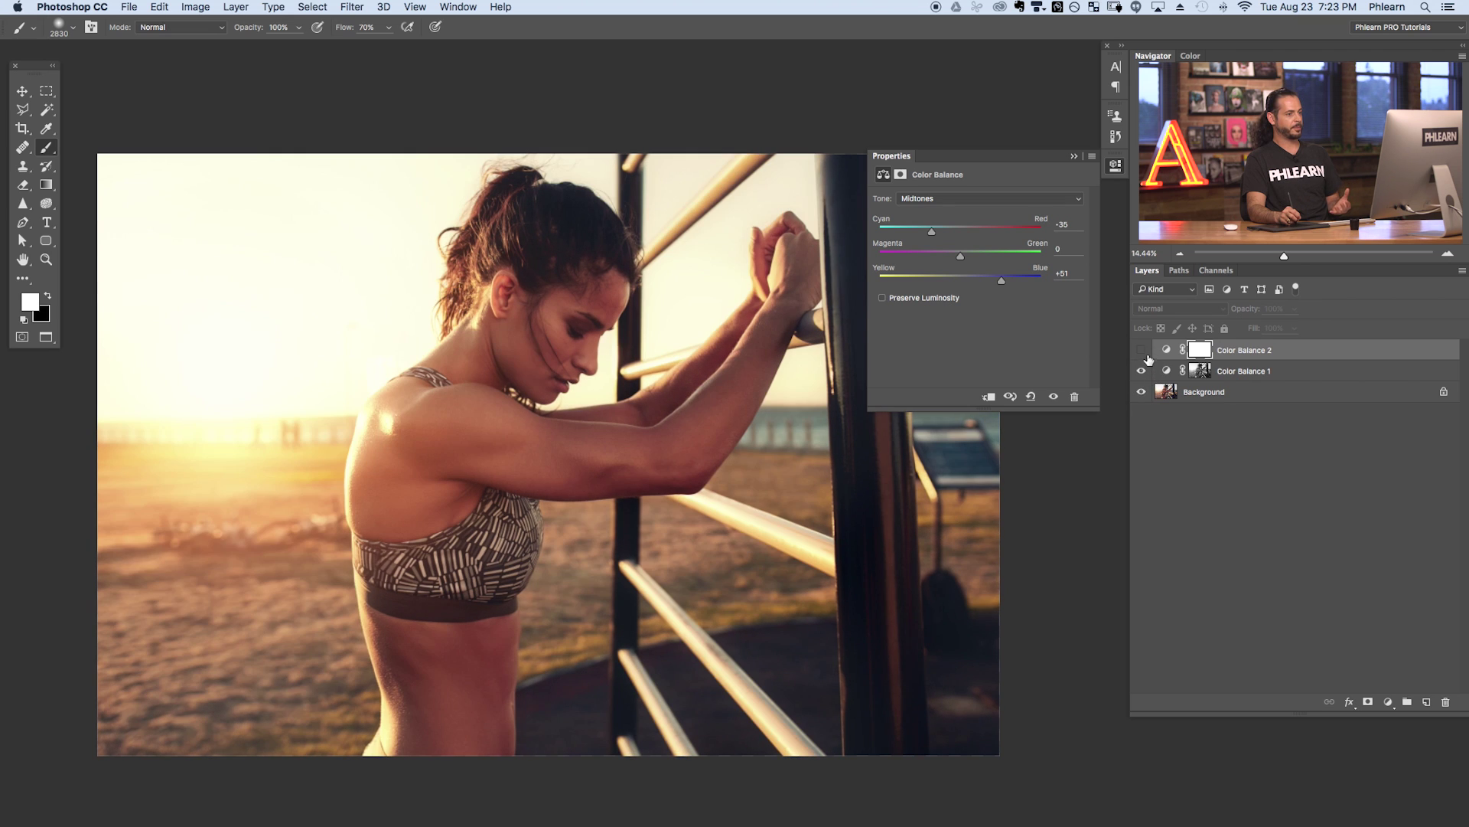
{"action": "left_click", "coordinate": [1141, 351]}
Apply the Background's RGB channel to the Color Balance 2 mask with Invert on, Multiply blending and 100% opacity, comparing Invert off and on
{"action": "left_click", "coordinate": [1200, 350]}
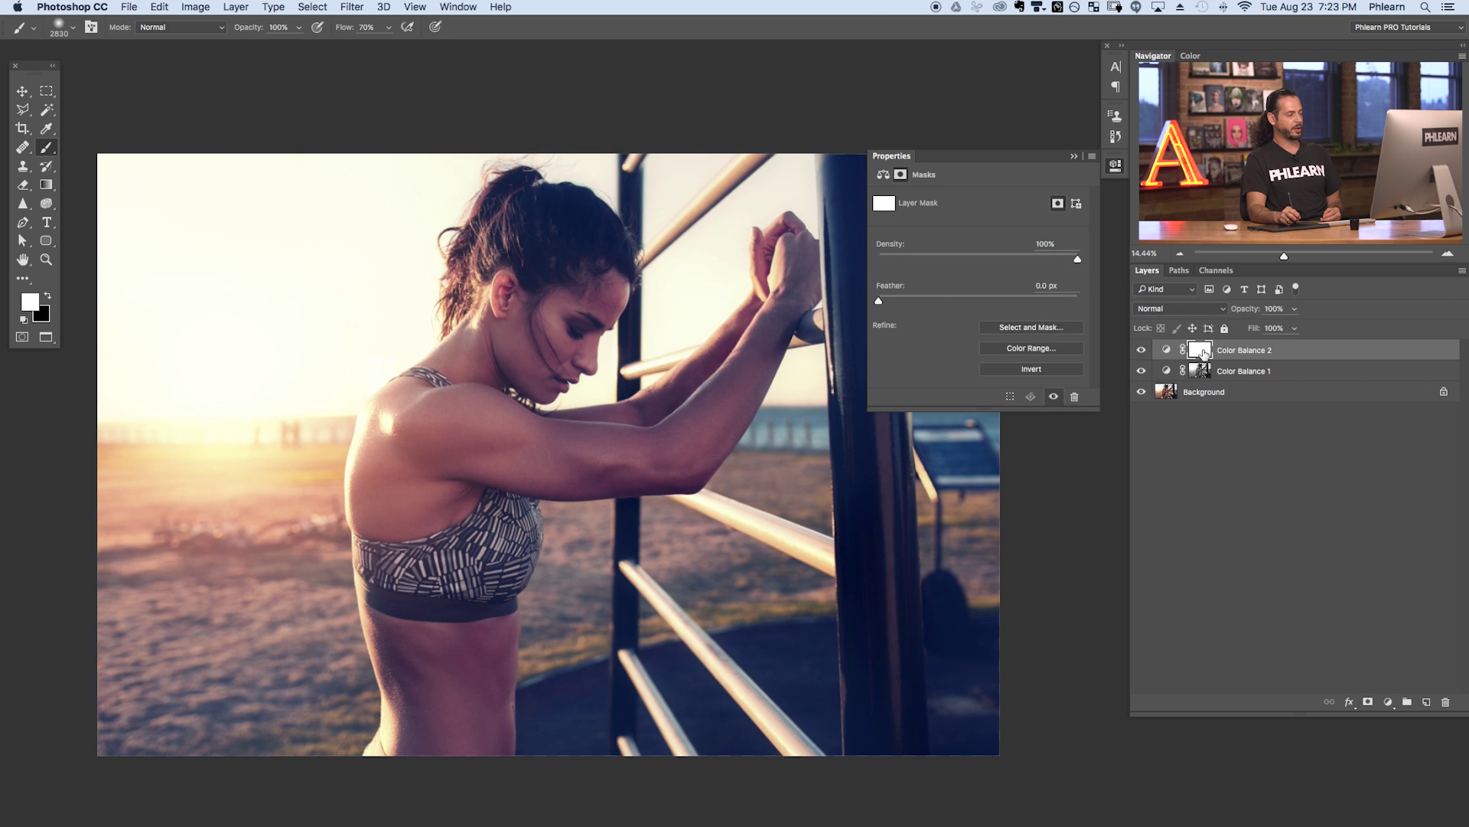
{"action": "left_click", "coordinate": [196, 8]}
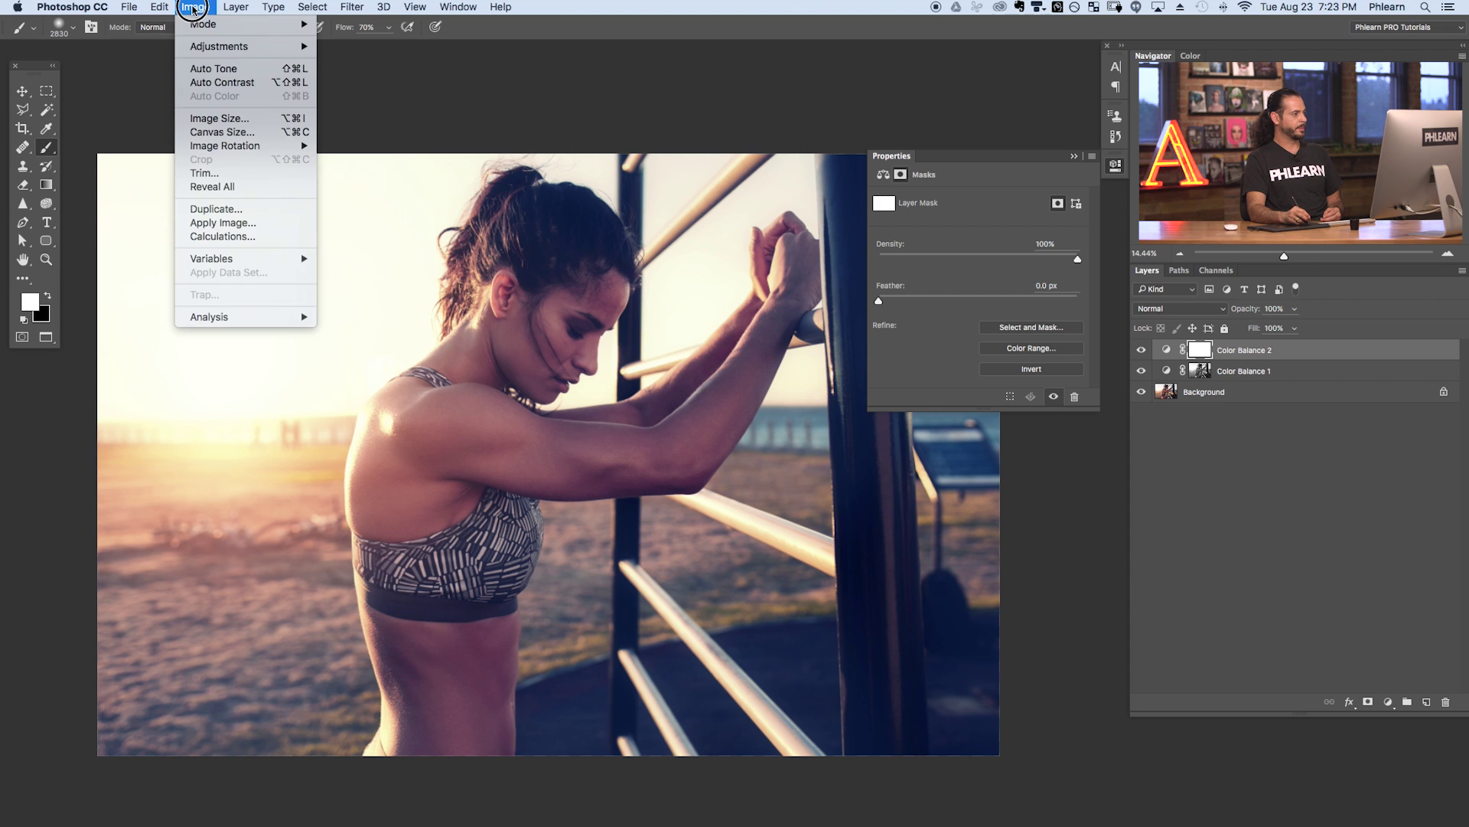
{"action": "left_click", "coordinate": [222, 223]}
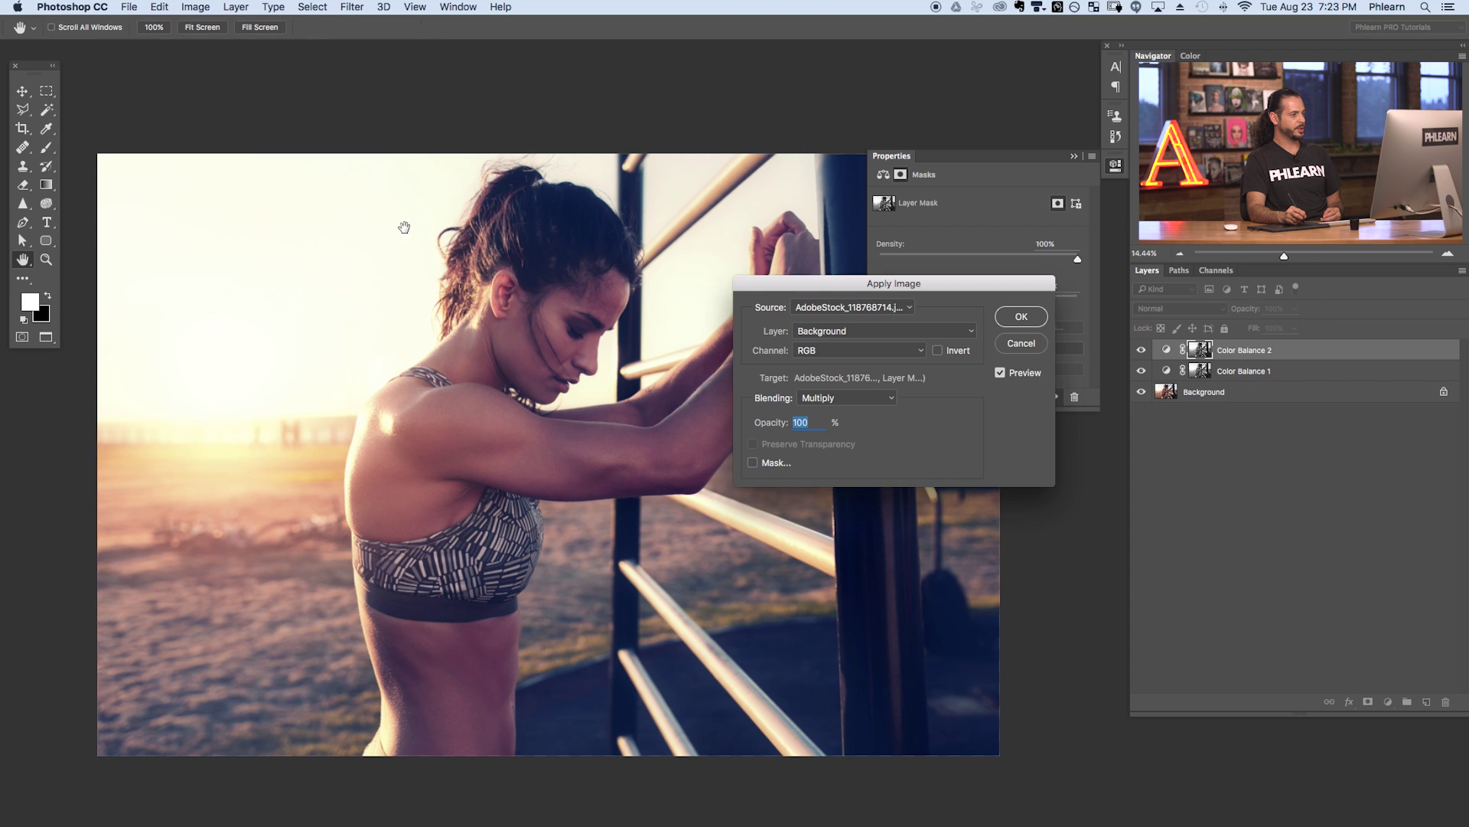
{"action": "left_click_drag", "start_coordinate": [835, 285], "coordinate": [694, 484]}
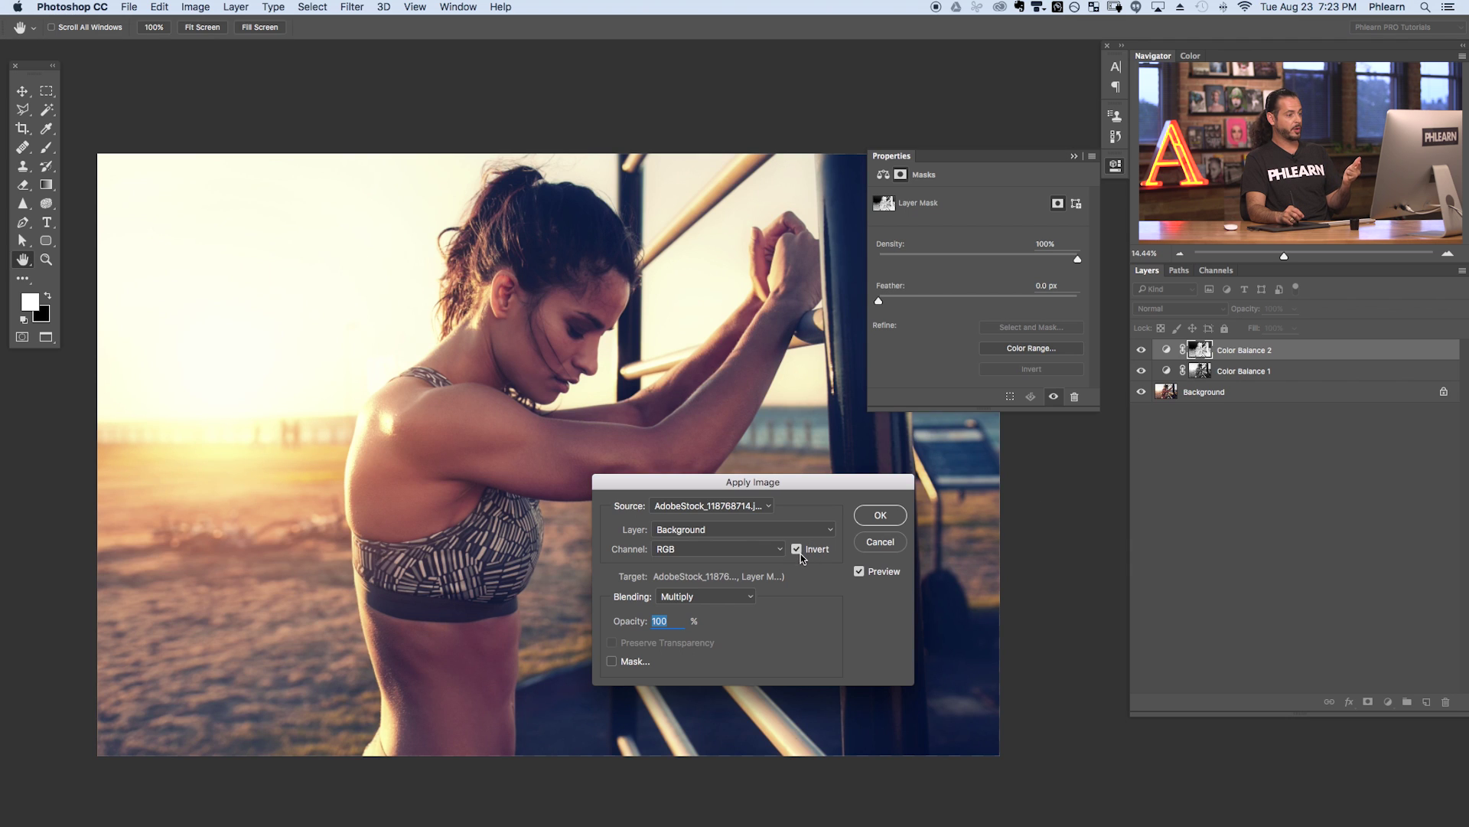
{"action": "left_click", "coordinate": [796, 551]}
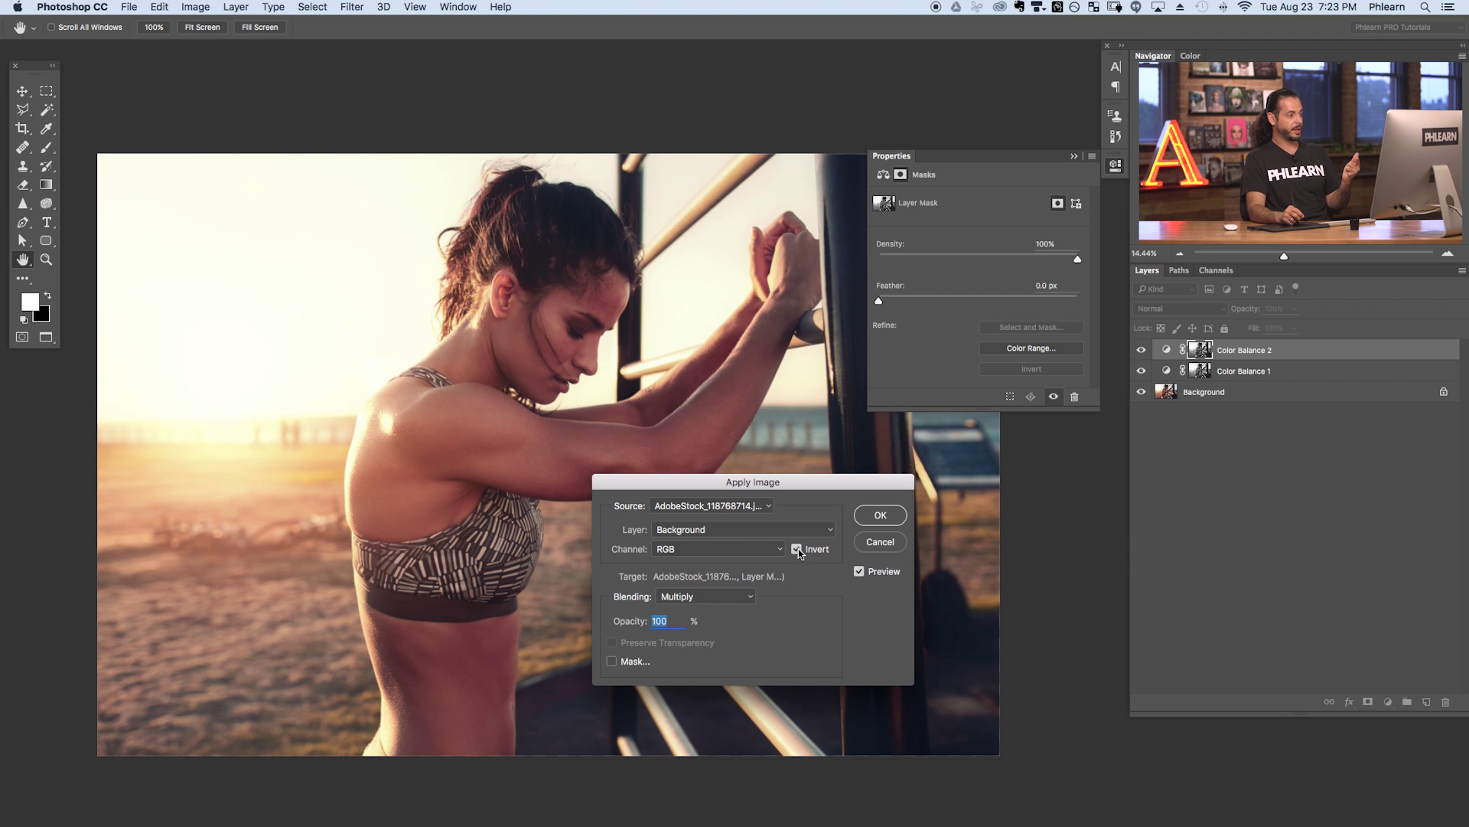
{"action": "left_click", "coordinate": [888, 515]}
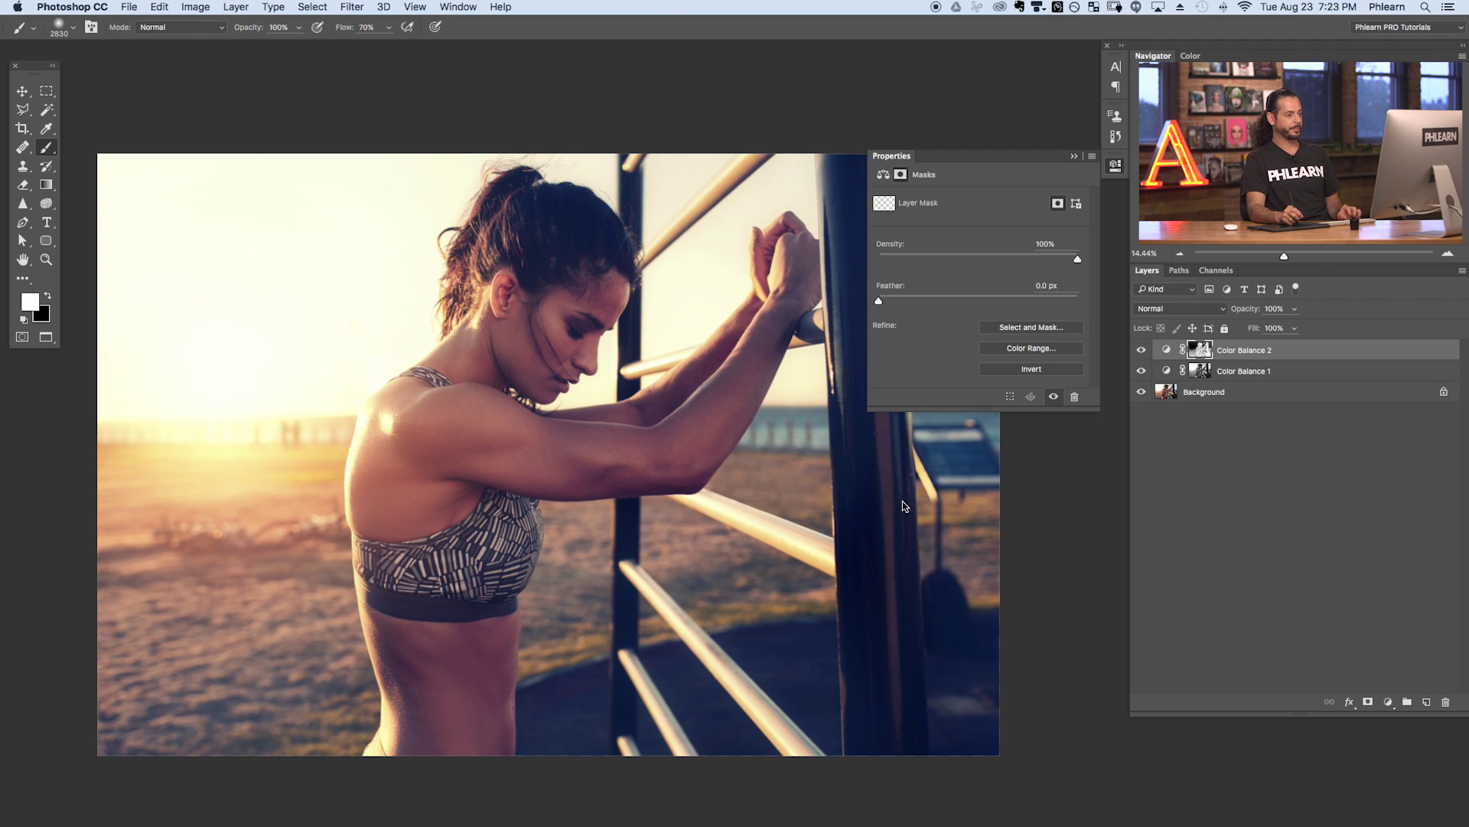
Compare each Color Balance layer off and on, and examine the Color Balance 2 mask on its own
{"action": "left_click", "coordinate": [1145, 352]}
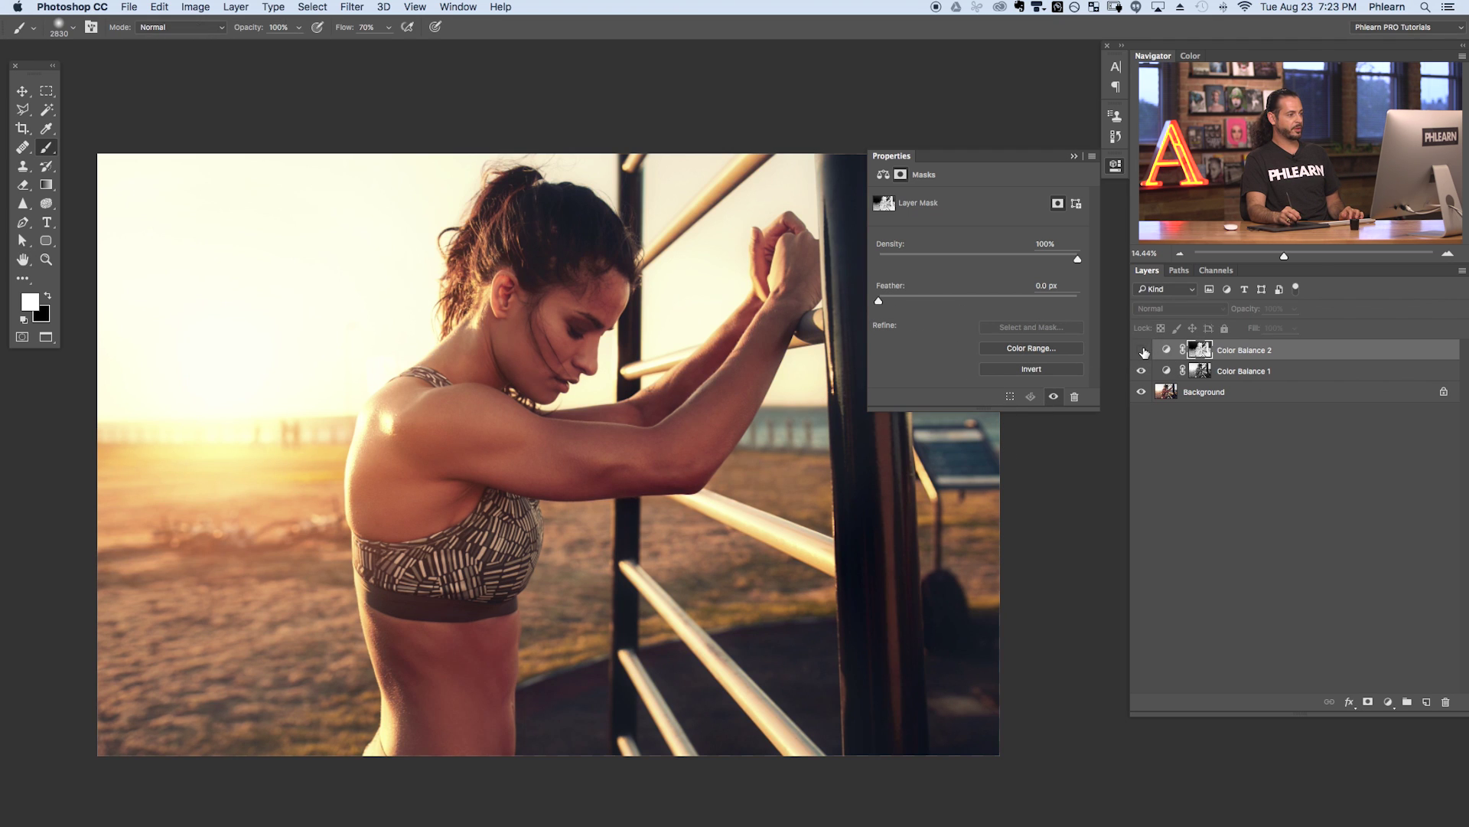
{"action": "left_click", "coordinate": [1141, 352]}
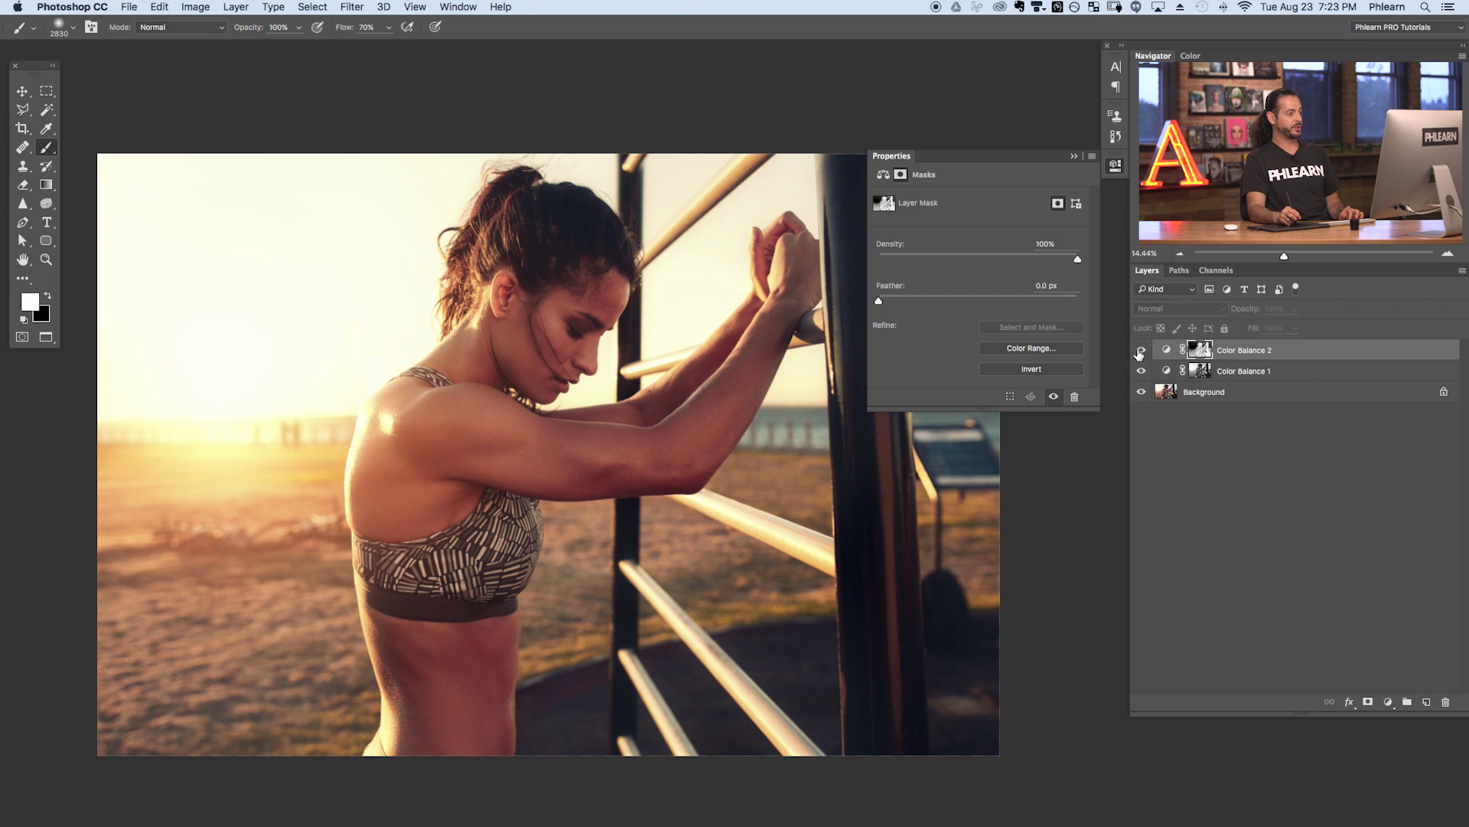
{"action": "left_click", "coordinate": [1140, 351]}
{"action": "left_click", "coordinate": [1141, 372]}
{"action": "left_click", "coordinate": [1141, 372]}
{"action": "left_click", "coordinate": [1142, 372]}
{"action": "left_click", "coordinate": [1143, 372]}
{"action": "left_click", "coordinate": [1142, 372]}
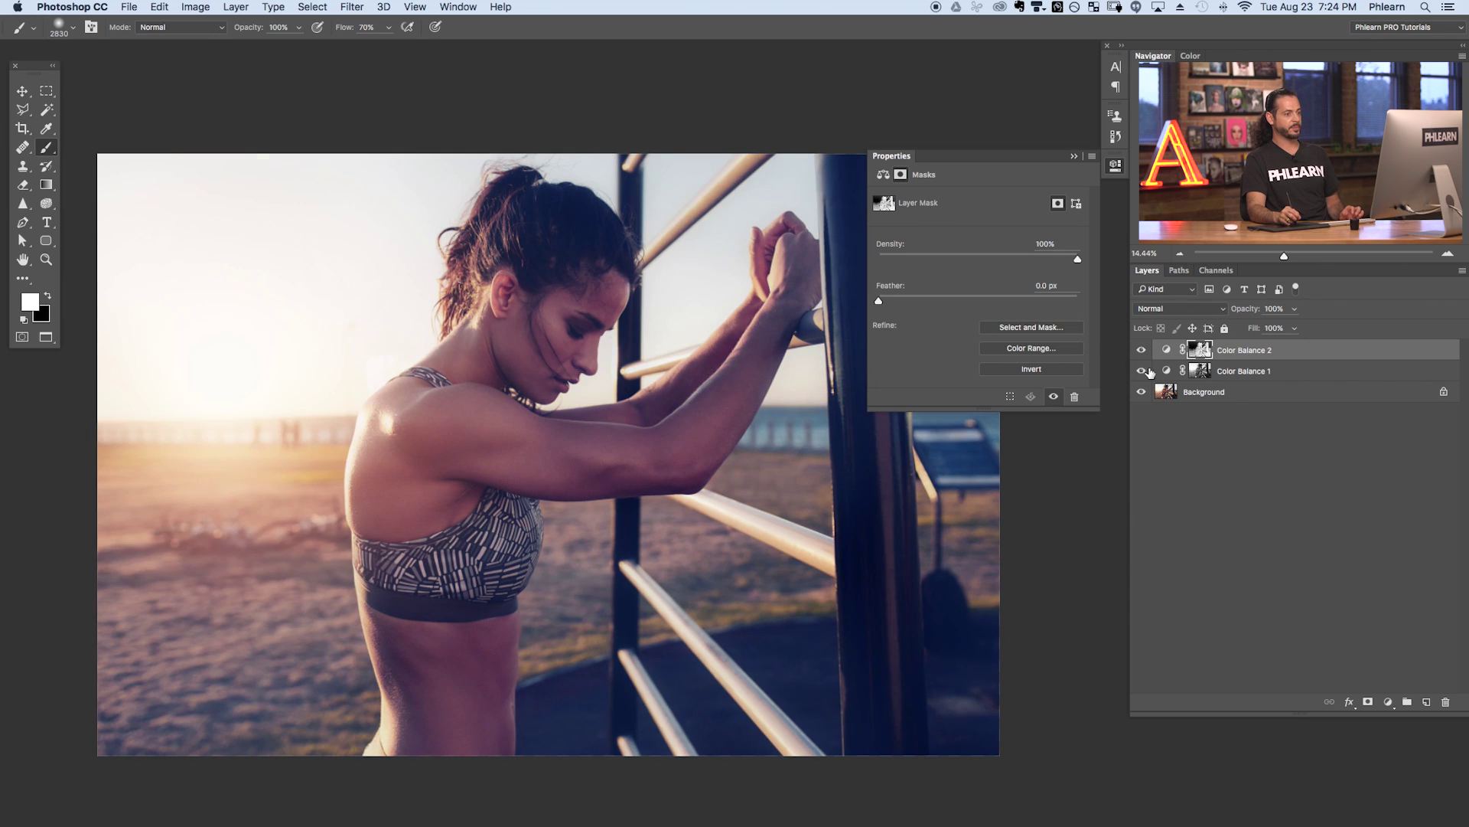
{"action": "left_click", "coordinate": [1143, 372]}
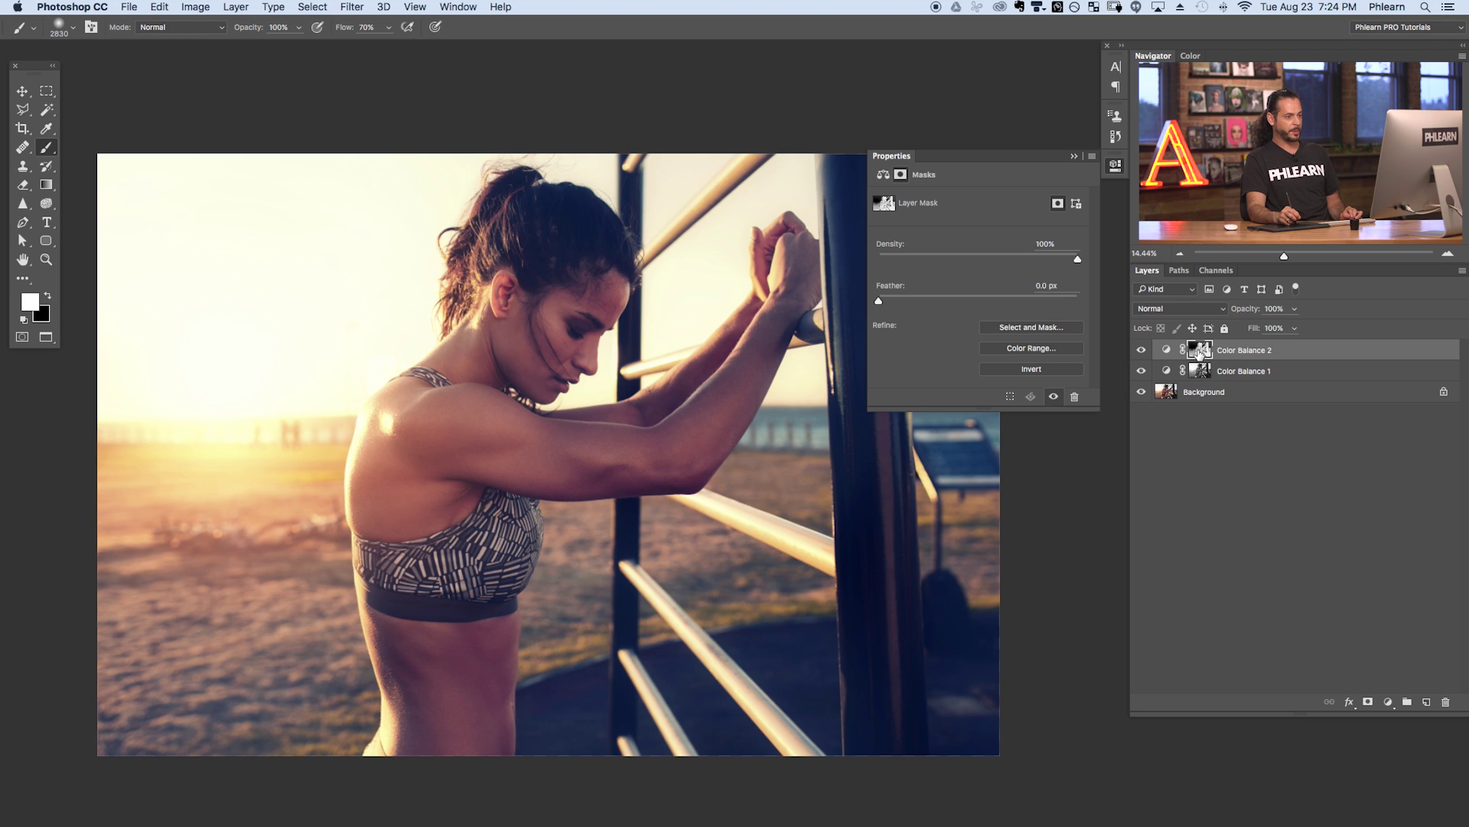
{"action": "left_click", "coordinate": [1199, 350], "text": "alt"}
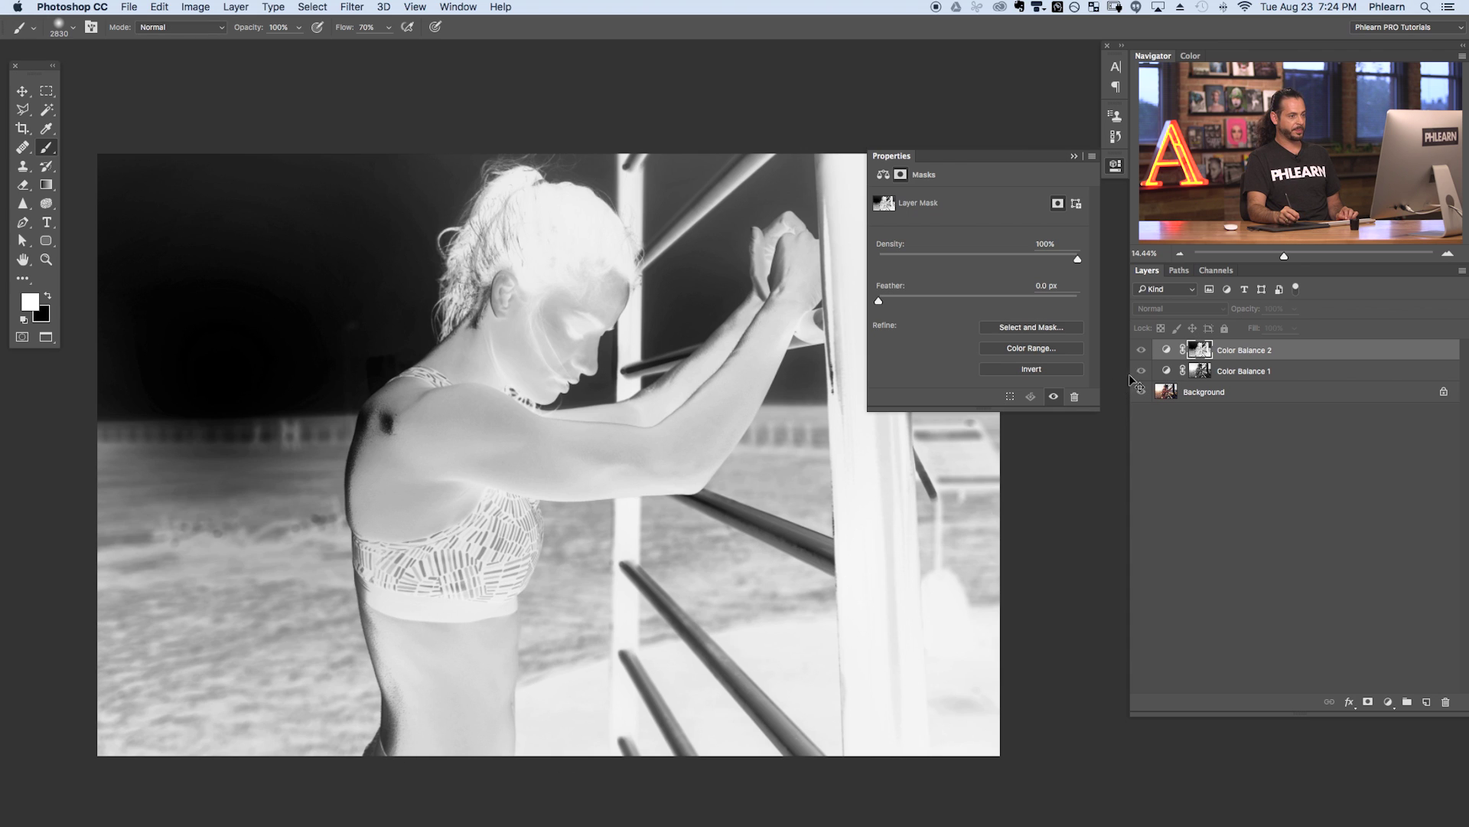
{"action": "left_click", "coordinate": [1197, 351], "text": "alt"}
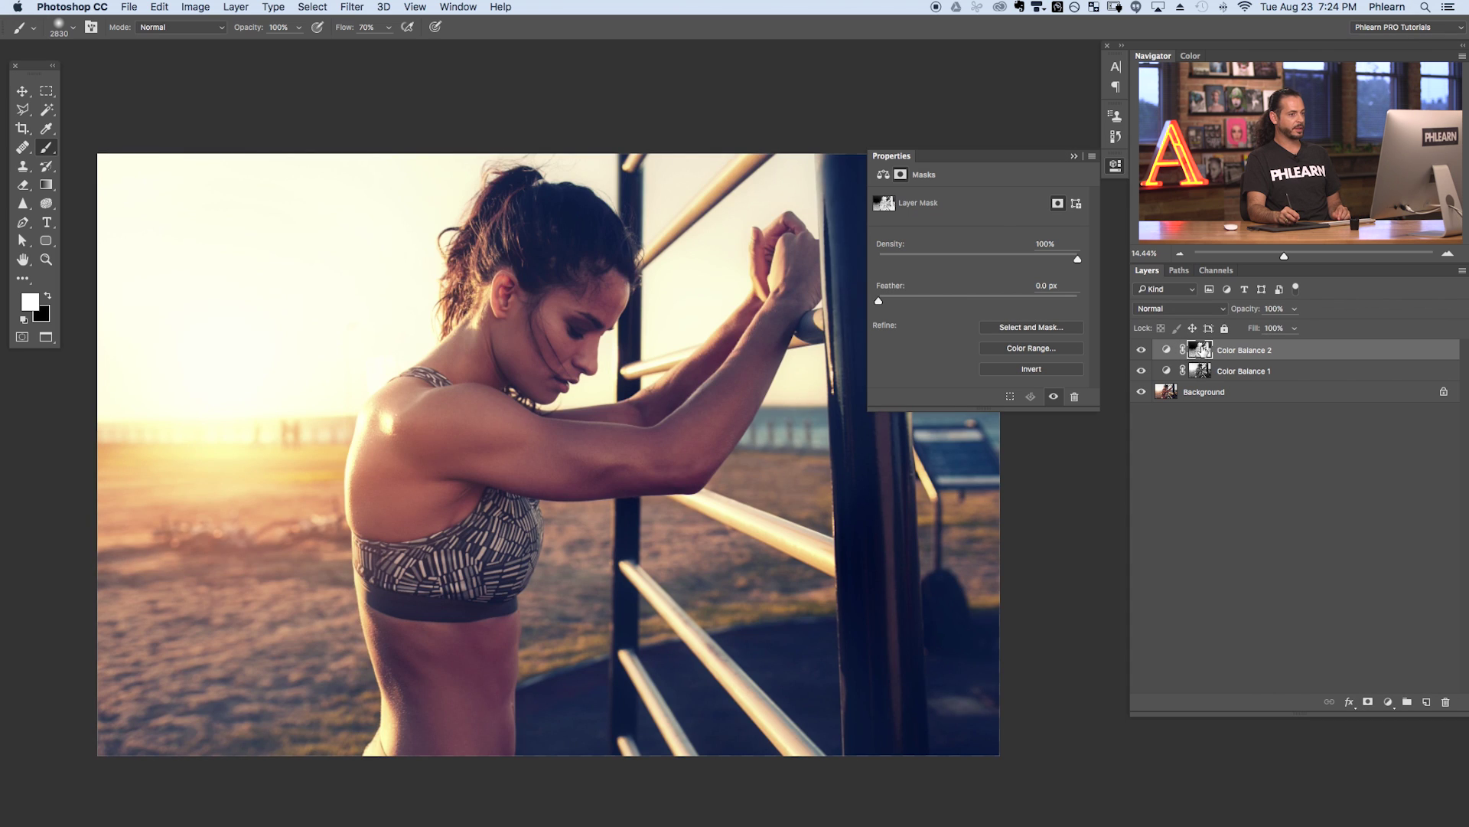
Apply the inverted Background RGB channel to the Color Balance 2 mask again with Multiply at 100%, checking the preview up close, and close the properties
{"action": "left_click_drag", "start_coordinate": [195, 7], "coordinate": [240, 223]}
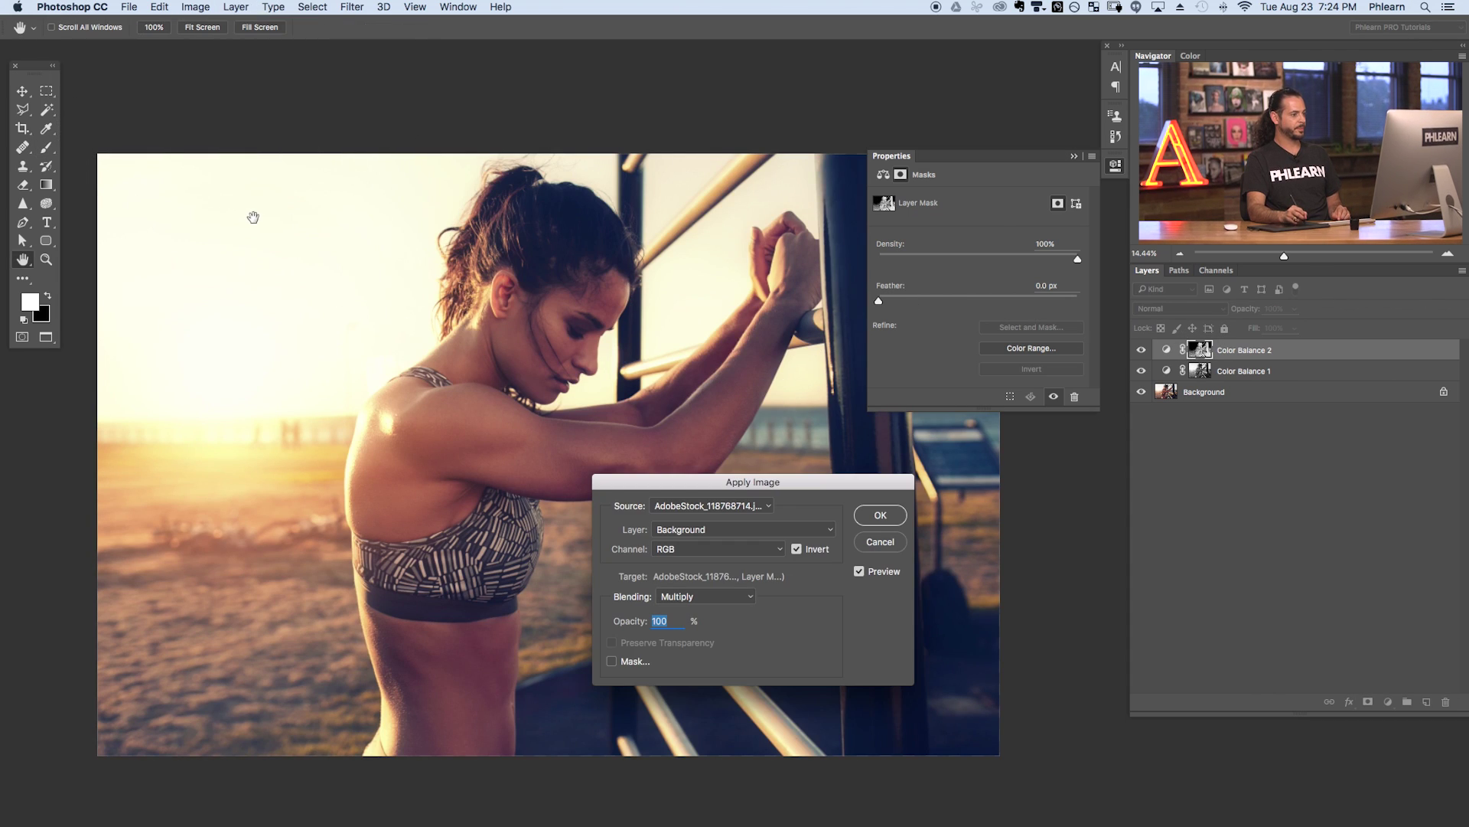
{"action": "mouse_move", "coordinate": [816, 490]}
{"action": "left_mouse_down"}
{"action": "mouse_move", "coordinate": [791, 476]}
{"action": "mouse_move", "coordinate": [833, 492]}
{"action": "left_mouse_up"}
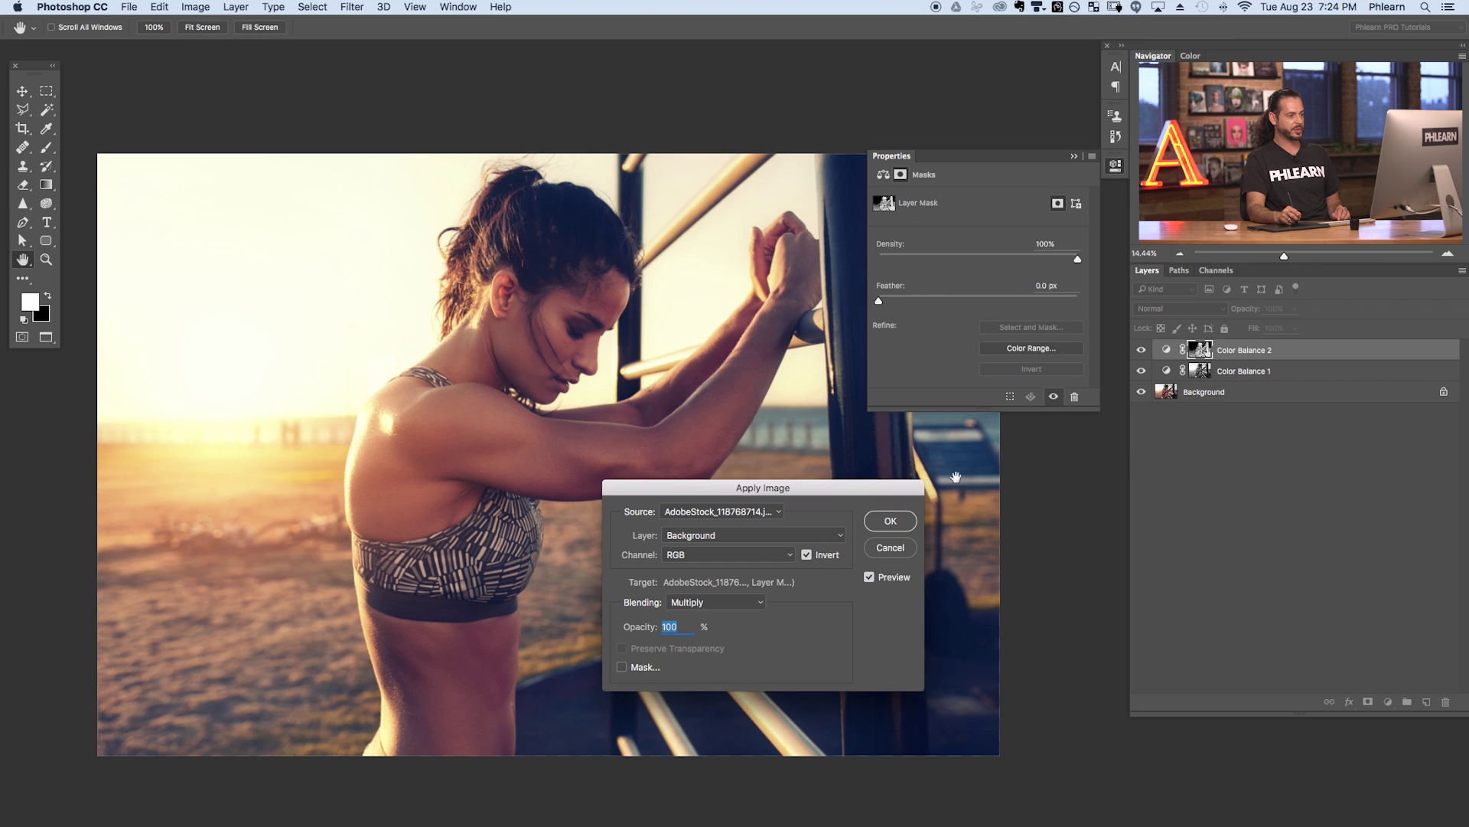
{"action": "left_click_drag", "start_coordinate": [869, 495], "coordinate": [1036, 460]}
{"action": "left_click", "coordinate": [1038, 541]}
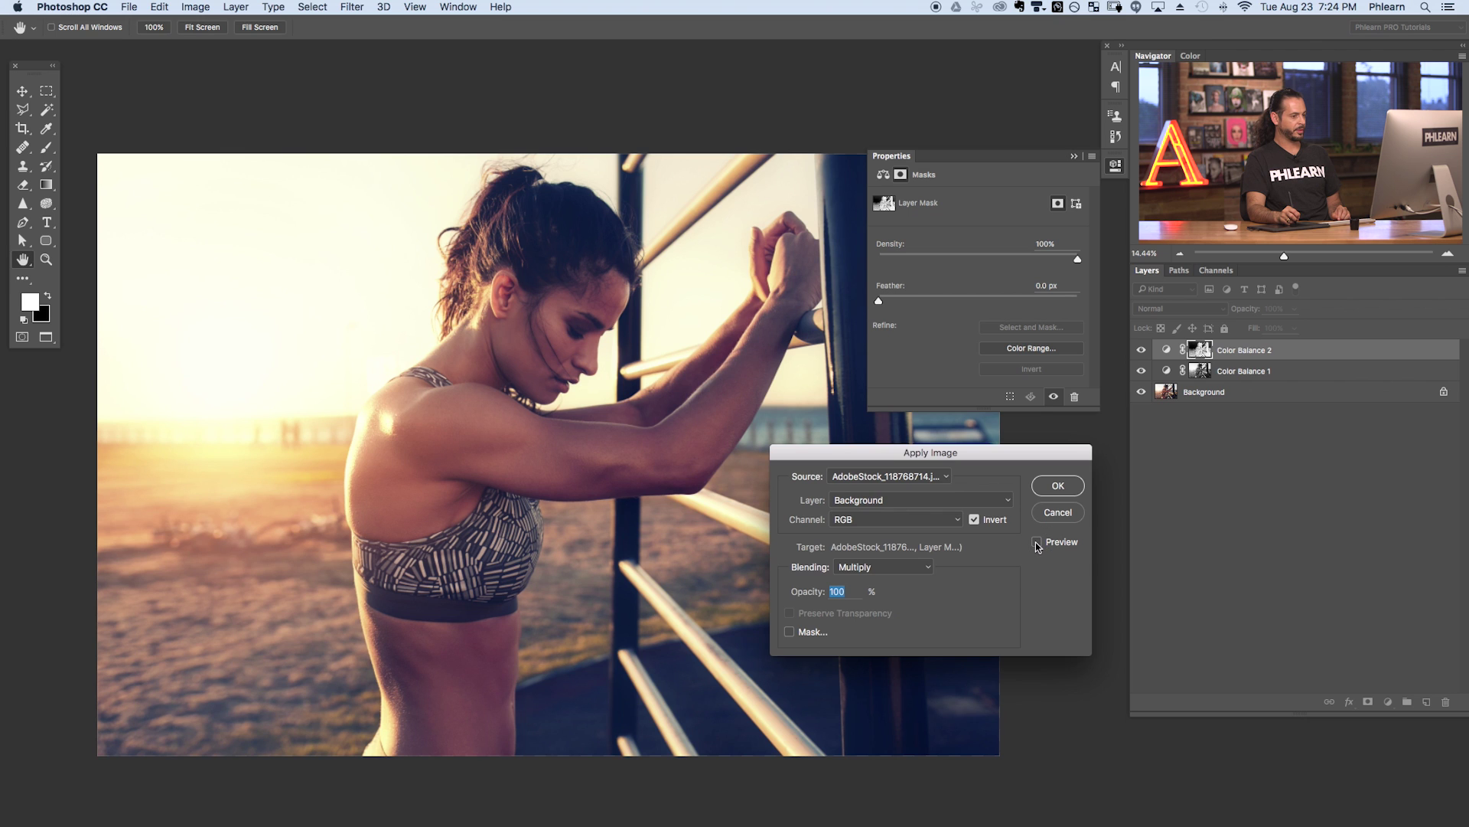
{"action": "left_click", "coordinate": [1038, 544]}
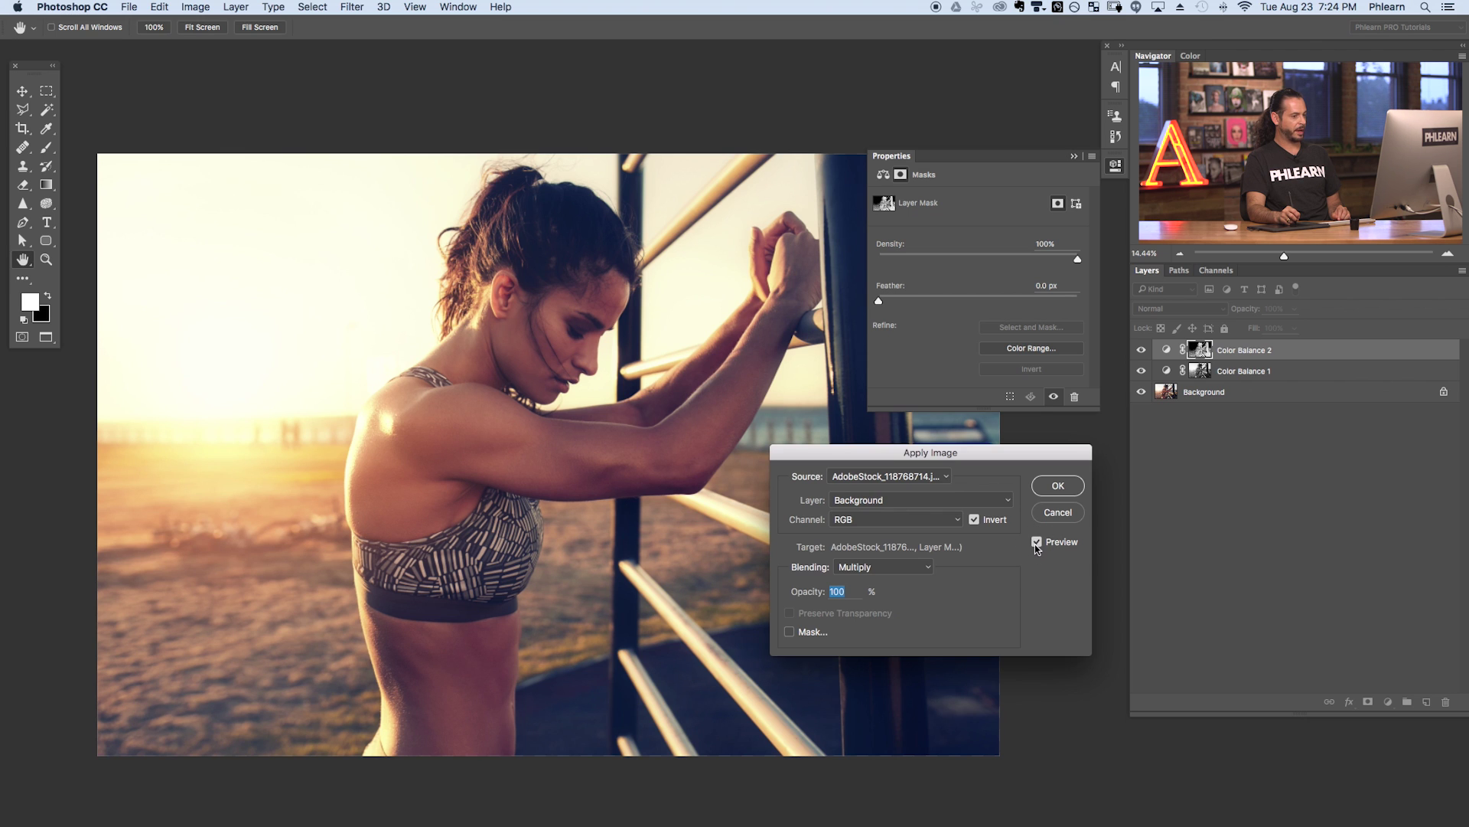
{"action": "left_click_drag", "start_coordinate": [508, 558], "coordinate": [476, 494]}
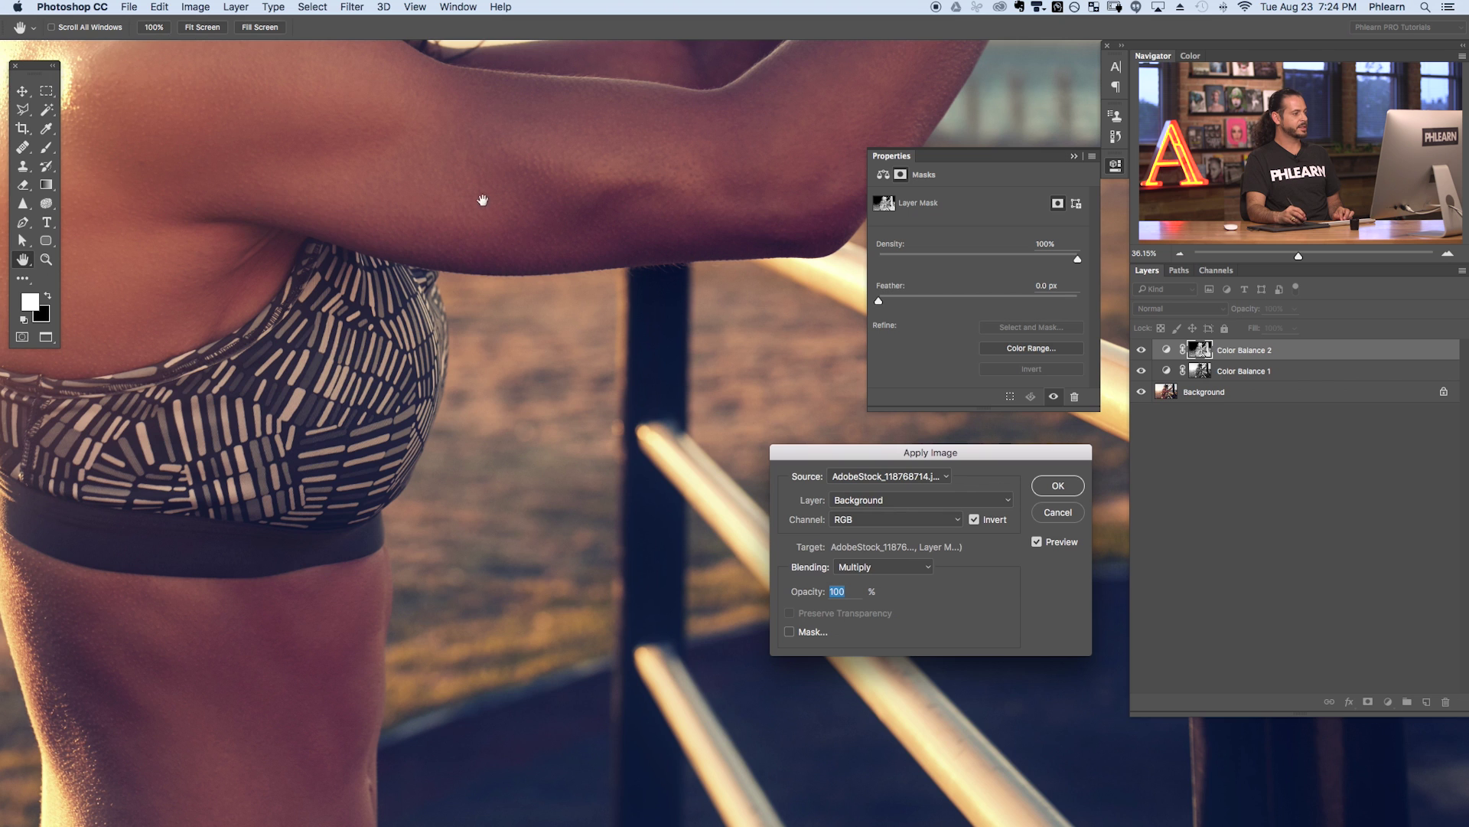
{"action": "left_click_drag", "start_coordinate": [503, 429], "coordinate": [413, 431]}
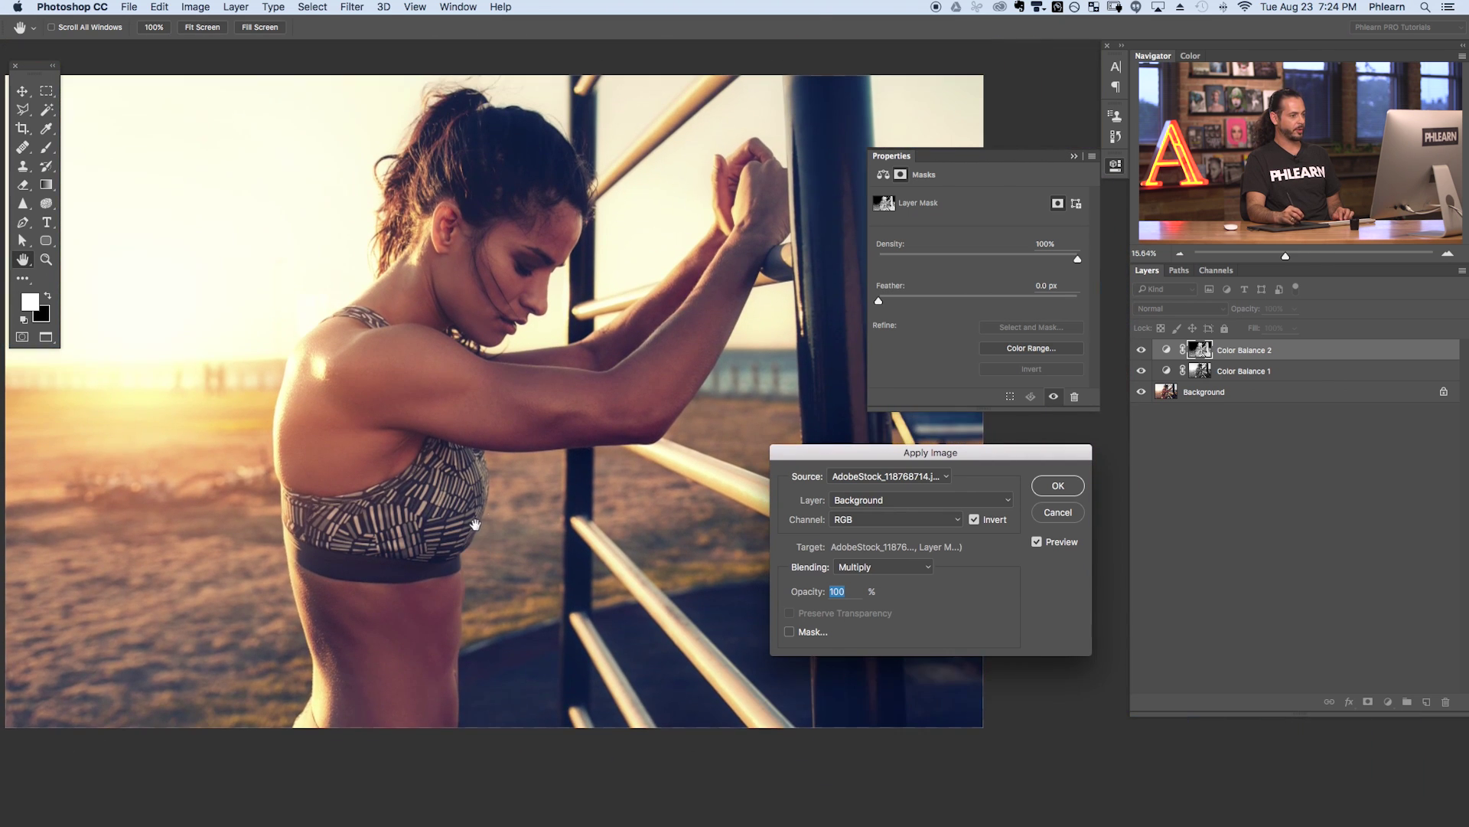
{"action": "left_click", "coordinate": [1056, 486]}
{"action": "key", "text": "b"}
{"action": "left_click", "coordinate": [1115, 165]}
{"action": "left_click_drag", "start_coordinate": [684, 462], "coordinate": [768, 470]}
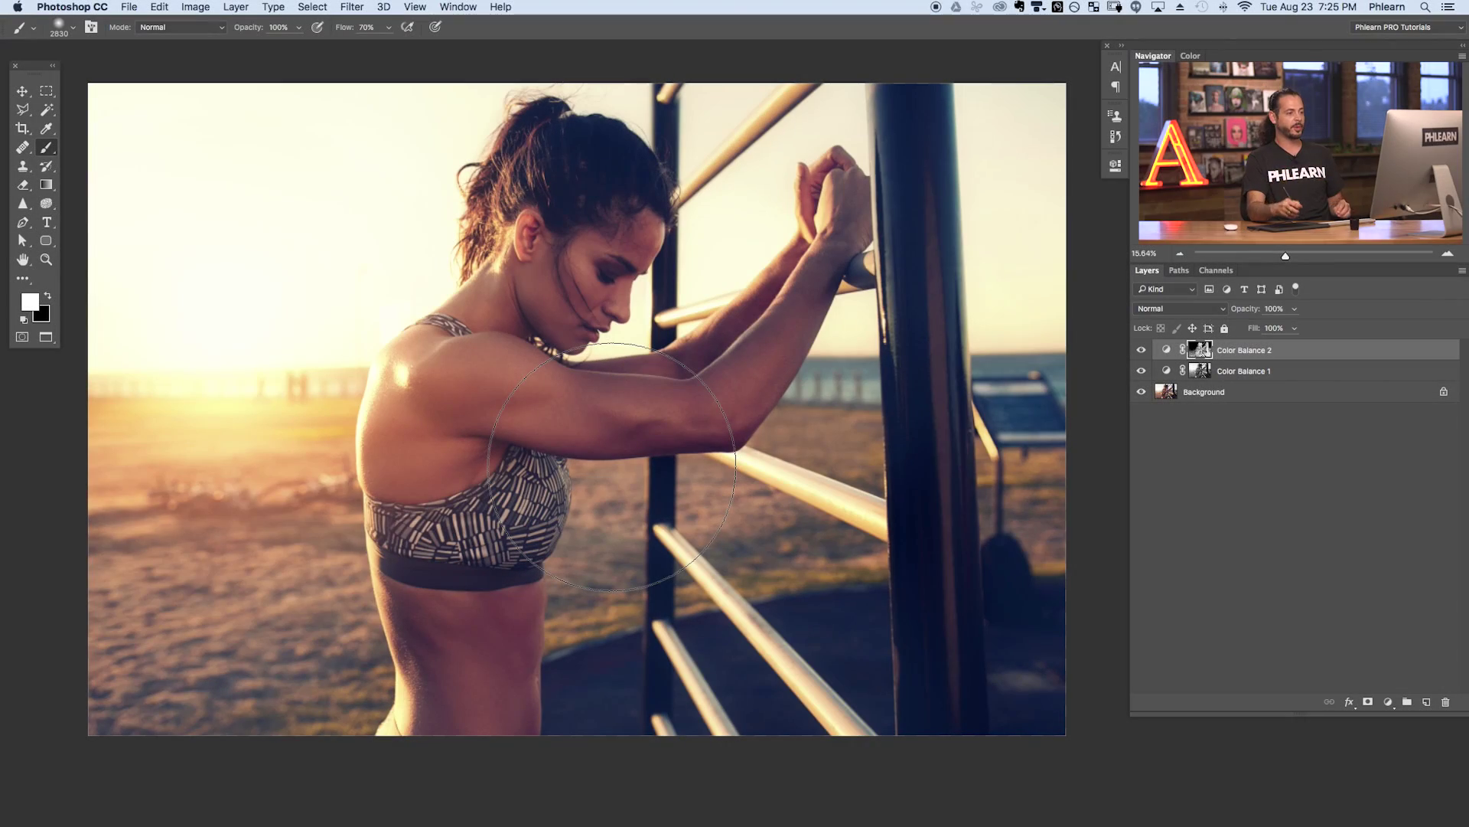
Toggle Color Balance 2's visibility to judge the cool shadows, and view its doubly multiplied mask before returning to the color image
{"action": "left_click", "coordinate": [1141, 350]}
{"action": "left_click", "coordinate": [1141, 350]}
{"action": "left_click", "coordinate": [1141, 350]}
{"action": "left_click", "coordinate": [1141, 351]}
{"action": "left_click", "coordinate": [1156, 352]}
{"action": "left_click", "coordinate": [1152, 351]}
{"action": "left_click", "coordinate": [1151, 352]}
{"action": "left_click", "coordinate": [1150, 353]}
{"action": "left_click", "coordinate": [1150, 354]}
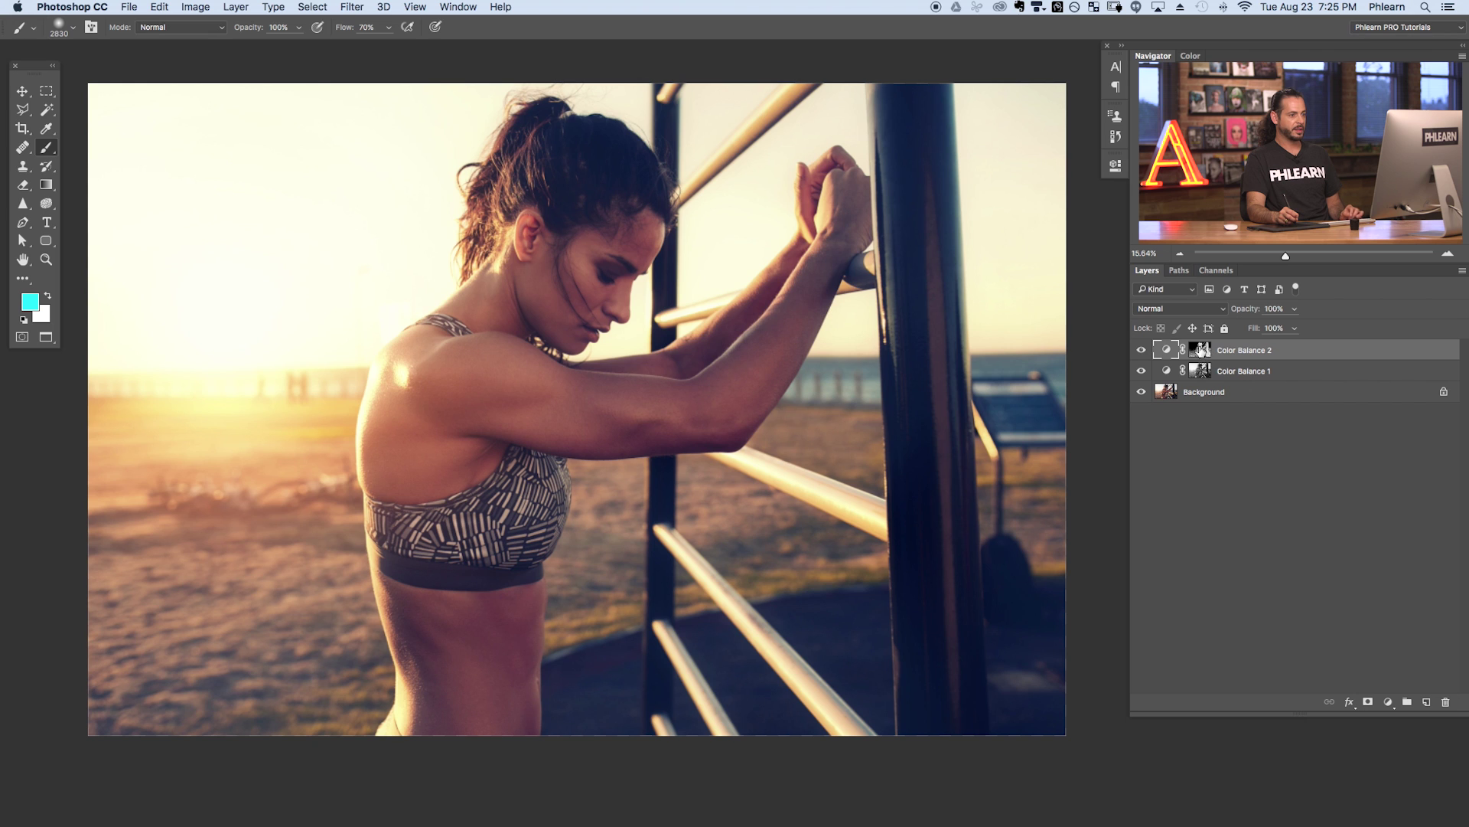
{"action": "left_click", "coordinate": [1200, 352], "text": "alt"}
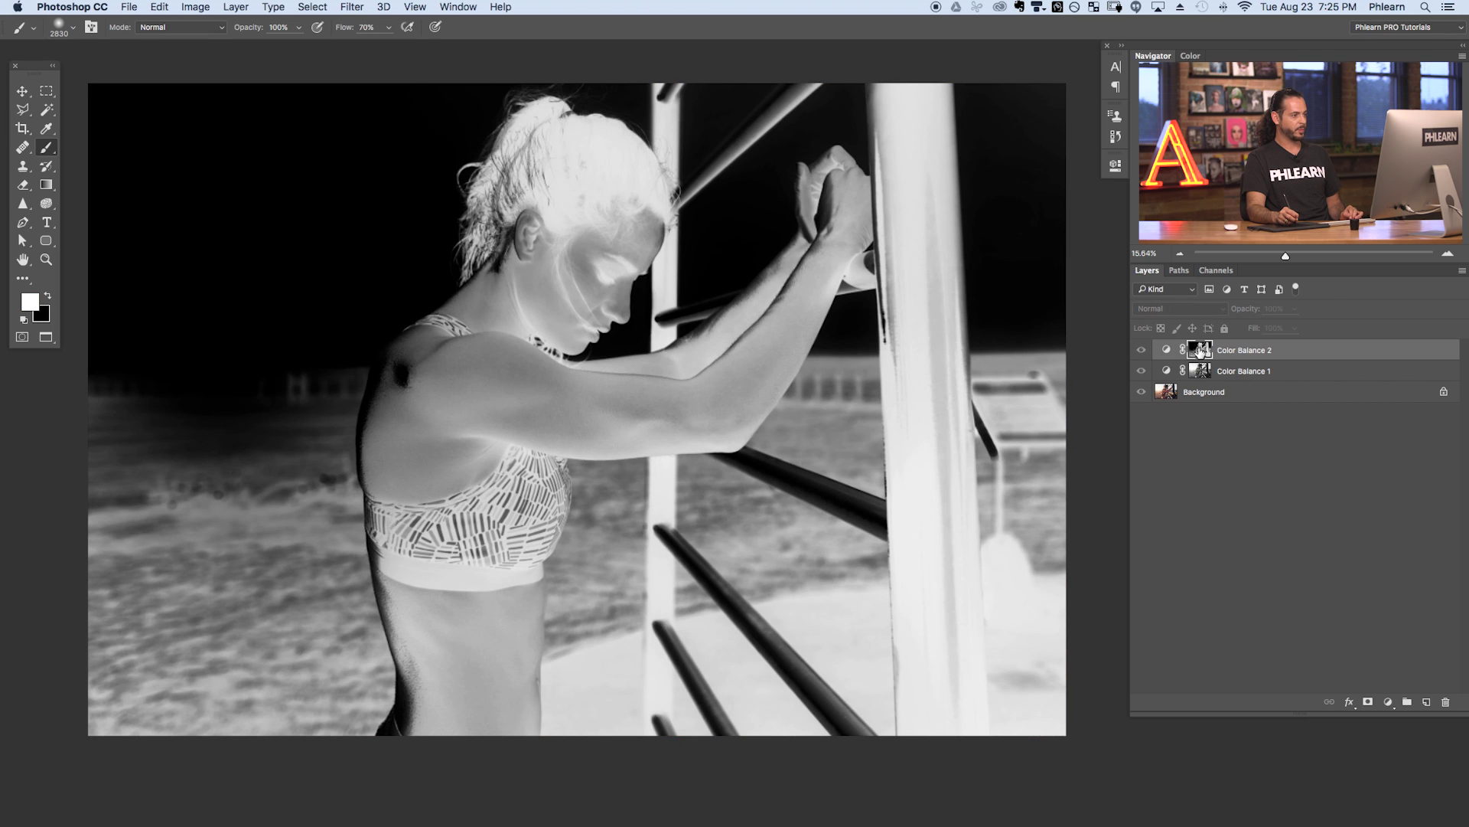
{"action": "left_click", "coordinate": [1203, 354], "text": "alt"}
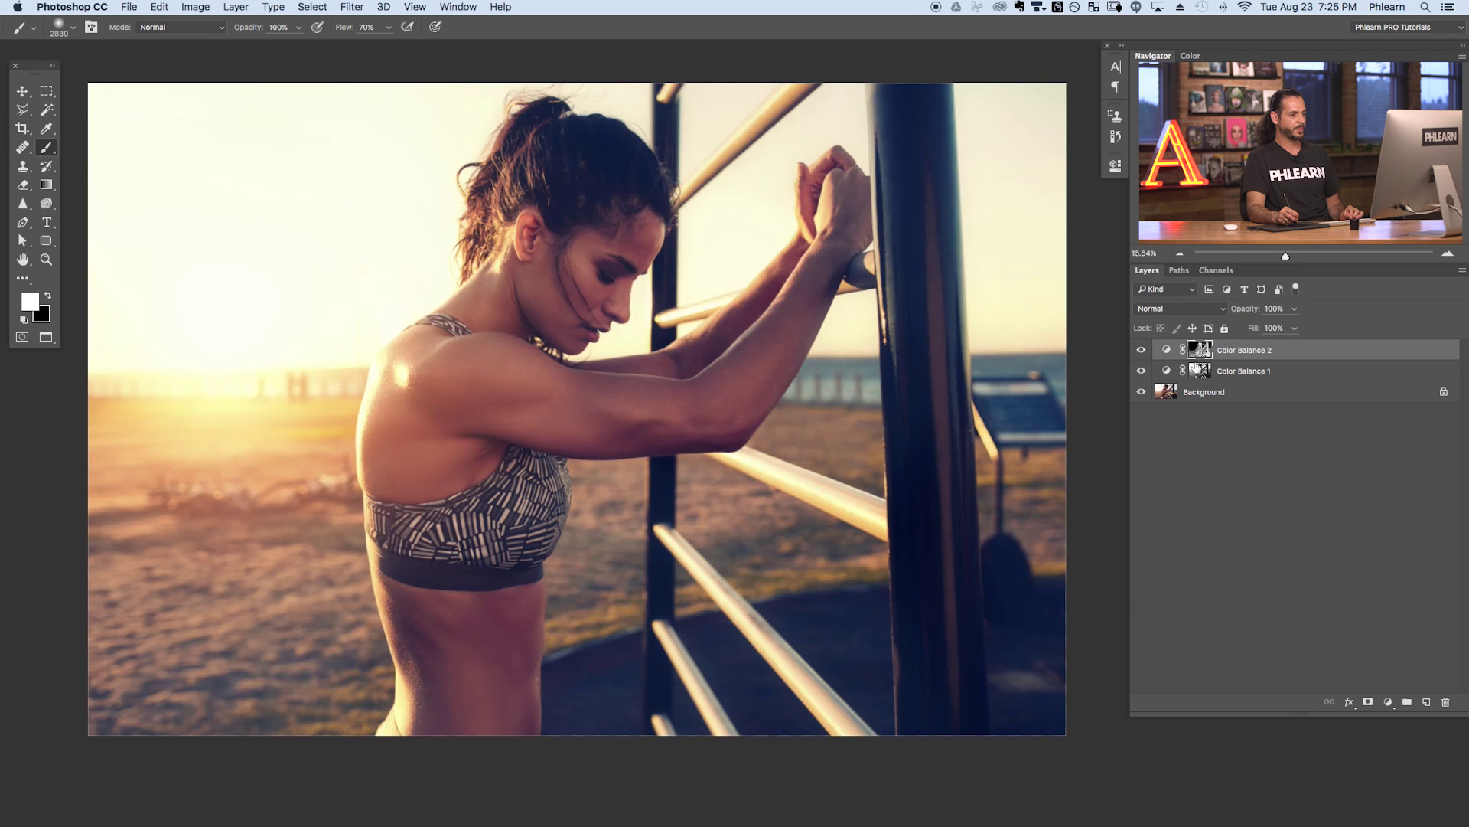
Compare Color Balance 1 off and on beneath the cool adjustment, and display its mask on its own
{"action": "left_click", "coordinate": [1142, 371]}
{"action": "left_click", "coordinate": [1141, 371]}
{"action": "left_click", "coordinate": [1141, 372]}
{"action": "left_click", "coordinate": [1141, 372]}
{"action": "left_click", "coordinate": [1140, 372]}
{"action": "left_click", "coordinate": [1140, 372]}
{"action": "left_click", "coordinate": [1140, 372]}
{"action": "left_click", "coordinate": [1140, 372]}
{"action": "left_click", "coordinate": [1140, 372]}
{"action": "left_click", "coordinate": [1201, 372], "text": "alt"}
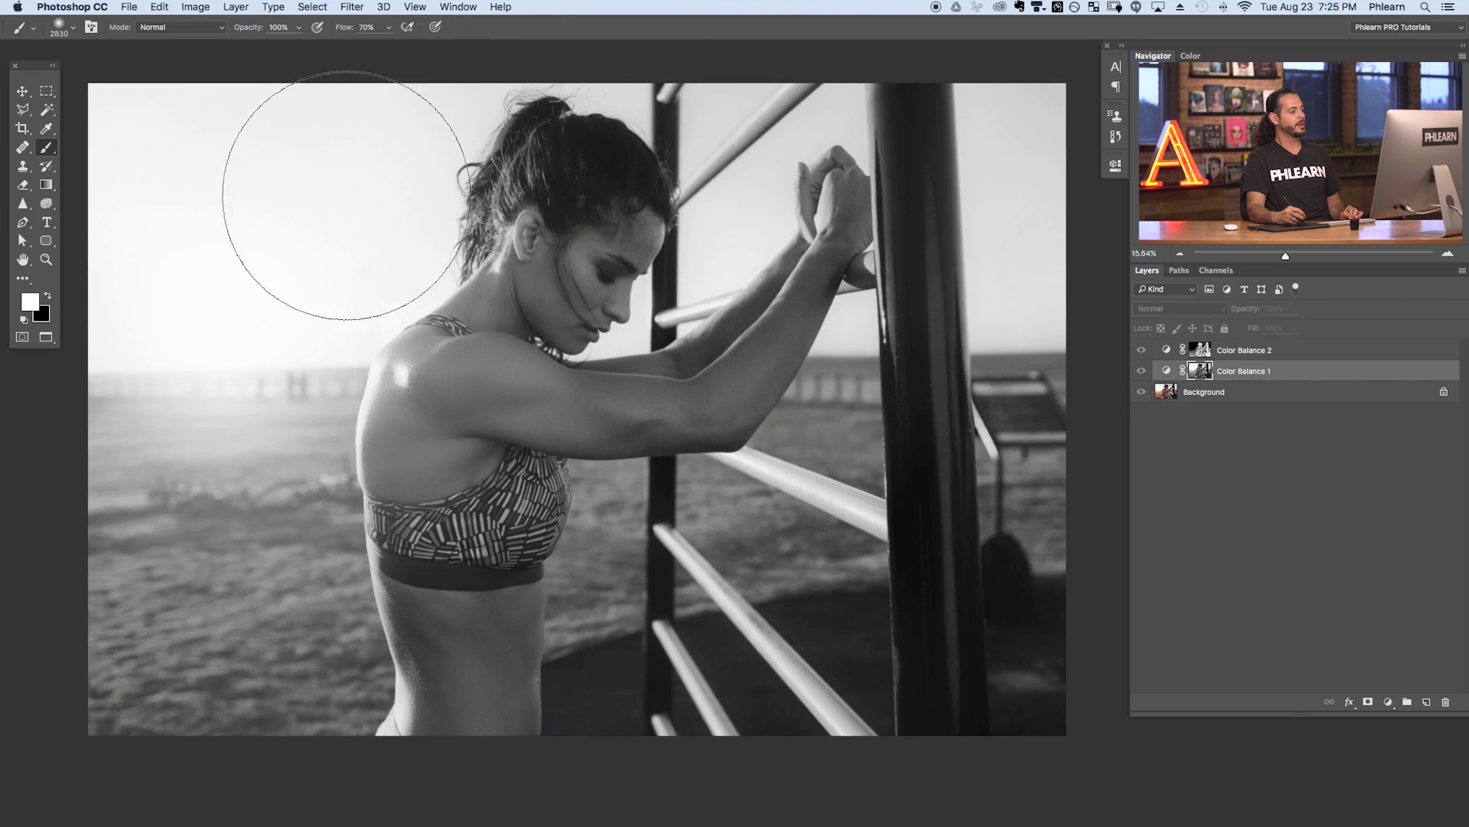
Return to the color image and compare both Color Balance layers off and on over the whole photo
{"action": "left_click", "coordinate": [1200, 372], "text": "alt"}
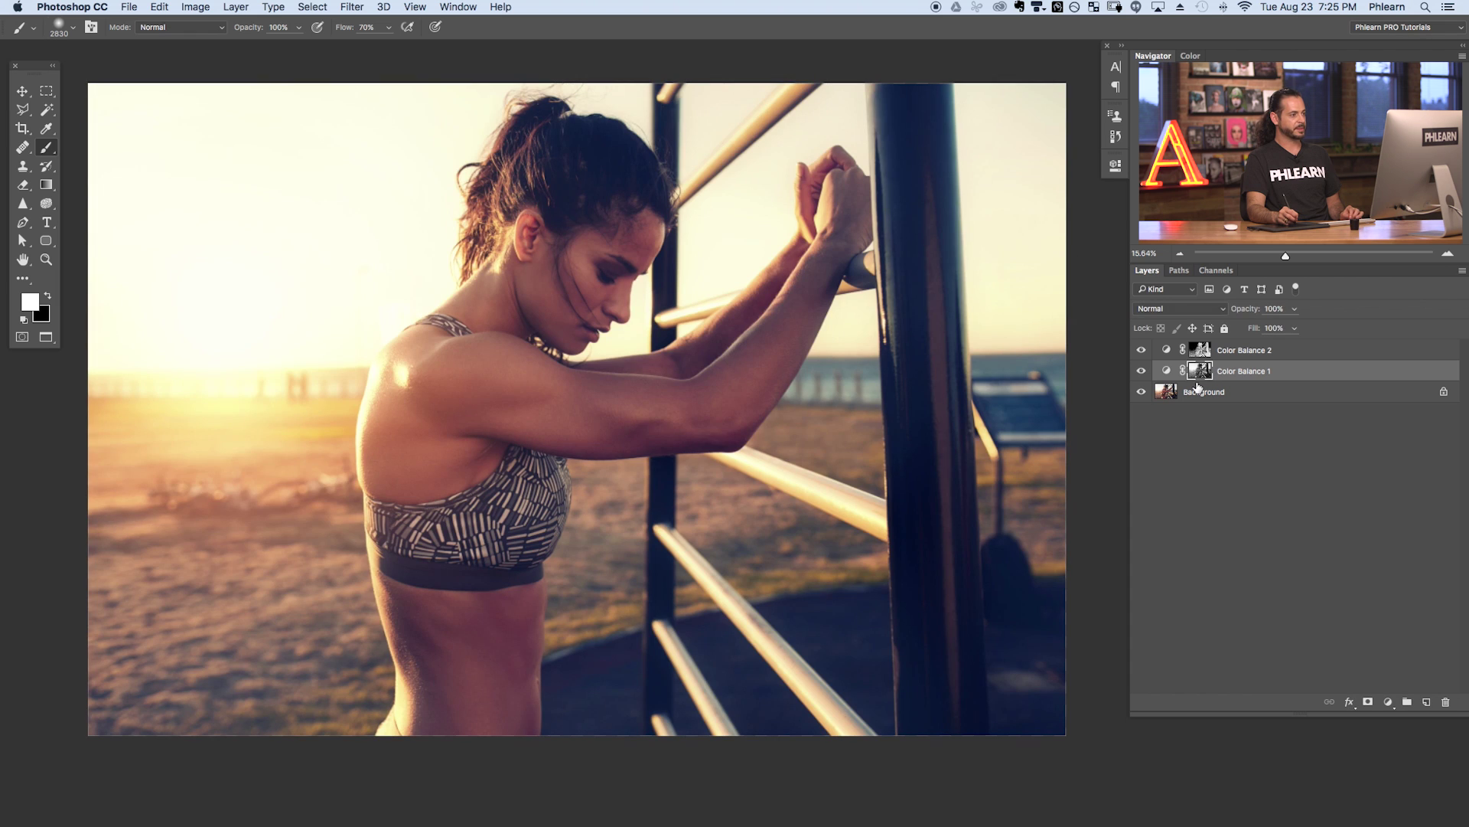
{"action": "scroll", "coordinate": [812, 462], "scroll_direction": "down", "scroll_amount": 3}
{"action": "scroll", "coordinate": [812, 462], "scroll_direction": "up", "scroll_amount": 2}
{"action": "left_click_drag", "start_coordinate": [812, 462], "coordinate": [735, 492]}
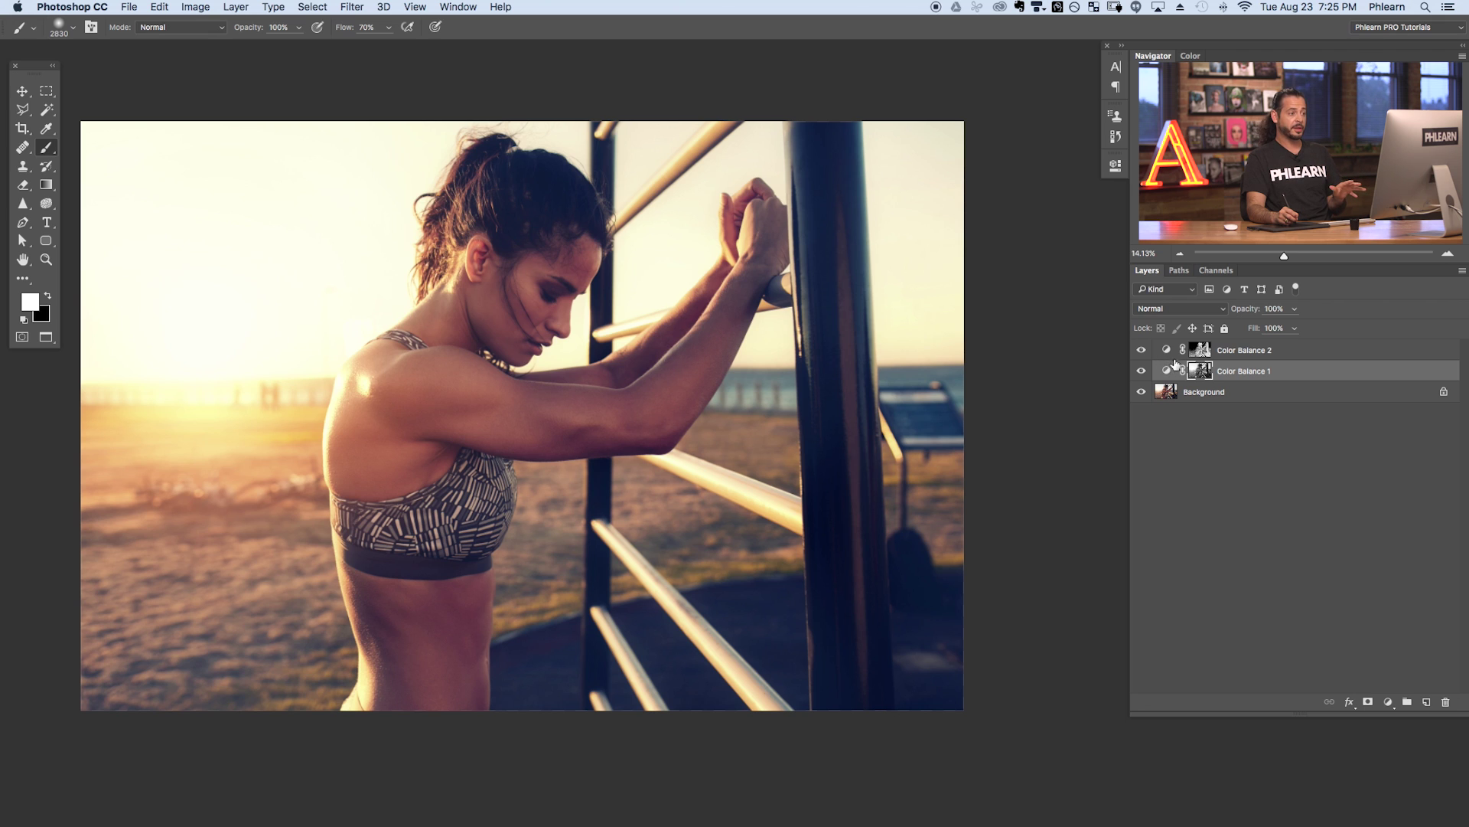
{"action": "left_click", "coordinate": [1139, 351]}
{"action": "left_click", "coordinate": [1141, 371]}
{"action": "left_click", "coordinate": [1140, 371]}
{"action": "left_click", "coordinate": [1140, 371]}
{"action": "left_click", "coordinate": [1141, 372]}
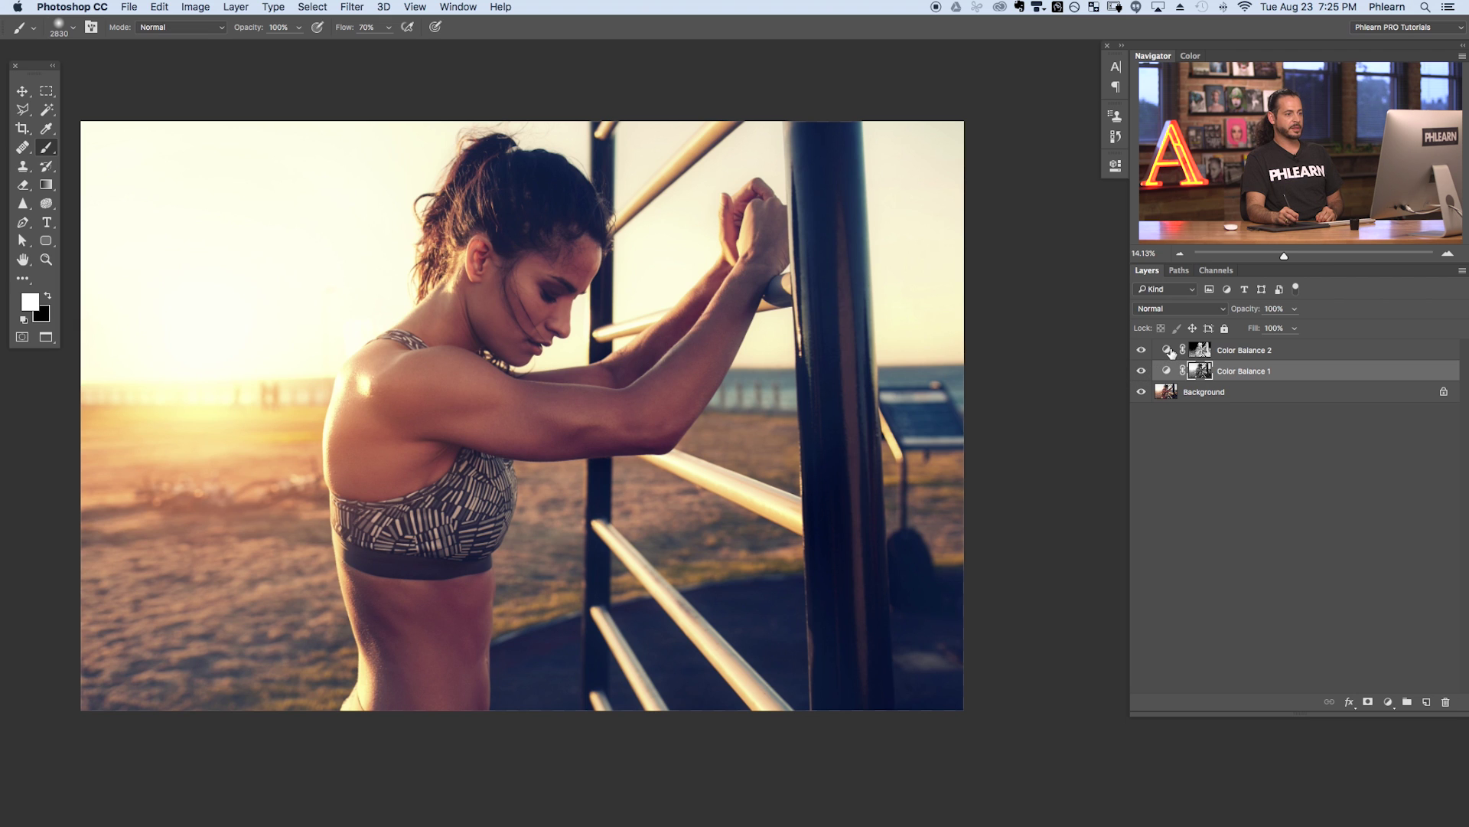
Try shifting Color Balance 2's midtones towards magenta and yellow, with a different cyan-red balance
{"action": "double_click", "coordinate": [1168, 352]}
{"action": "left_click_drag", "start_coordinate": [960, 261], "coordinate": [920, 259]}
{"action": "left_click_drag", "start_coordinate": [1007, 281], "coordinate": [889, 280]}
{"action": "left_click_drag", "start_coordinate": [1000, 232], "coordinate": [968, 232]}
Warm Color Balance 1's midtones by setting cyan-red to about +24 and yellow-blue to about -2
{"action": "left_click", "coordinate": [1151, 371]}
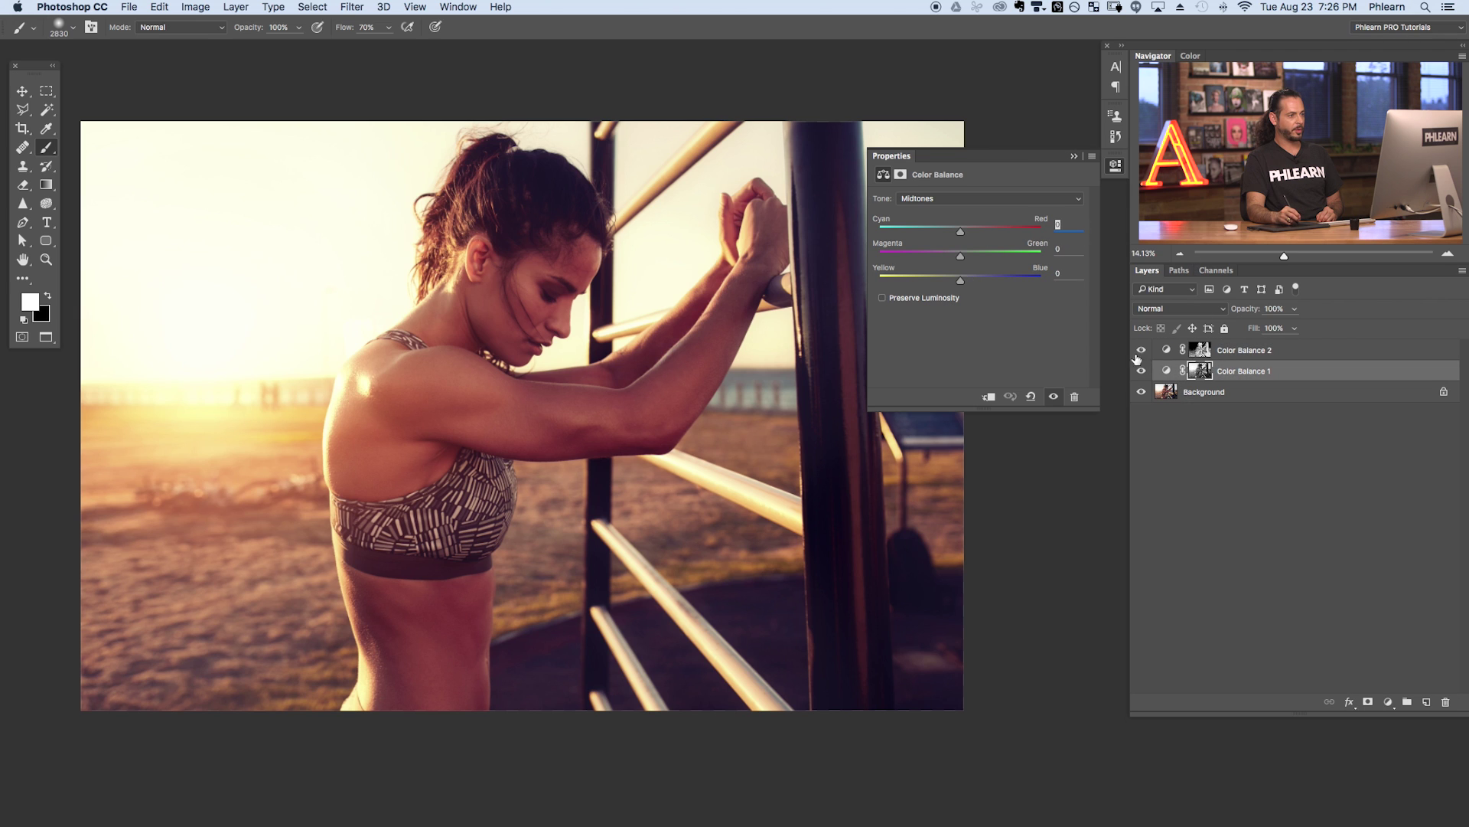
{"action": "left_click_drag", "start_coordinate": [962, 231], "coordinate": [995, 229]}
{"action": "mouse_move", "coordinate": [966, 279]}
{"action": "left_mouse_down"}
{"action": "mouse_move", "coordinate": [1059, 274]}
{"action": "mouse_move", "coordinate": [960, 283]}
{"action": "left_mouse_up"}
{"action": "left_click_drag", "start_coordinate": [994, 232], "coordinate": [984, 234]}
Retune Color Balance 1's highlights with cyan-red at +25, magenta-green near +29, and a more moderate yellow shift
{"action": "left_click", "coordinate": [976, 200]}
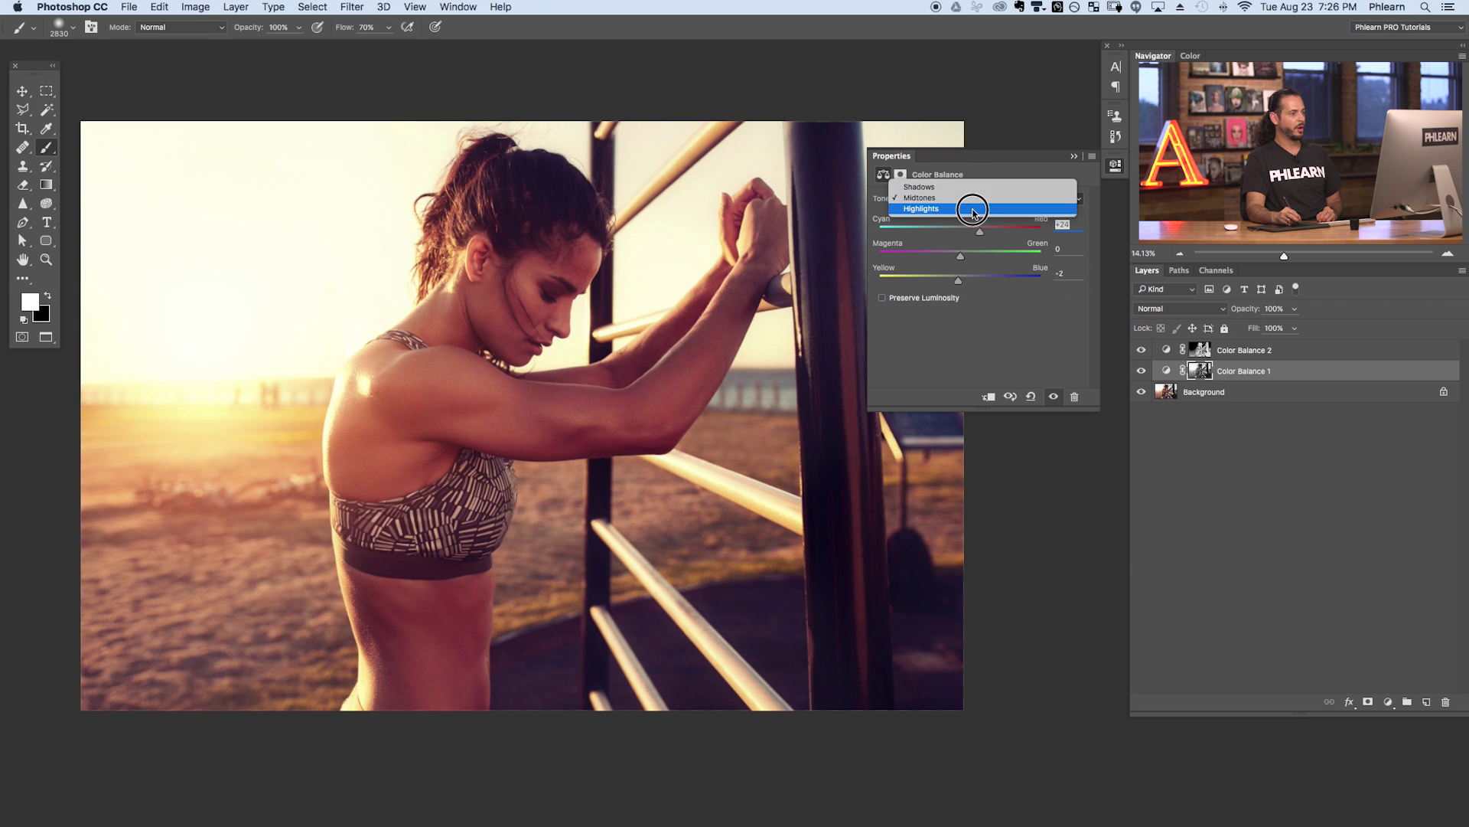
{"action": "left_click", "coordinate": [978, 215]}
{"action": "left_click_drag", "start_coordinate": [975, 236], "coordinate": [983, 234]}
{"action": "left_click", "coordinate": [985, 257]}
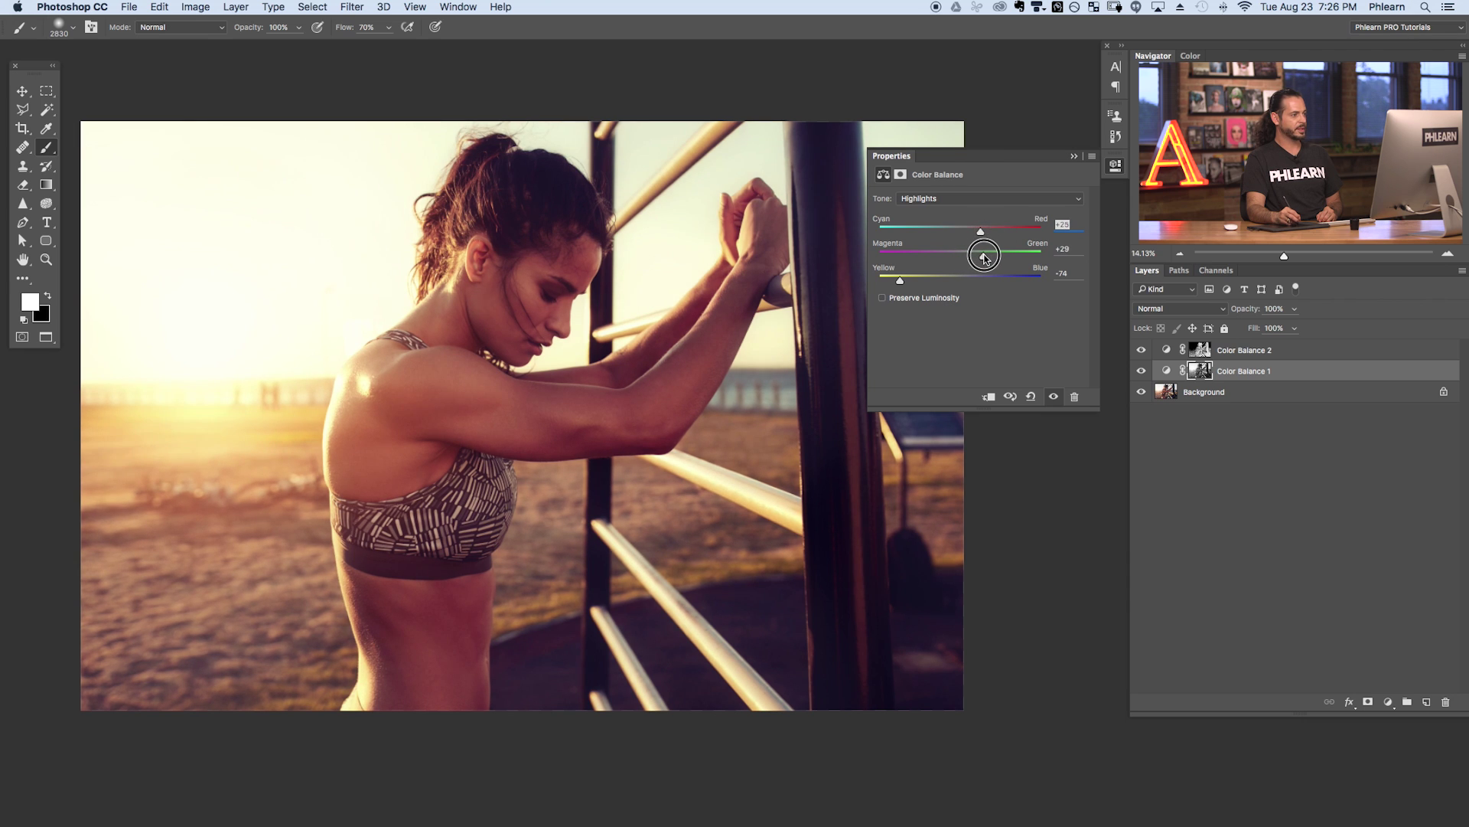
{"action": "left_click_drag", "start_coordinate": [989, 257], "coordinate": [990, 257]}
{"action": "left_click_drag", "start_coordinate": [900, 281], "coordinate": [916, 281]}
Cool Color Balance 2's midtones with cyan-red at -27, magenta-green at -6 and yellow-blue at +43
{"action": "left_click", "coordinate": [1200, 351]}
{"action": "left_click", "coordinate": [1166, 351]}
{"action": "mouse_move", "coordinate": [943, 255]}
{"action": "left_mouse_down"}
{"action": "mouse_move", "coordinate": [964, 255]}
{"action": "mouse_move", "coordinate": [938, 232]}
{"action": "left_mouse_up"}
{"action": "left_click_drag", "start_coordinate": [971, 280], "coordinate": [995, 281]}
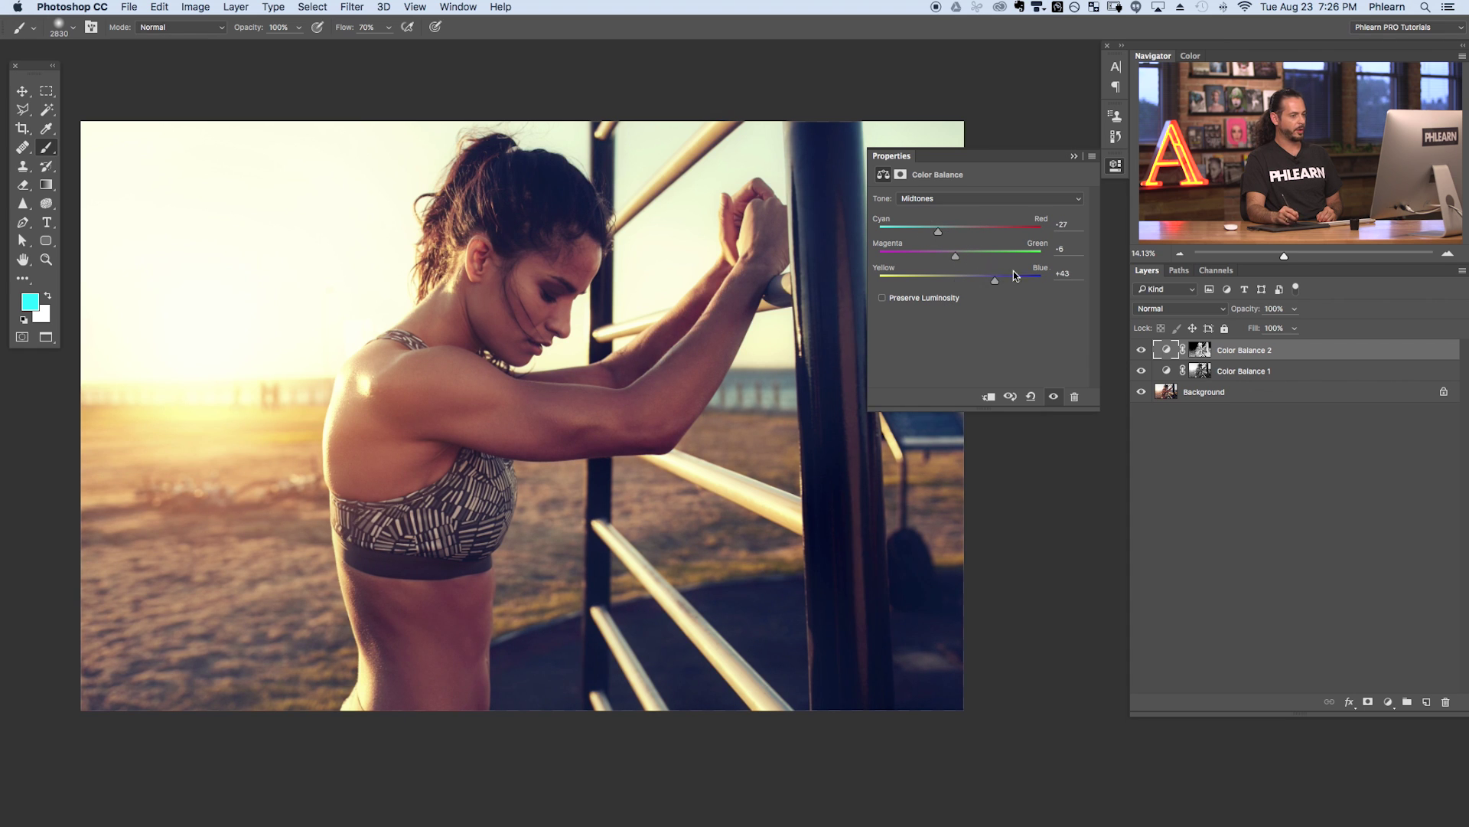
Toggle the visibility of Color Balance 2 and Color Balance 1 to judge the retuned shadows and highlights
{"action": "left_click", "coordinate": [1141, 350]}
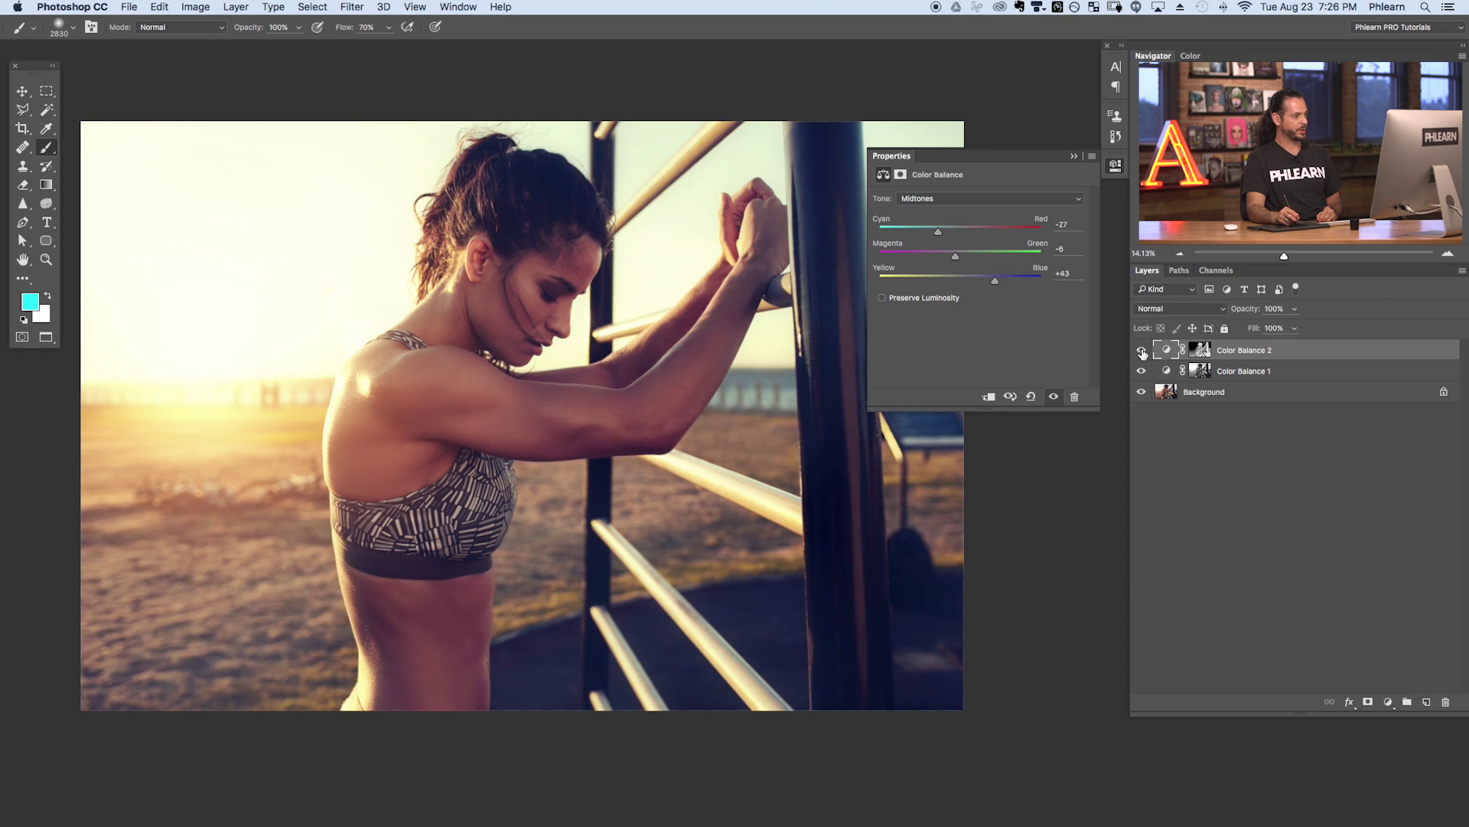
{"action": "left_click", "coordinate": [1141, 349]}
{"action": "left_click", "coordinate": [1141, 370]}
{"action": "left_click", "coordinate": [1141, 370]}
{"action": "left_click", "coordinate": [1142, 370]}
{"action": "left_click", "coordinate": [1141, 370]}
Close the adjustment properties and group the two Color Balance layers
{"action": "left_click", "coordinate": [1116, 166]}
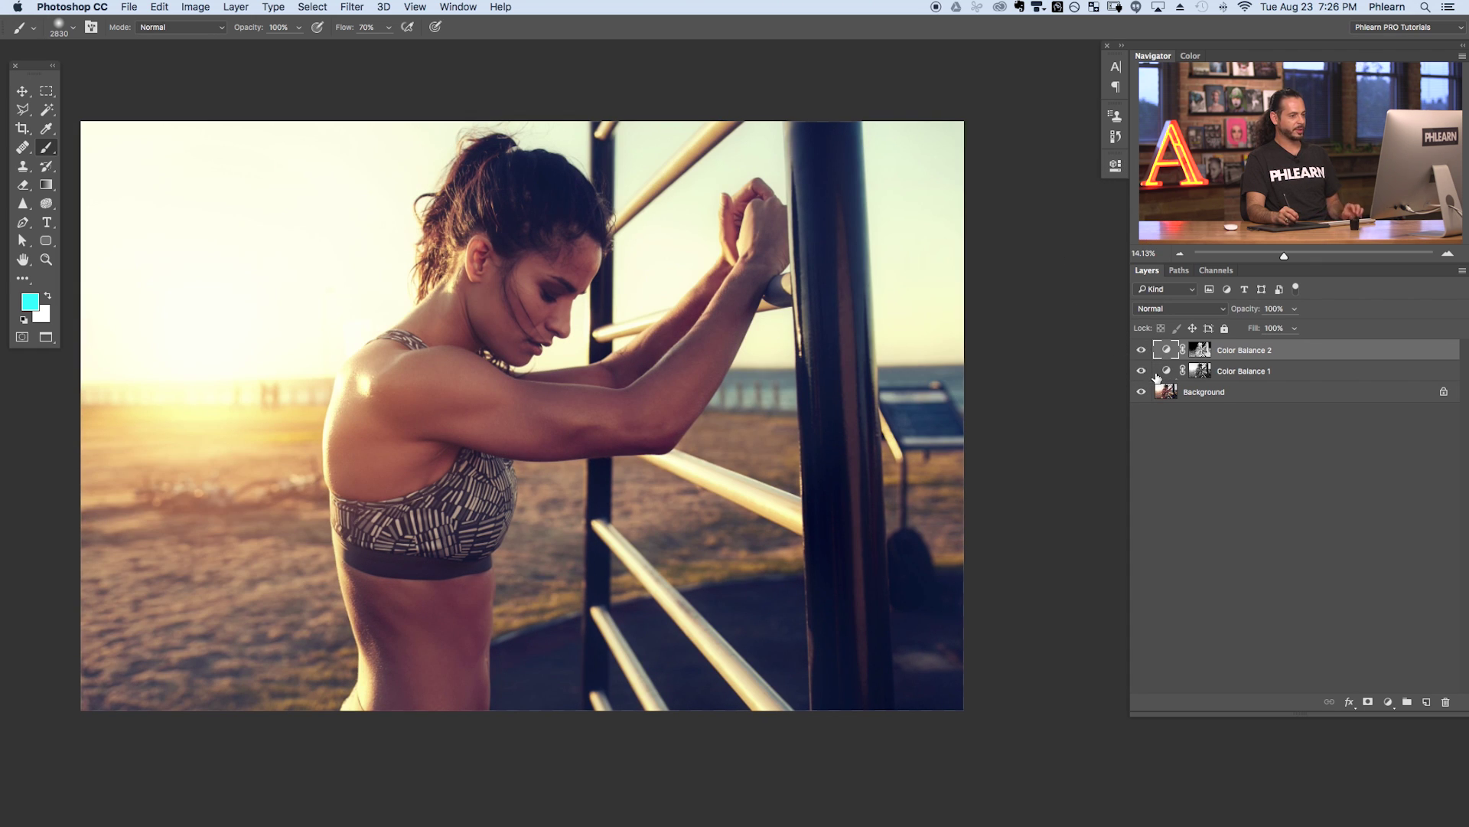
{"action": "left_click", "coordinate": [1269, 372], "text": "shift"}
{"action": "key", "text": "super+g"}
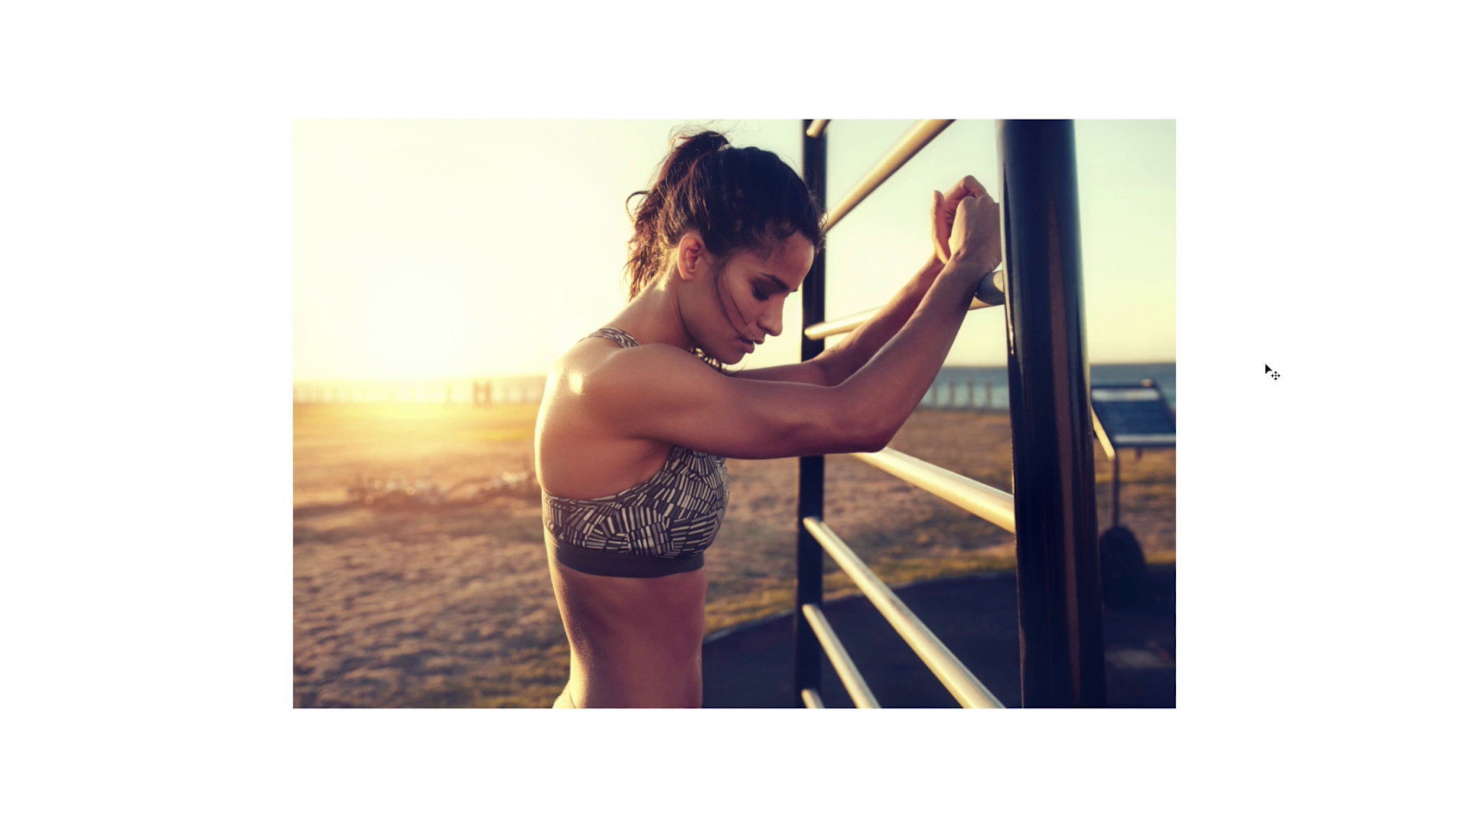
Fit the photo to the full screen and compare the grouped color adjustments off and on
{"action": "key", "text": "ctrl+0"}
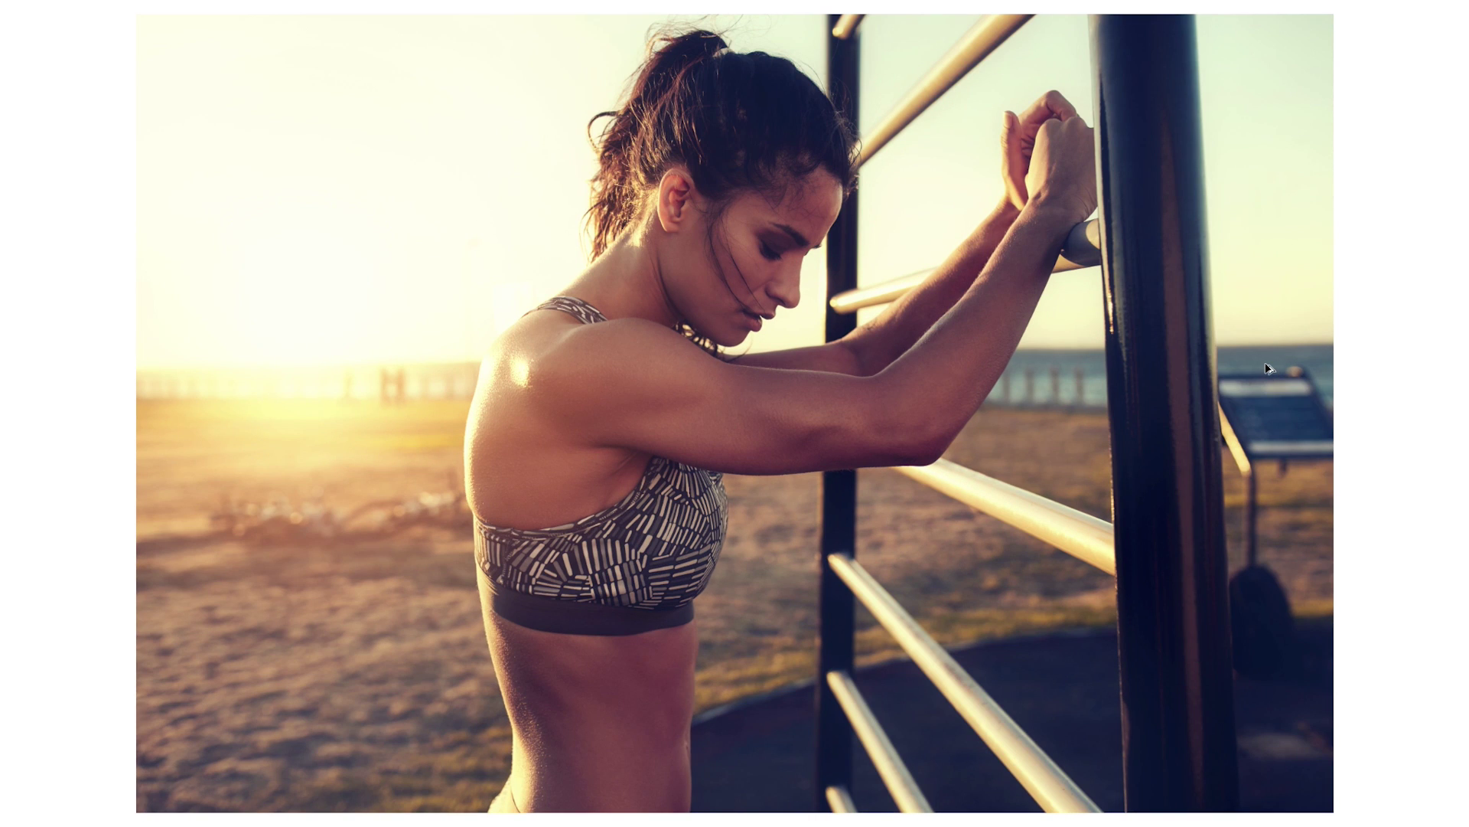
{"action": "key", "text": "ctrl+comma"}
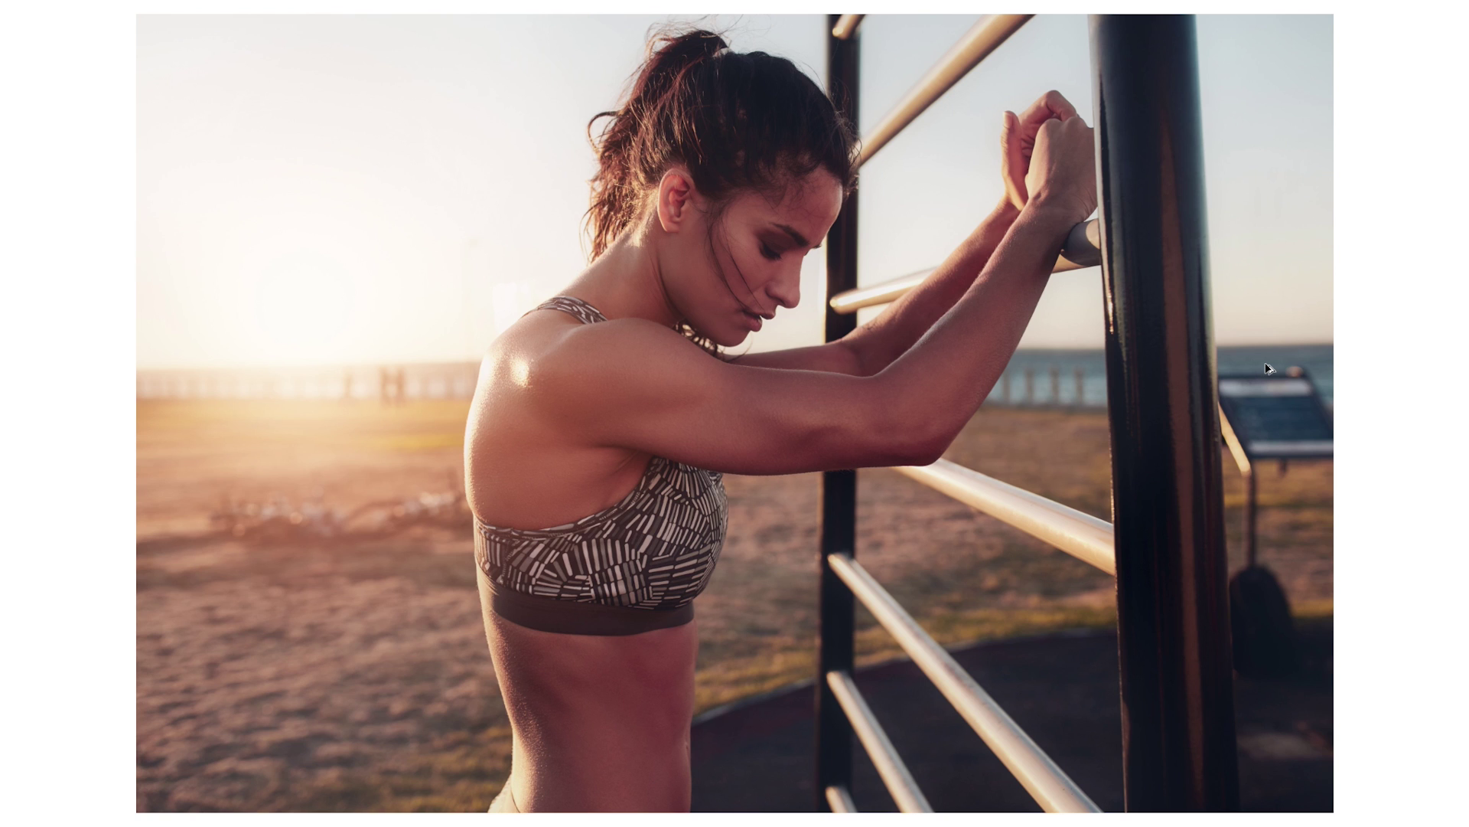
{"action": "key", "text": "ctrl+comma"}
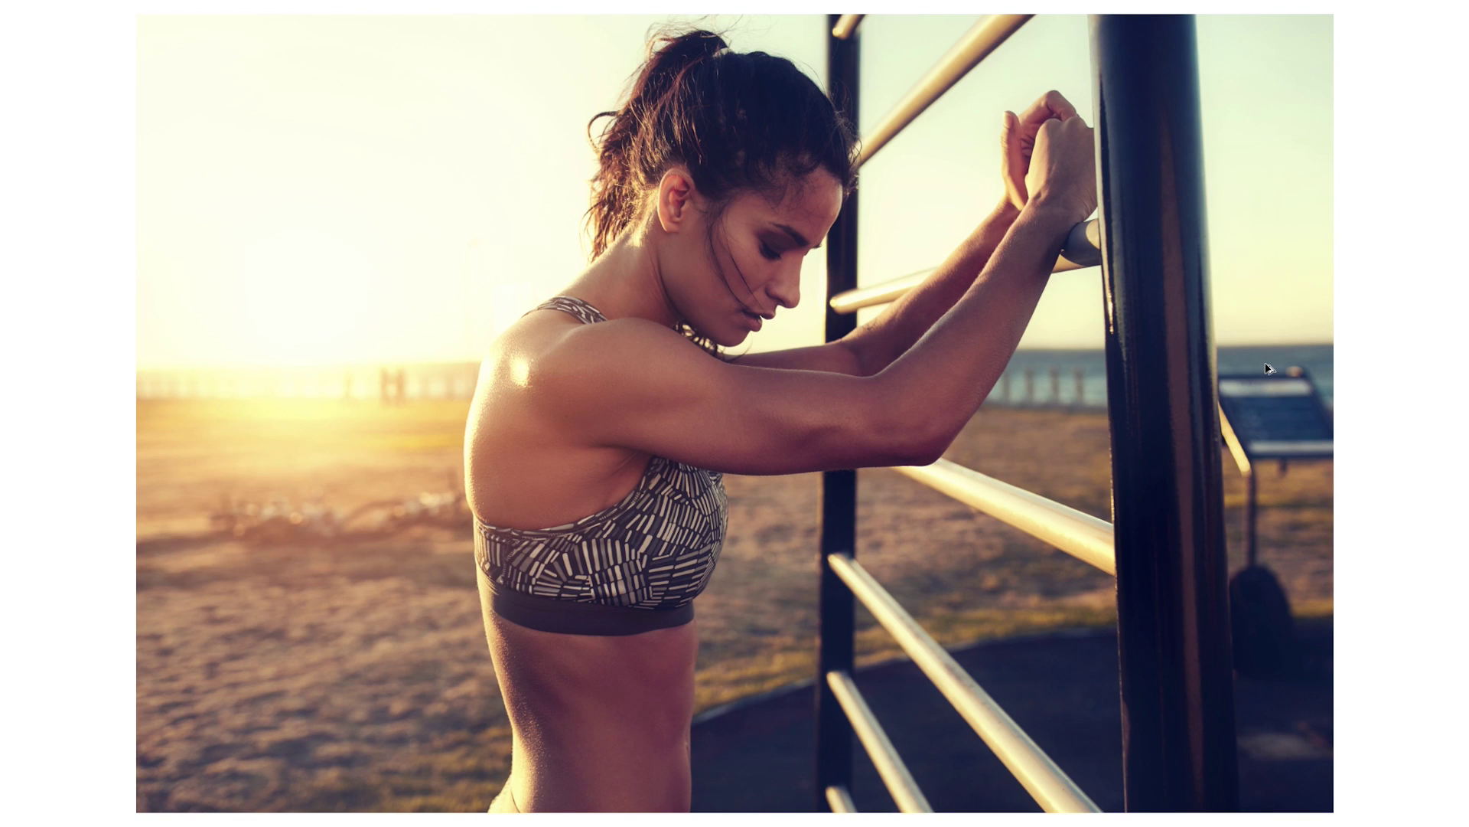
{"action": "key", "text": "ctrl+comma"}
{"action": "key", "text": "ctrl+comma"}
{"action": "key", "text": "ctrl+comma"}
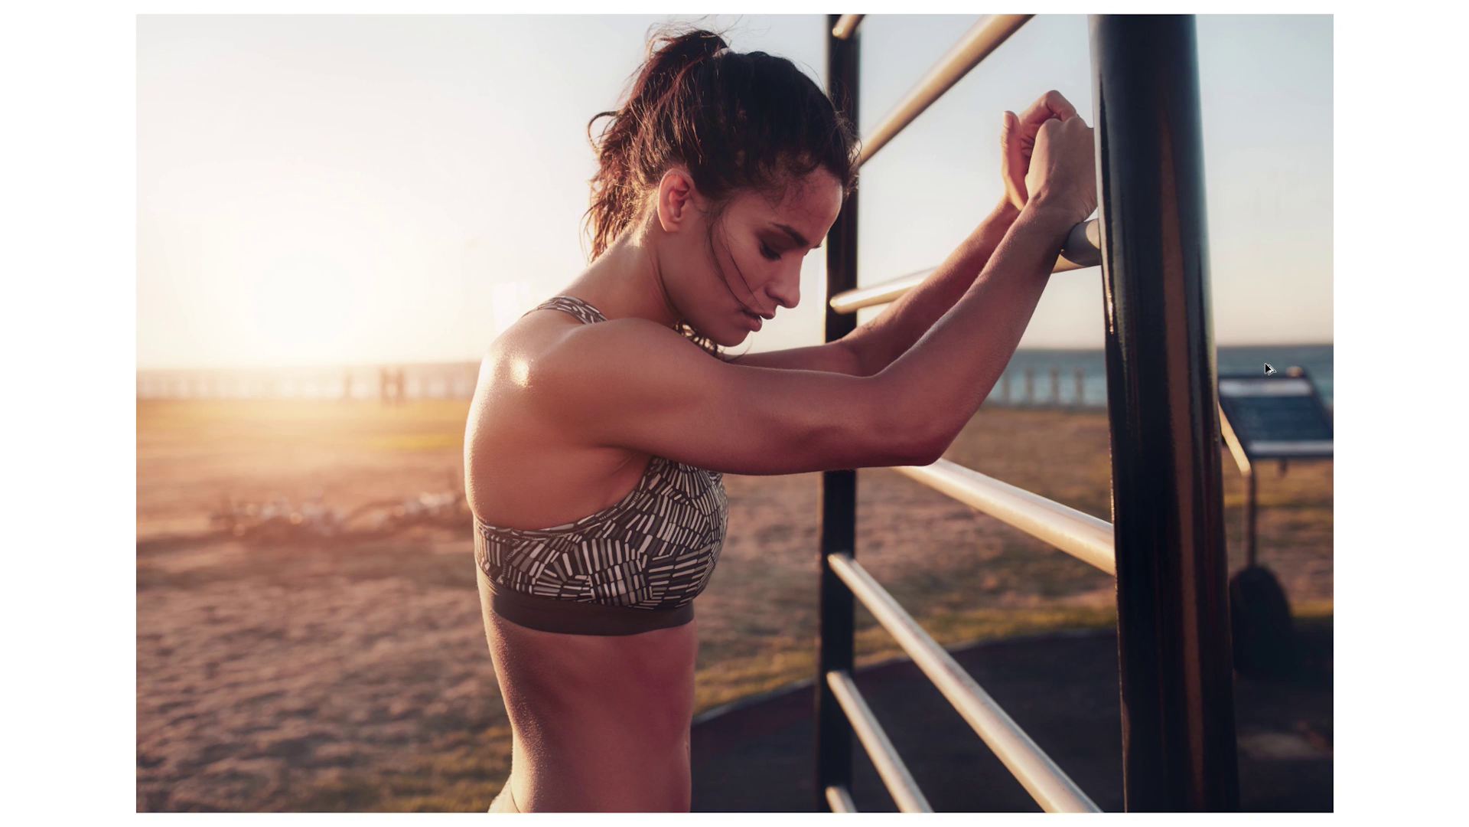
{"action": "key", "text": "ctrl+comma"}
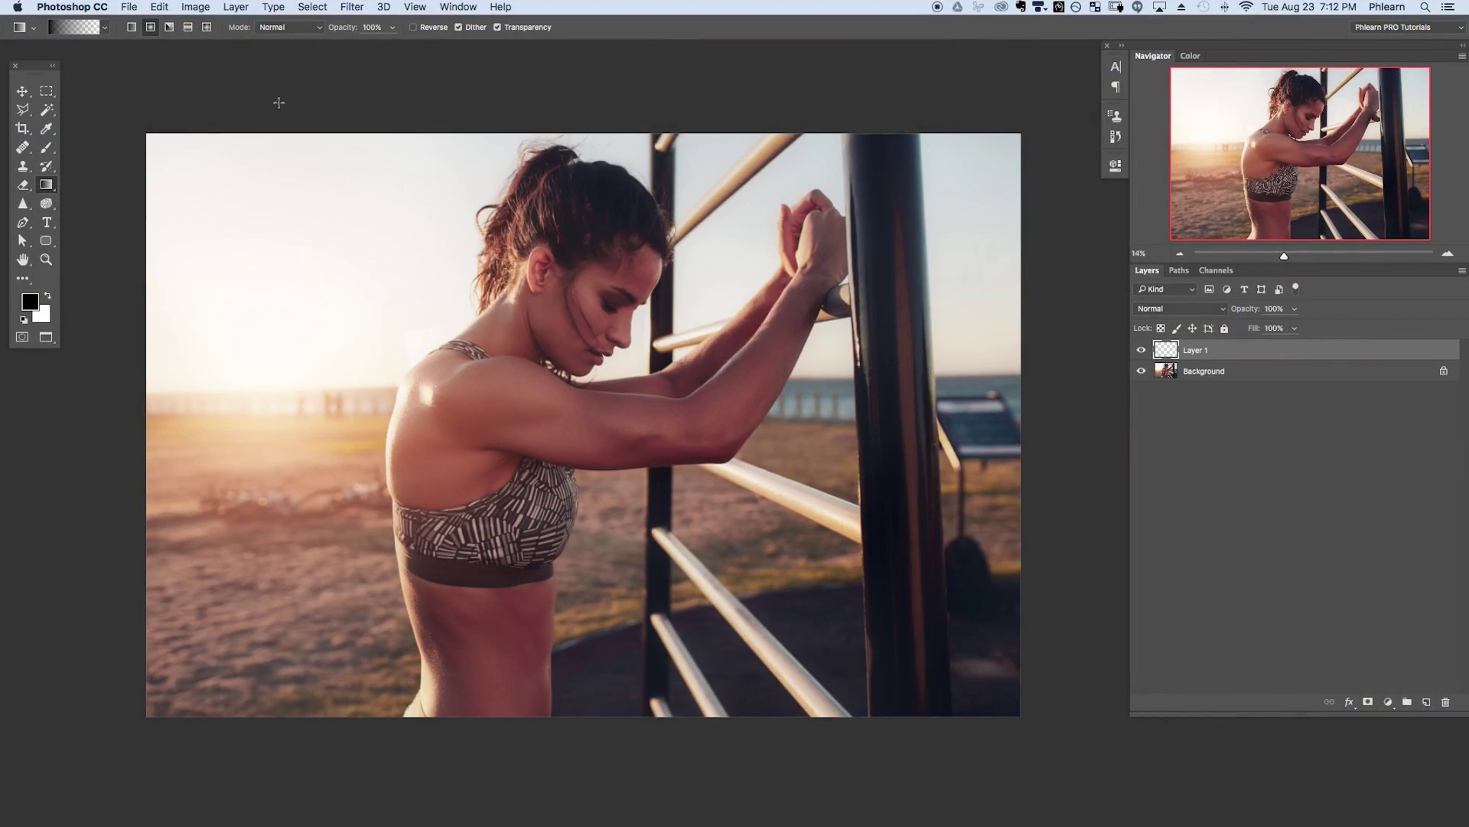
Set up Apply Image on Layer 1 with the Merged layer, RGB channel and Normal blending at 100%, checking Invert on and off
{"action": "left_click", "coordinate": [194, 8]}
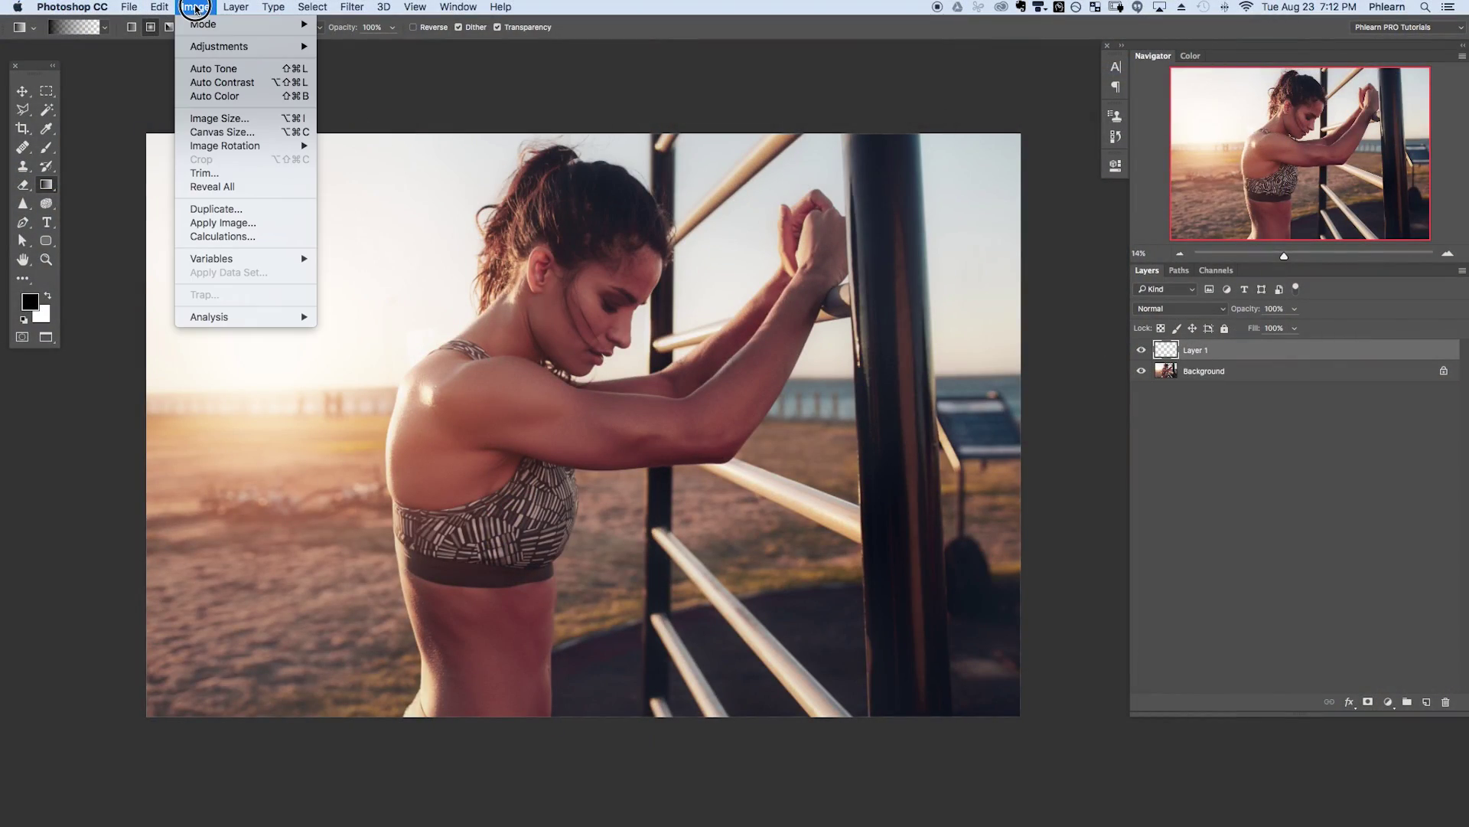
{"action": "left_click", "coordinate": [220, 223]}
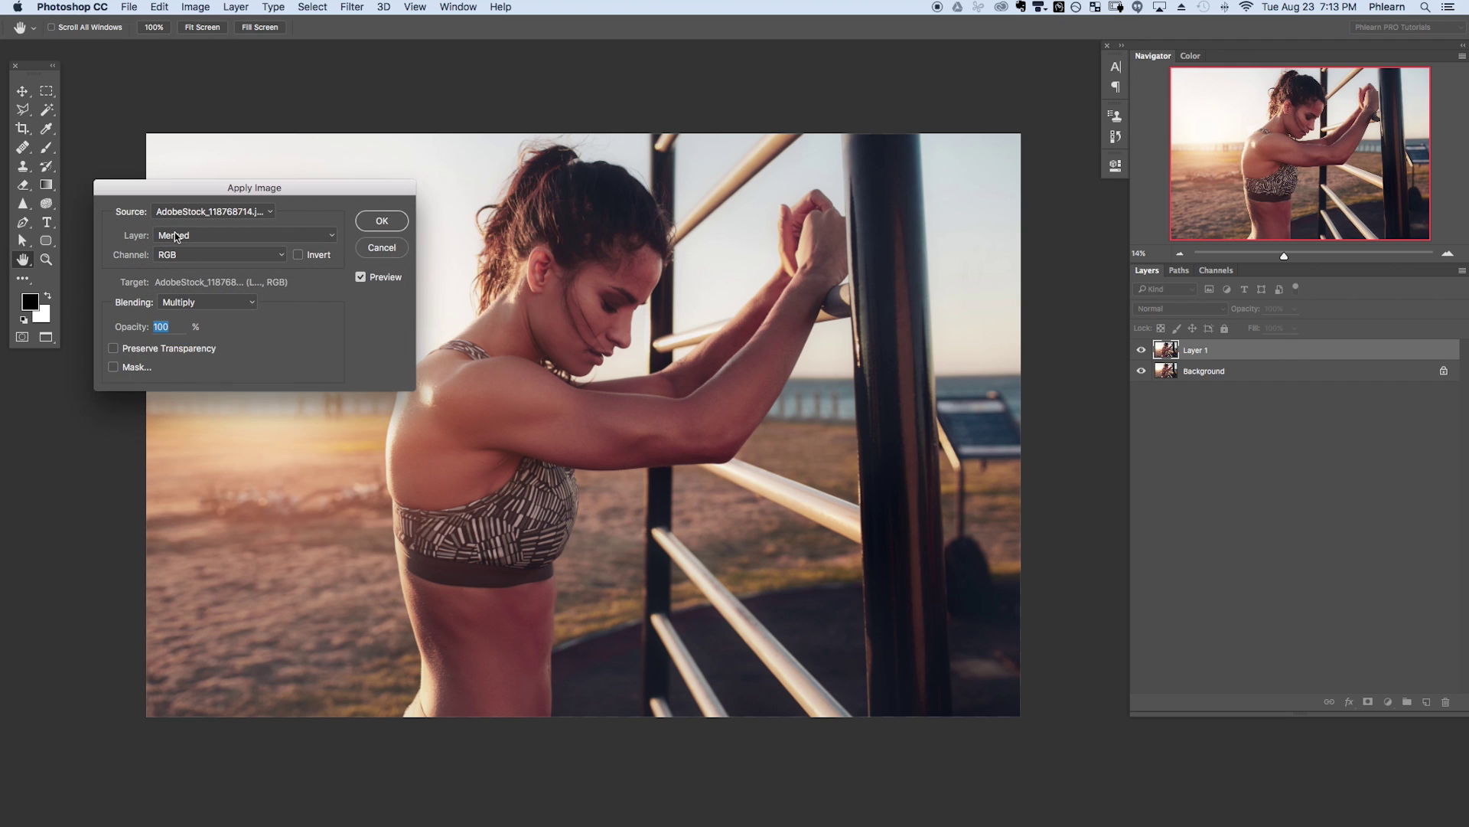
{"action": "left_click", "coordinate": [174, 235]}
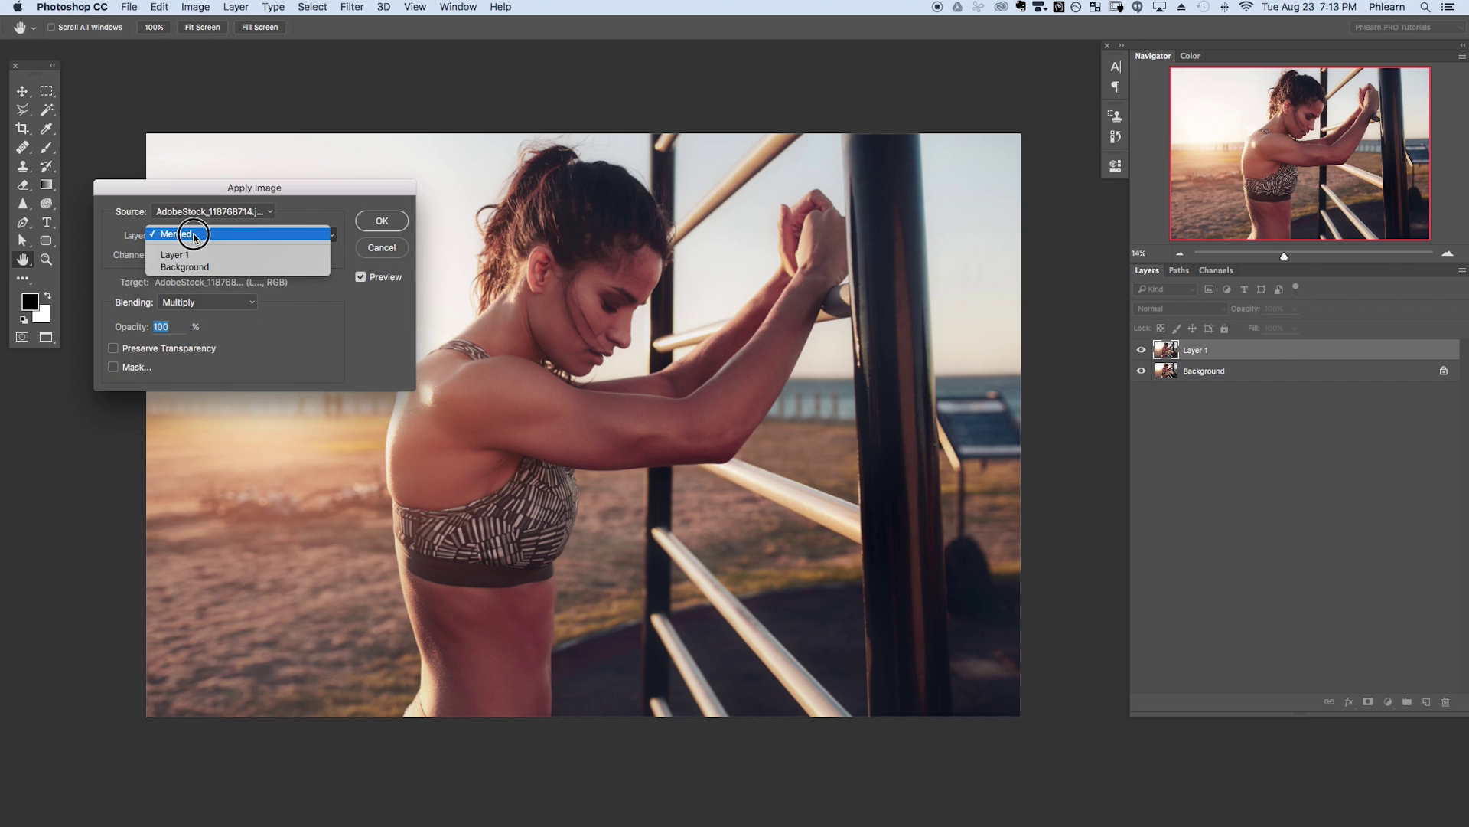
{"action": "left_click", "coordinate": [193, 236]}
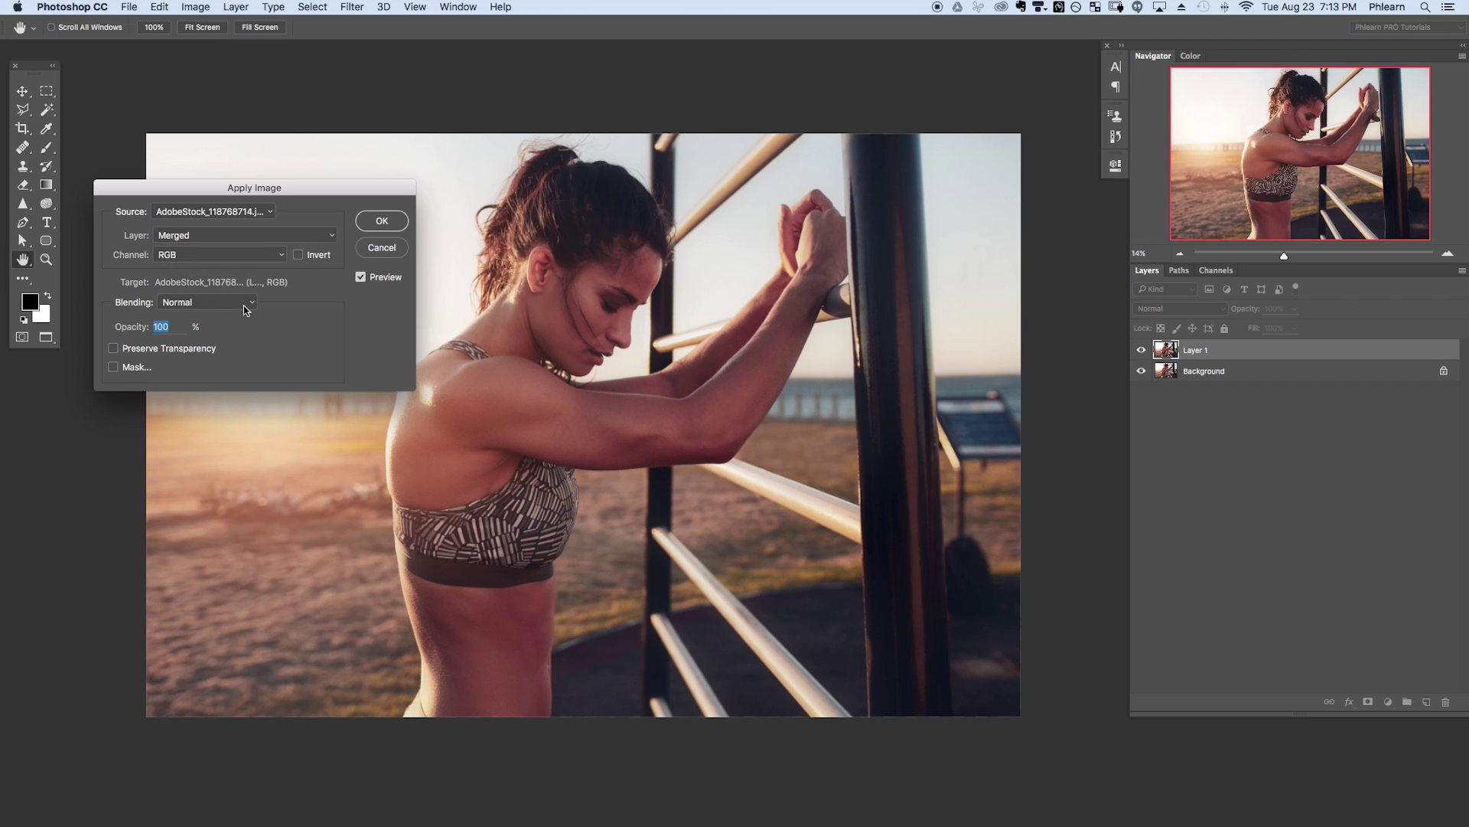
{"action": "left_click", "coordinate": [255, 300]}
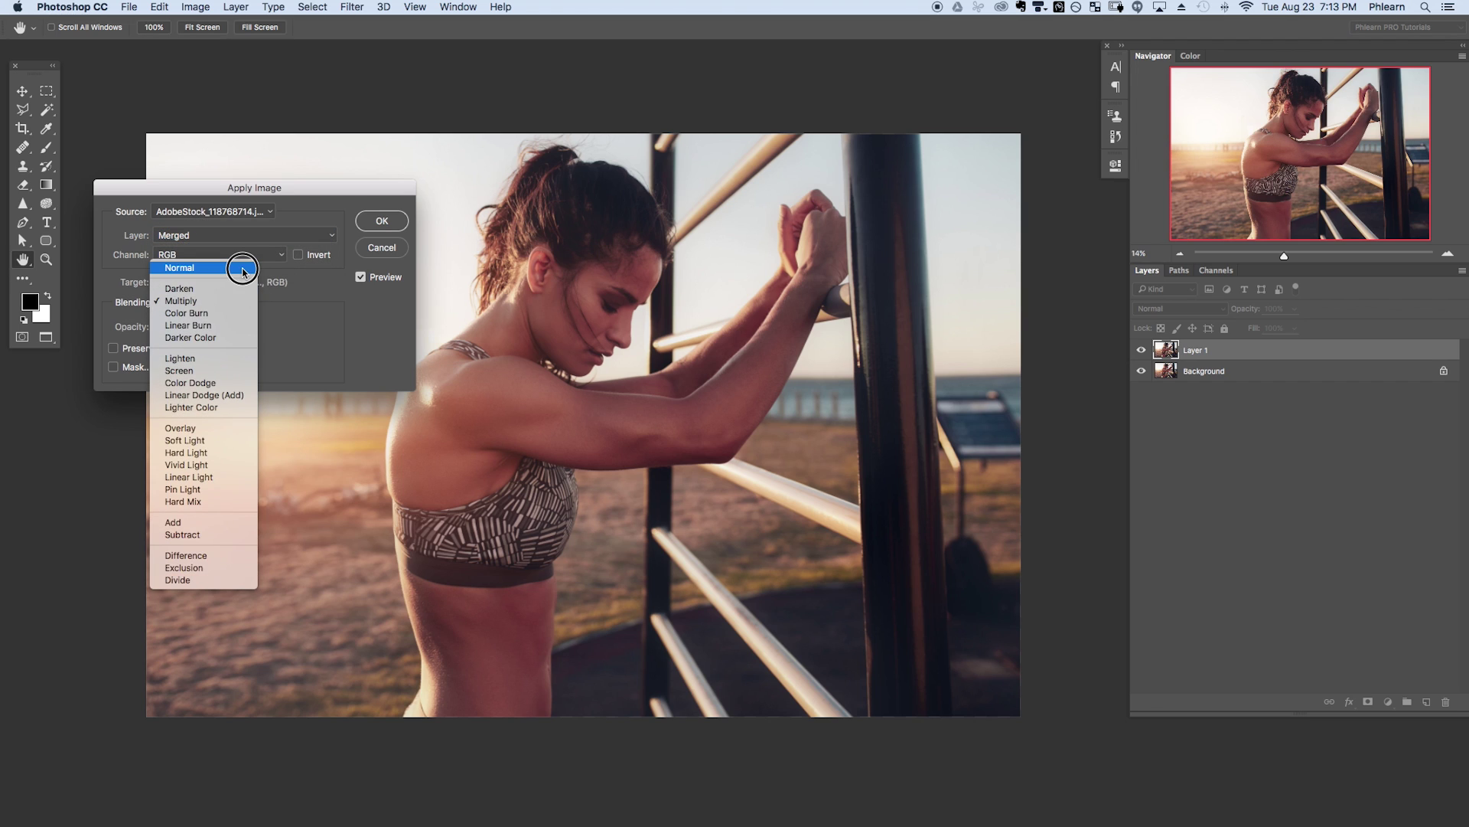
{"action": "left_click", "coordinate": [251, 305]}
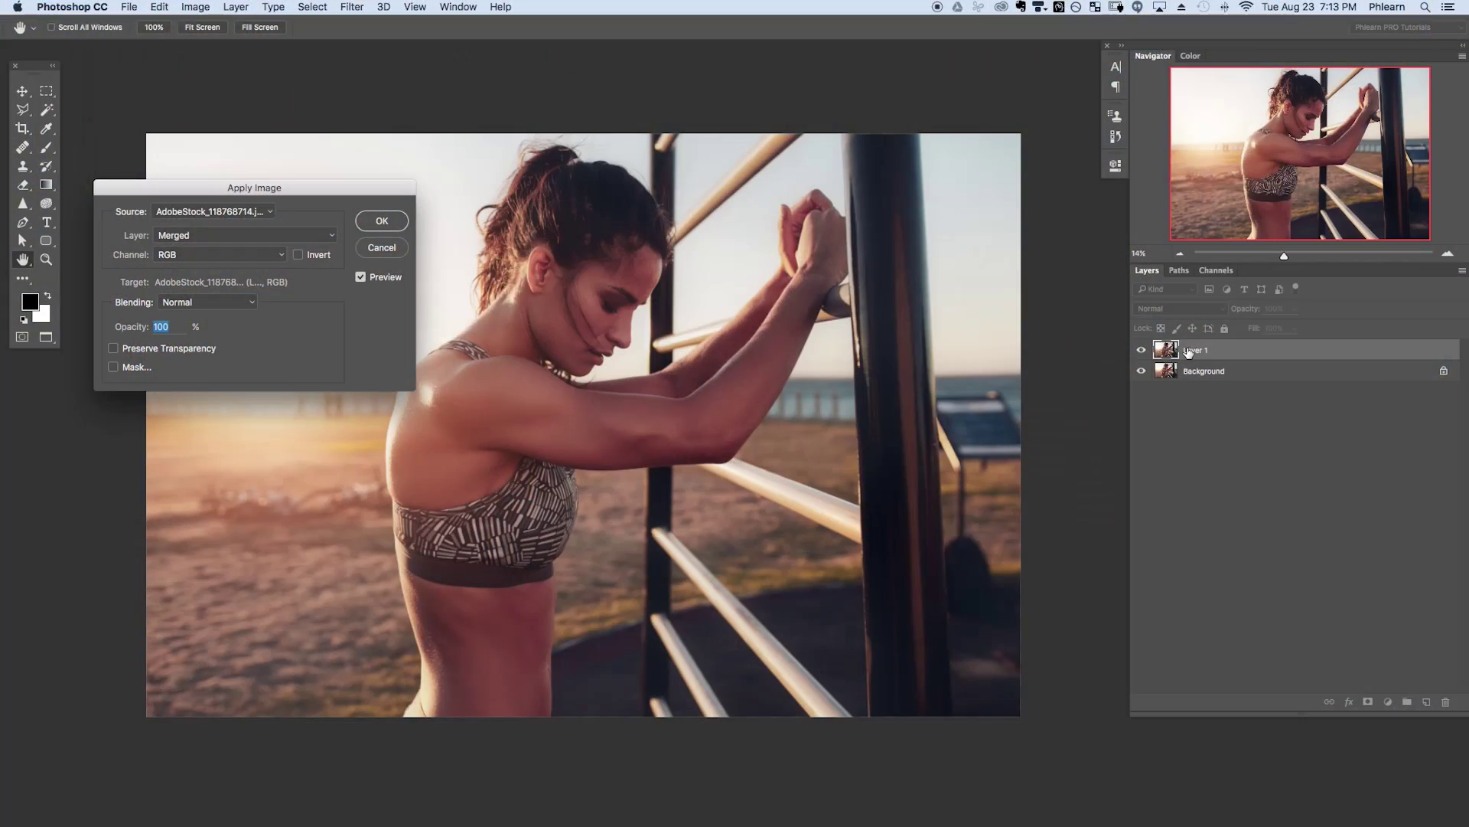
{"action": "left_click", "coordinate": [304, 254]}
{"action": "left_click", "coordinate": [303, 255]}
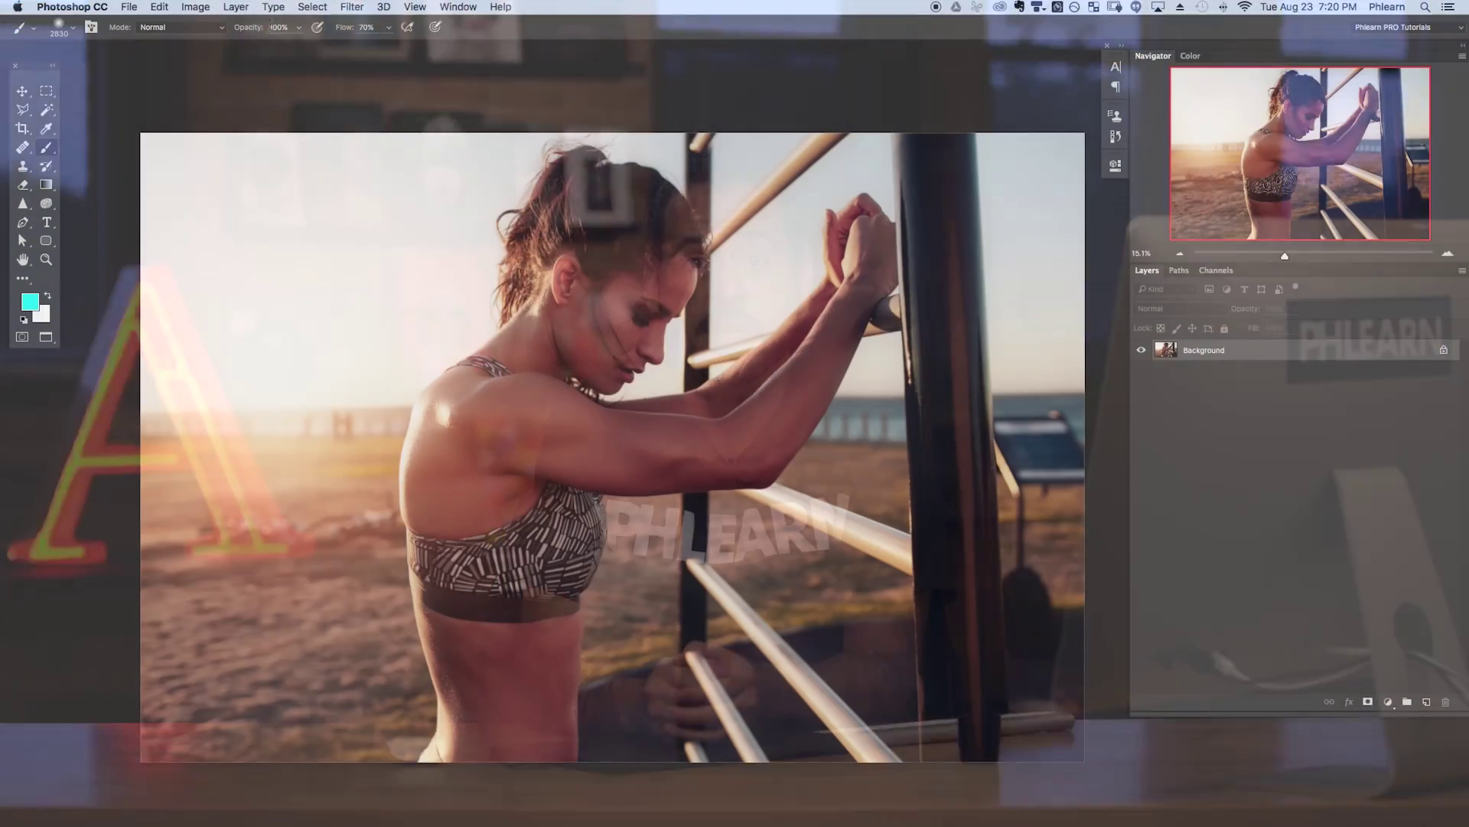
Add a Color Balance adjustment layer and shift its midtones towards blue
{"action": "left_click", "coordinate": [232, 8]}
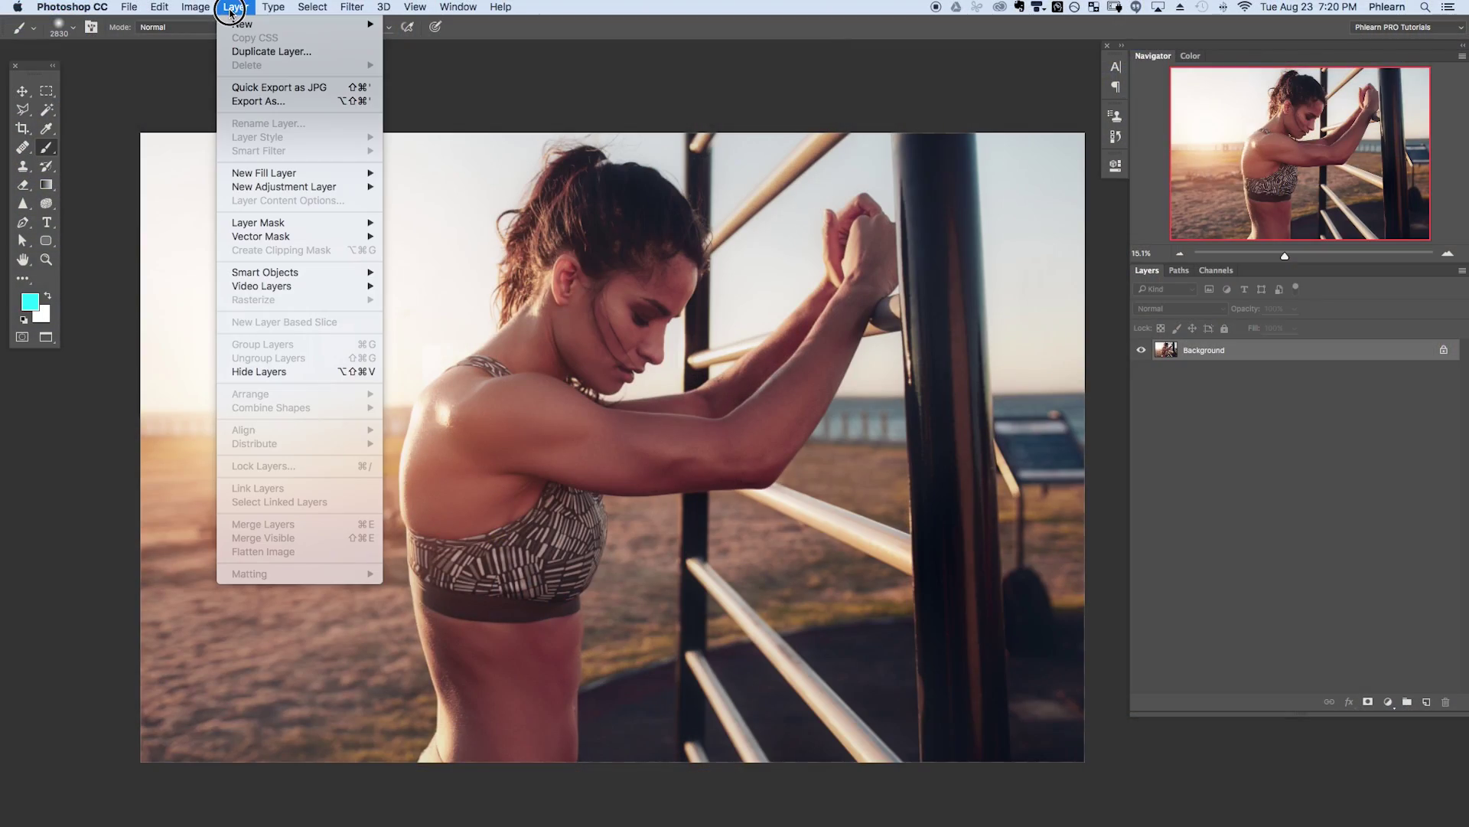
{"action": "mouse_move", "coordinate": [310, 191]}
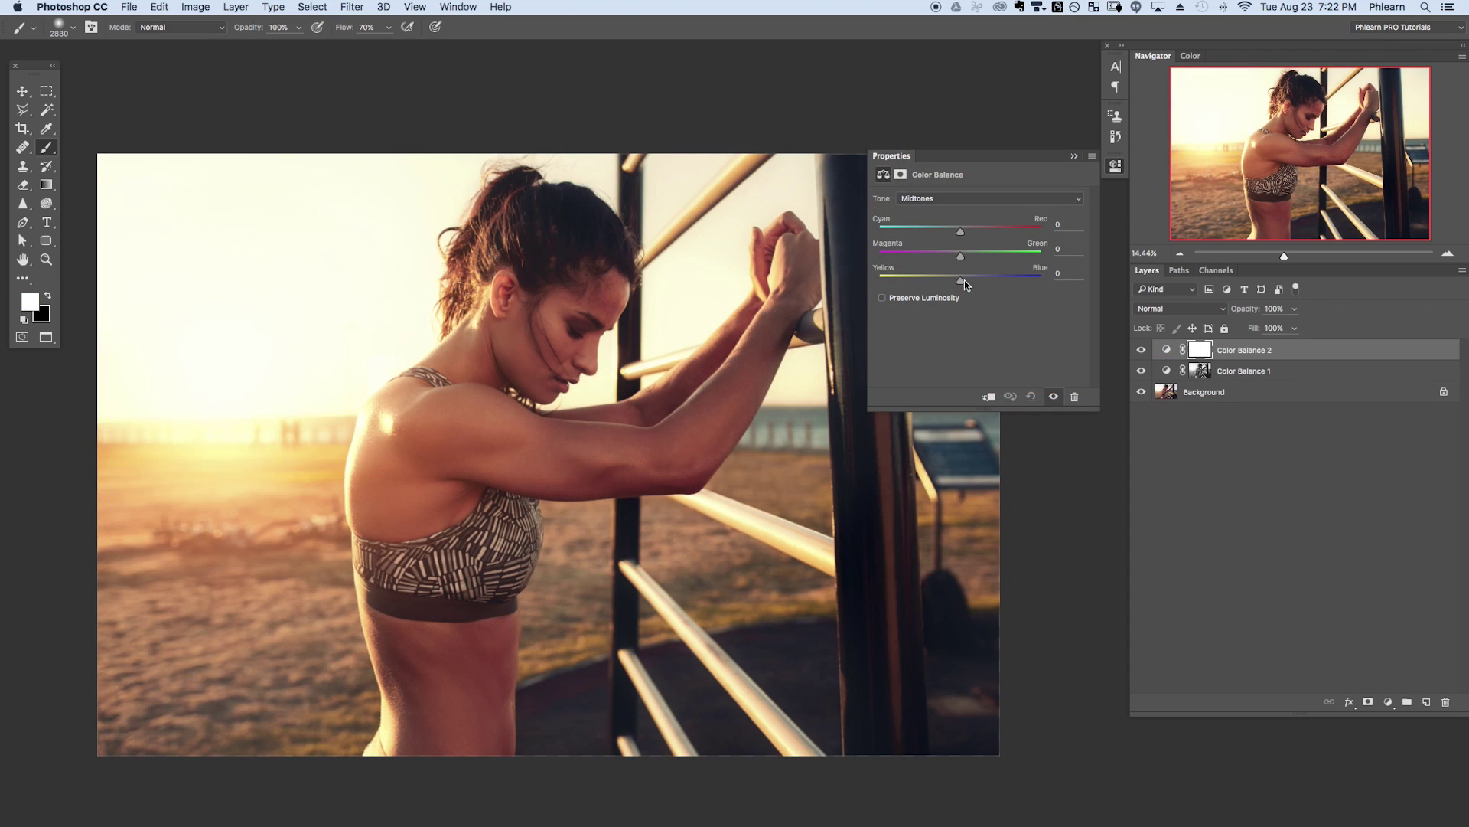
{"action": "left_click_drag", "start_coordinate": [965, 281], "coordinate": [982, 280]}
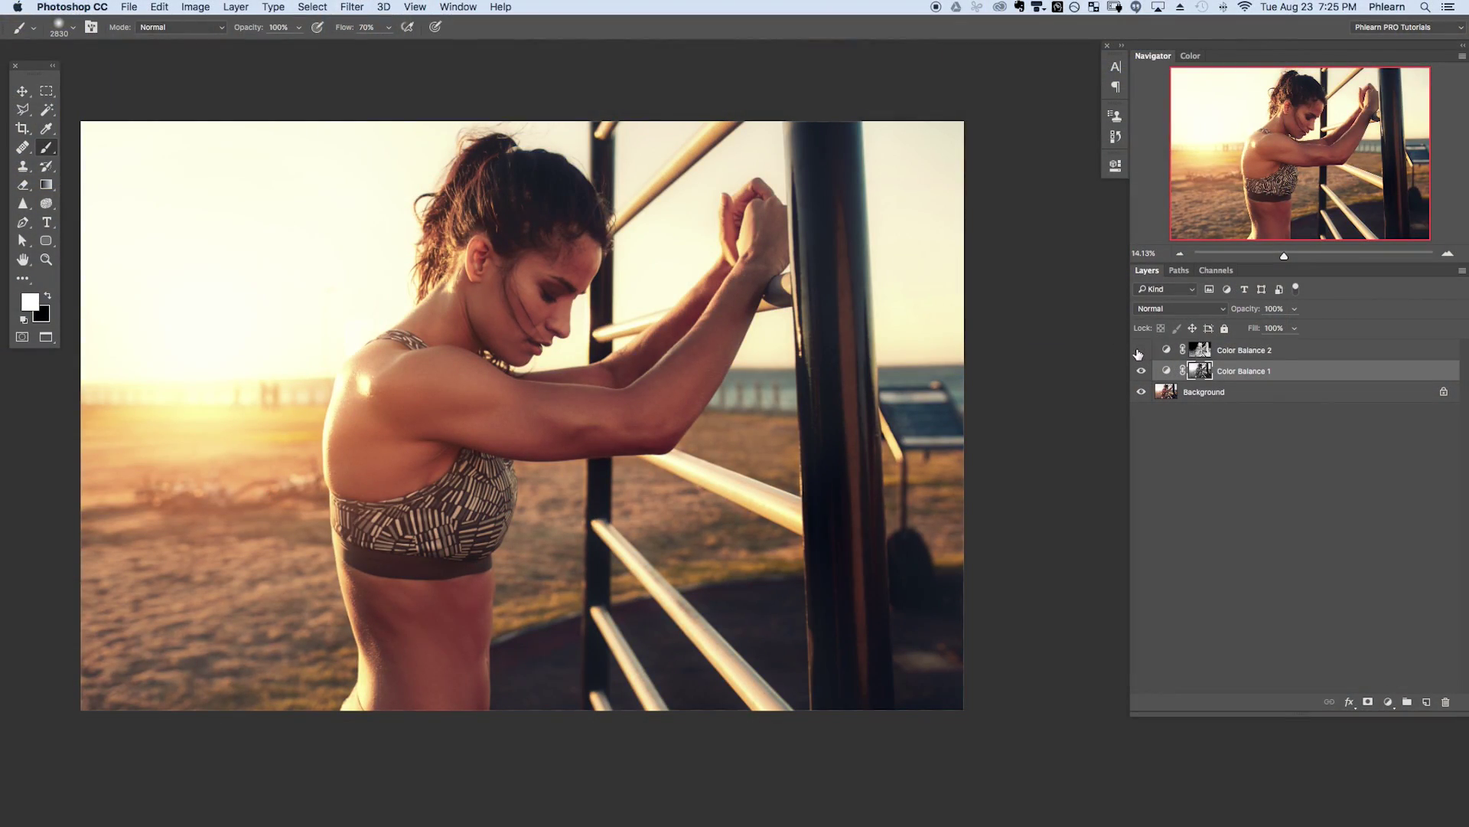
Toggle Color Balance 1's visibility to judge its warm highlights with the cool adjustment hidden
{"action": "left_click", "coordinate": [1140, 372]}
{"action": "left_click", "coordinate": [1141, 372]}
{"action": "left_click", "coordinate": [1140, 372]}
{"action": "left_click", "coordinate": [1140, 374]}
Shift Color Balance 2's midtones slightly towards green
{"action": "double_click", "coordinate": [1166, 350]}
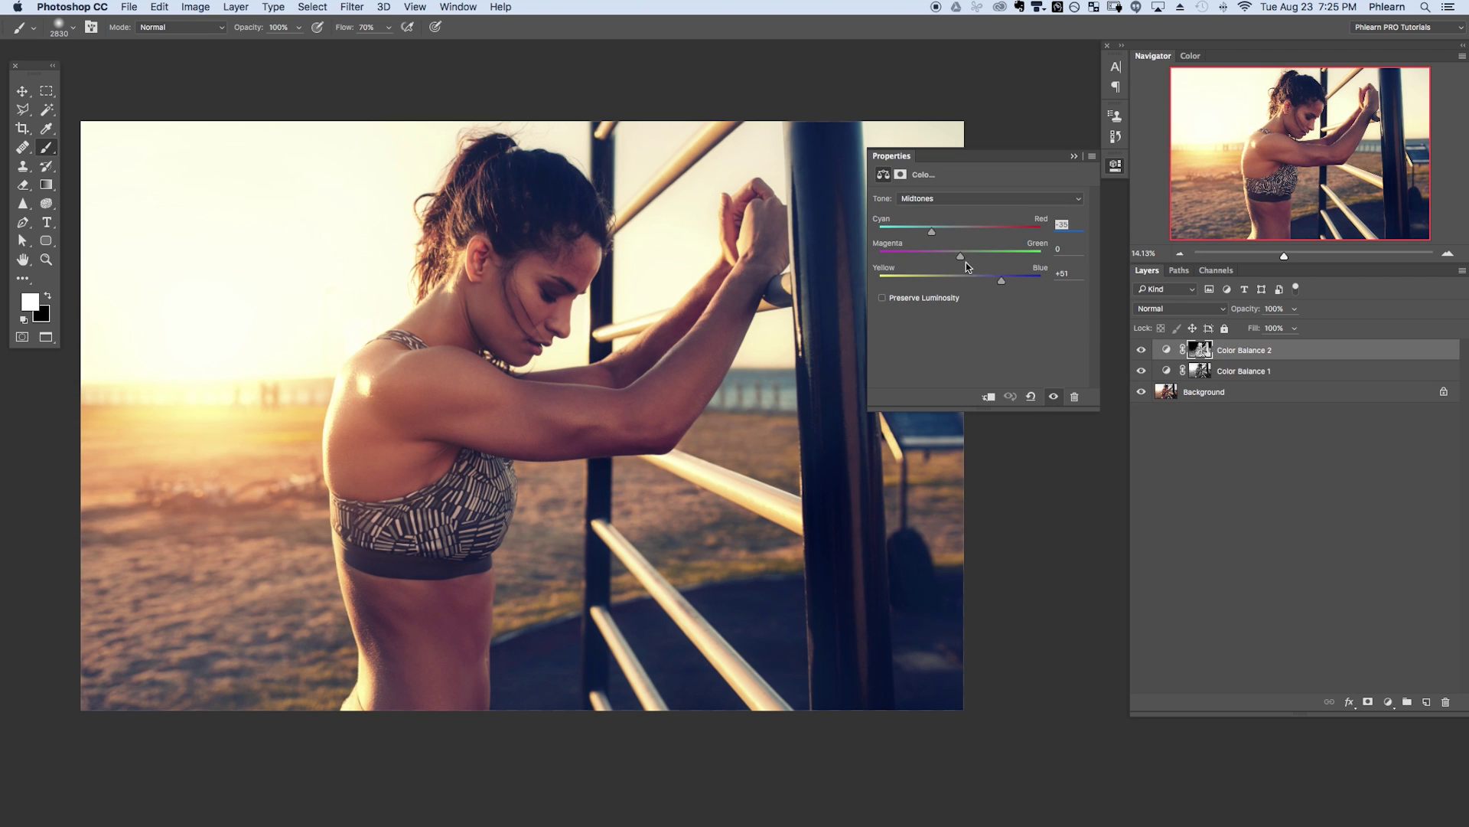
{"action": "left_click_drag", "start_coordinate": [992, 256], "coordinate": [968, 257]}
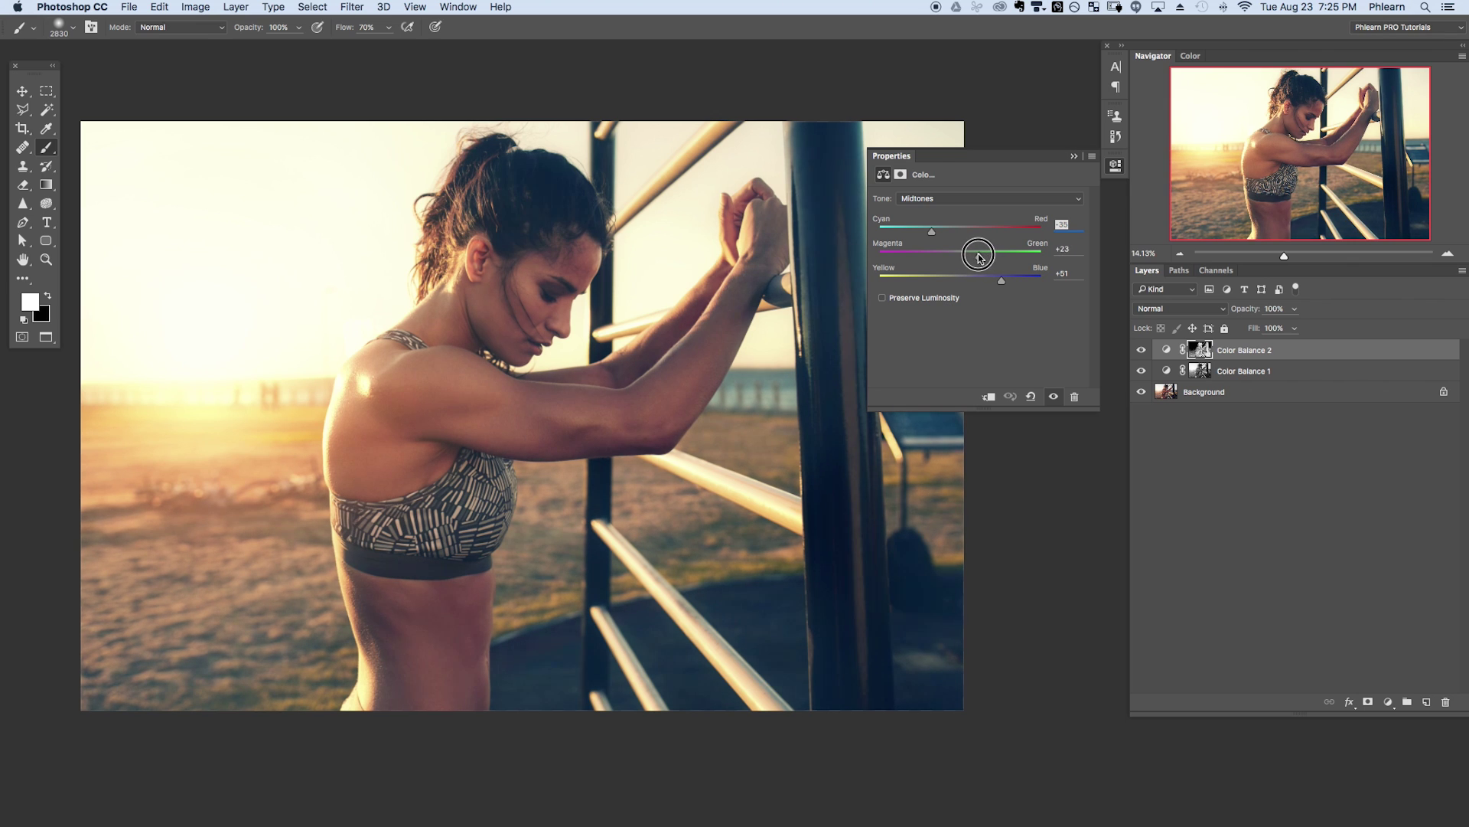